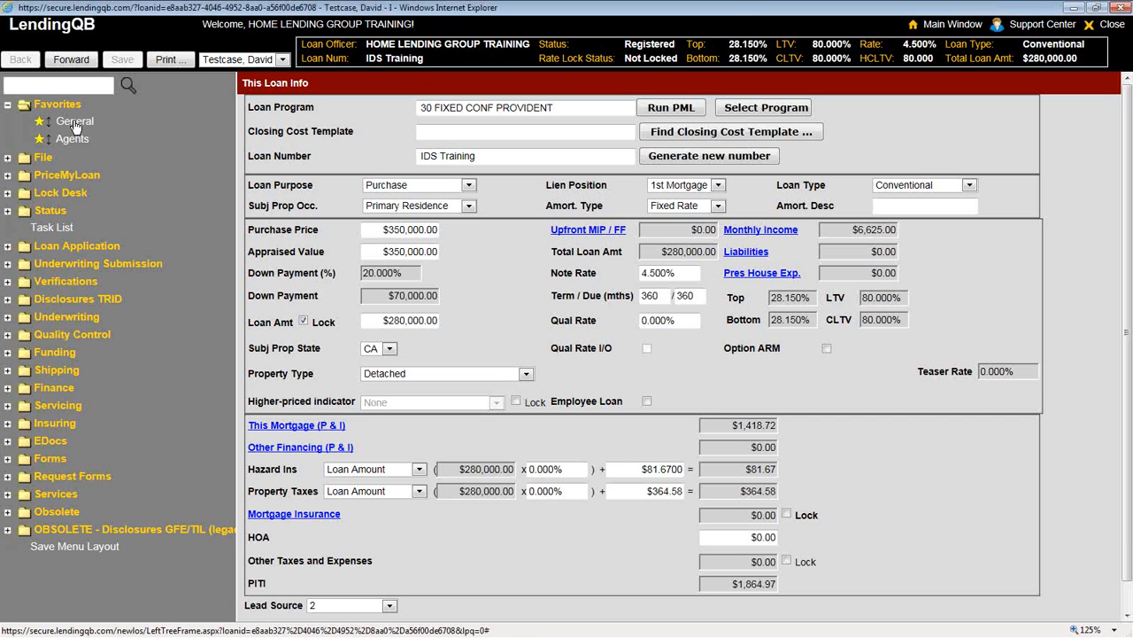
Open the loan's General tracking page and review the Registered, Estimated Closing and Intent to Proceed date fields.
click(75, 124)
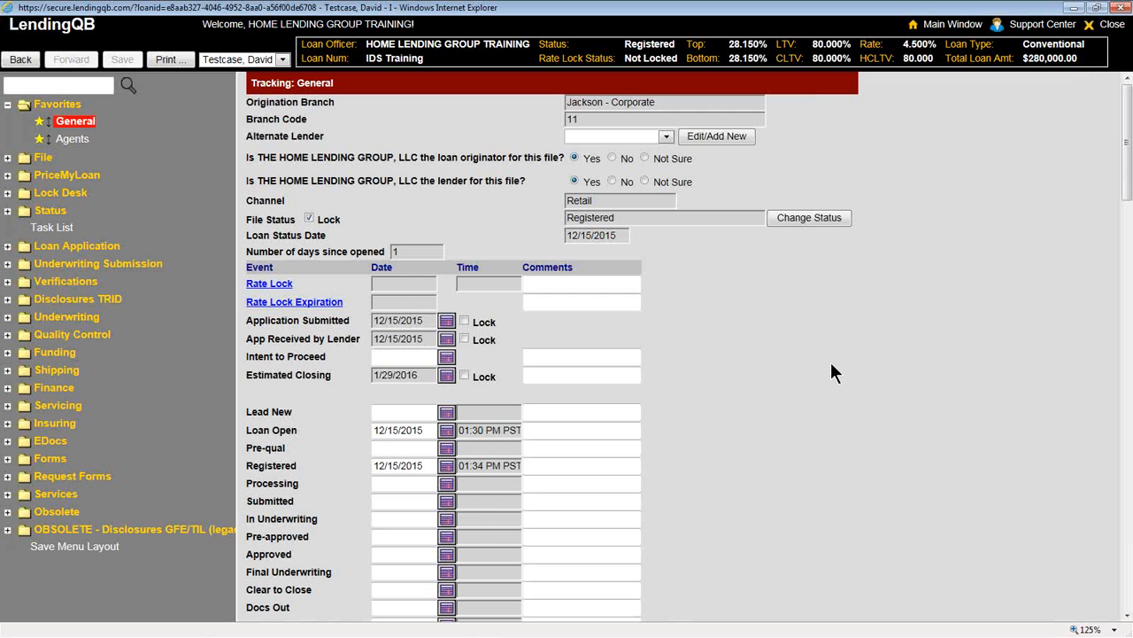
click(377, 465)
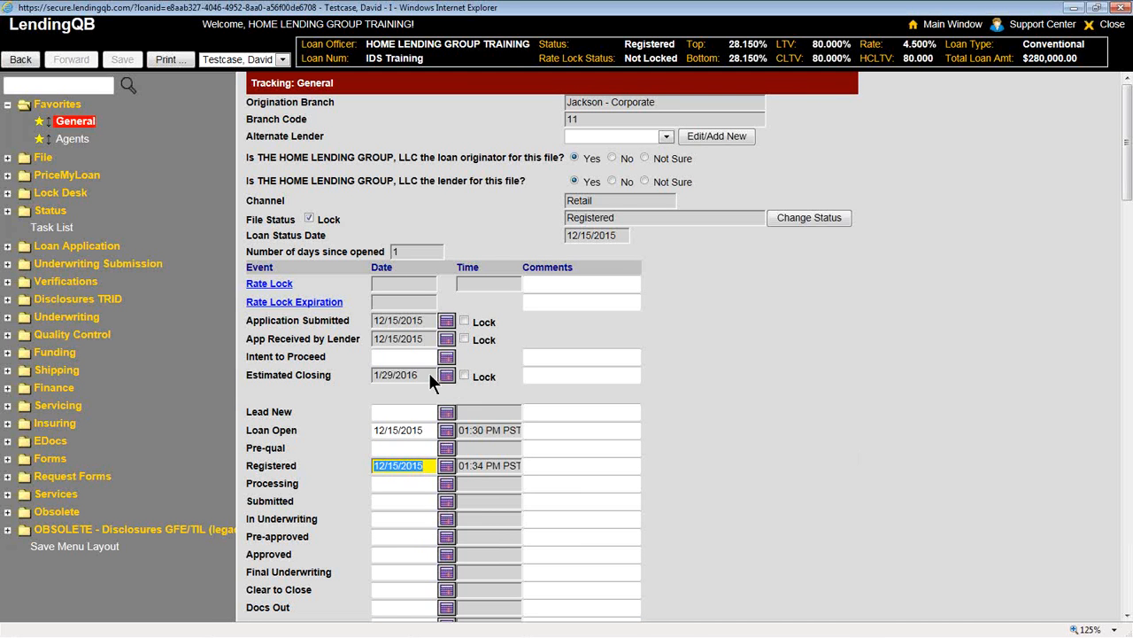
click(329, 404)
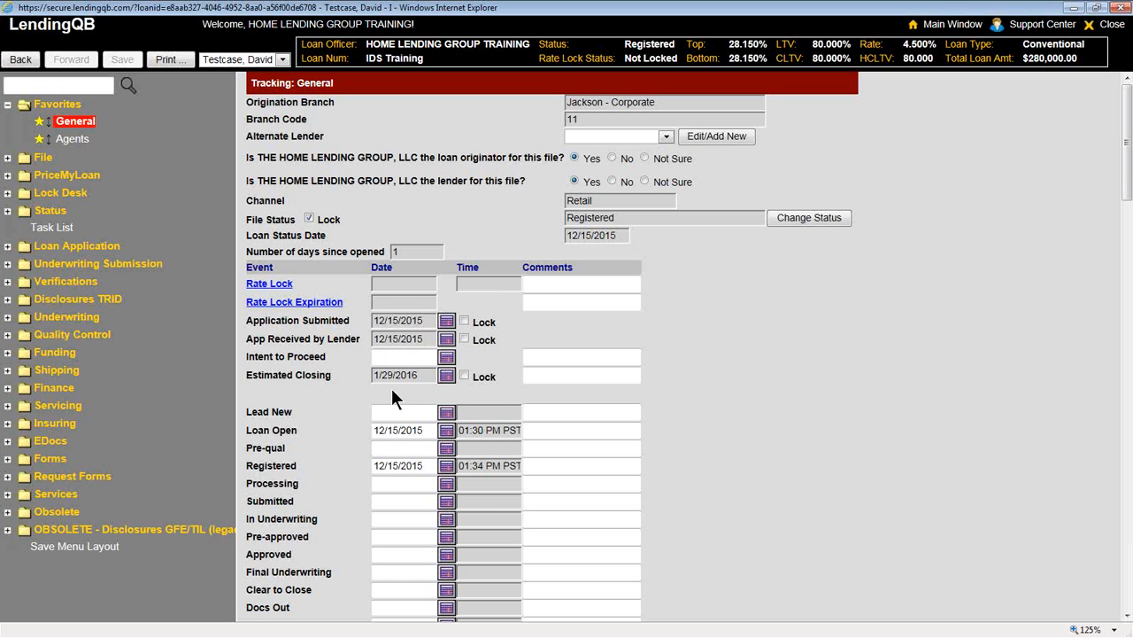
click(464, 376)
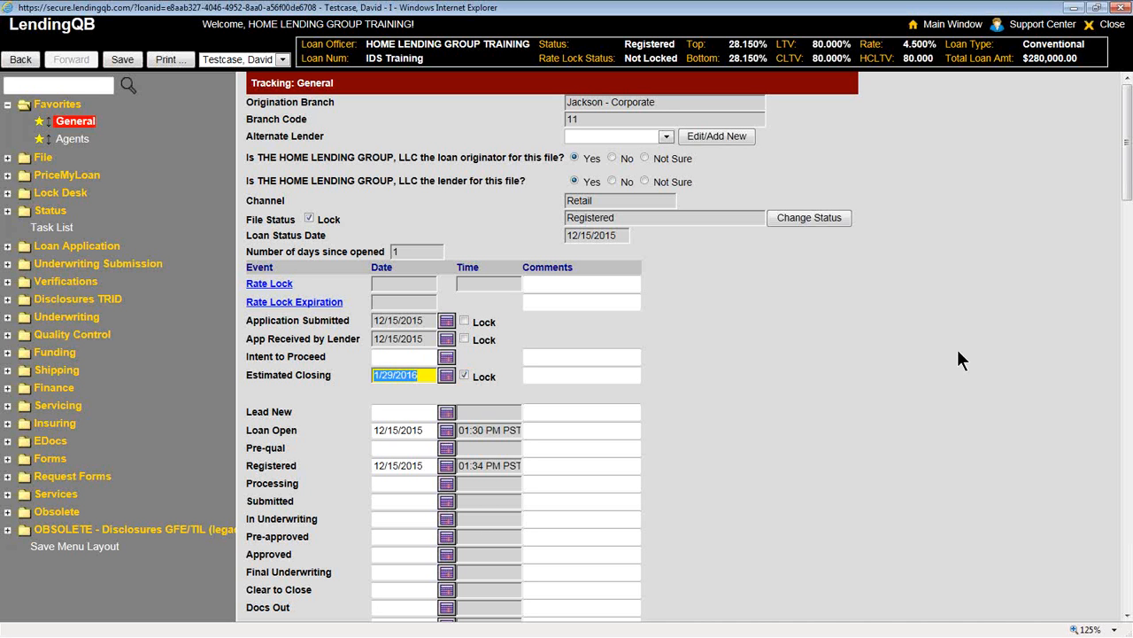
click(464, 375)
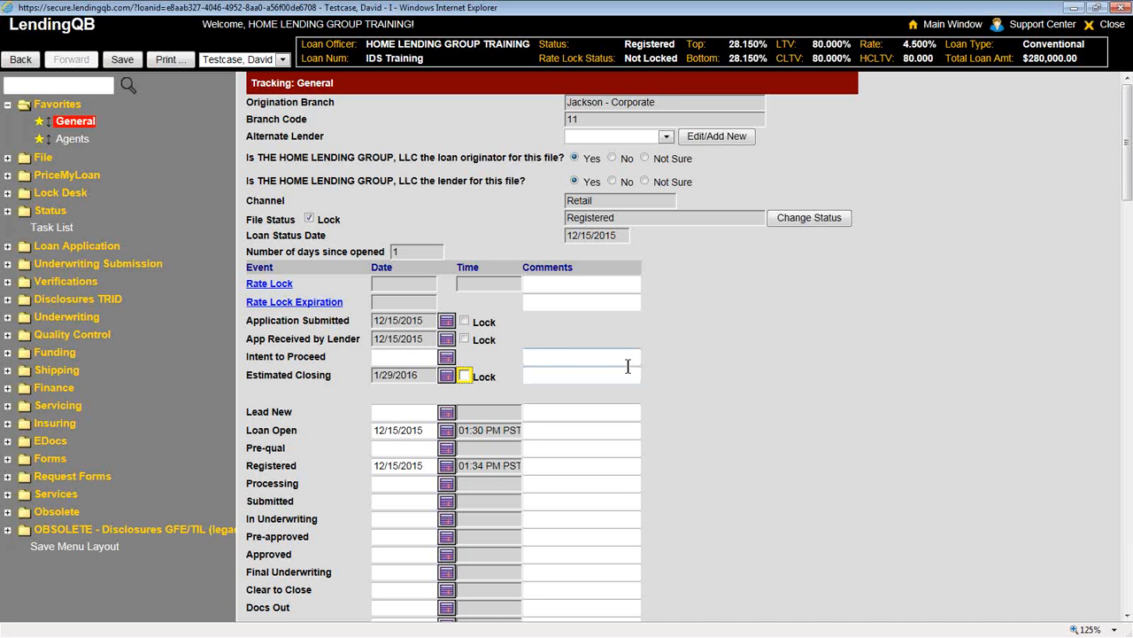
click(390, 363)
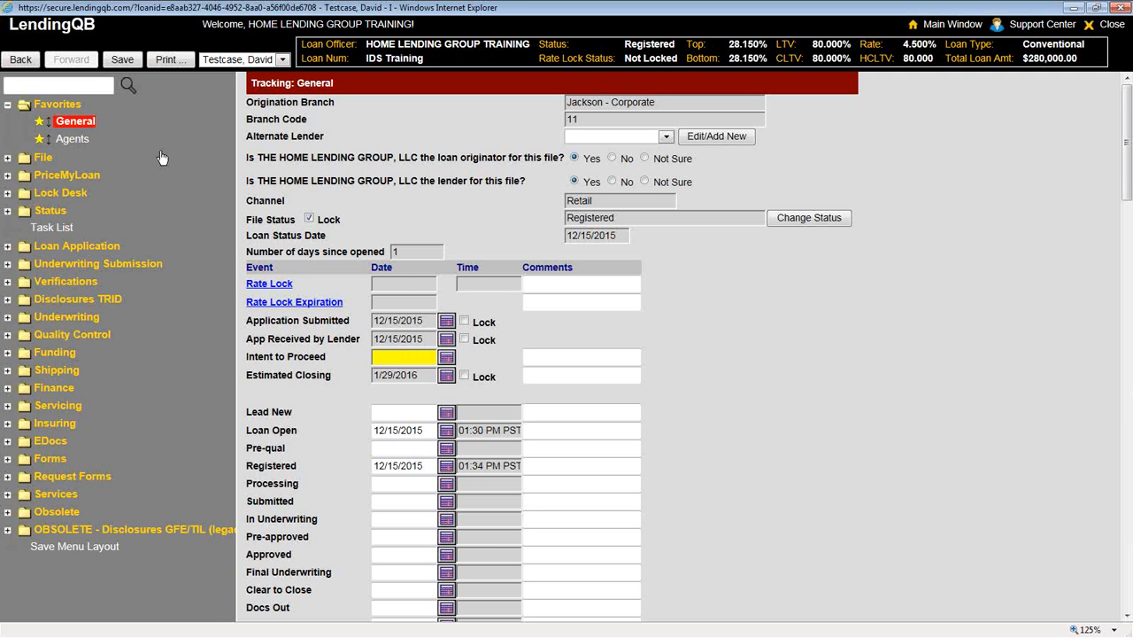
Save the pending tracking changes and open the Title contact from the Agents page's official contact list.
click(65, 141)
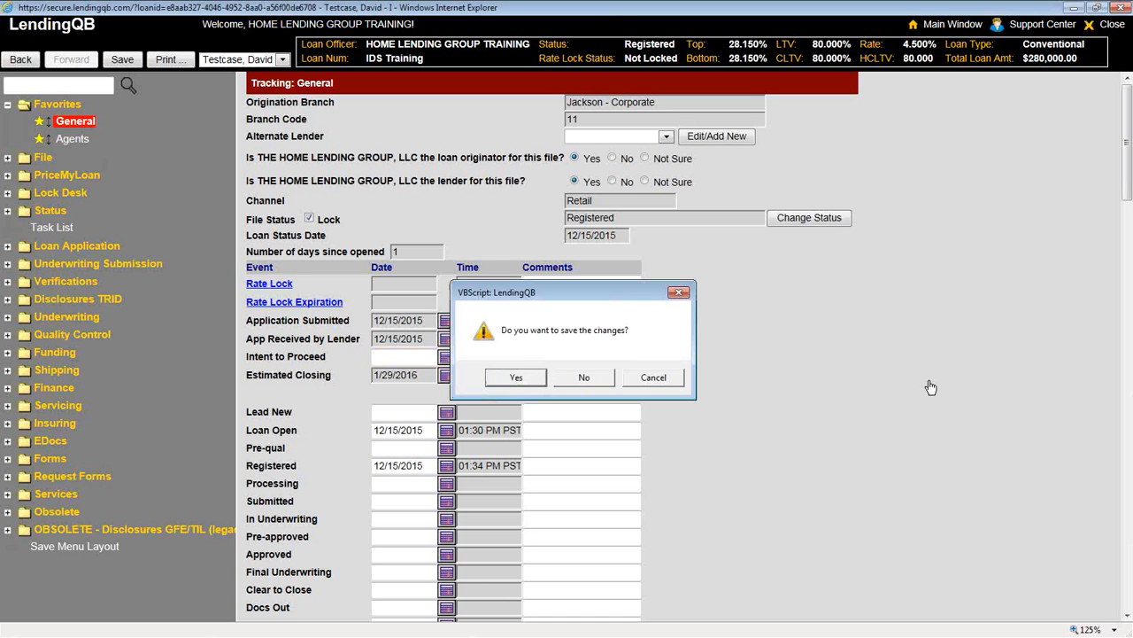
key(Return)
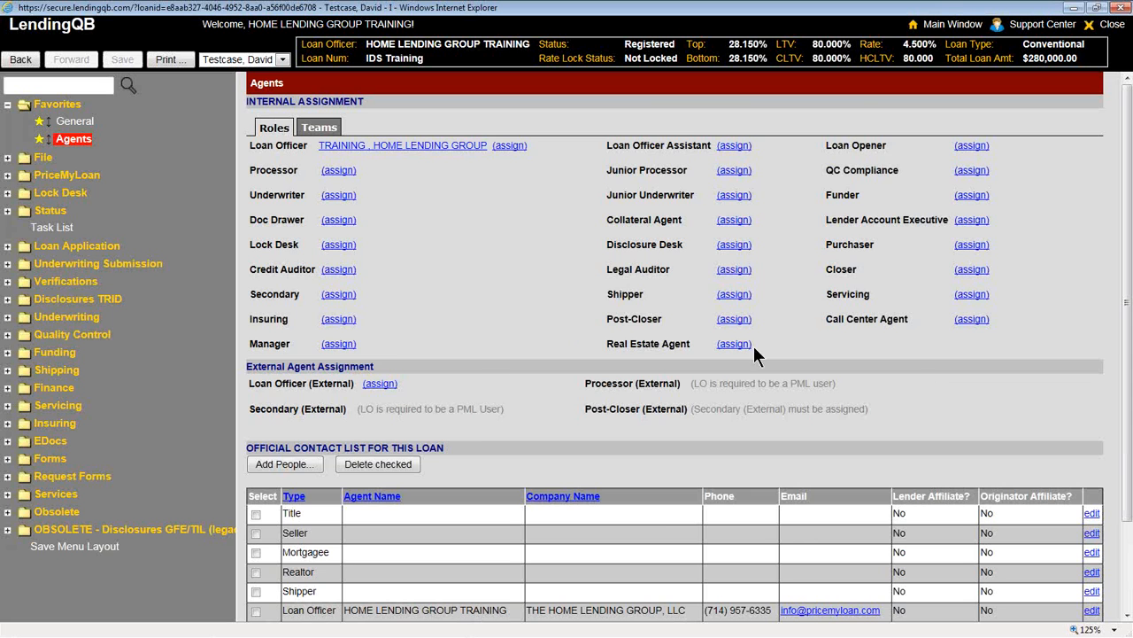
scroll(478, 424, down, 3)
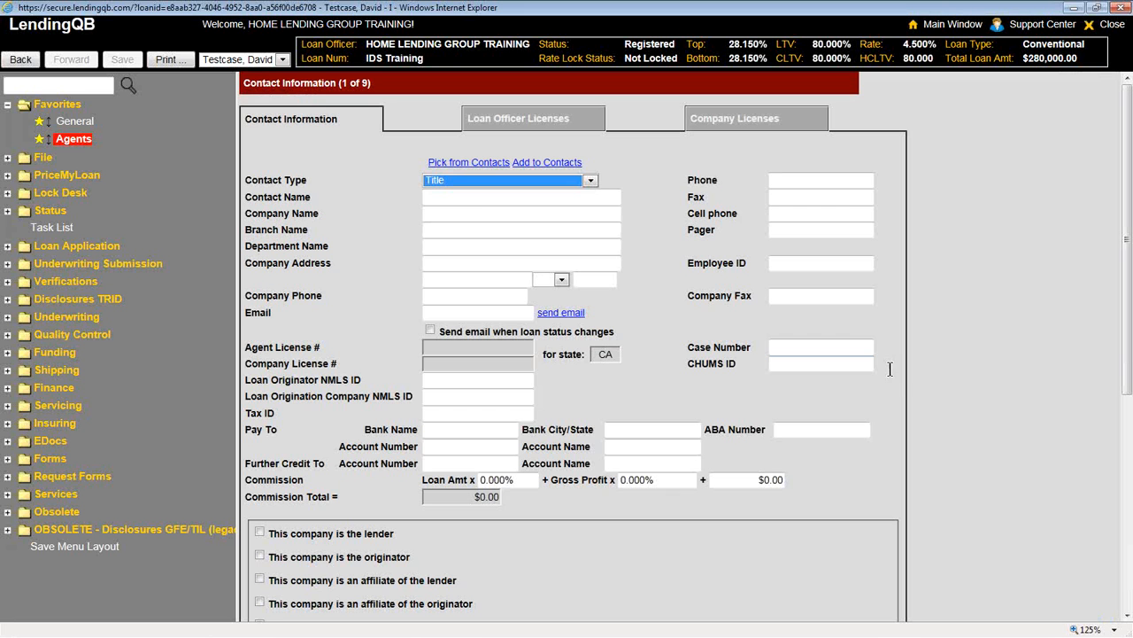
Search the contact entries for "first", fill the Title contact from the First Title and Escrow entry, and save it while returning to Agents.
click(455, 162)
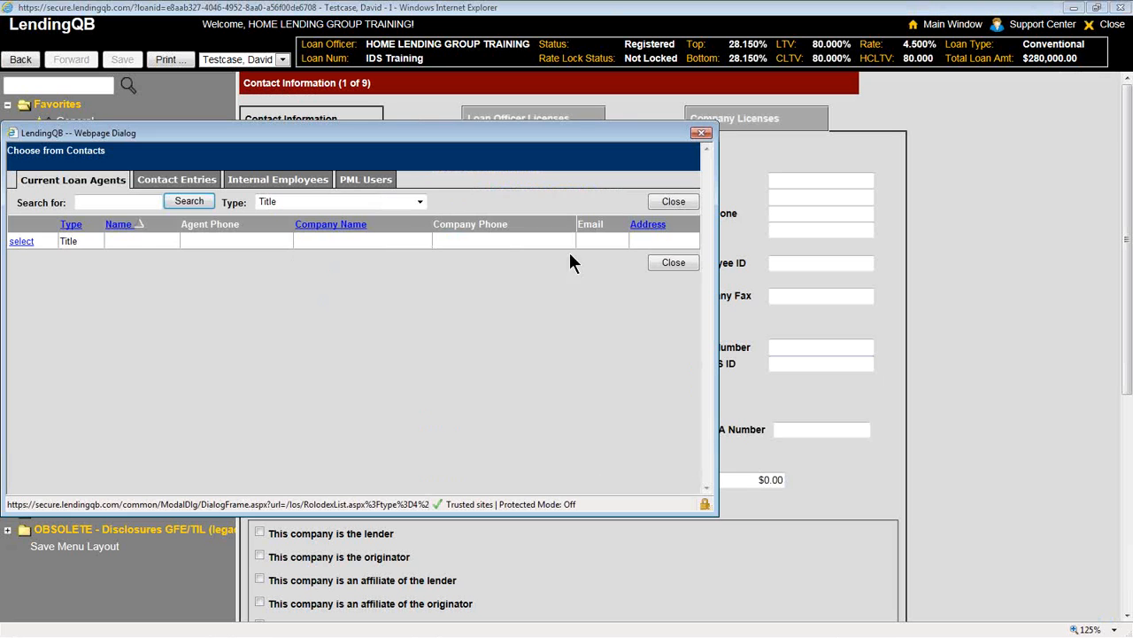
click(165, 184)
click(127, 209)
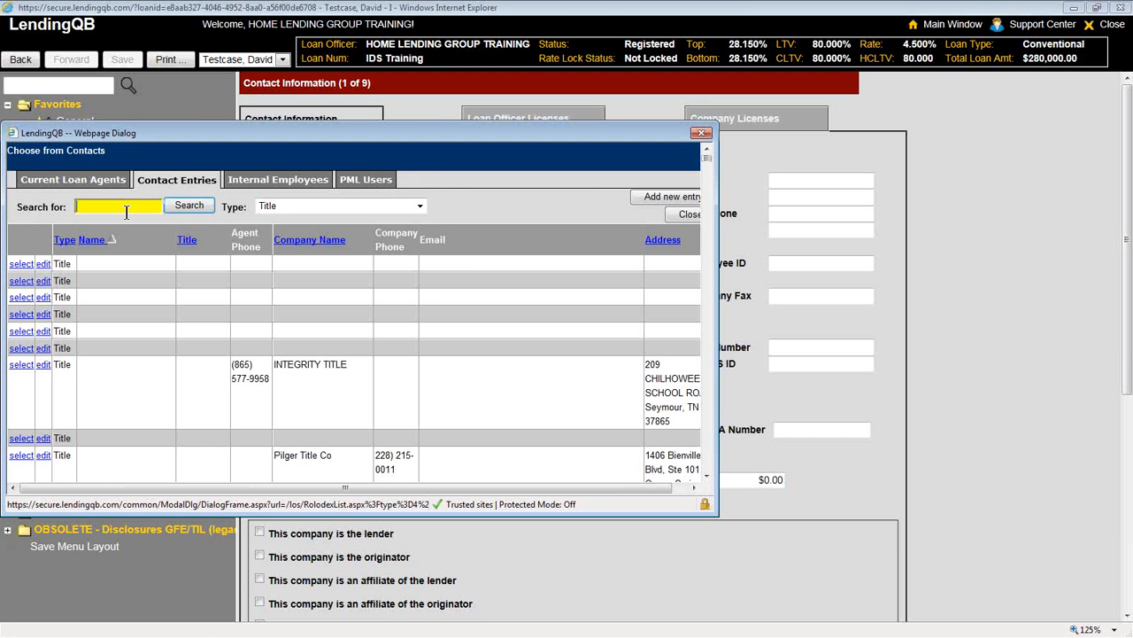
text(first)
click(186, 205)
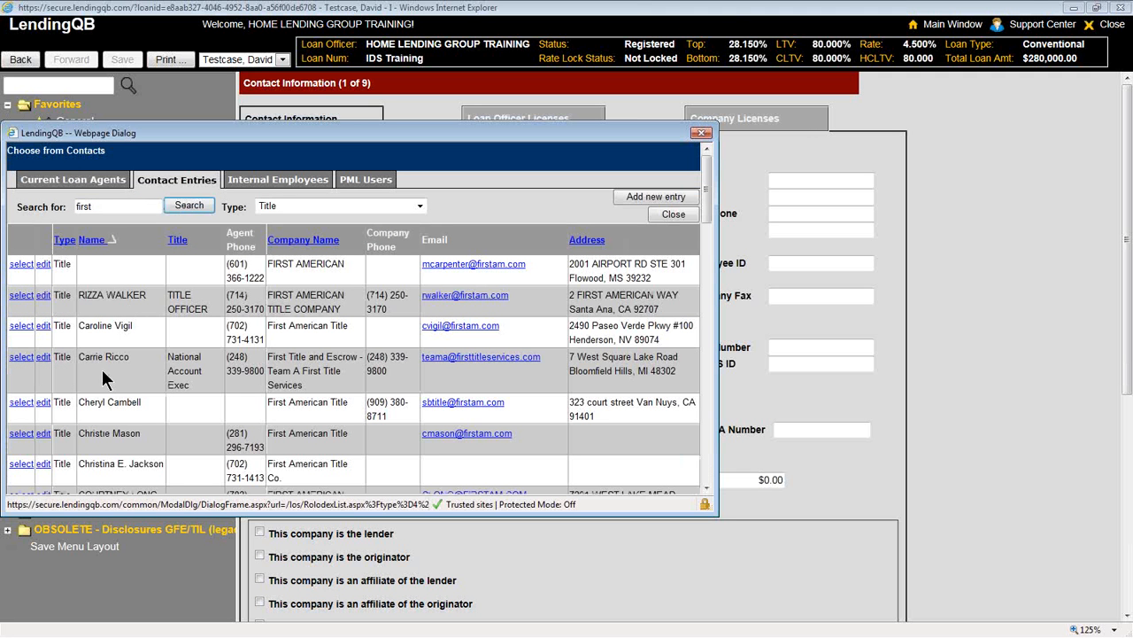
click(20, 356)
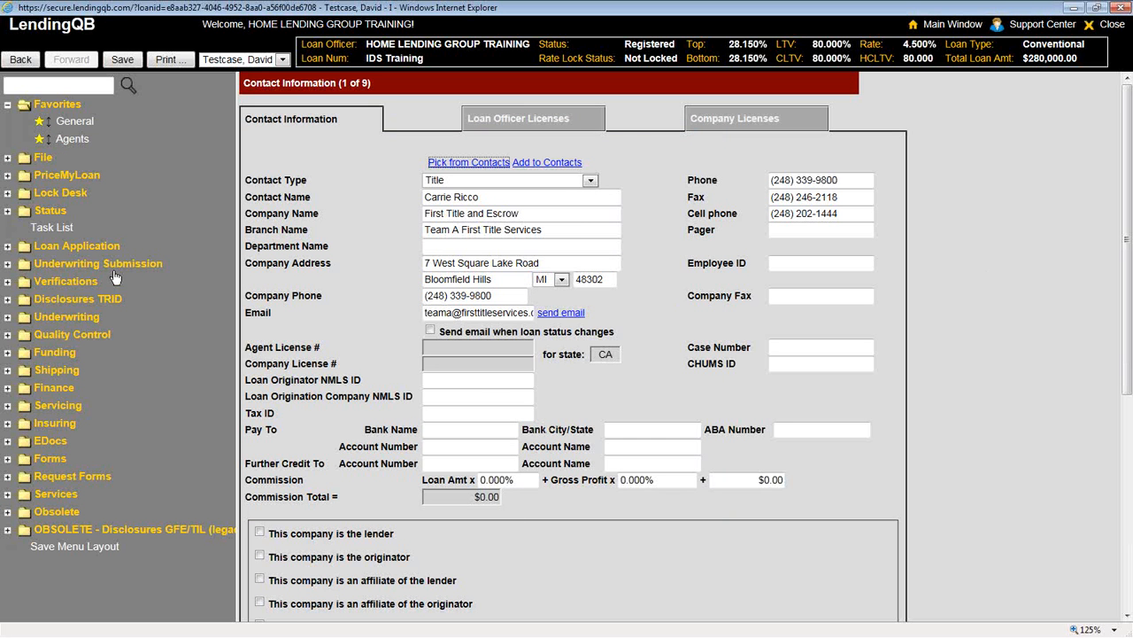
click(75, 139)
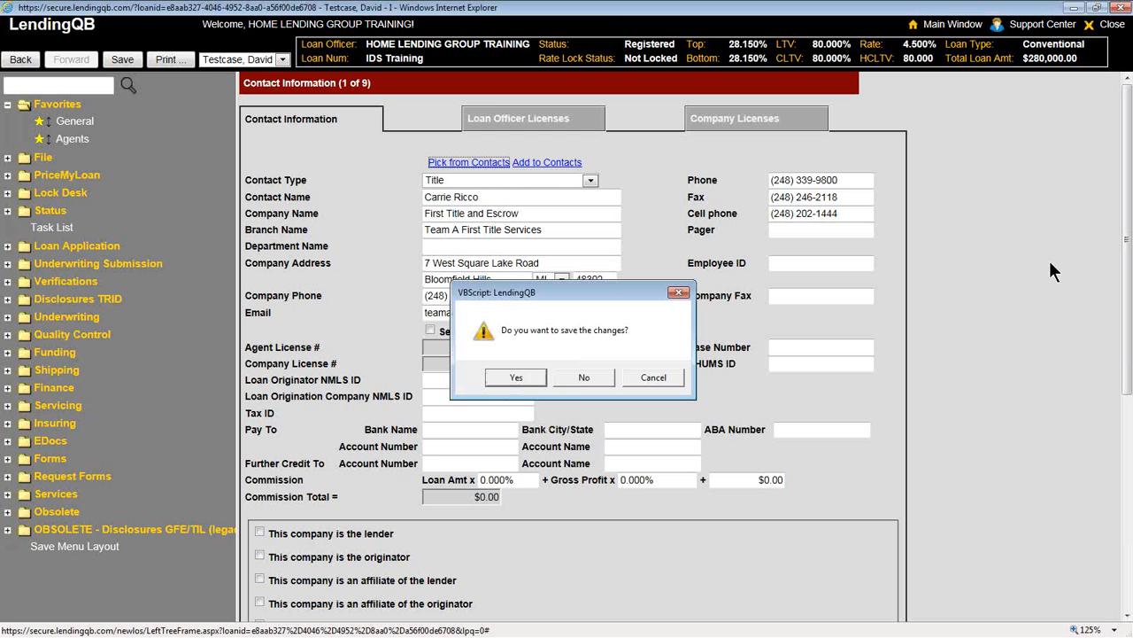
key(Return)
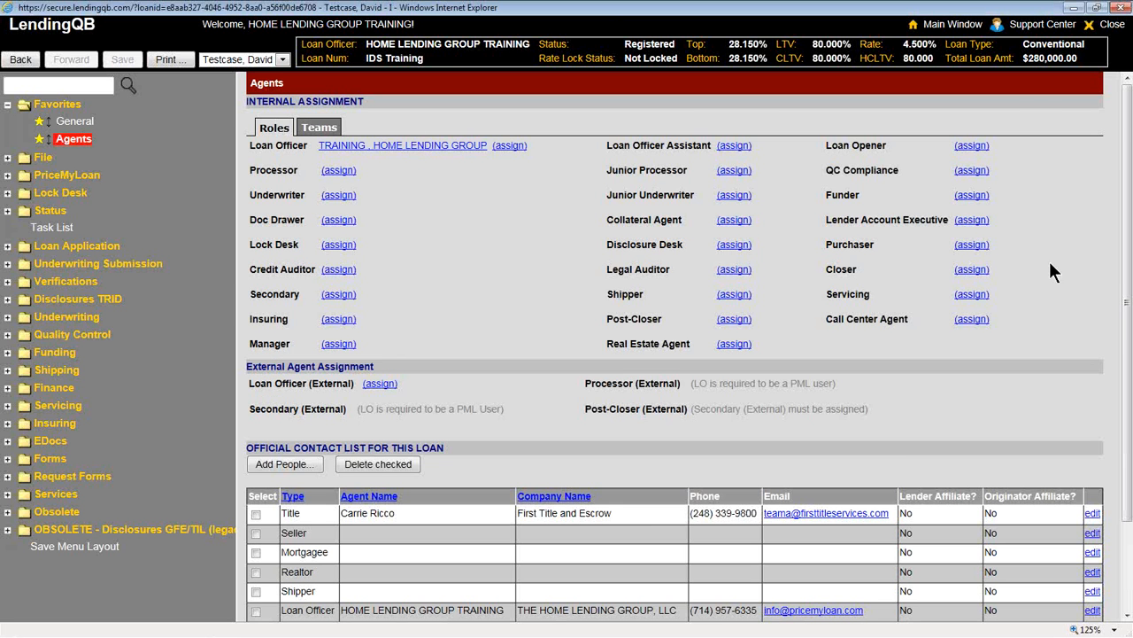
Fill the Appraiser contact from the ServiceLink National Flood contact entry and save it.
scroll(444, 512, down, 3)
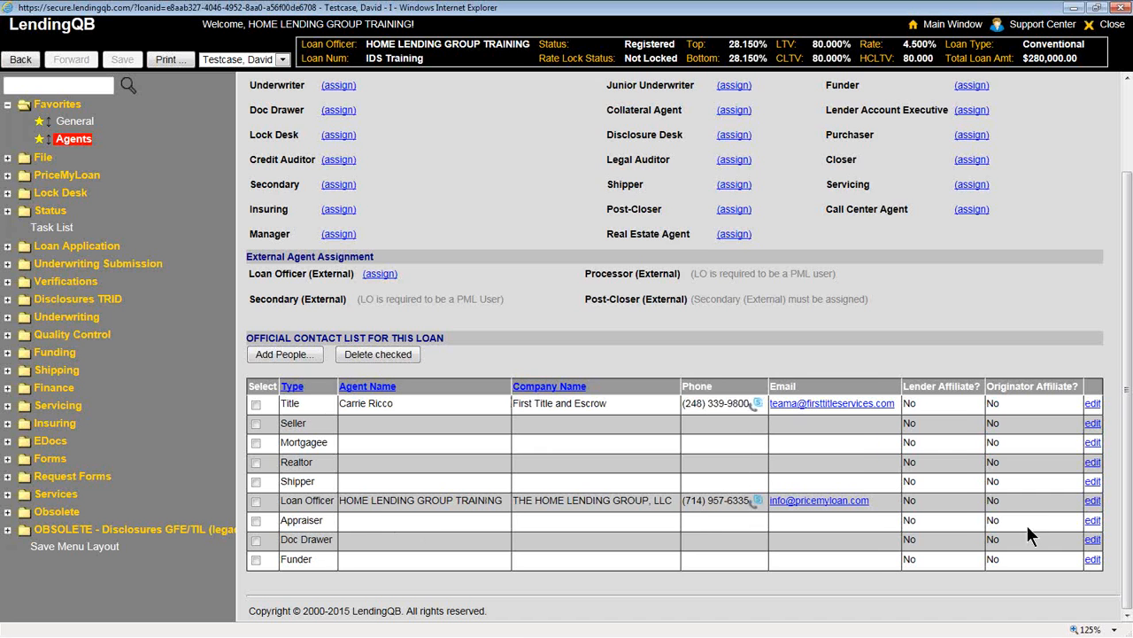
click(1092, 520)
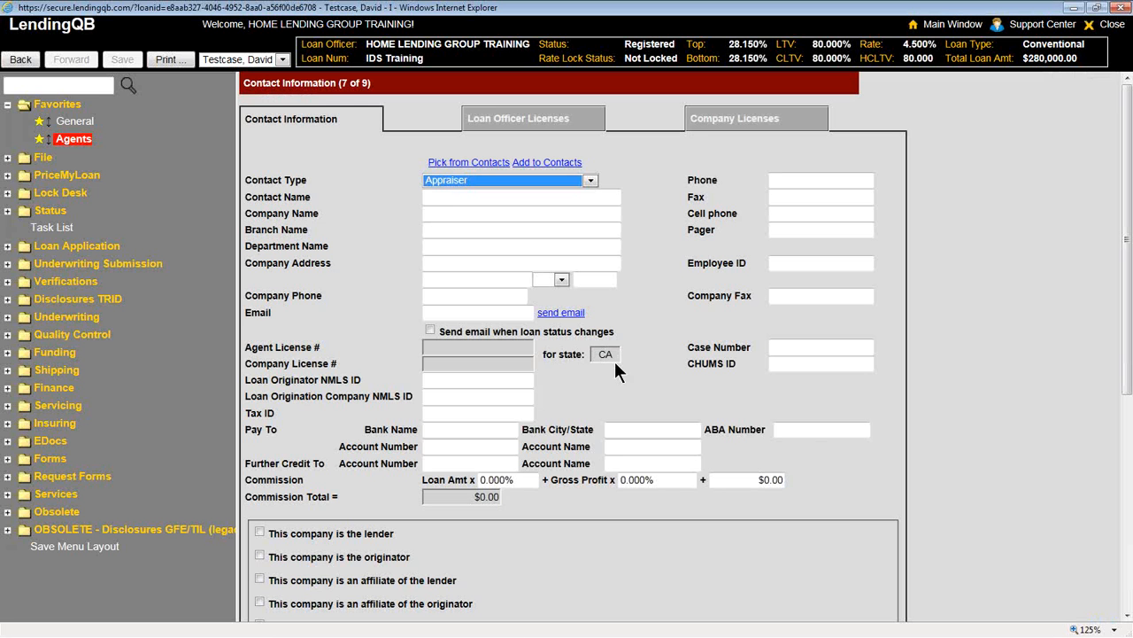
click(453, 163)
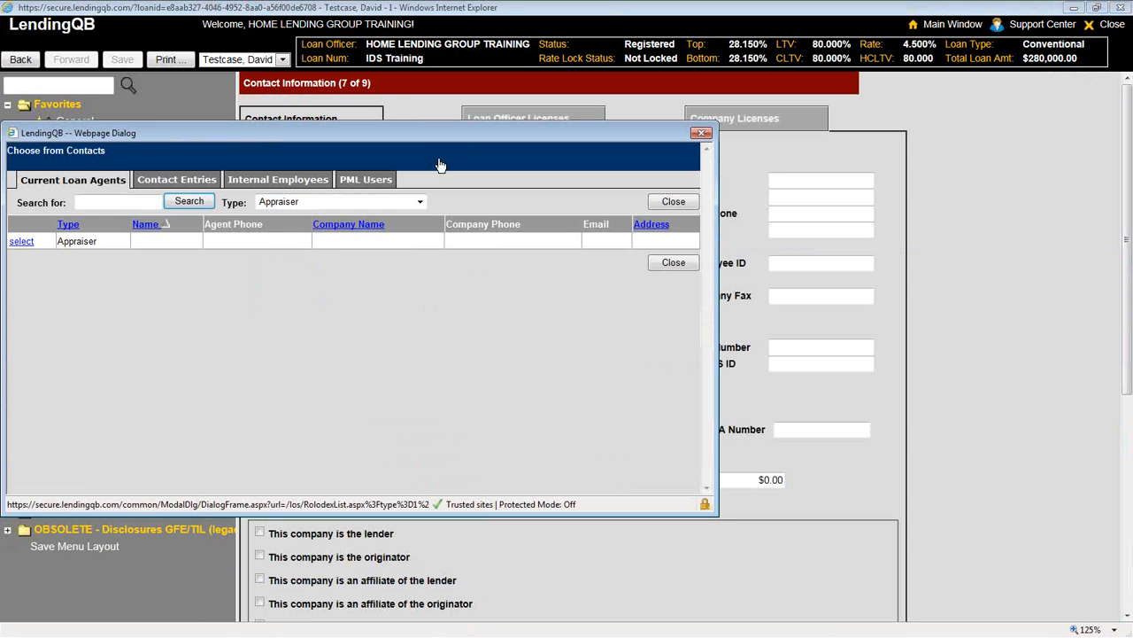
click(194, 183)
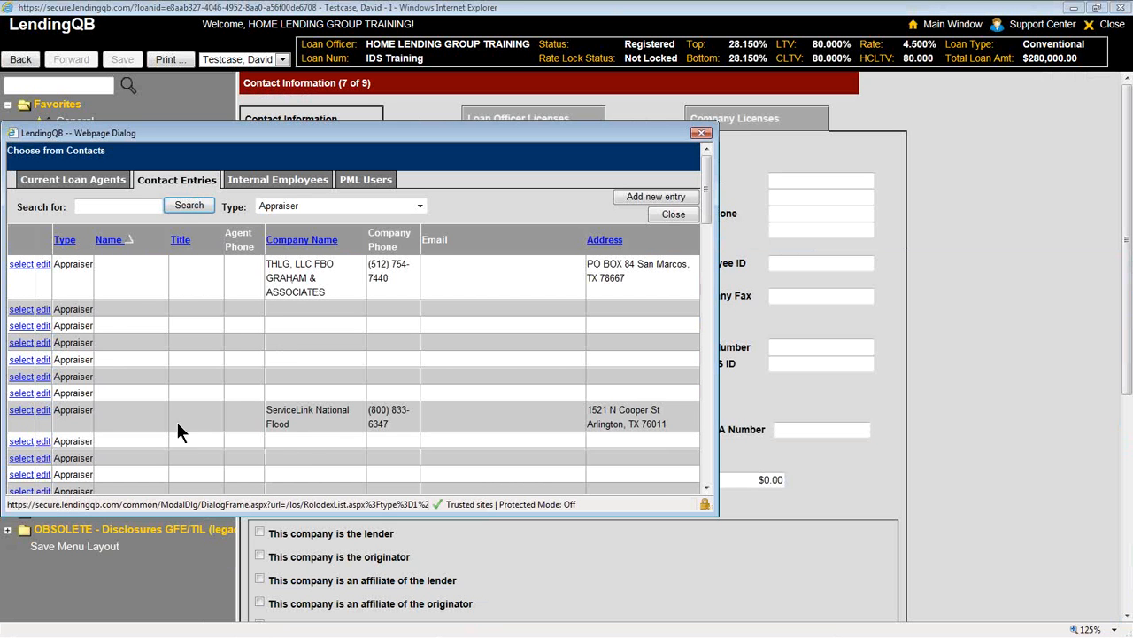
click(18, 412)
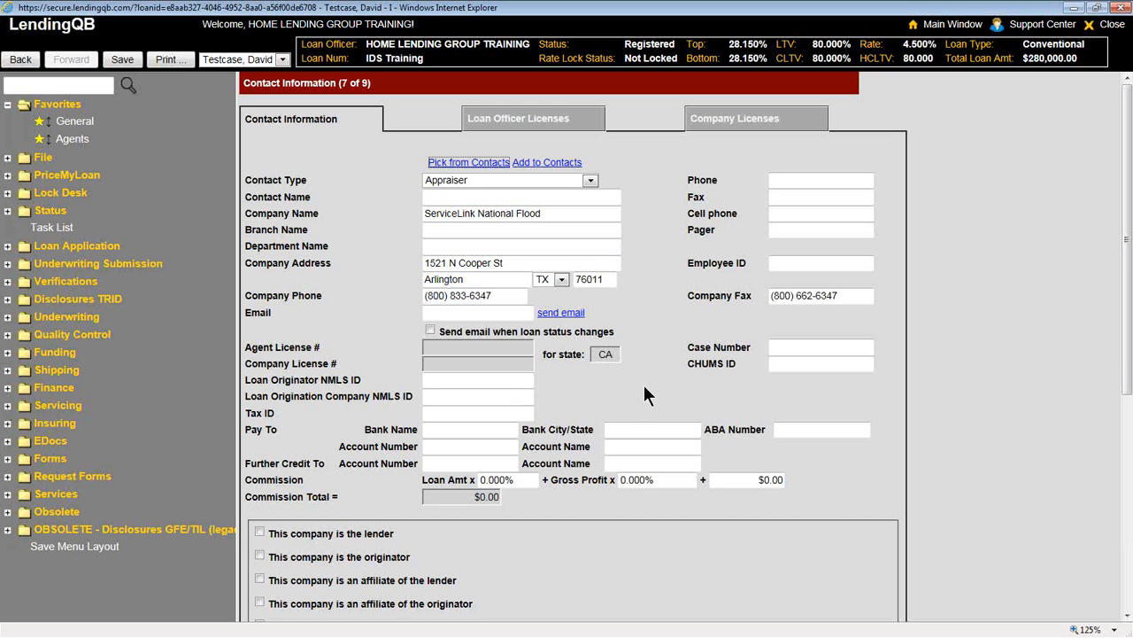
click(123, 60)
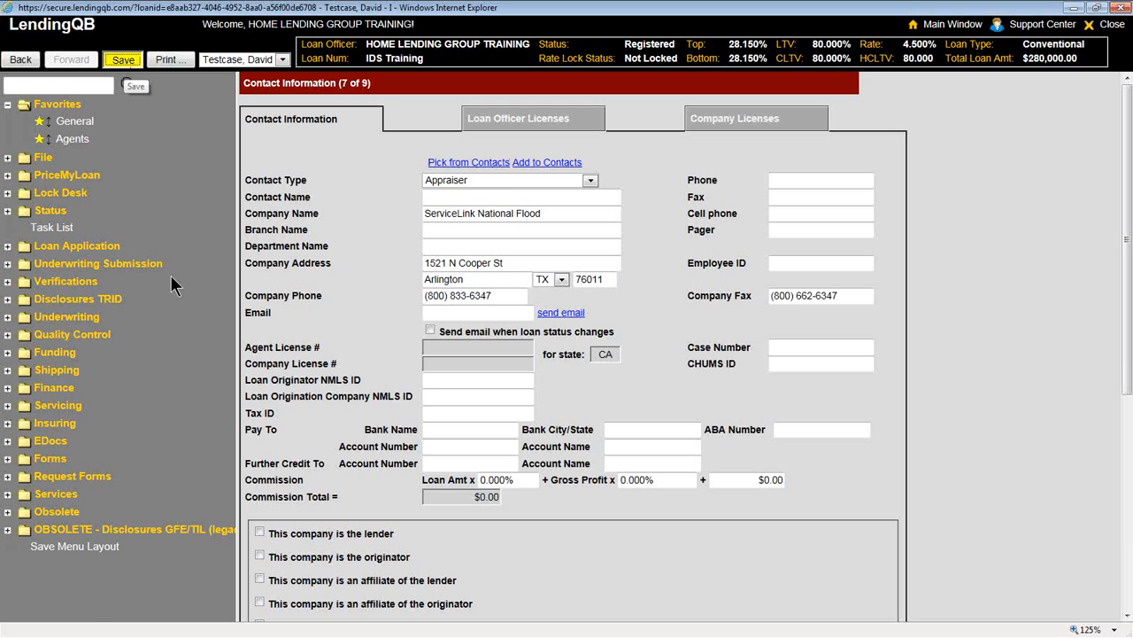
Open the Lender Credits / Discount page under Disclosures TRID and choose Set Manually as the credit/charge calculation method.
click(85, 248)
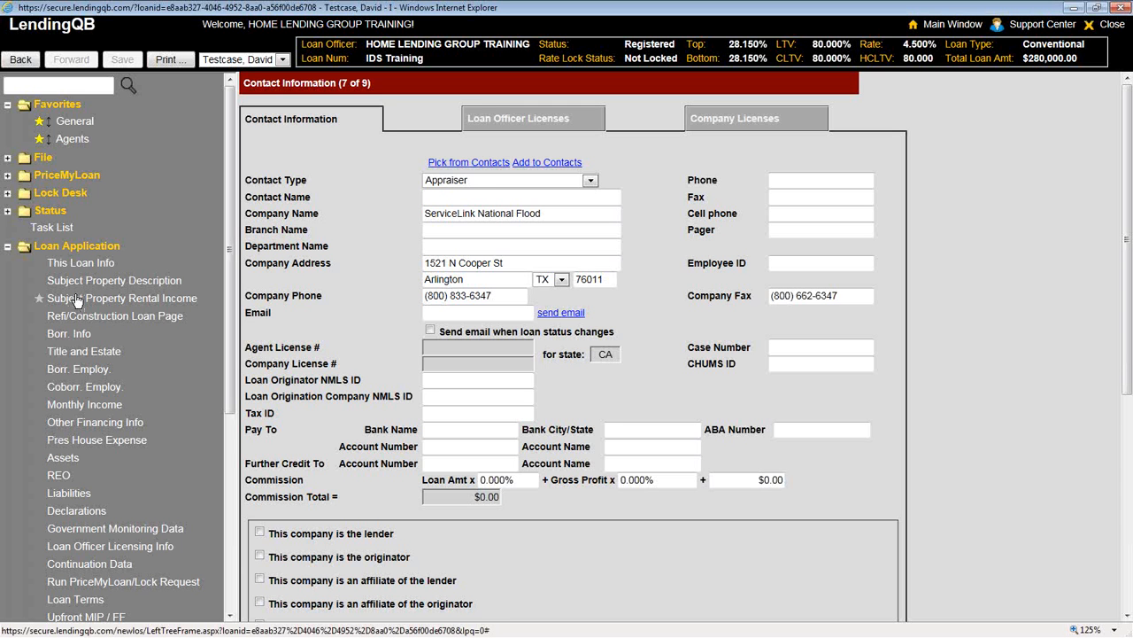
click(86, 249)
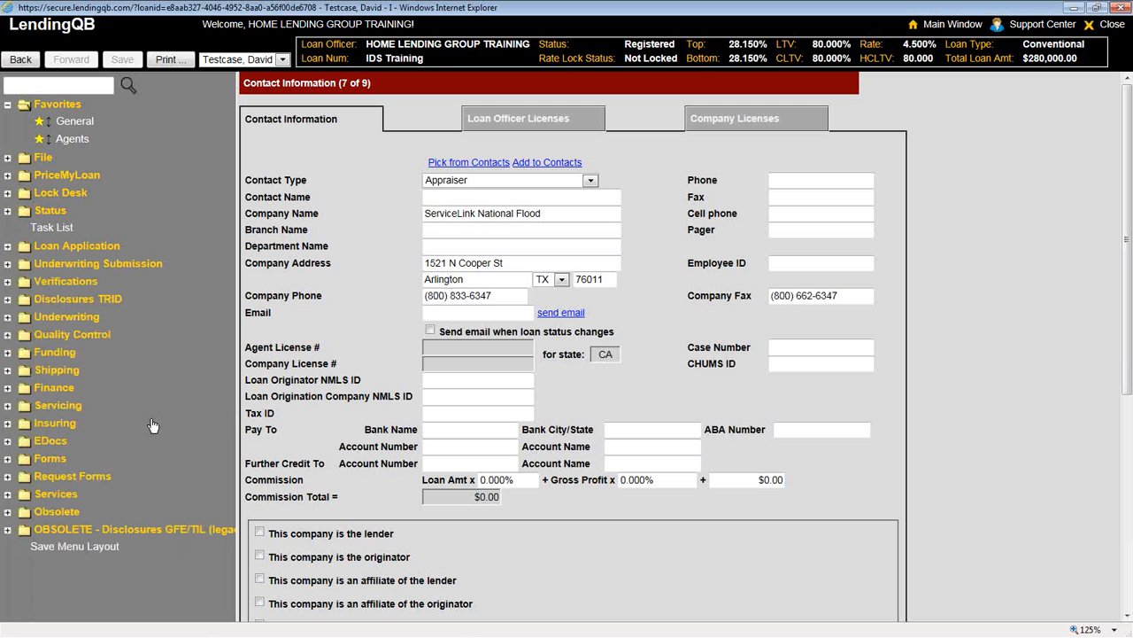
click(89, 303)
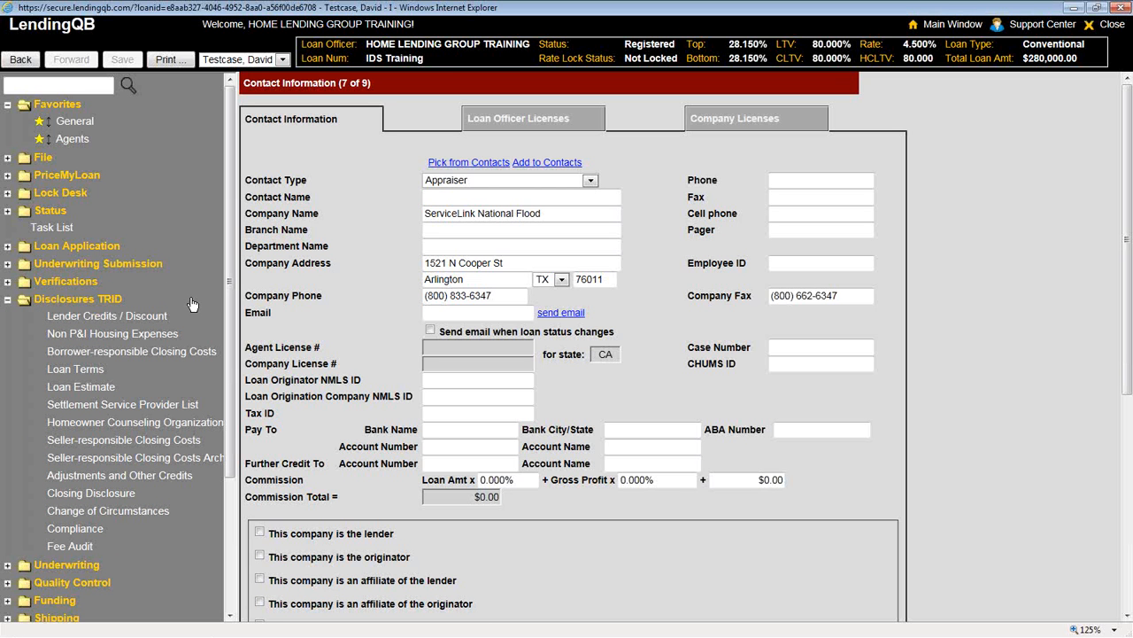
click(100, 319)
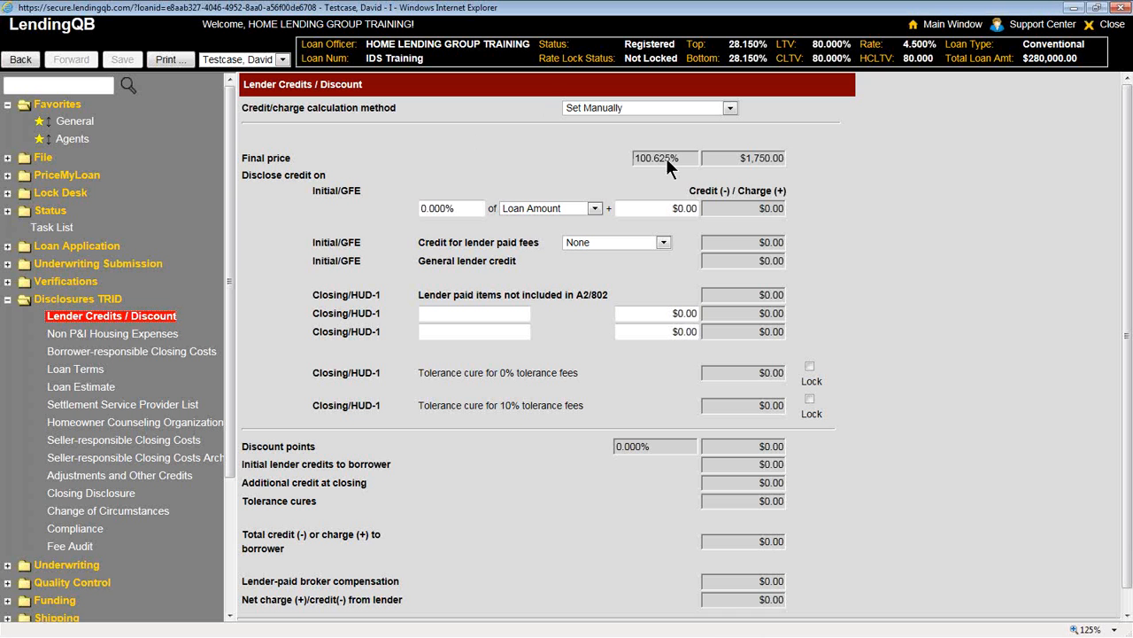
drag(667, 157, 585, 150)
click(605, 110)
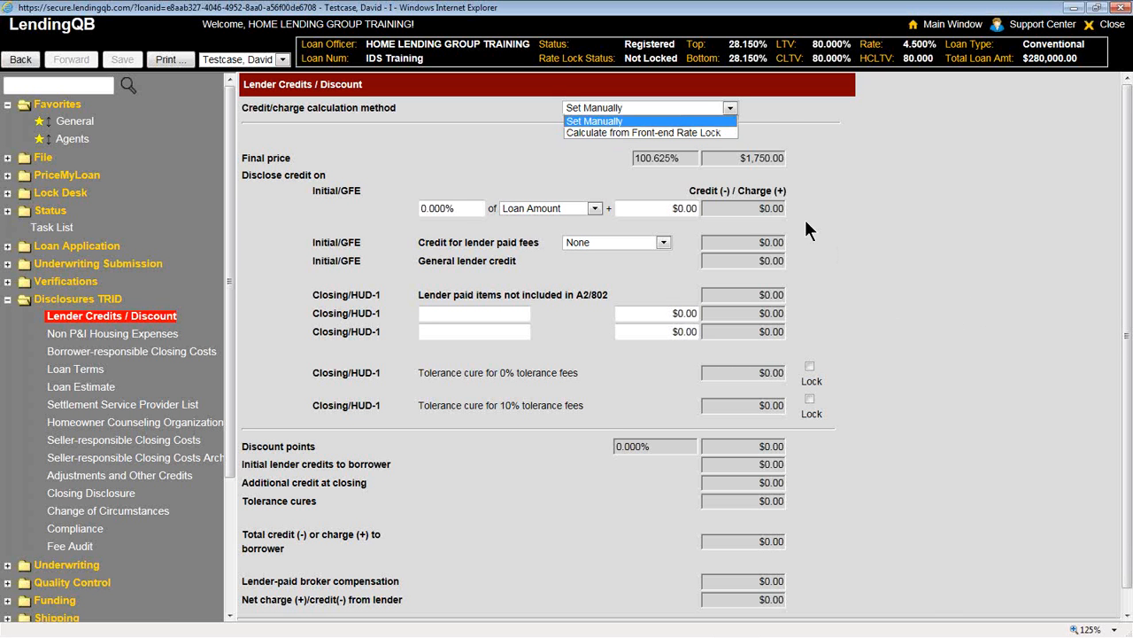
click(583, 121)
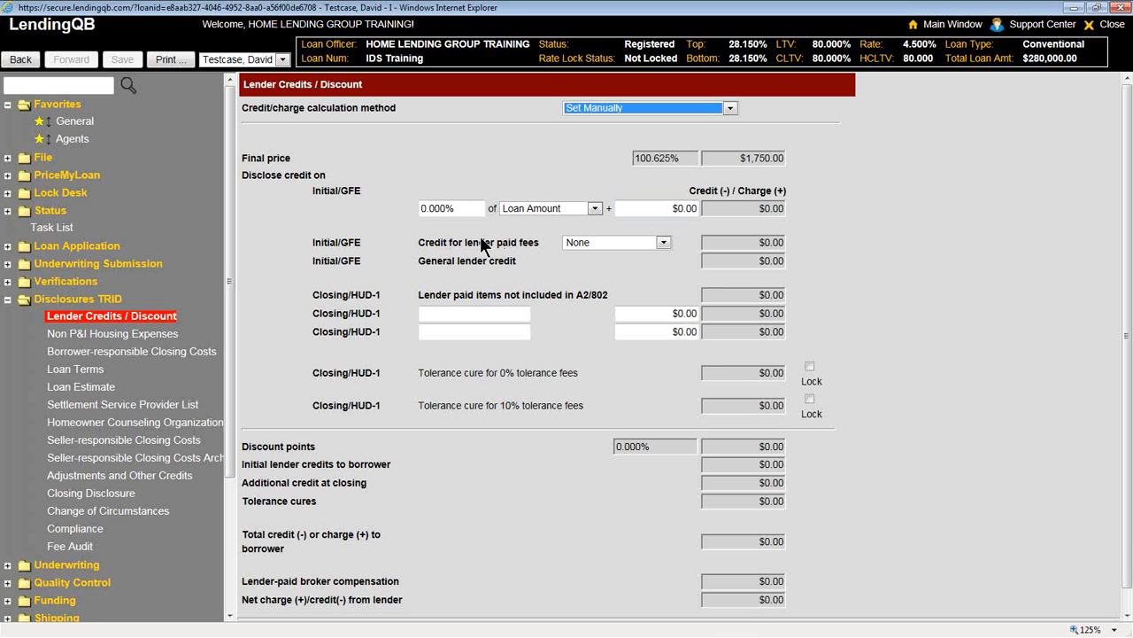
Set the Initial/GFE disclosed credit to -0.25% of the Loan Amount.
click(465, 212)
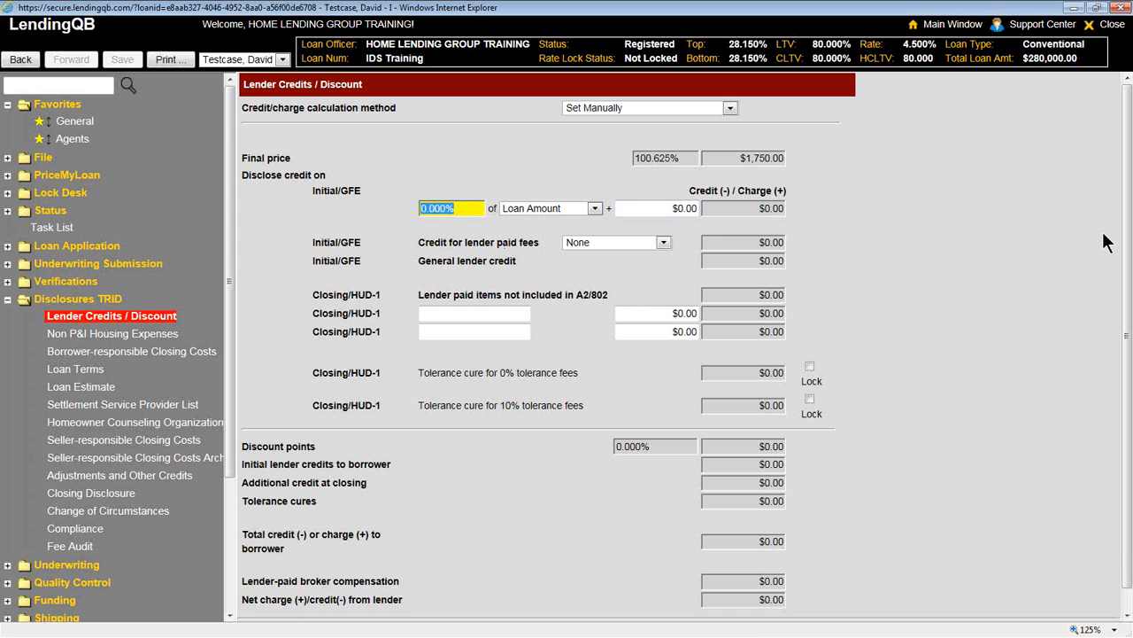
text(-.25)
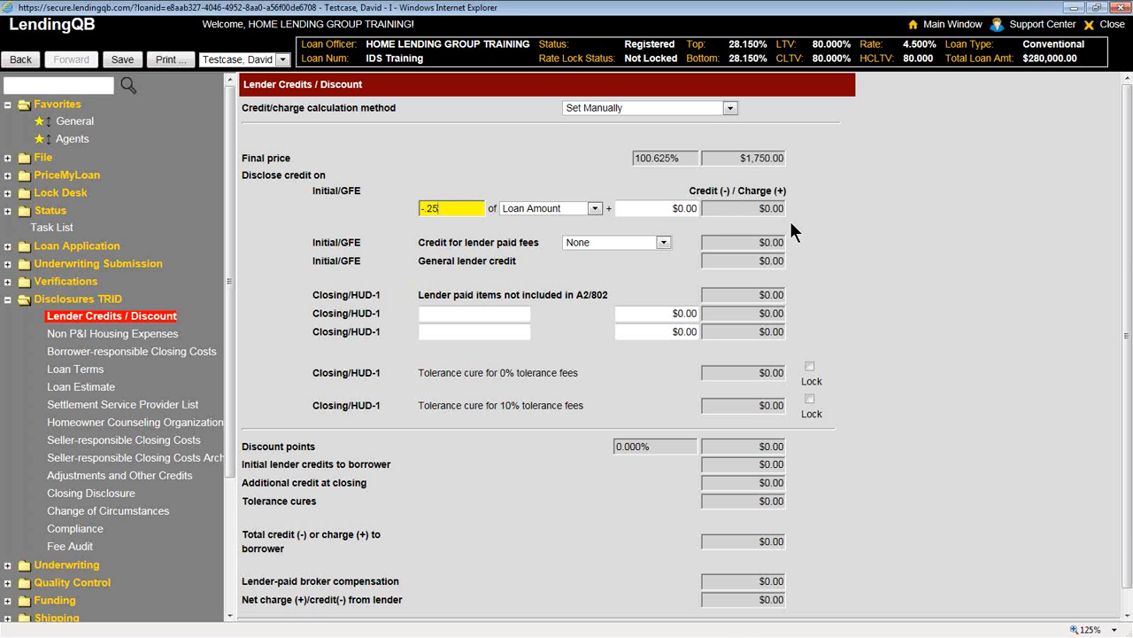
click(831, 216)
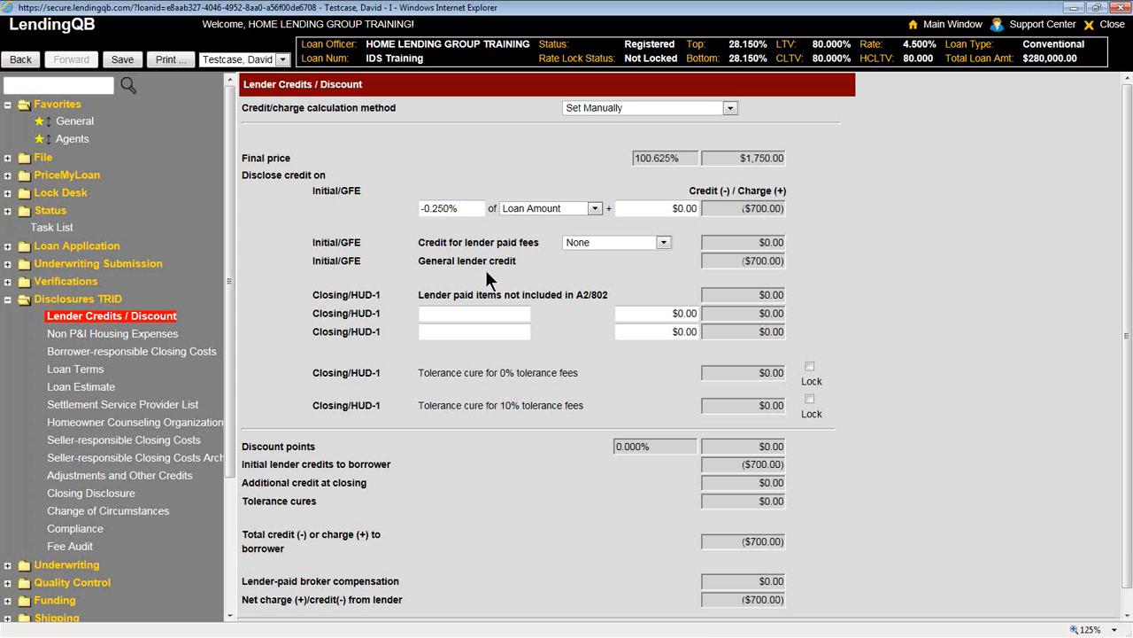
Base the Initial/GFE credit percentage on the Total Loan Amount.
click(536, 208)
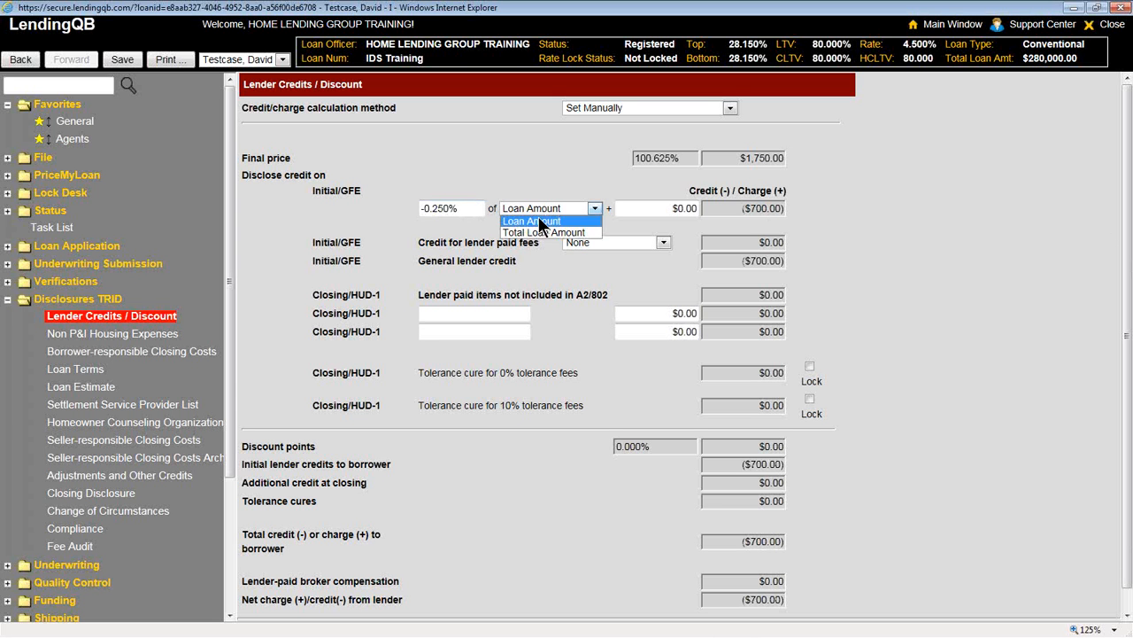
click(542, 232)
click(510, 160)
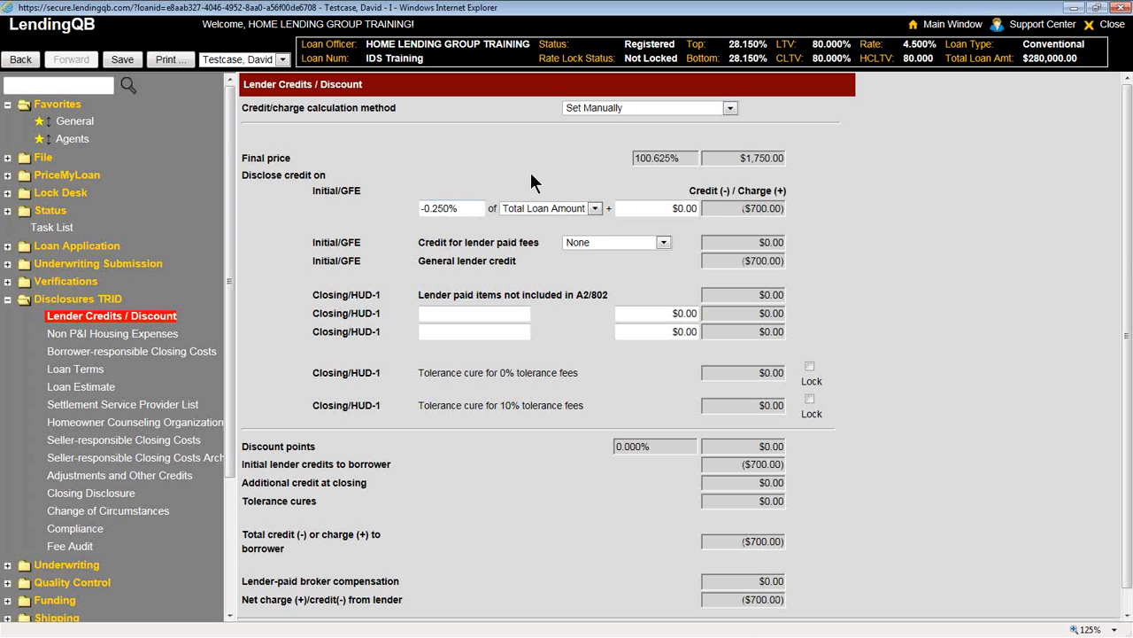
Clear the Initial/GFE credit percentage and enter a fixed credit amount of -500.00 instead.
click(455, 209)
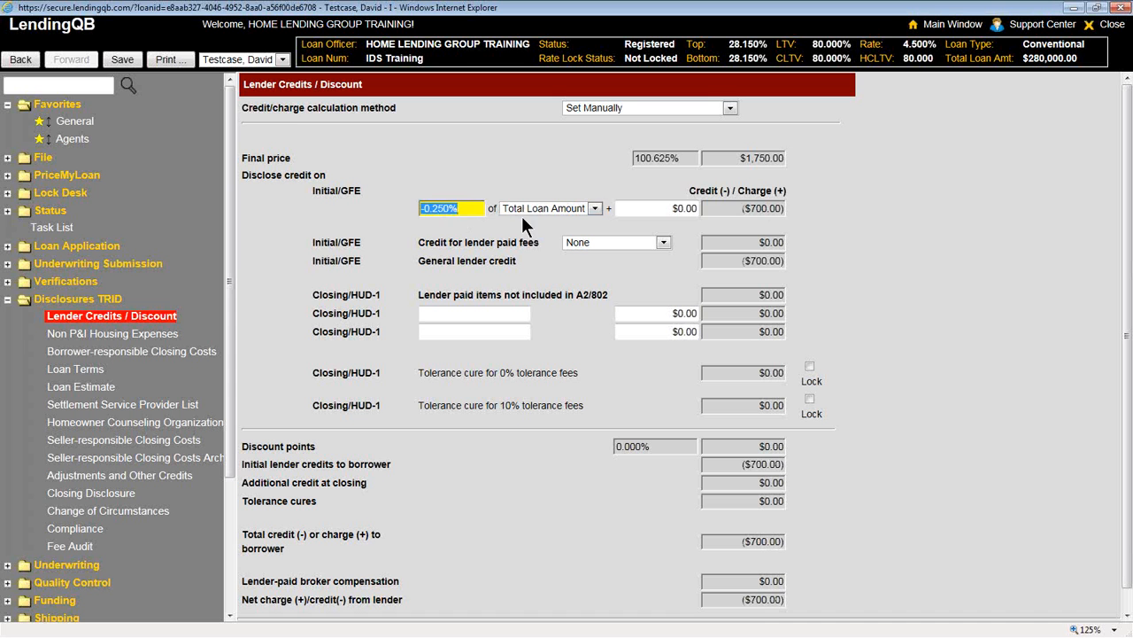
key(BackSpace)
click(950, 220)
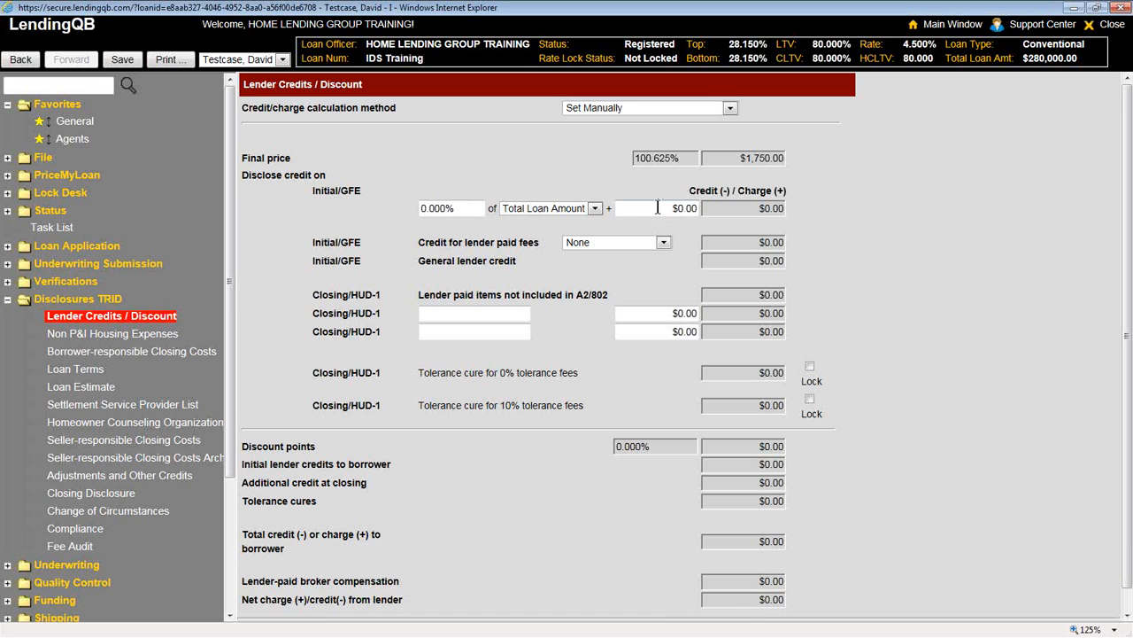
click(661, 208)
text(-500.00)
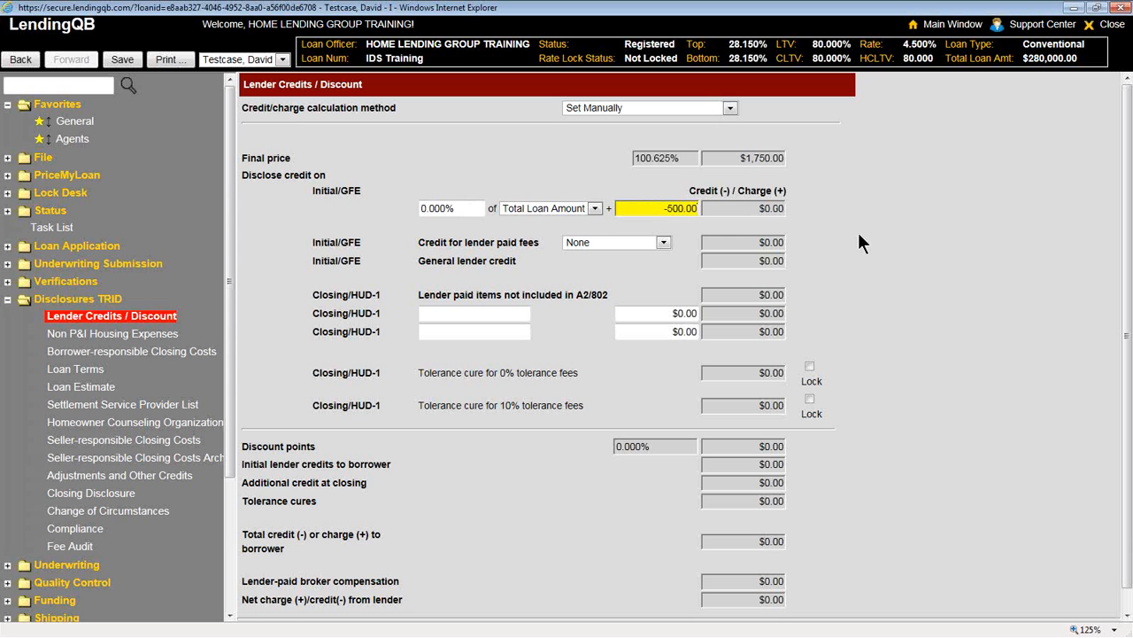
Commit the fixed Initial/GFE credit and change the credit/charge calculation method to Calculate from Front-end Rate Lock.
key(Tab)
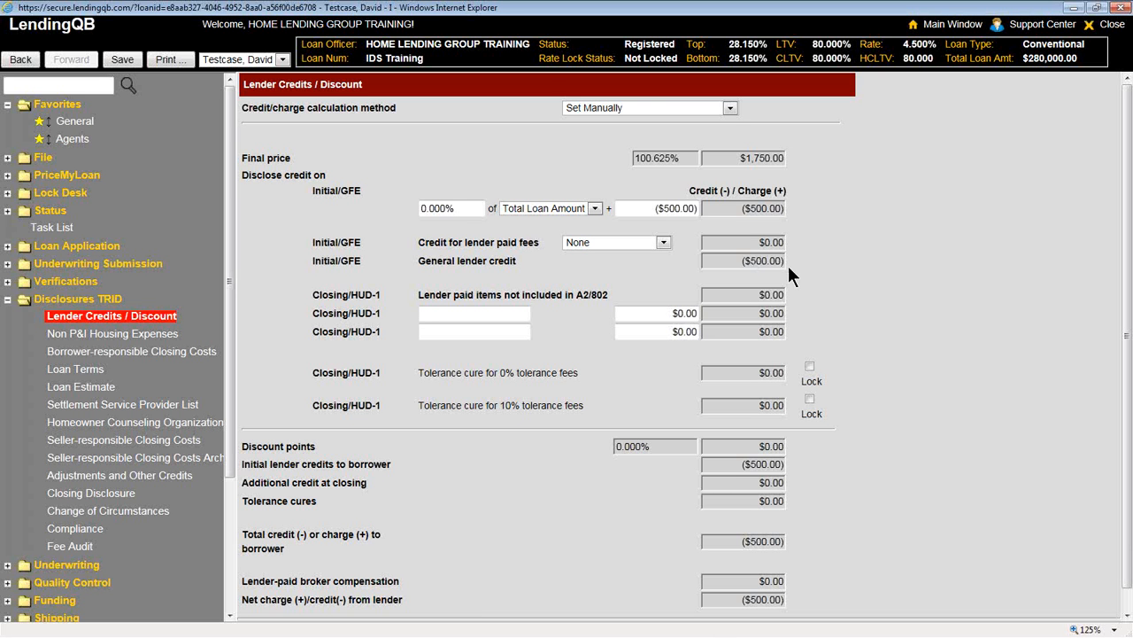
click(651, 109)
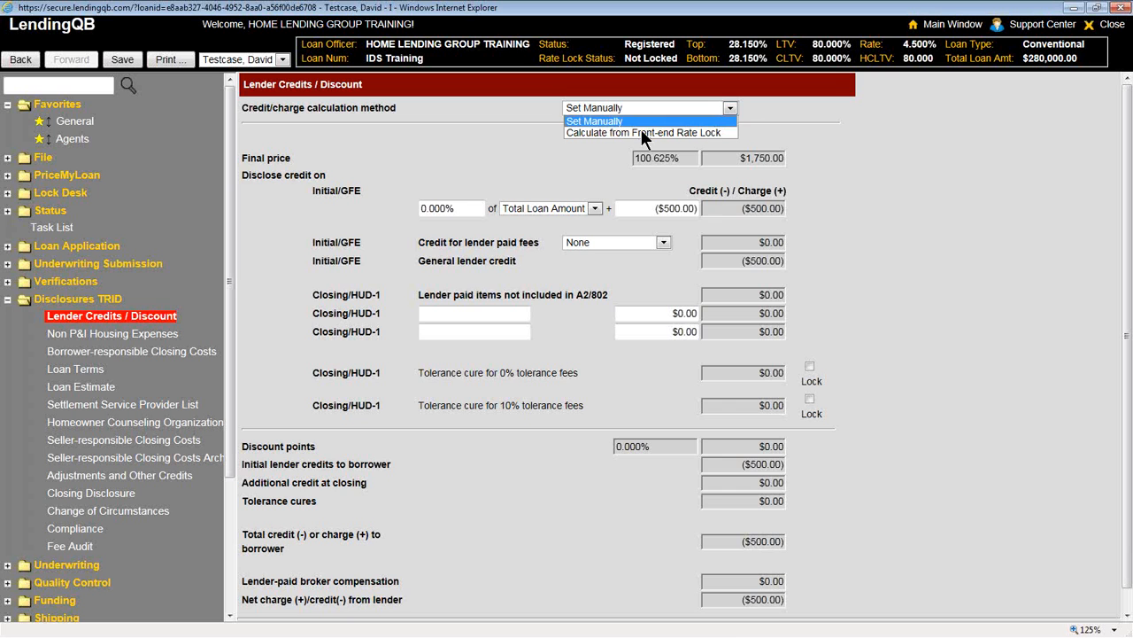
key(Return)
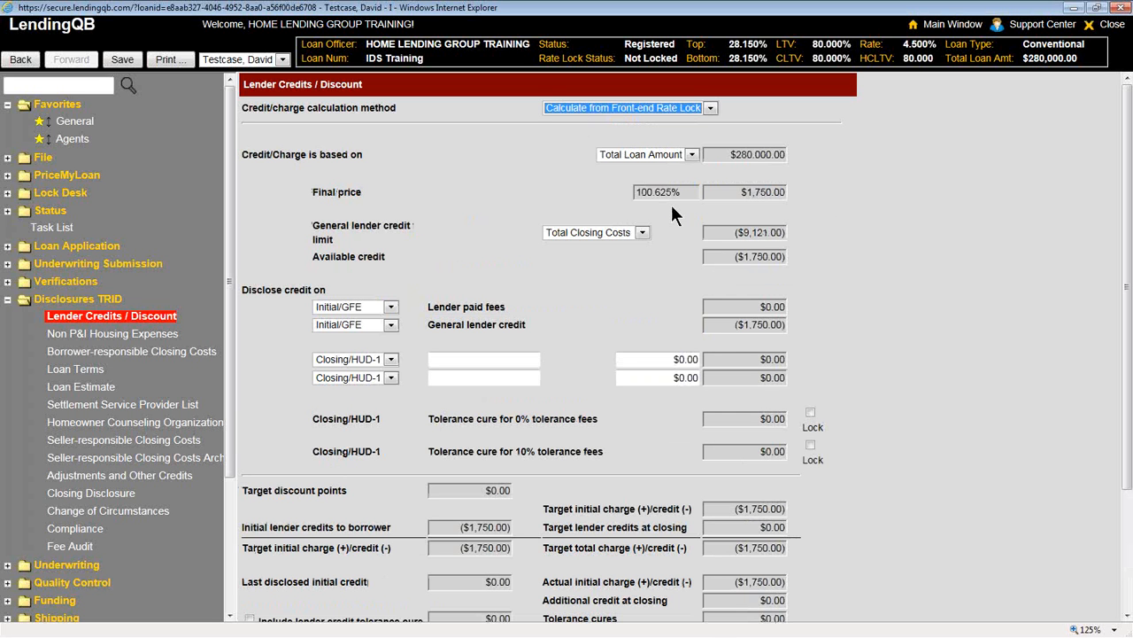
Set the general lender credit limit to Manual with an amount of -500.00.
click(621, 235)
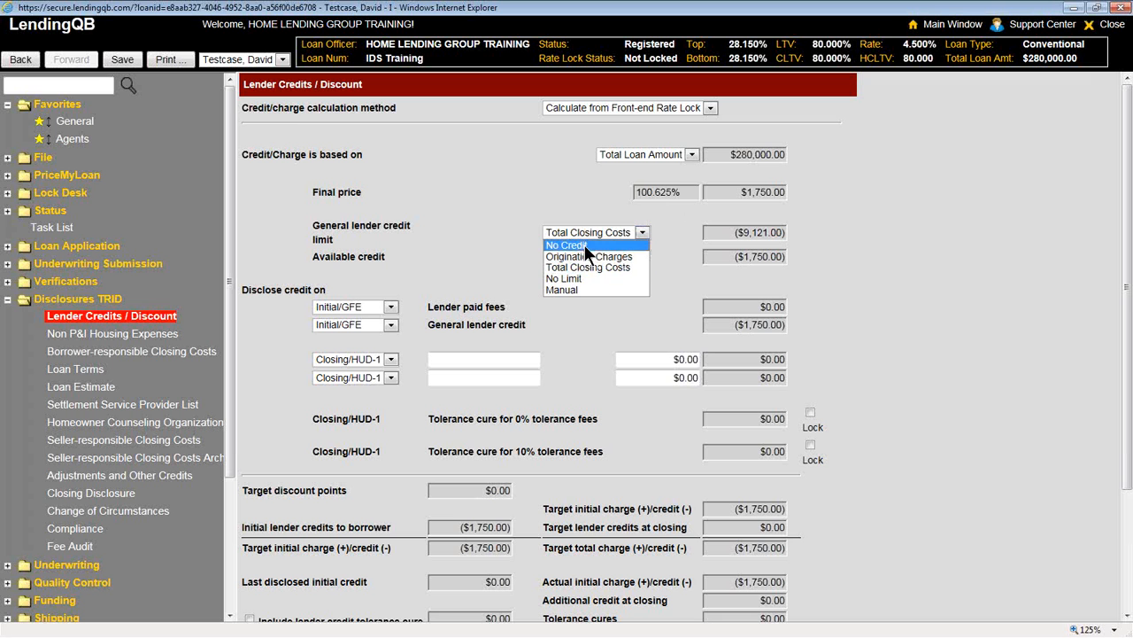
click(580, 291)
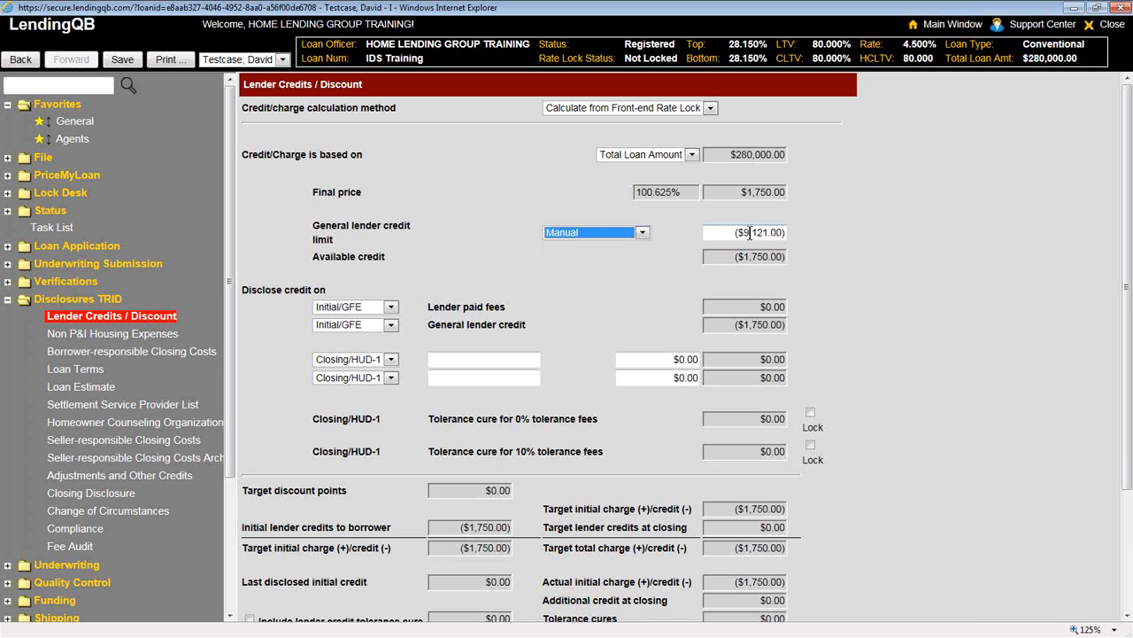
click(717, 232)
text(-500.00)
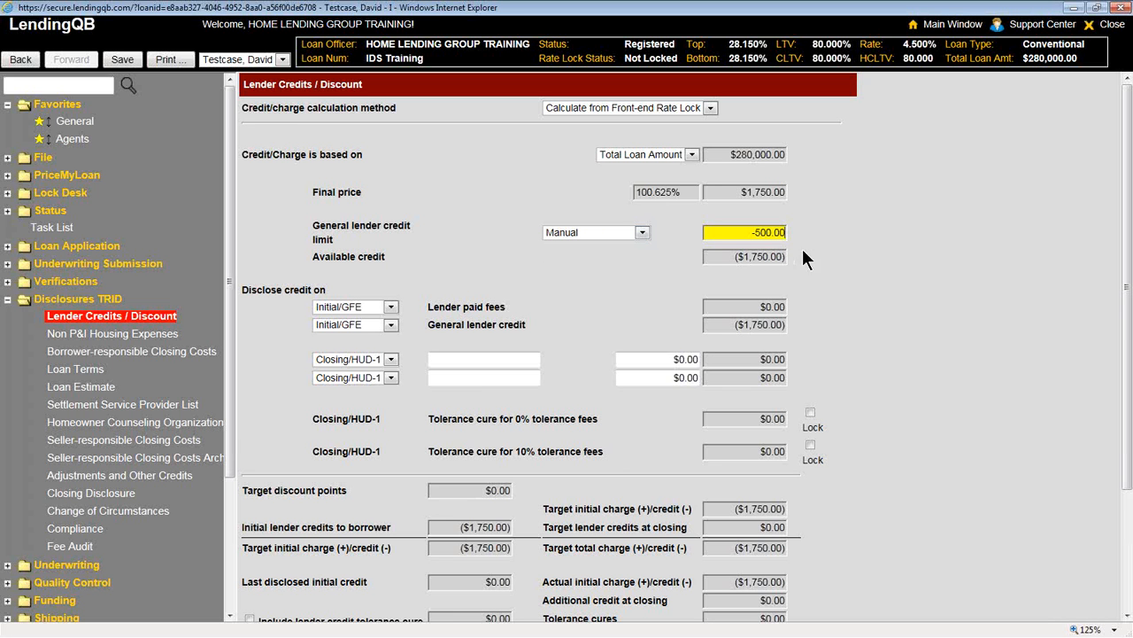
click(863, 364)
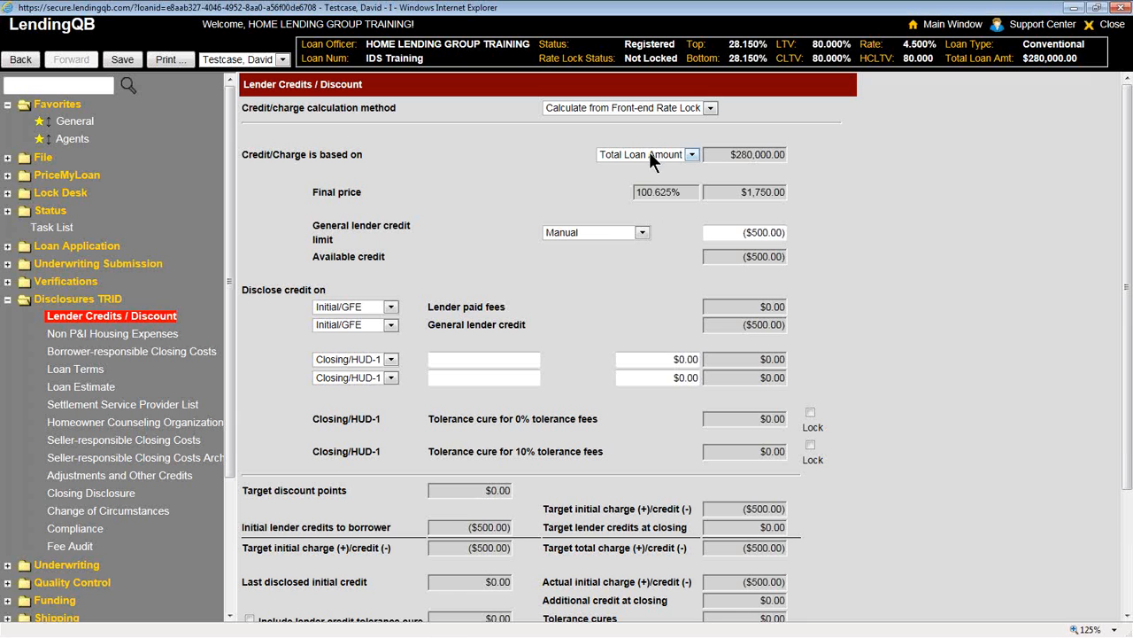
Limit the general lender credit to Origination Charges and check the resulting limit and available credit.
click(599, 231)
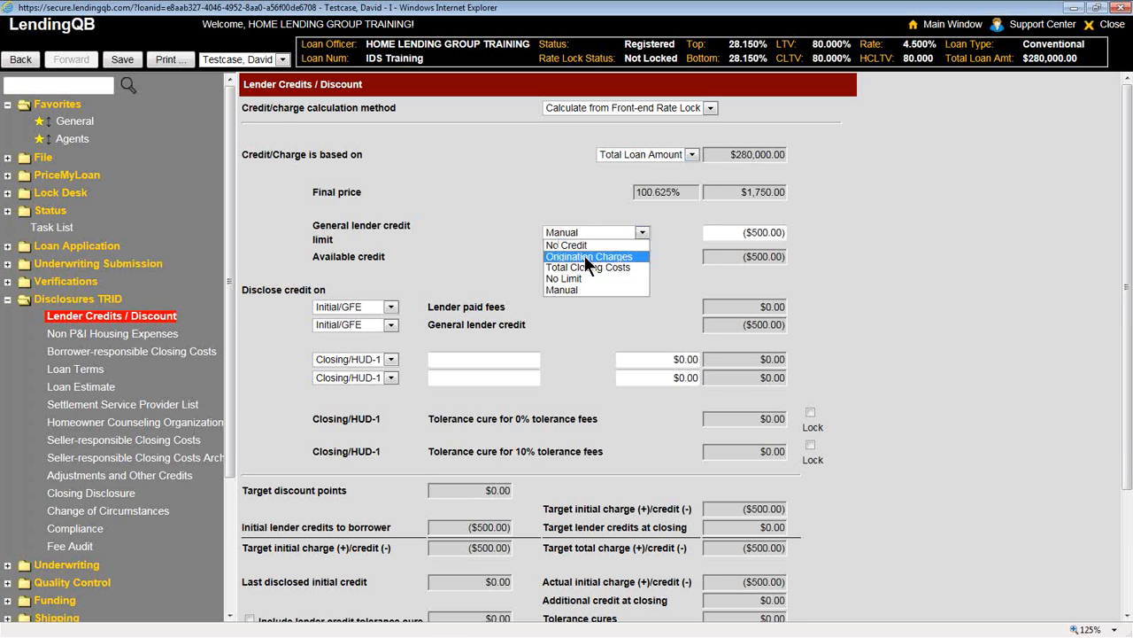
click(585, 256)
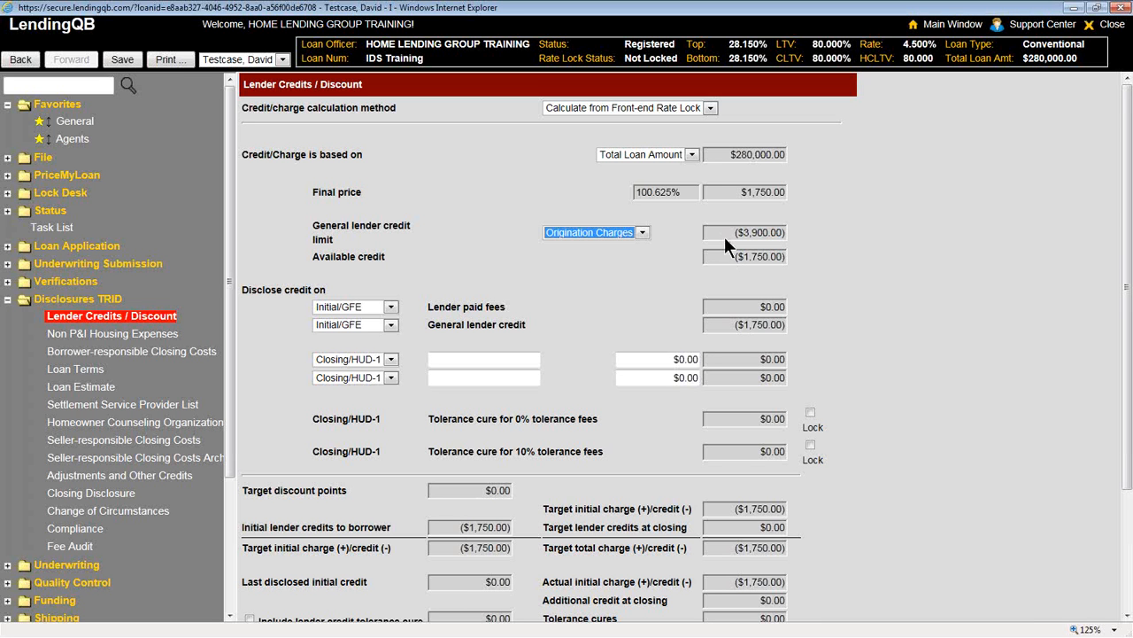
drag(724, 234, 803, 238)
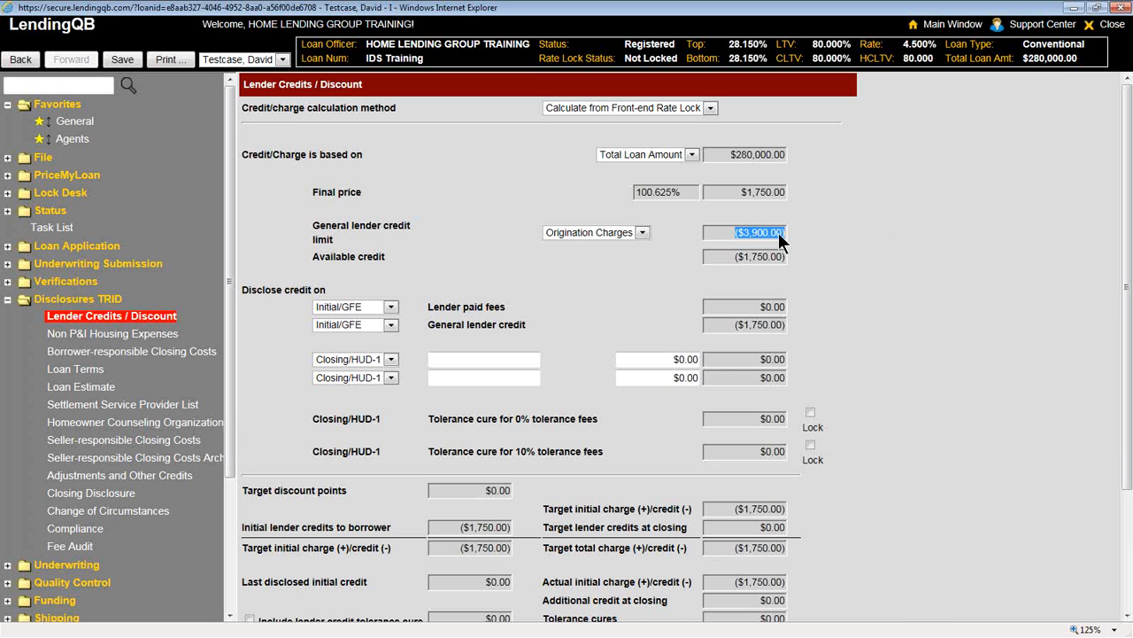
click(766, 256)
Switch the credit/charge calculation method to Set Manually and back to Calculate from Front-end Rate Lock.
click(583, 234)
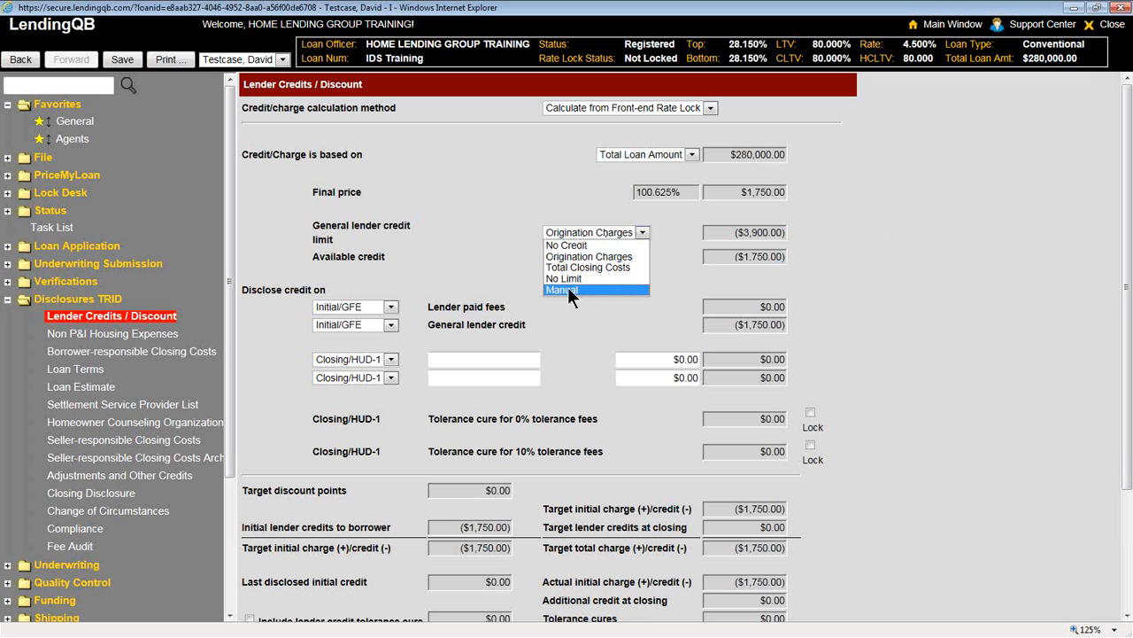
click(570, 149)
click(578, 108)
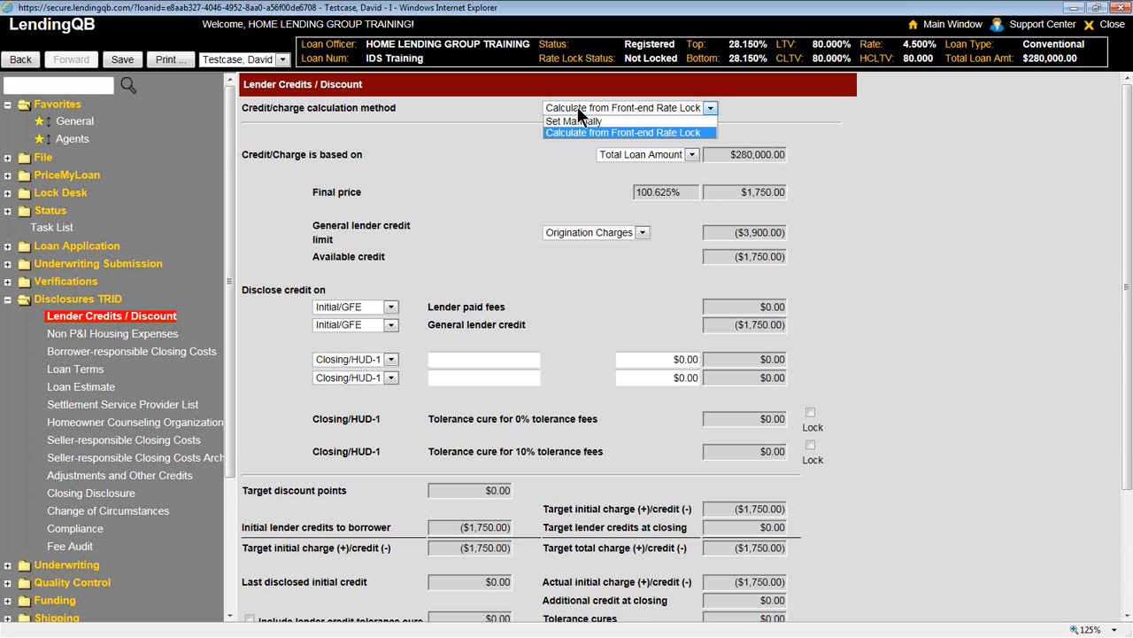
click(579, 120)
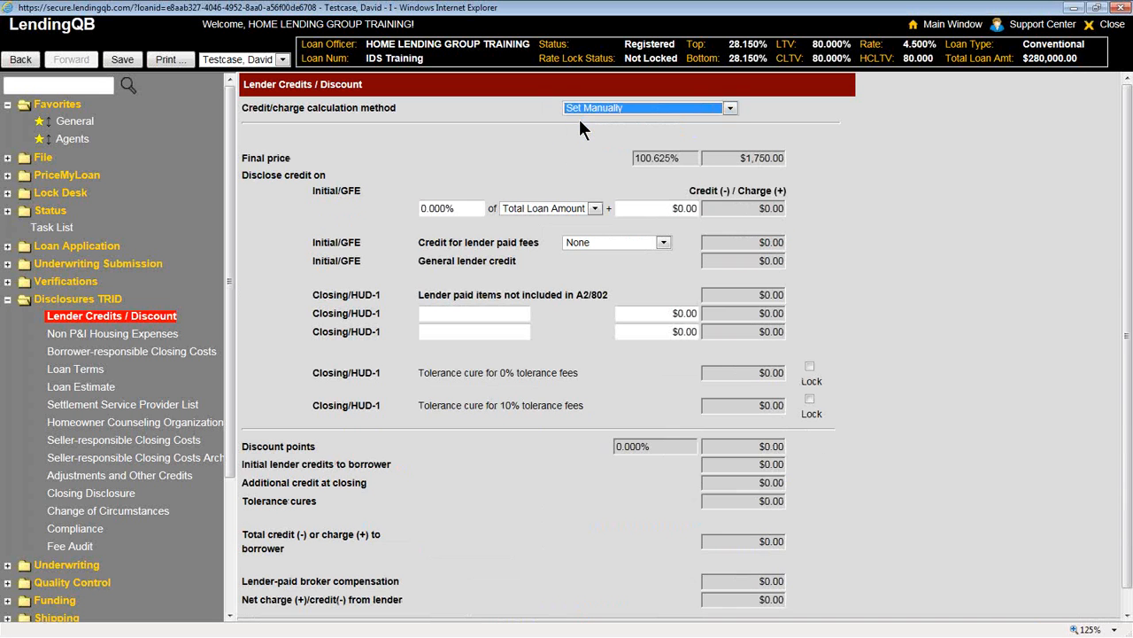
click(585, 109)
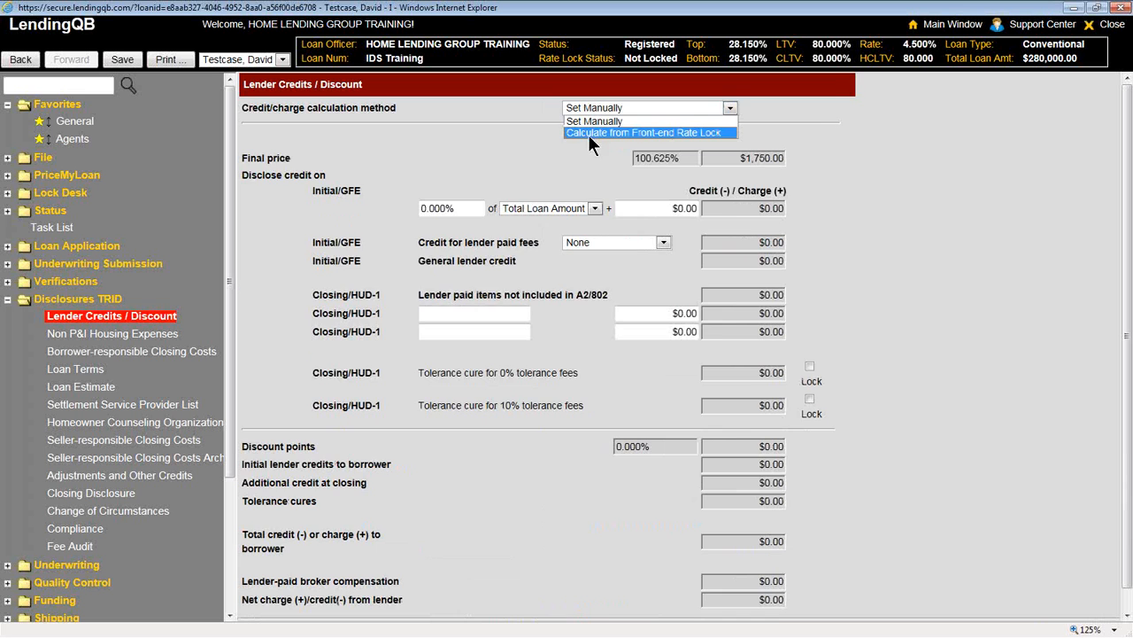
click(588, 134)
Change the general lender credit limit from Origination Charges to Manual and enter -500.00 as the limit.
click(586, 235)
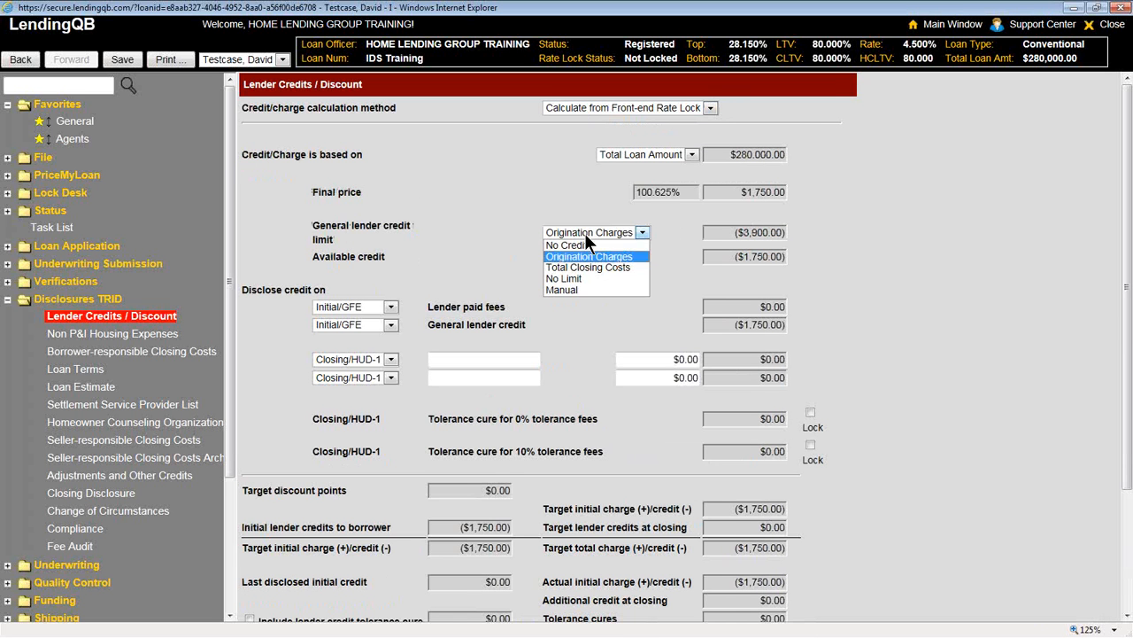
click(602, 289)
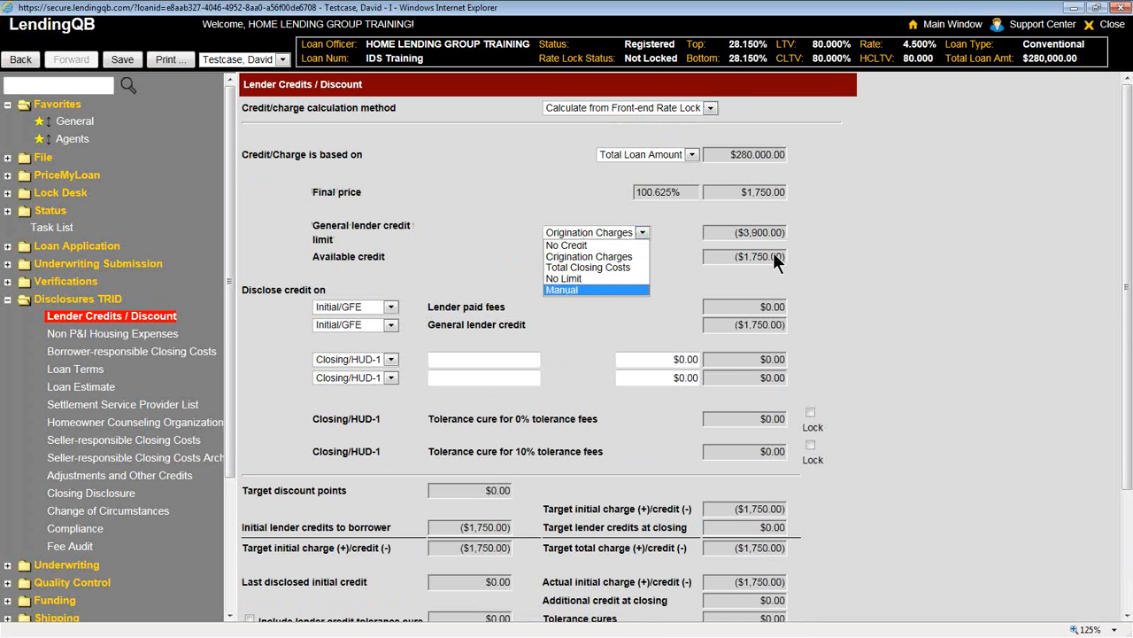
click(719, 233)
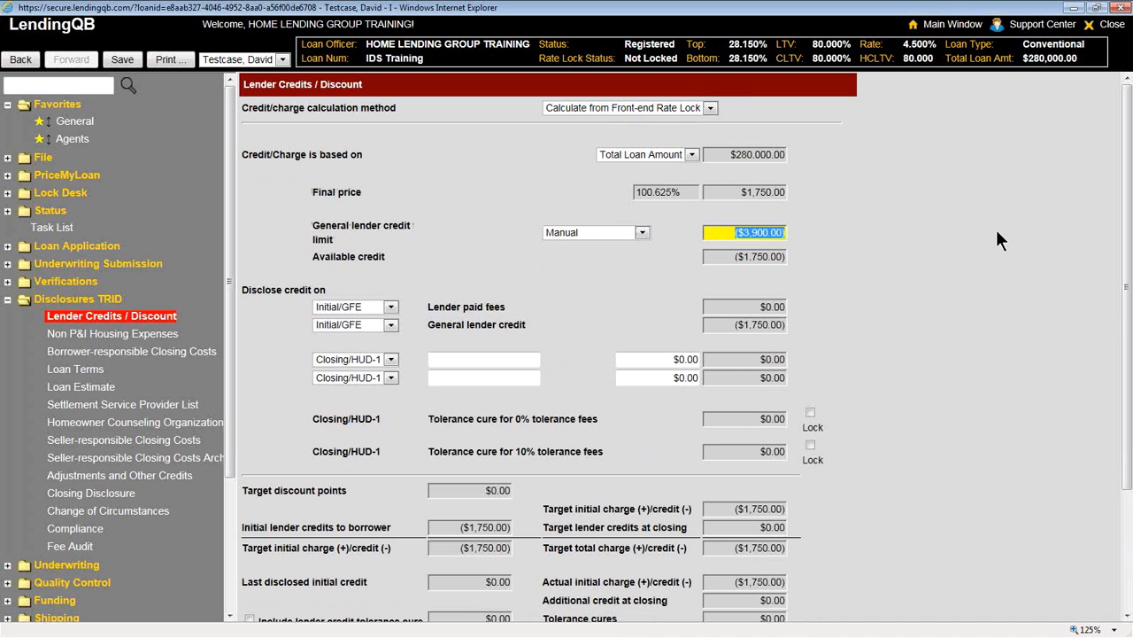
text(-500.00)
click(993, 235)
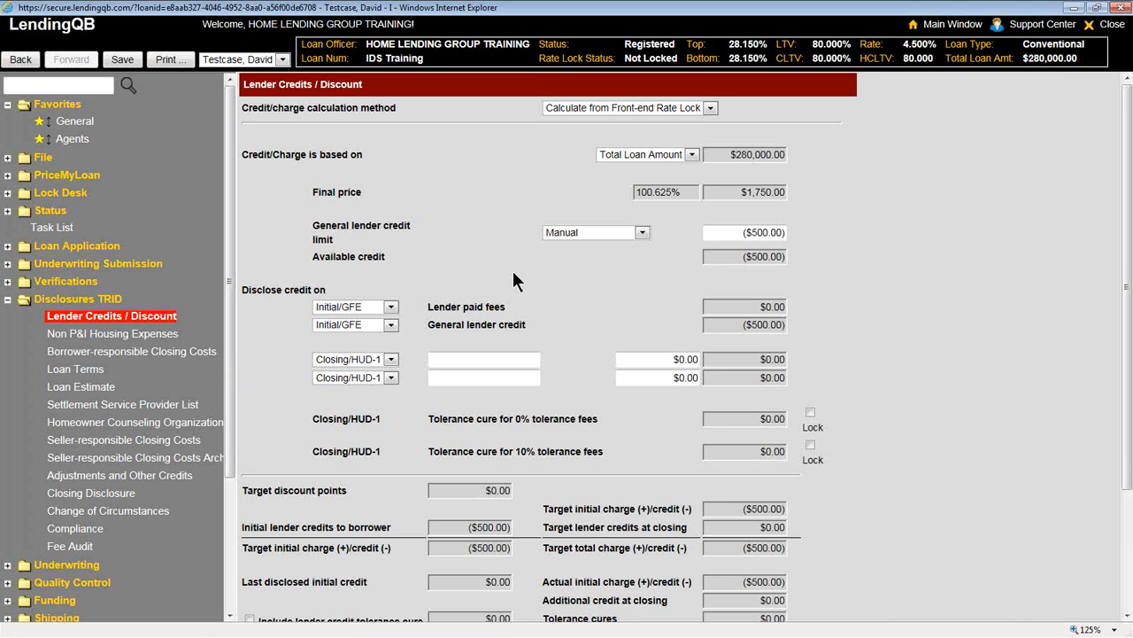
Save the lender credit changes and open the Non P&I Housing Expenses page, checking its expense details before returning to the amounts.
click(115, 333)
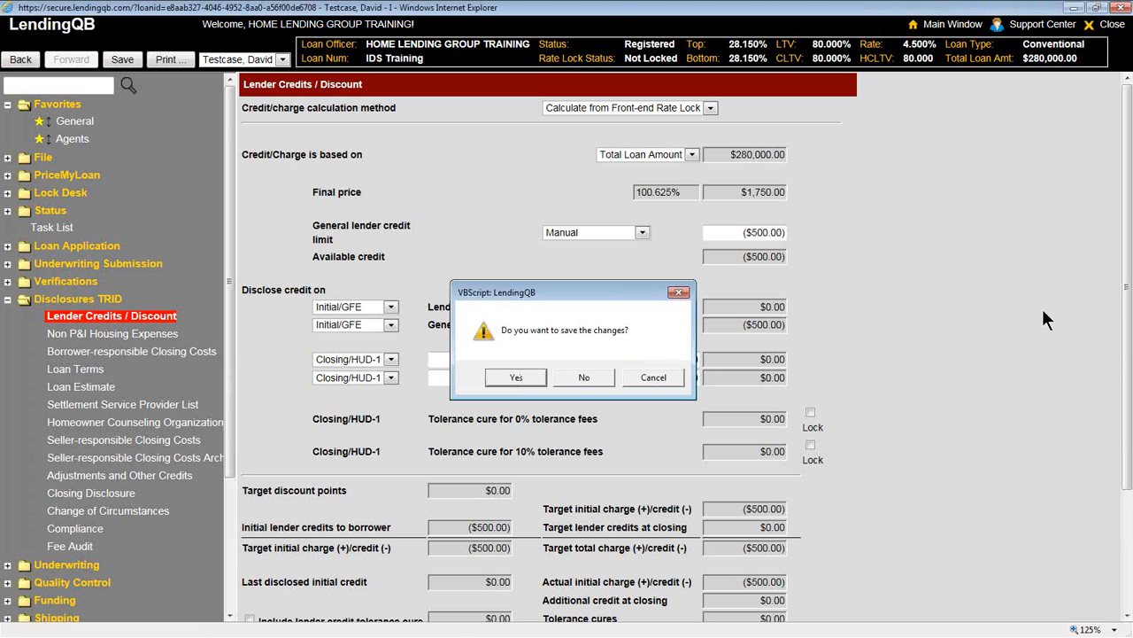
key(Return)
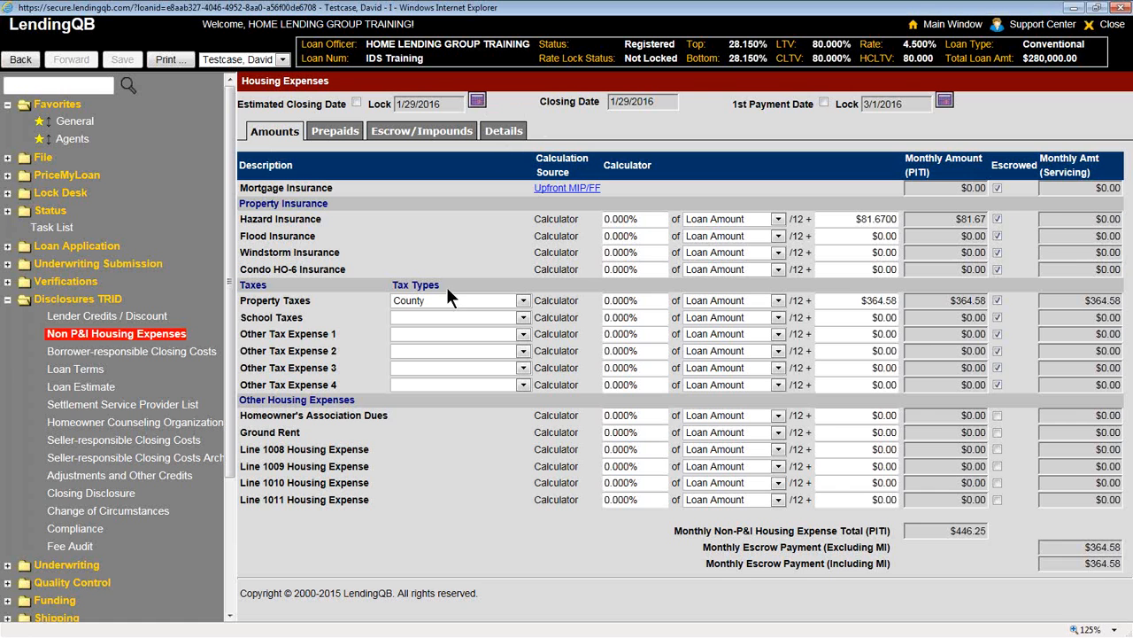
click(520, 137)
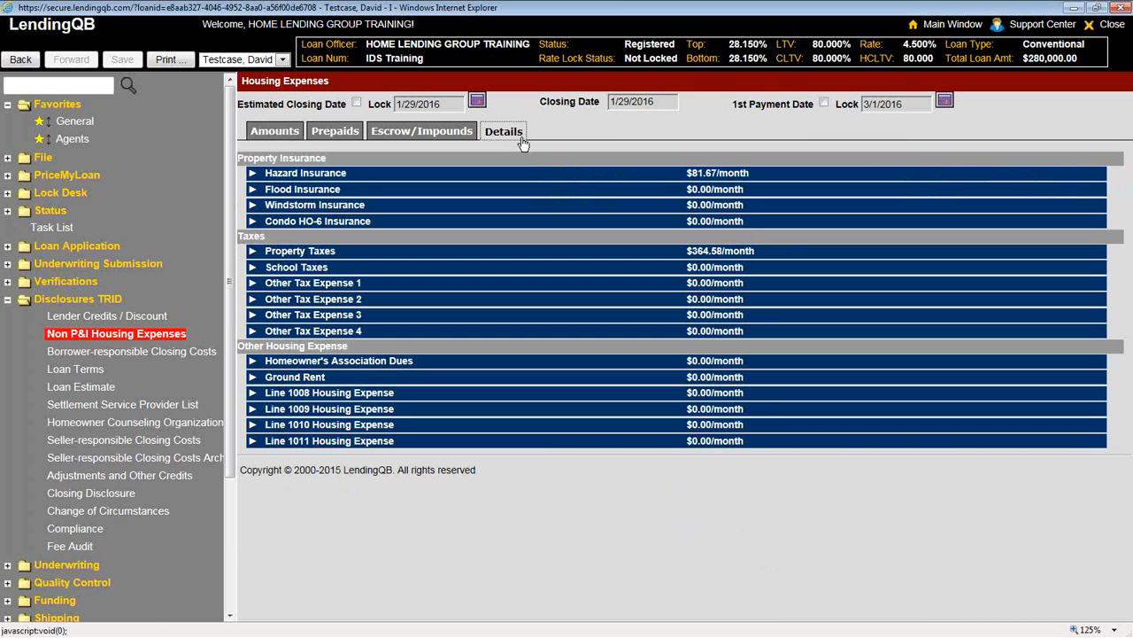
click(263, 133)
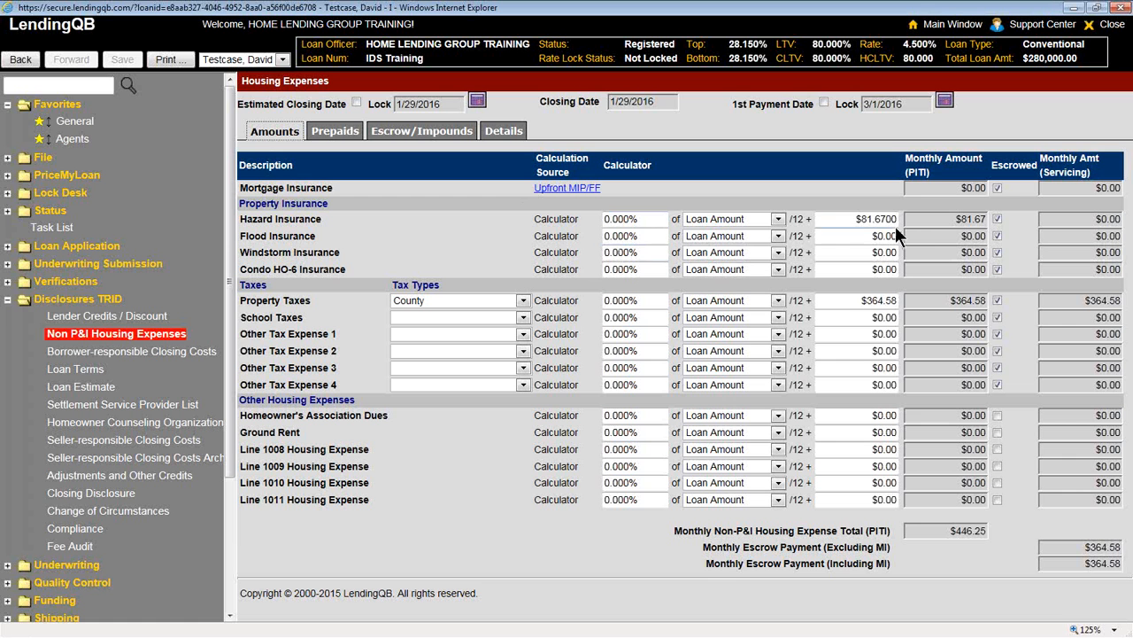
Set the Flood Insurance calculator to 0.35% of the Loan Amount.
click(845, 218)
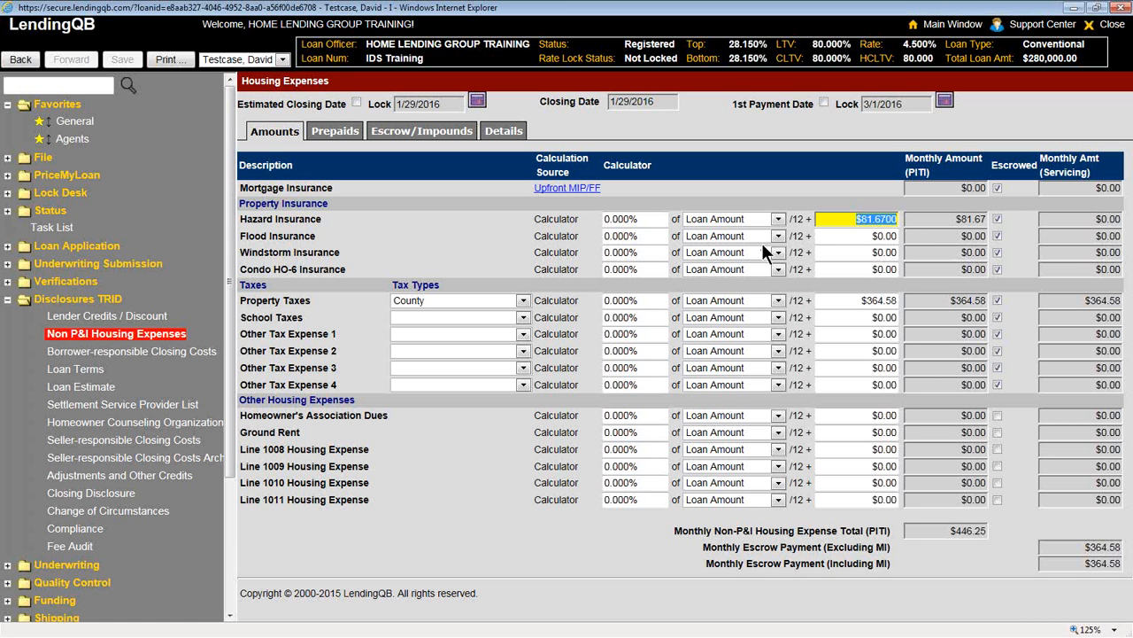
click(643, 235)
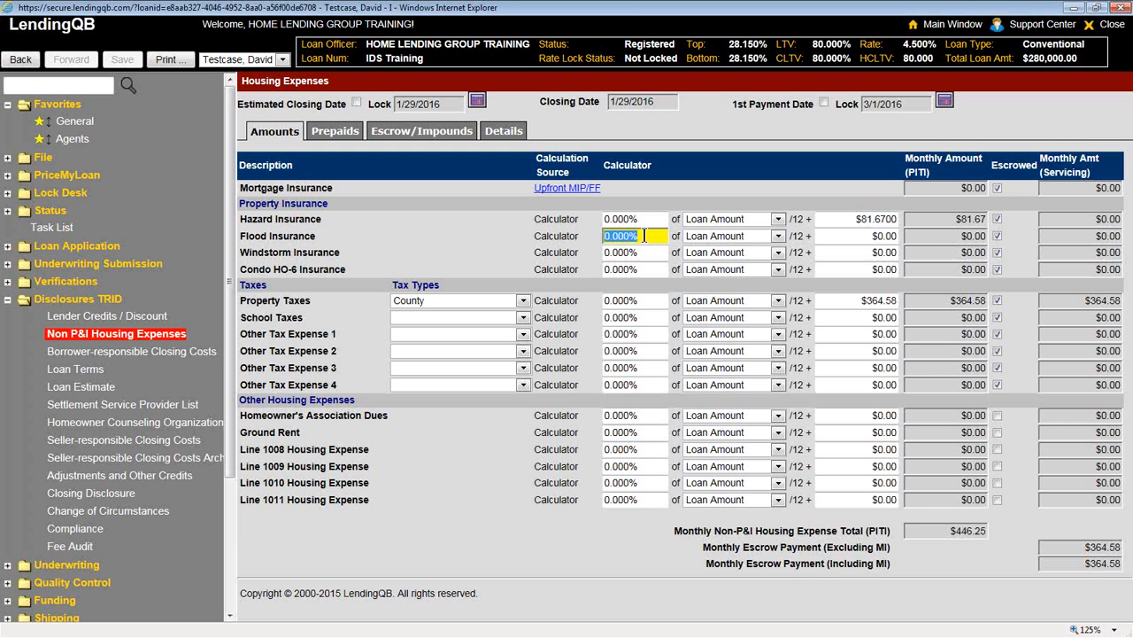
text(.35)
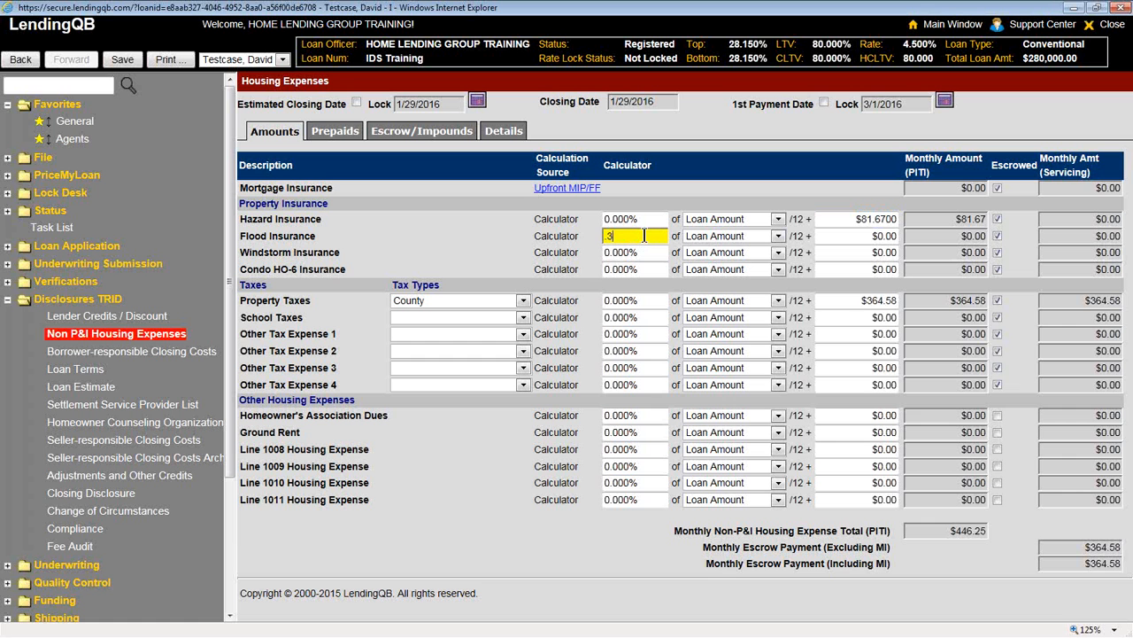
click(475, 222)
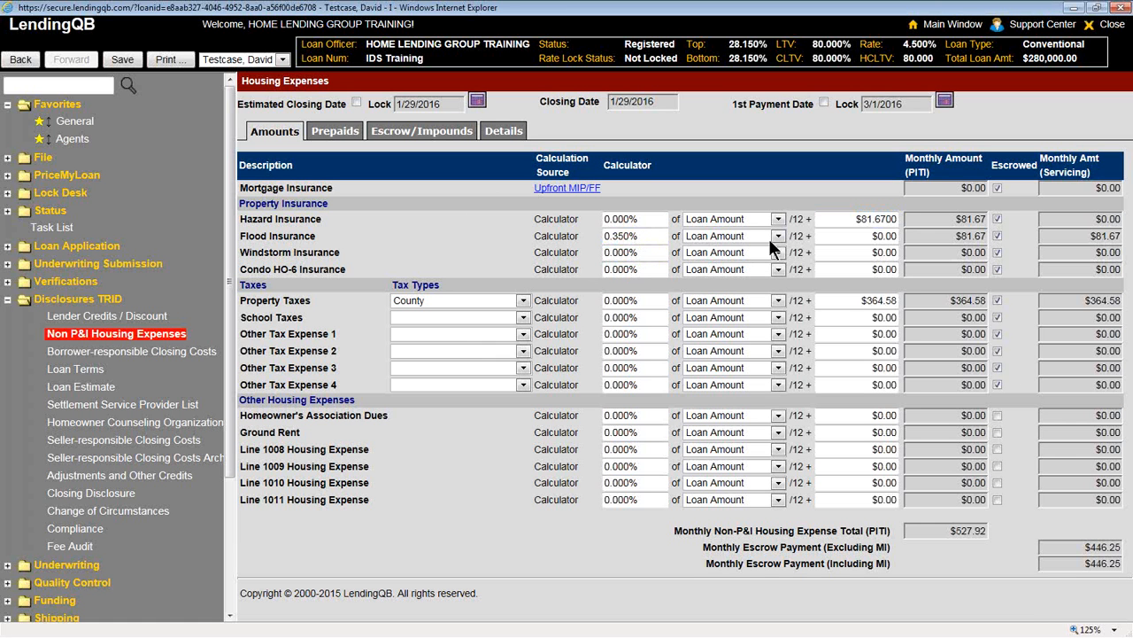
click(778, 236)
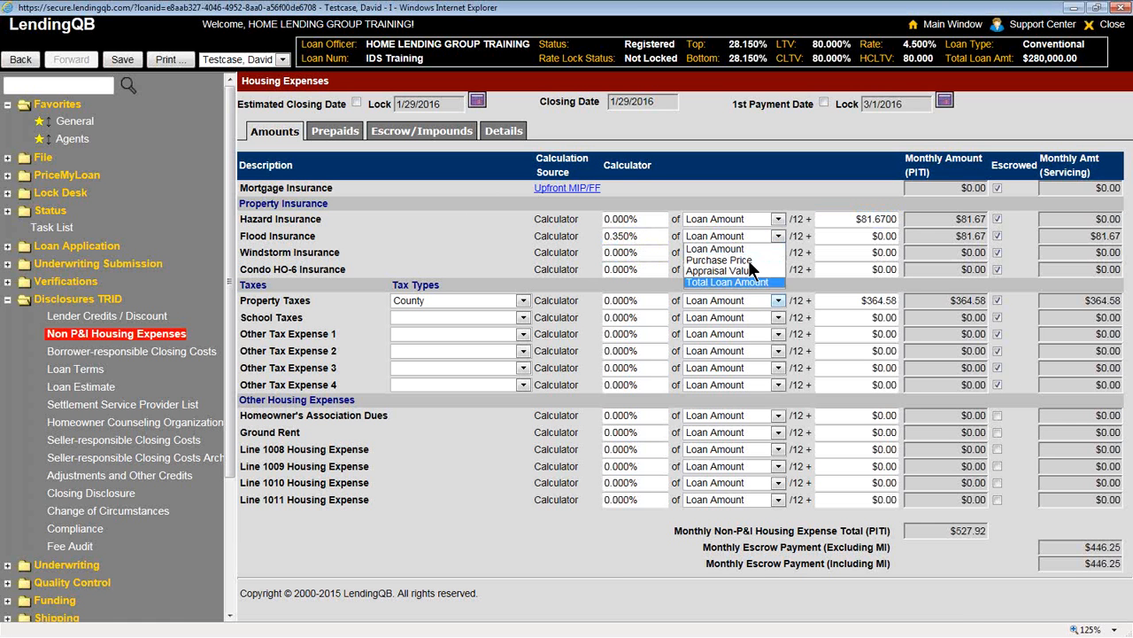
click(743, 248)
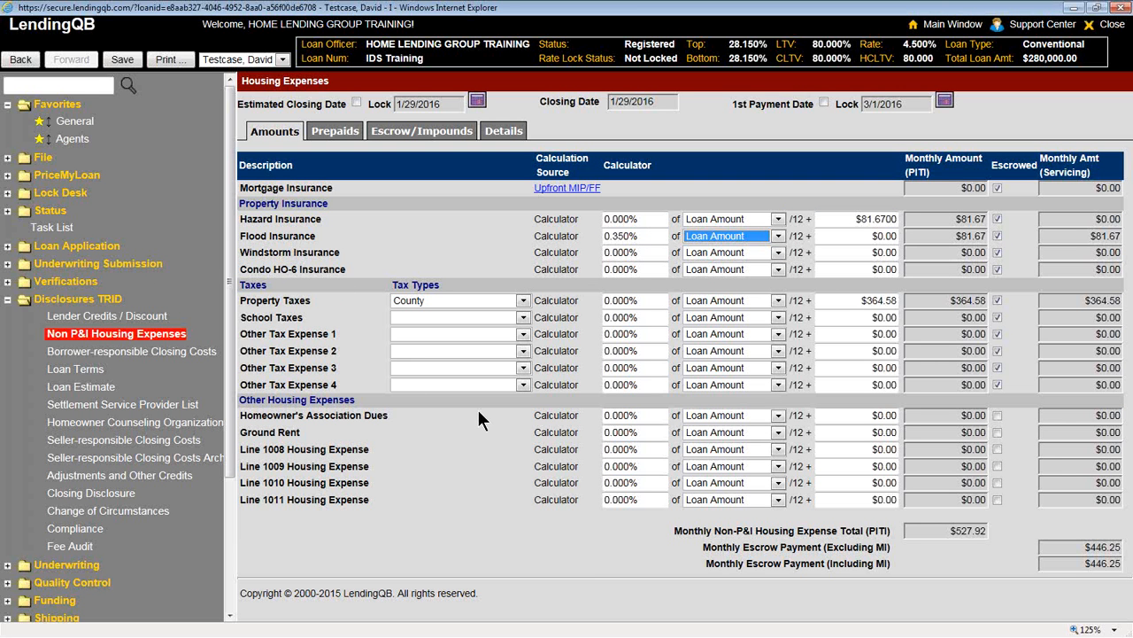
Examine the Property Taxes amount and the tax types offered for School Taxes, leaving the School Taxes type blank.
click(843, 301)
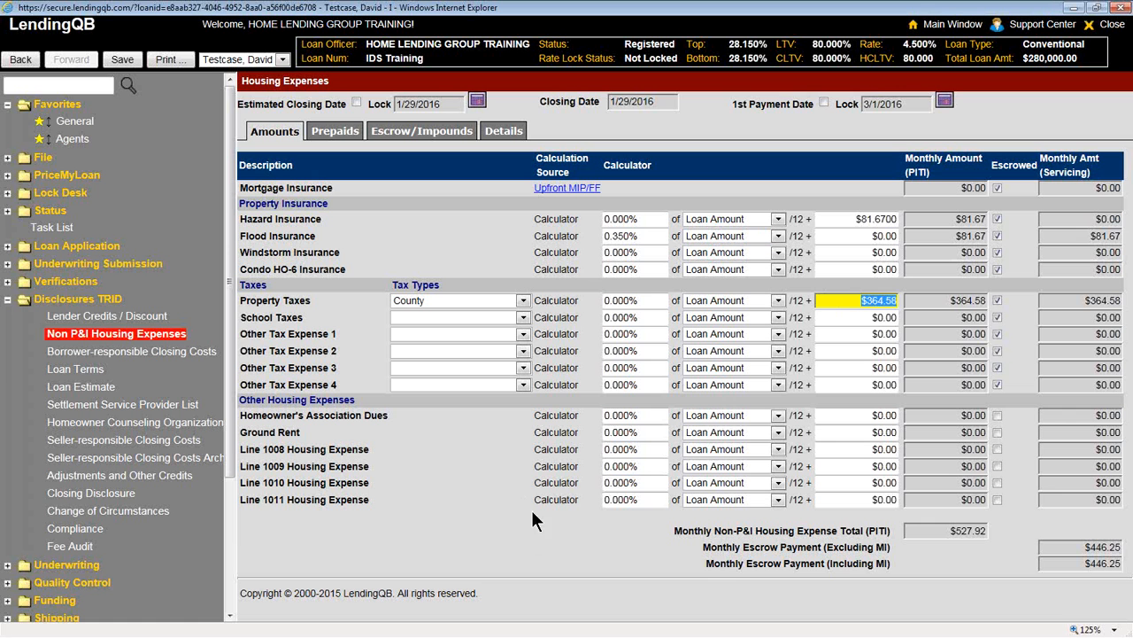
click(633, 317)
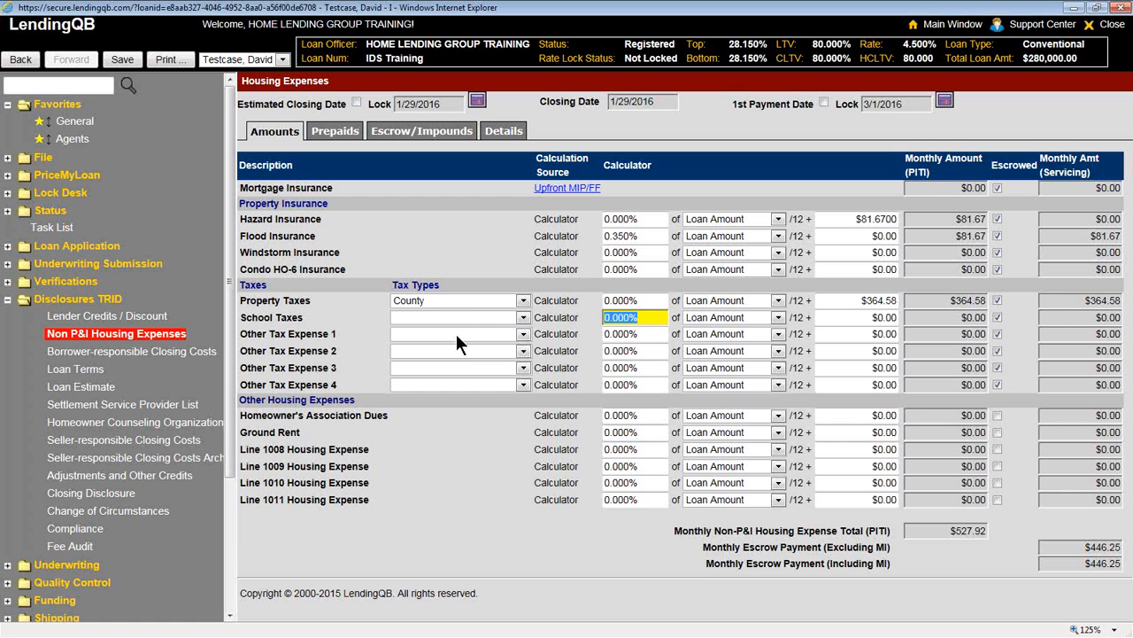
click(481, 322)
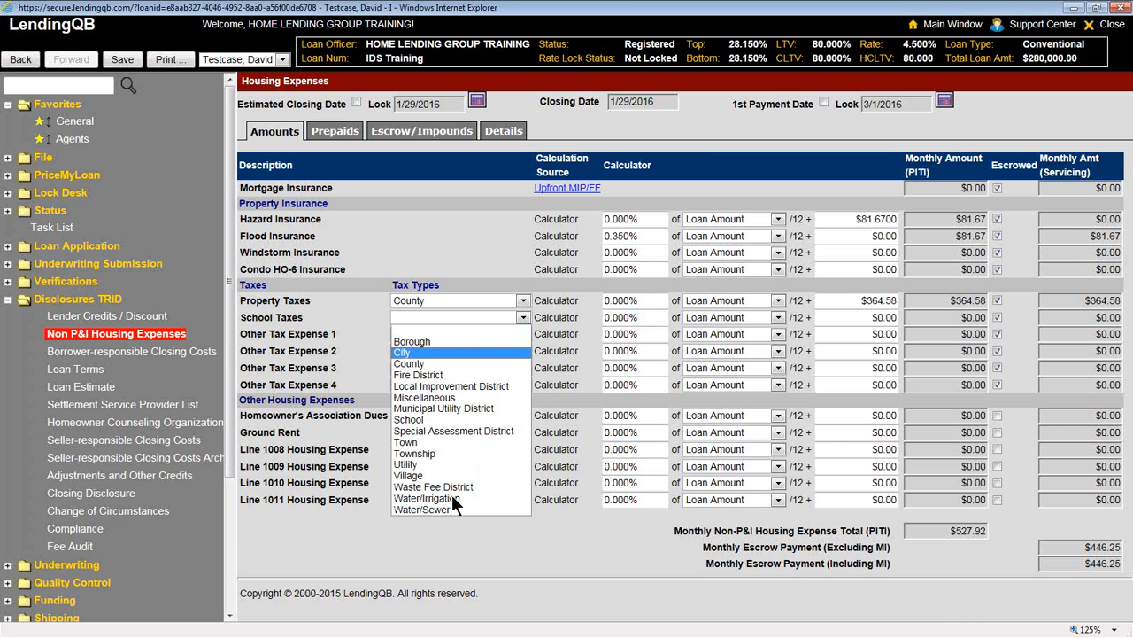
click(428, 314)
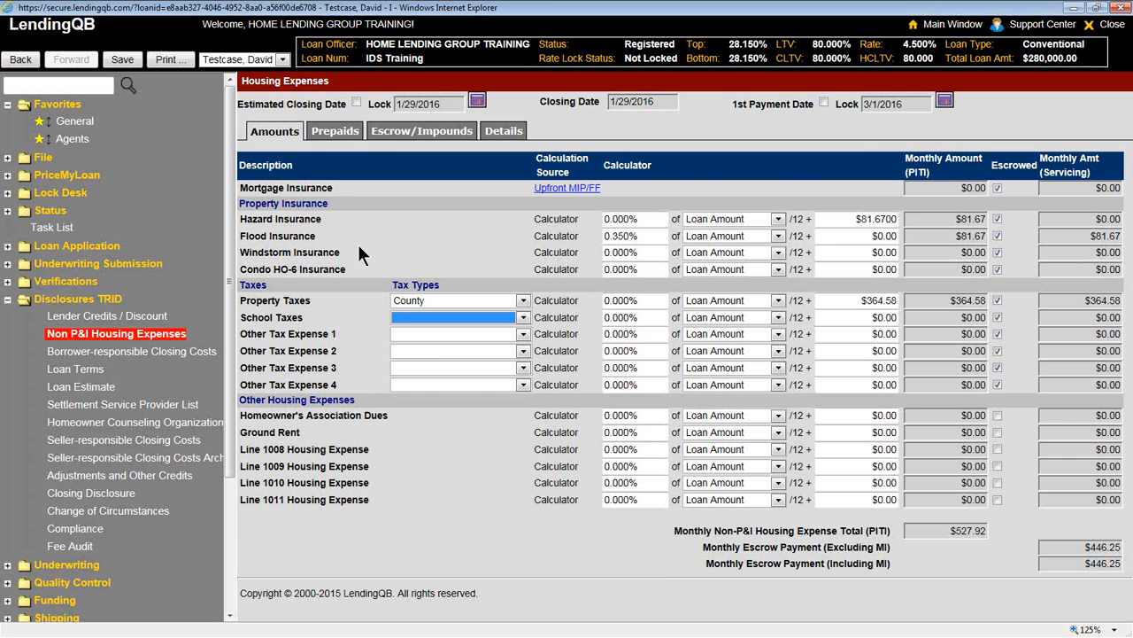
Review the prepaid months for Hazard, Flood and Windstorm Insurance among the prepaid housing expenses.
click(350, 137)
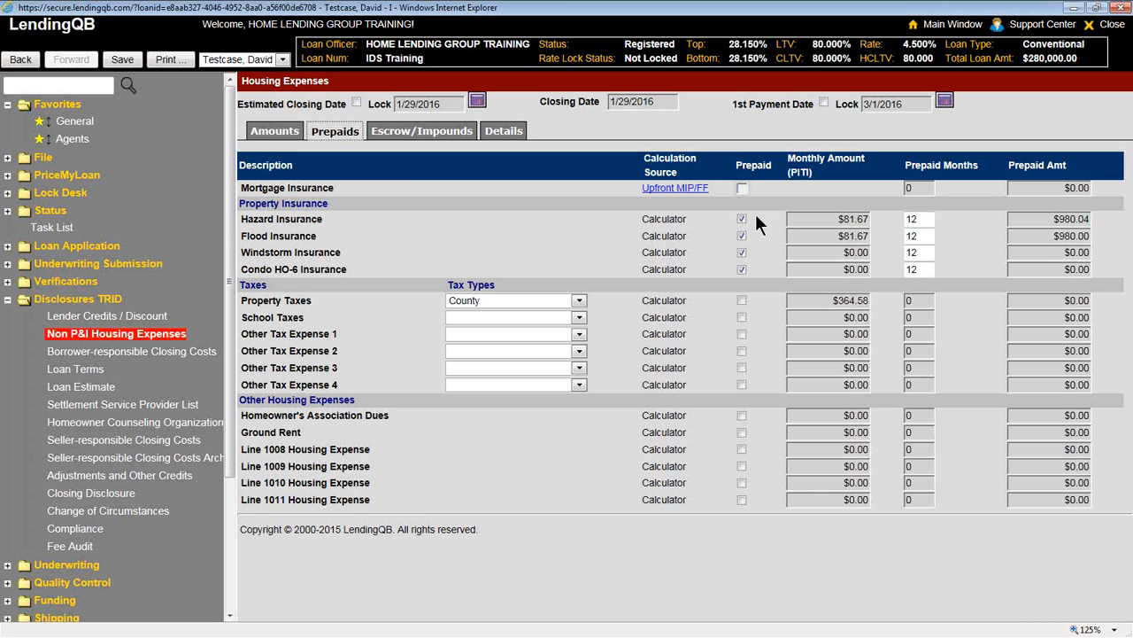
click(920, 218)
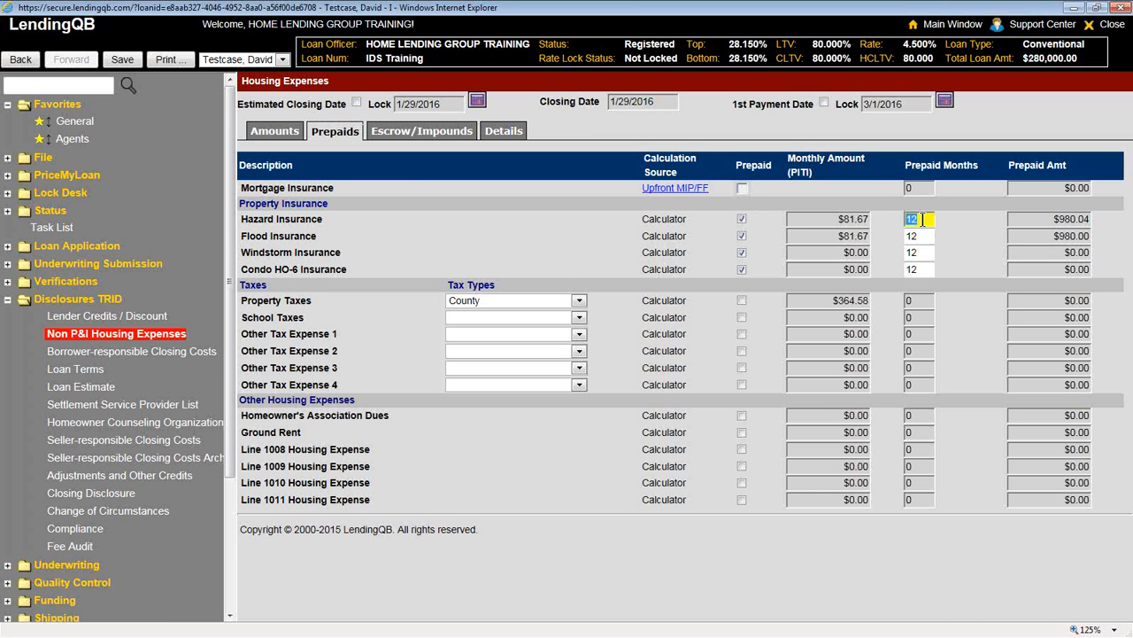
click(923, 236)
click(922, 252)
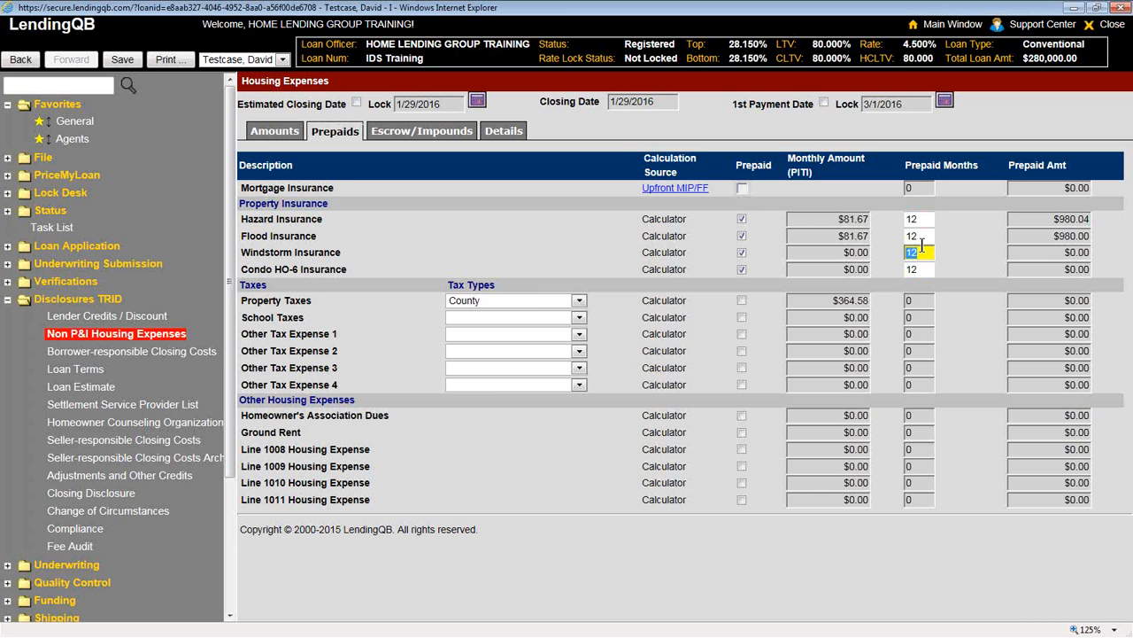
Mark Property Taxes as a prepaid housing expense, leaving its prepaid months at zero.
click(922, 268)
click(838, 254)
click(574, 237)
click(740, 300)
key(Tab)
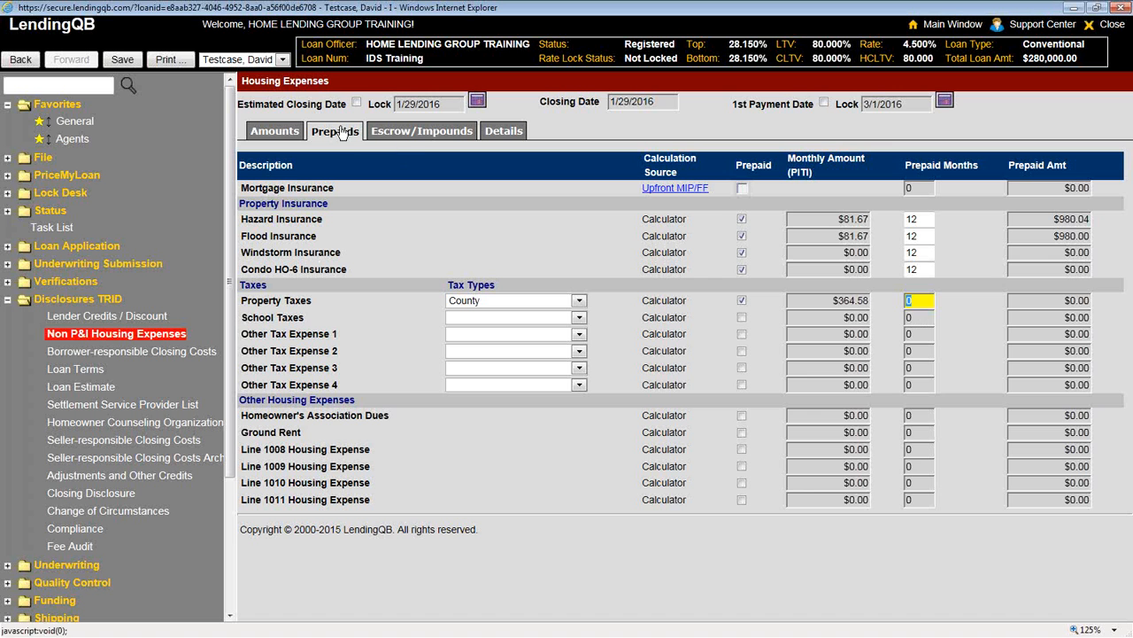
Try excluding Flood Insurance from the escrowed expenses in the escrow and impounds settings, and mark it as escrowed again.
click(419, 133)
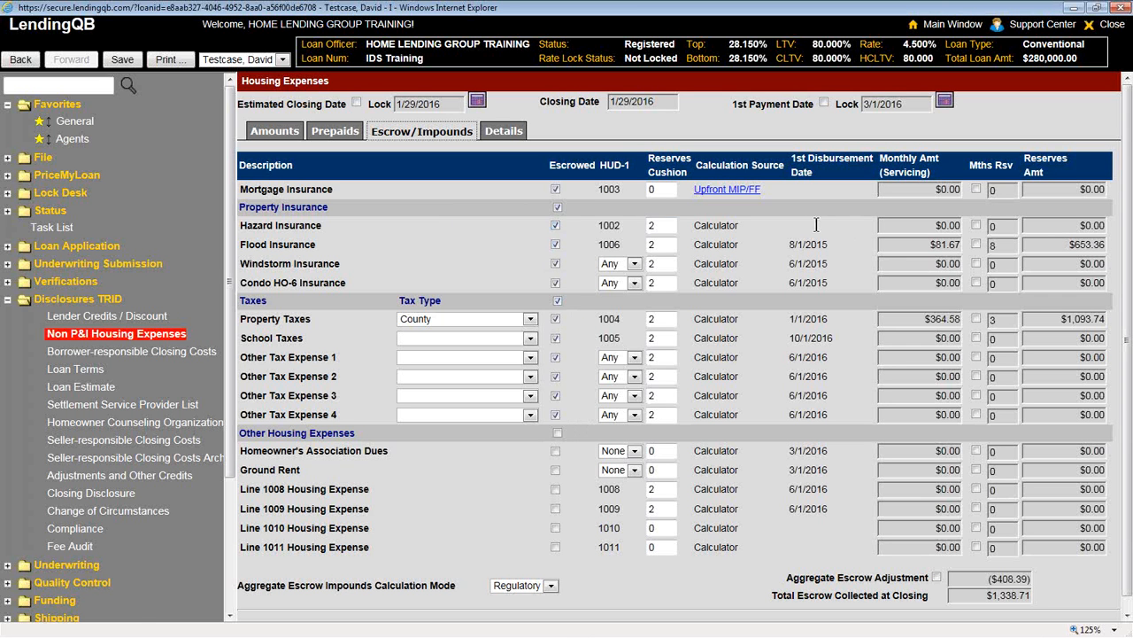
click(557, 246)
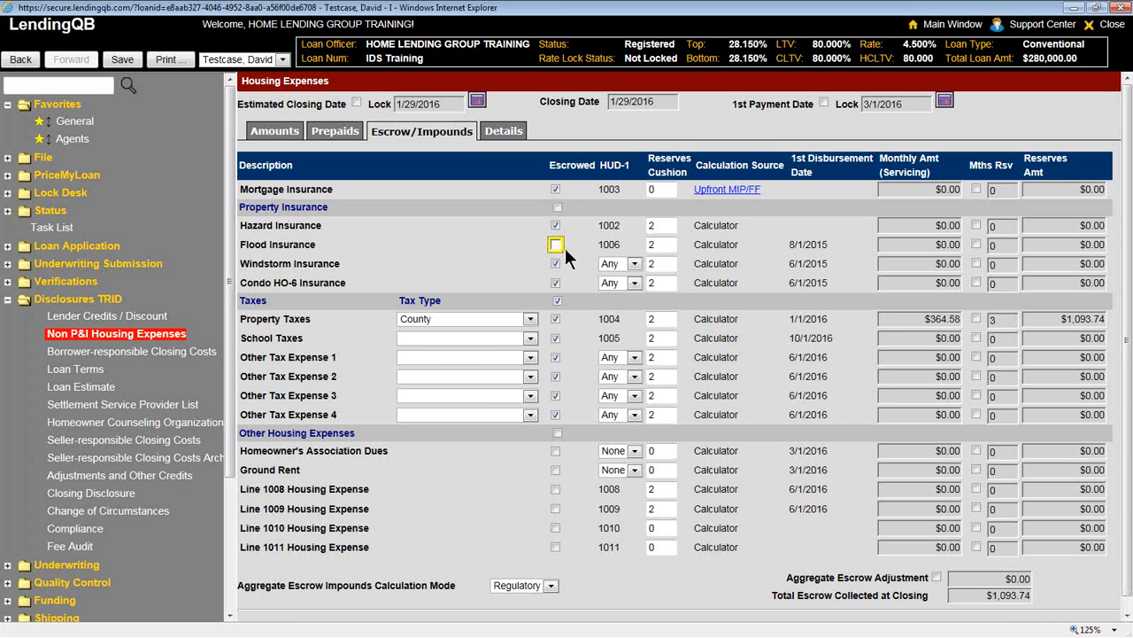
click(556, 246)
Set the Hazard Insurance disbursement schedule's payment repeat to Annually in closing month in the expense details.
click(502, 131)
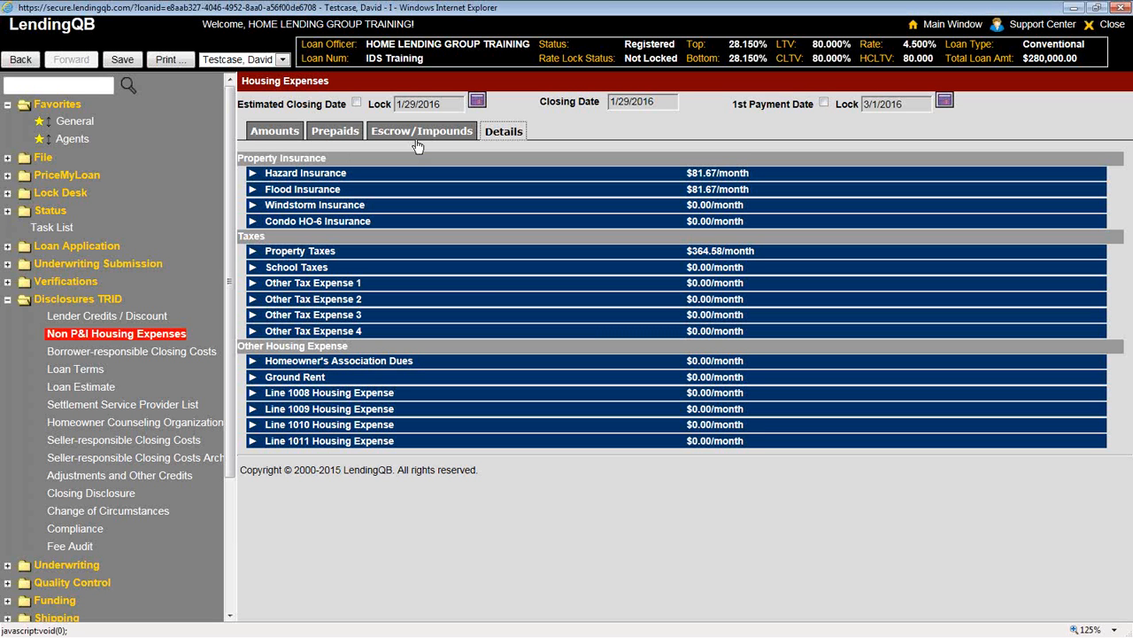
click(322, 173)
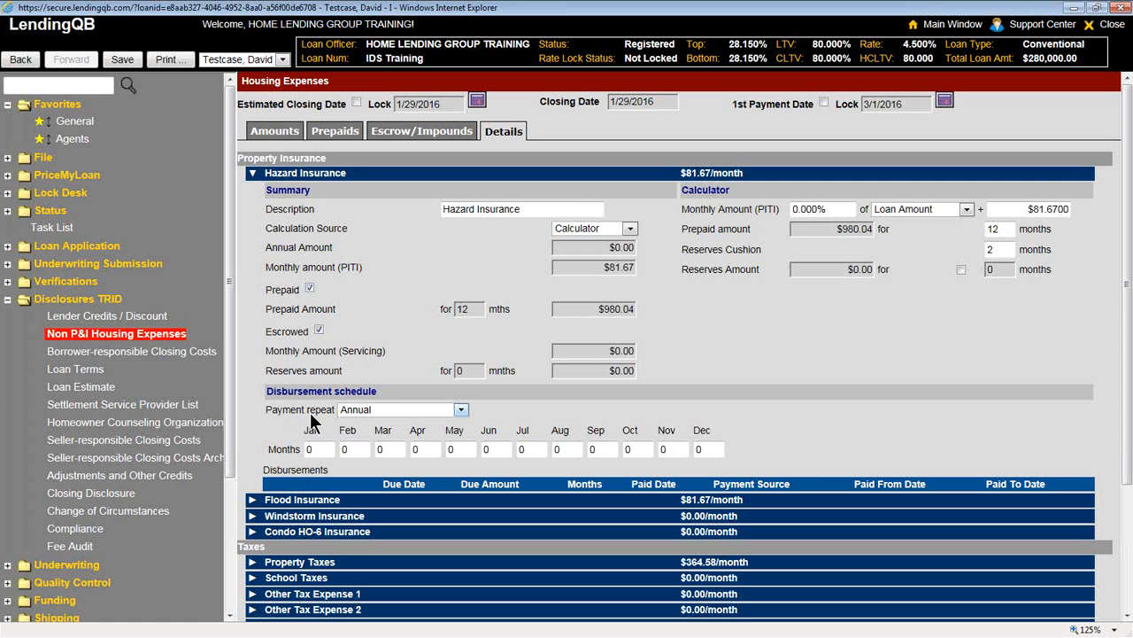
click(405, 409)
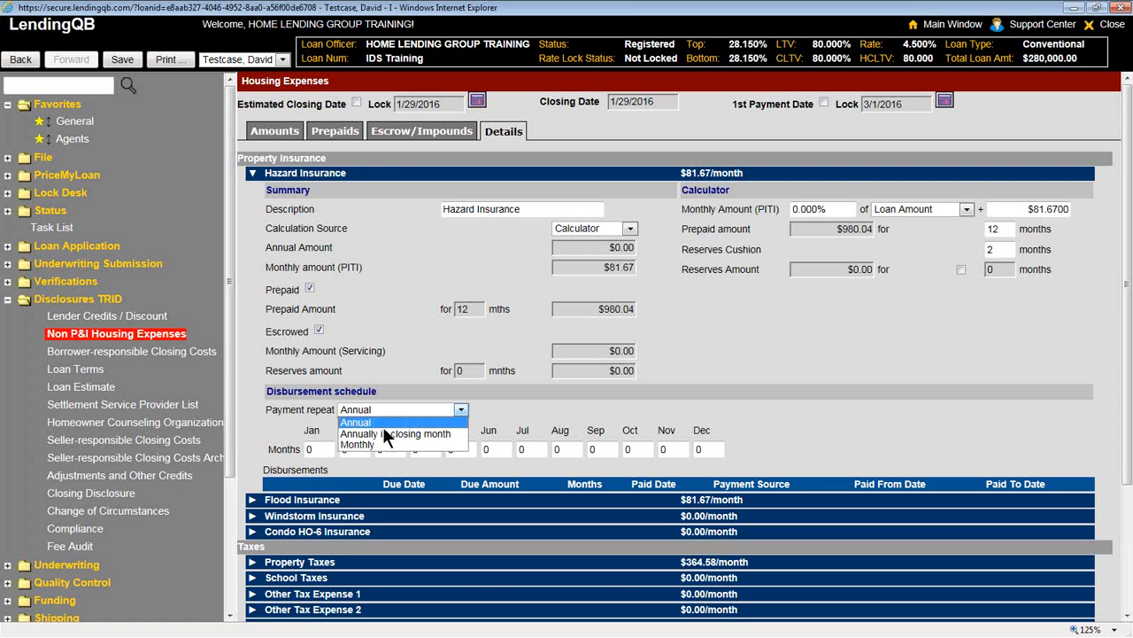
click(394, 410)
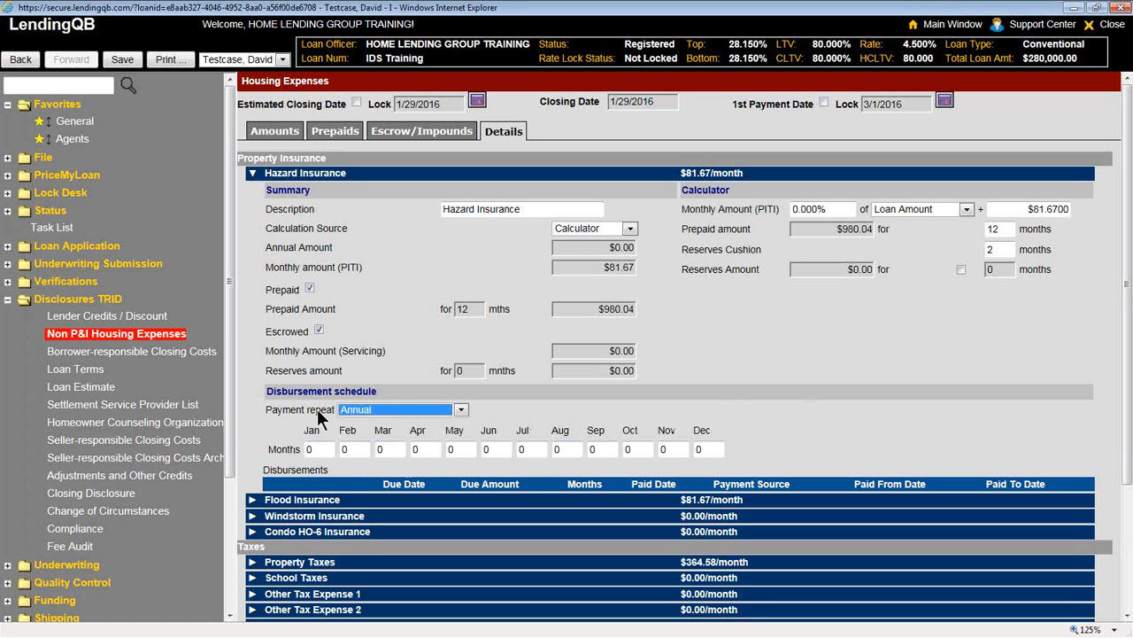
click(413, 412)
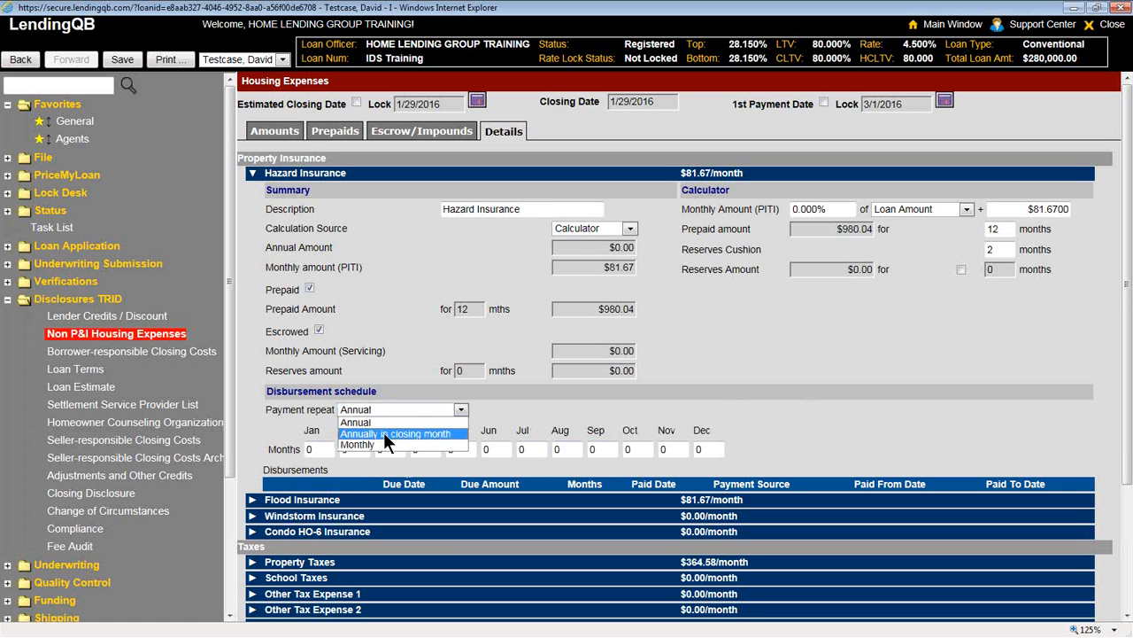
click(384, 433)
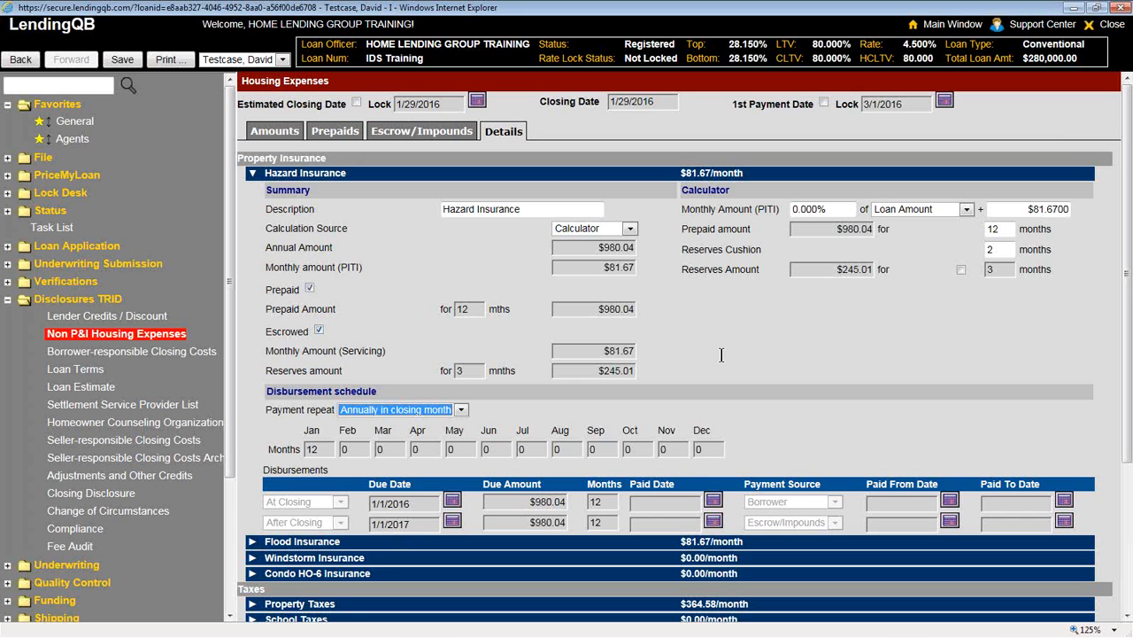
Set the Flood Insurance disbursement schedule's payment repeat to Annually in closing month.
scroll(392, 438, down, 2)
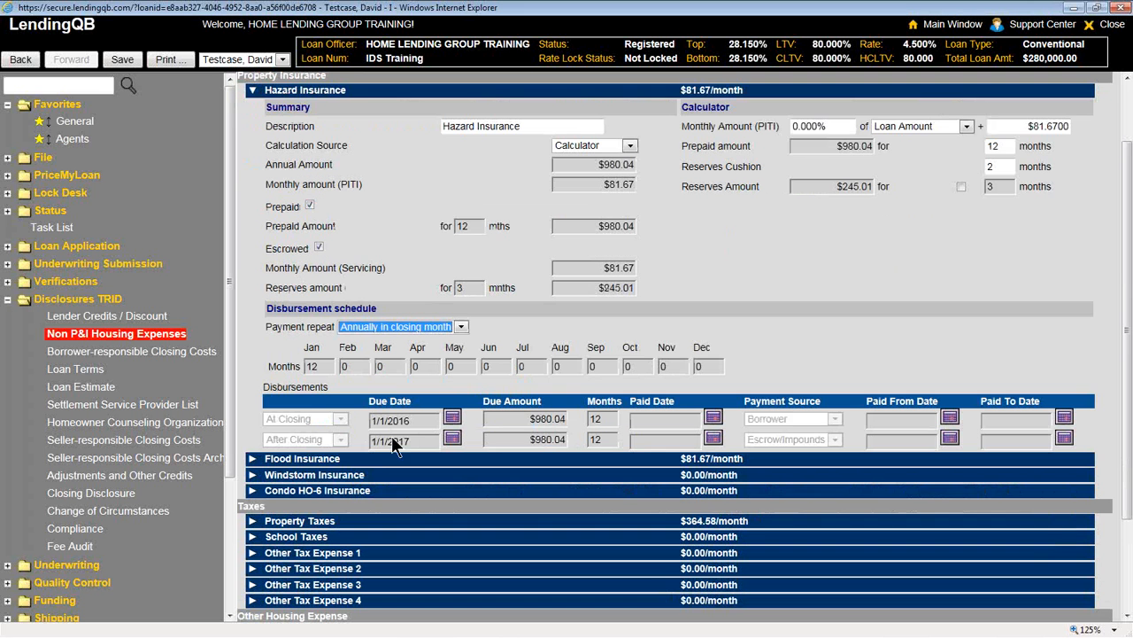
click(340, 459)
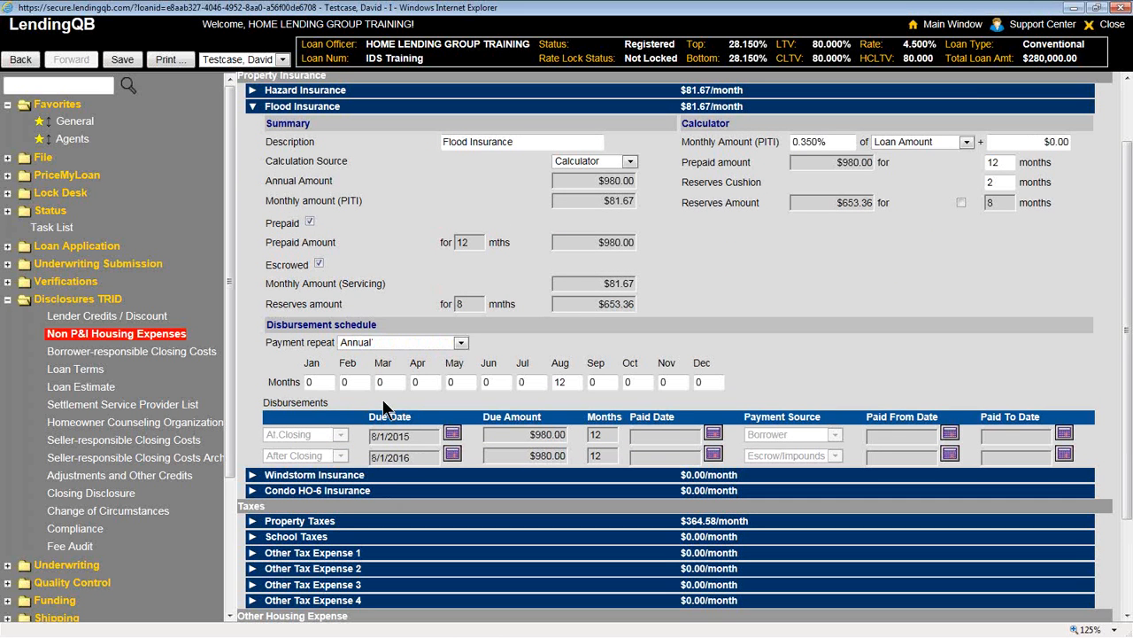
click(395, 342)
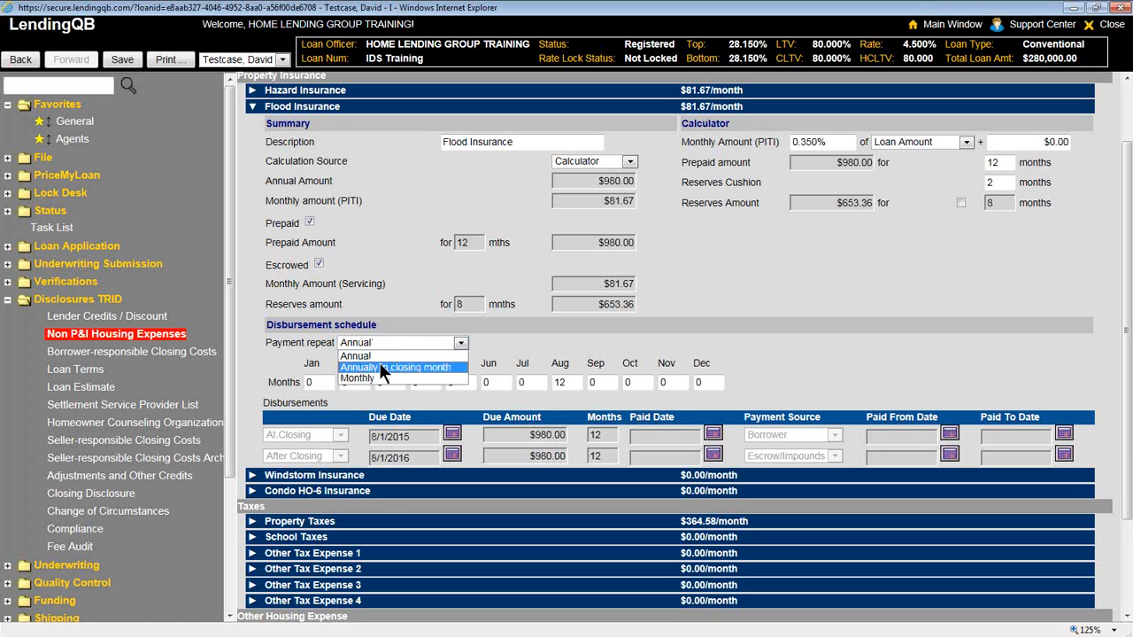
click(383, 367)
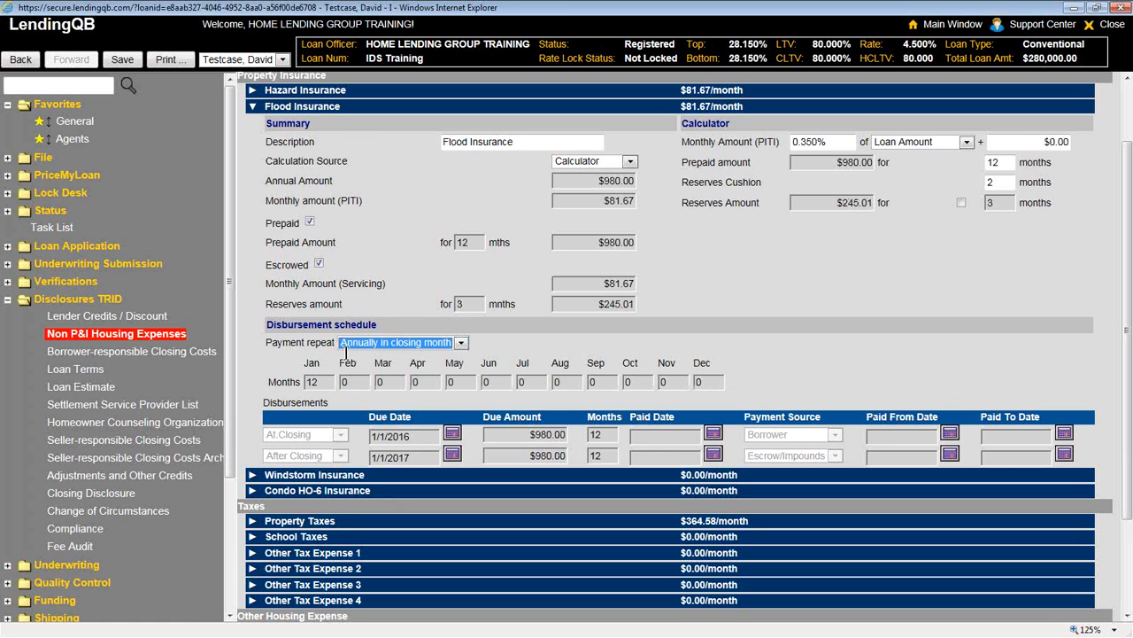
click(791, 289)
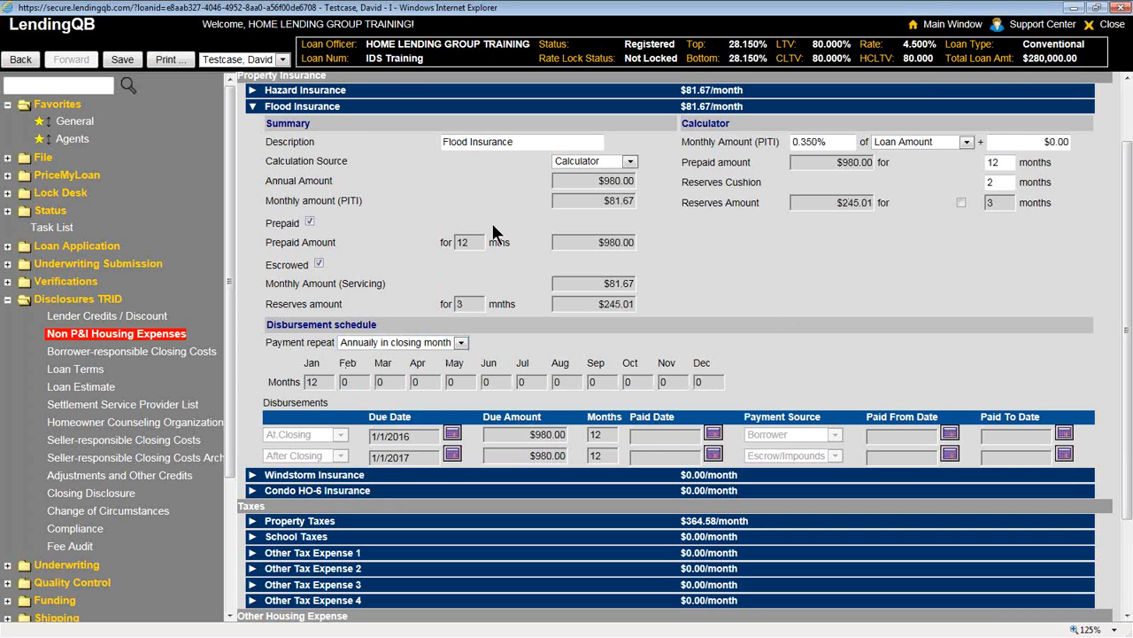
Turn the Hazard Insurance Prepaid and Escrowed options off and on again, re-entering 12 prepaid months.
click(327, 92)
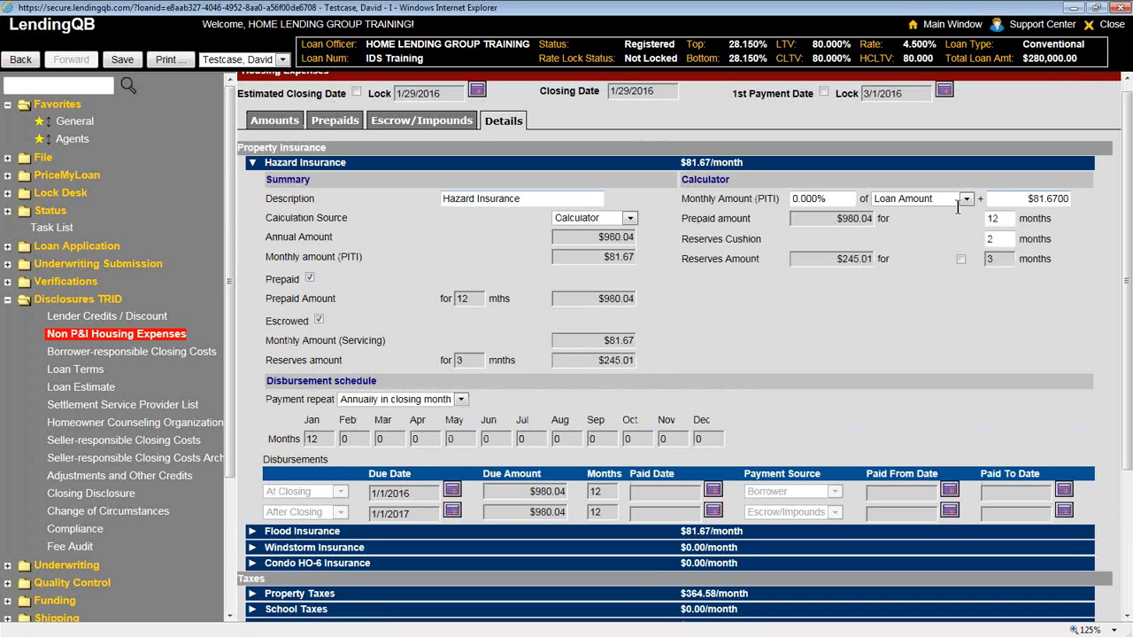
click(829, 199)
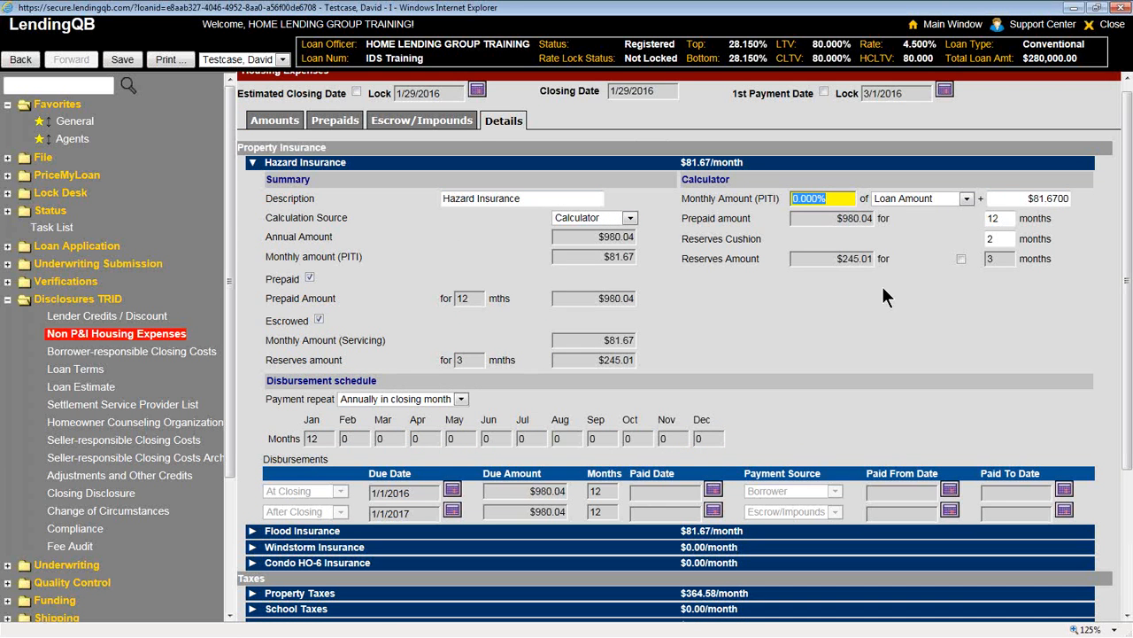
click(1006, 203)
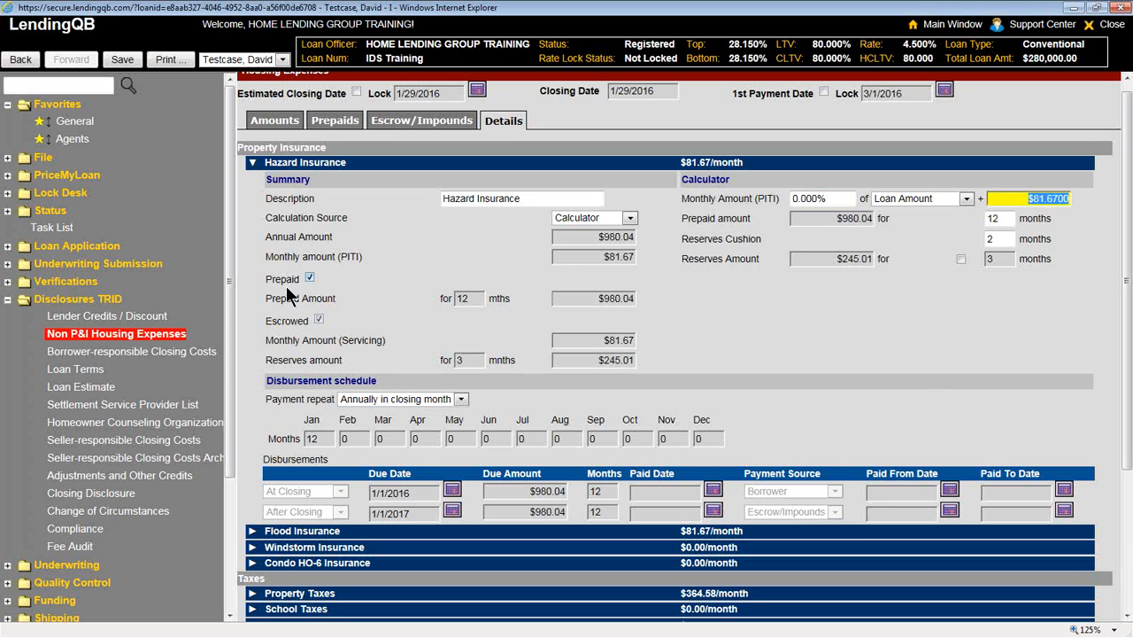
click(310, 278)
click(310, 278)
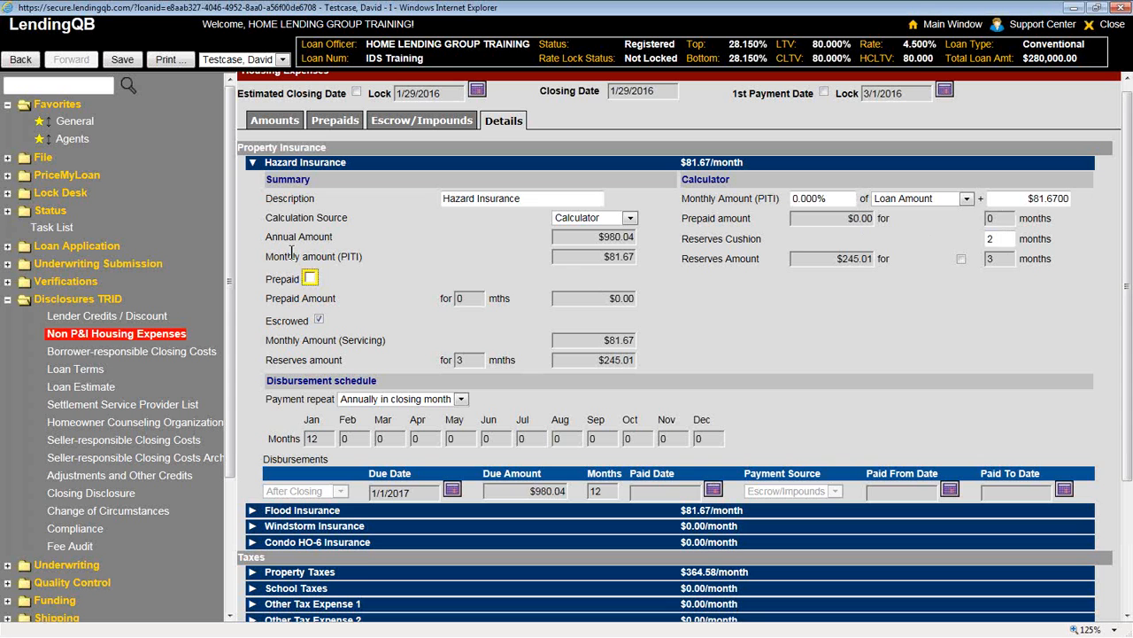
click(310, 278)
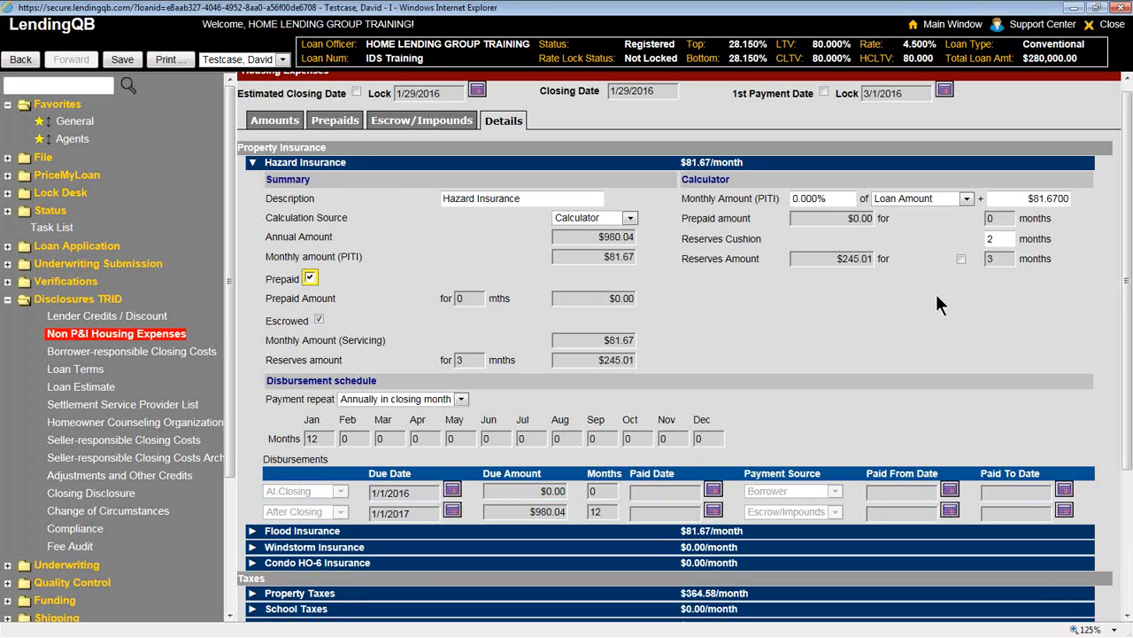
drag(997, 219, 970, 230)
text(12)
click(905, 296)
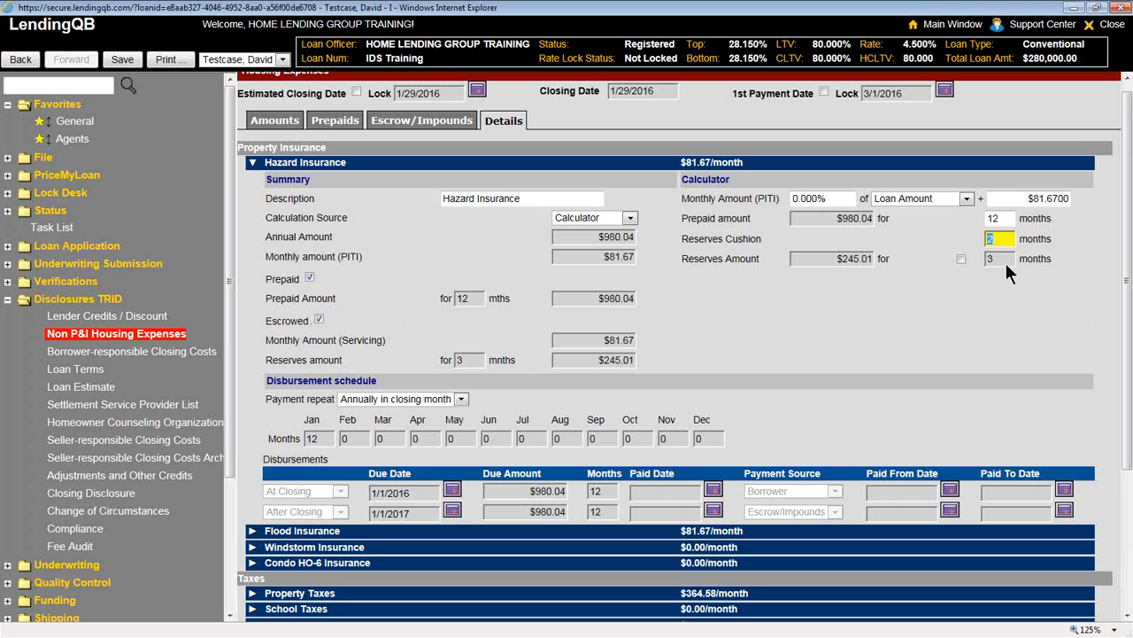
click(318, 319)
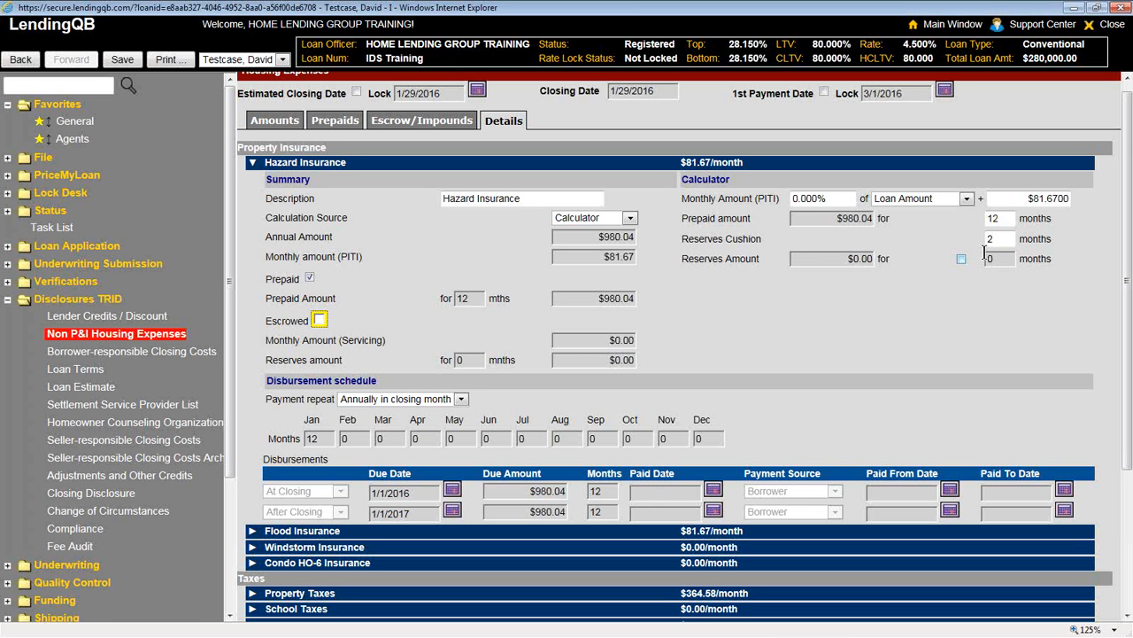
click(320, 321)
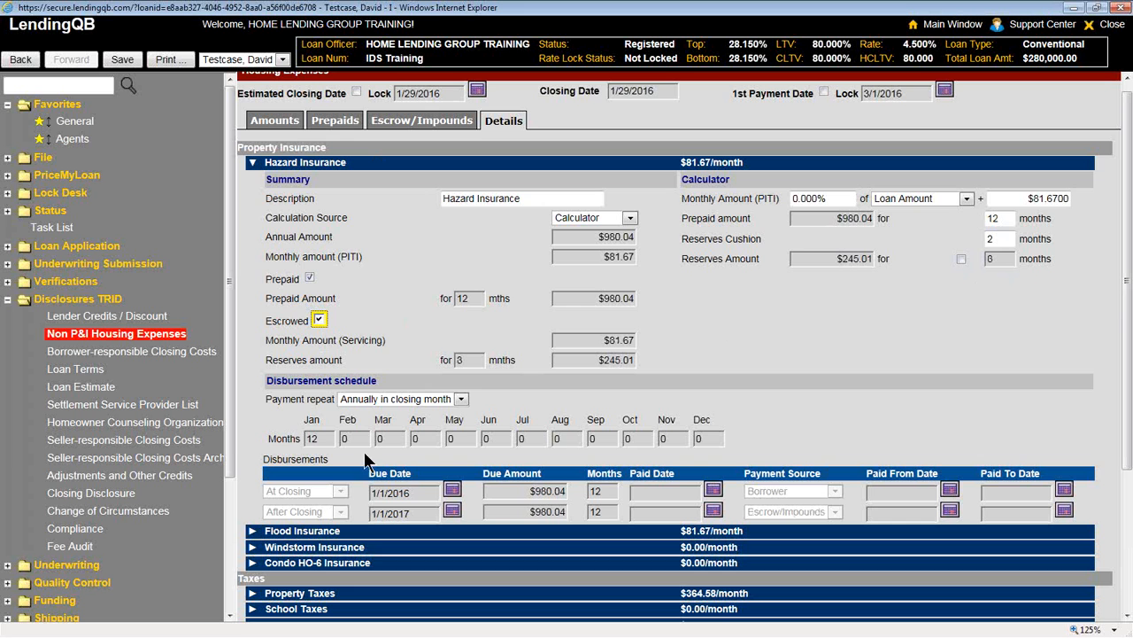
Review the Flood Insurance summary, calculator and disbursement schedule in the expense details.
scroll(363, 398, down, 2)
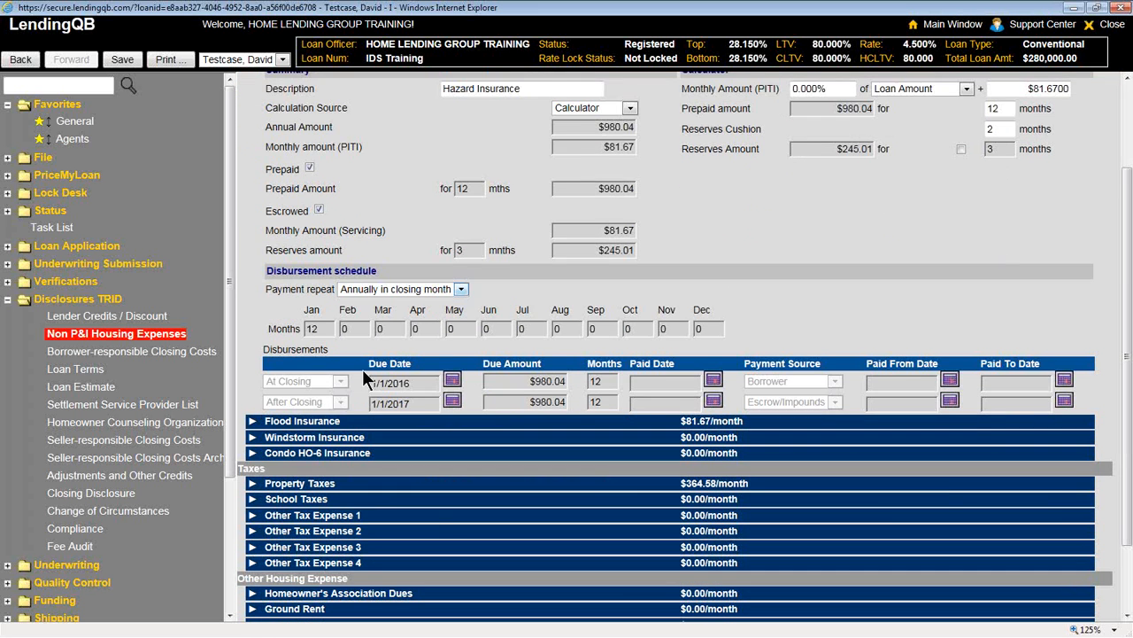
click(320, 420)
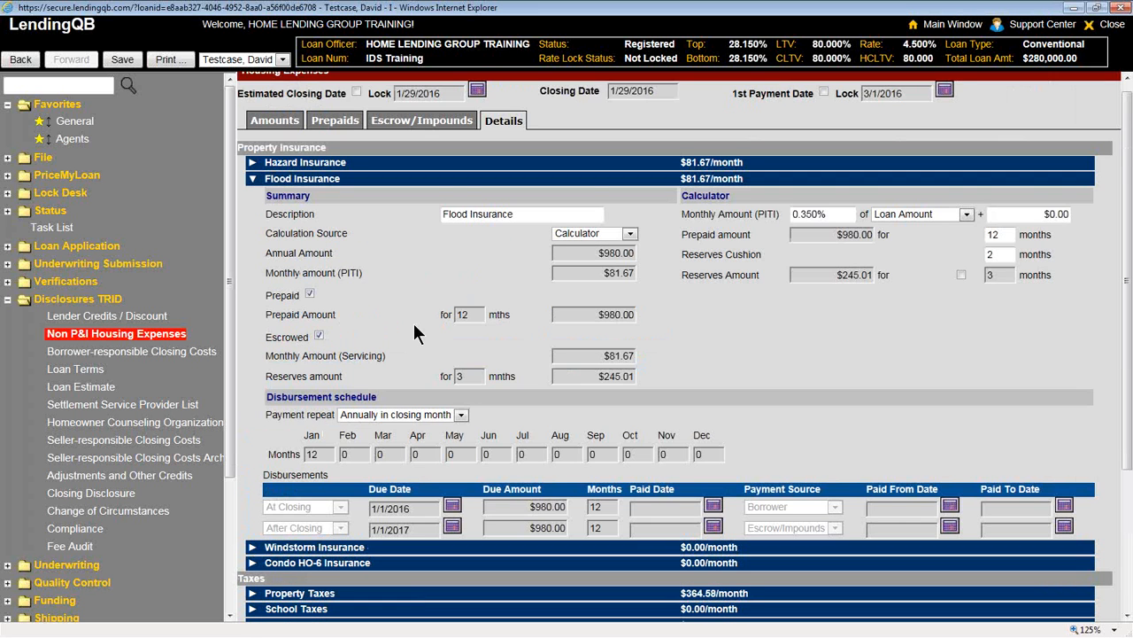
scroll(403, 389, down, 1)
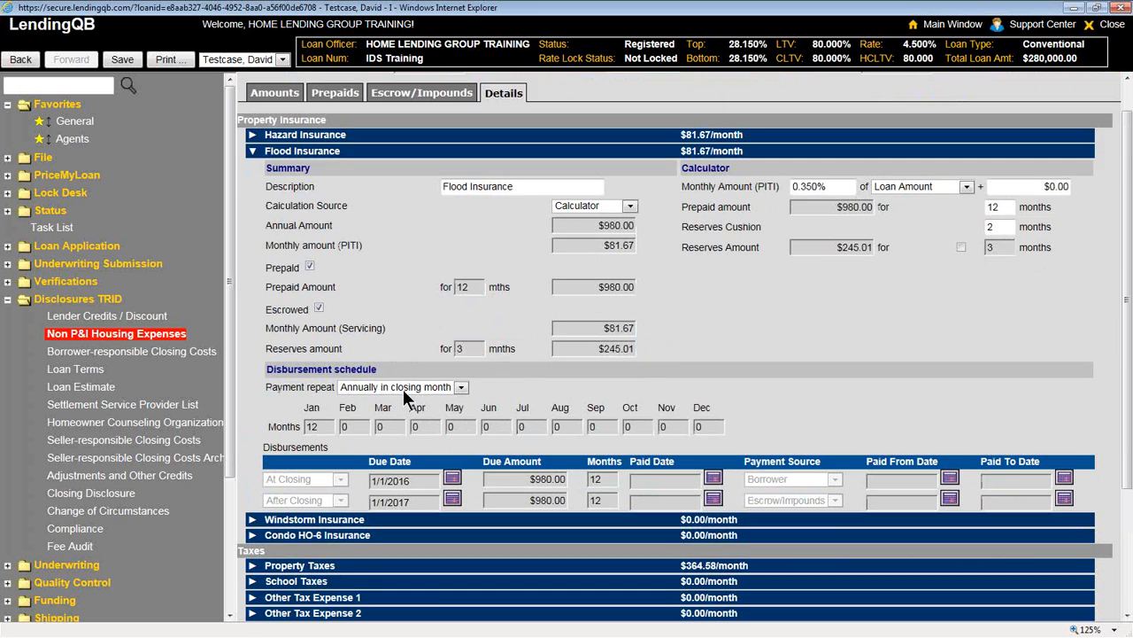
Try the Annually in closing month payment repeat for Property Taxes, and set it back to Annual.
click(327, 565)
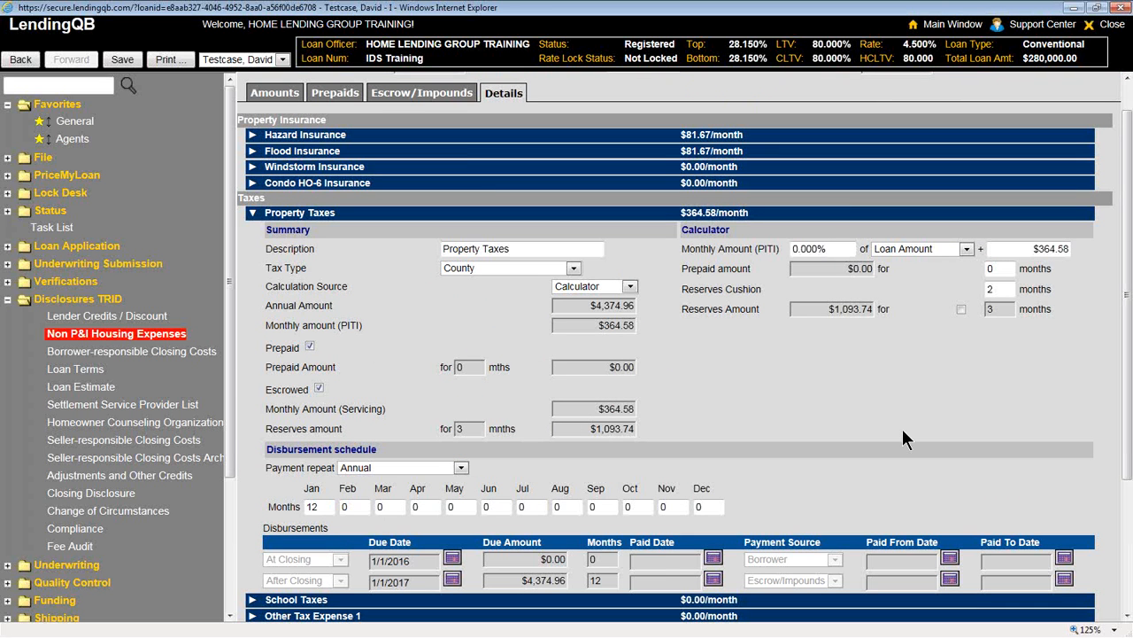
click(458, 467)
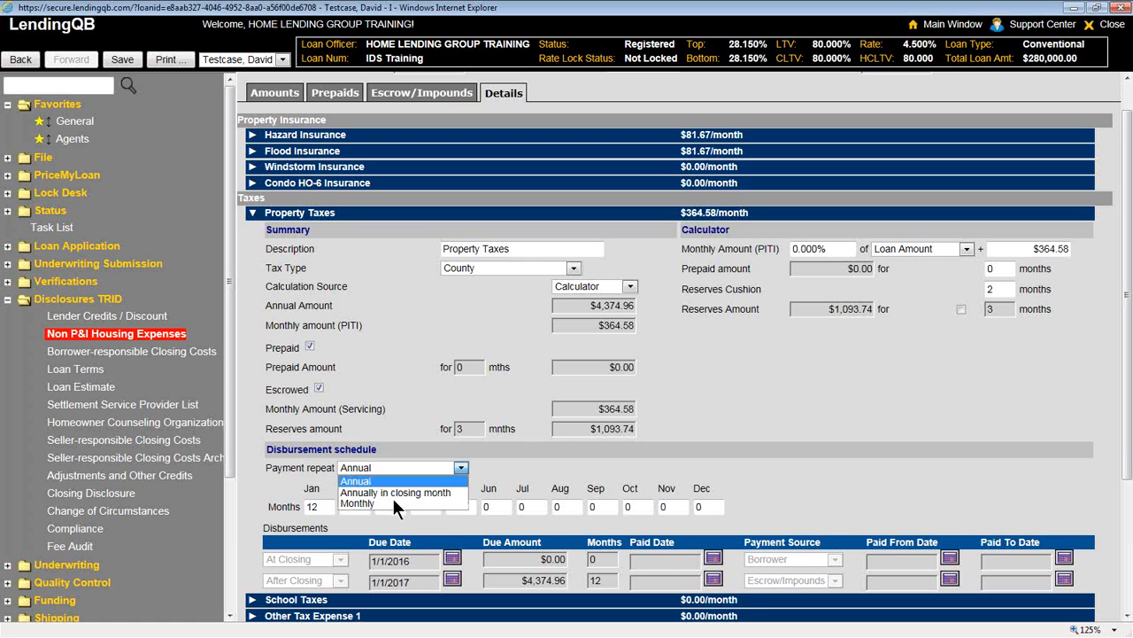
click(395, 492)
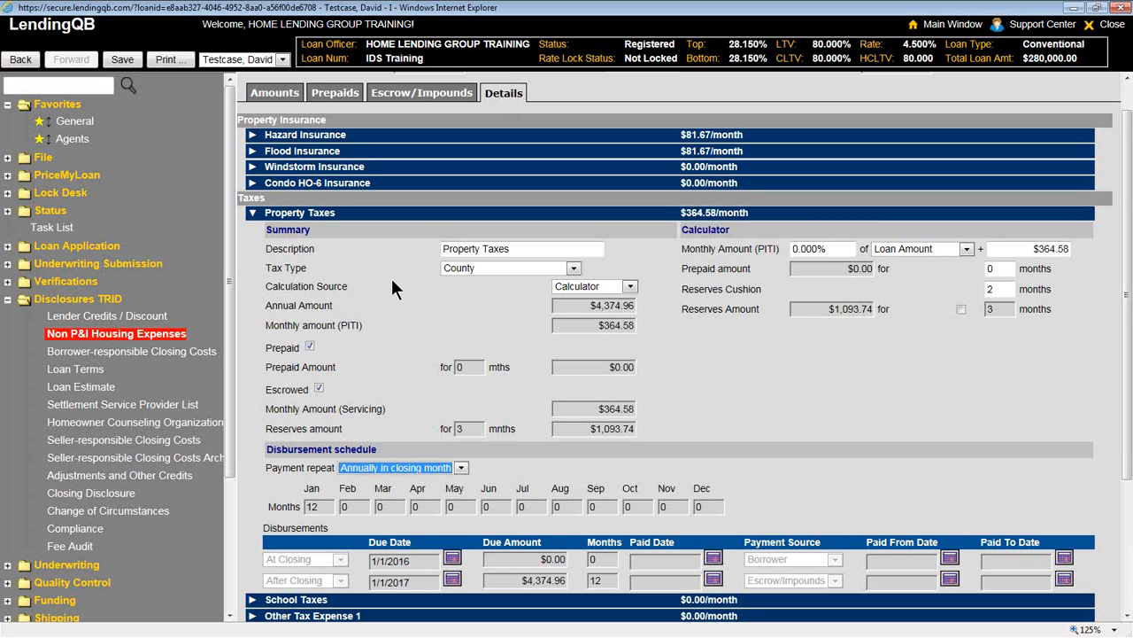
click(394, 471)
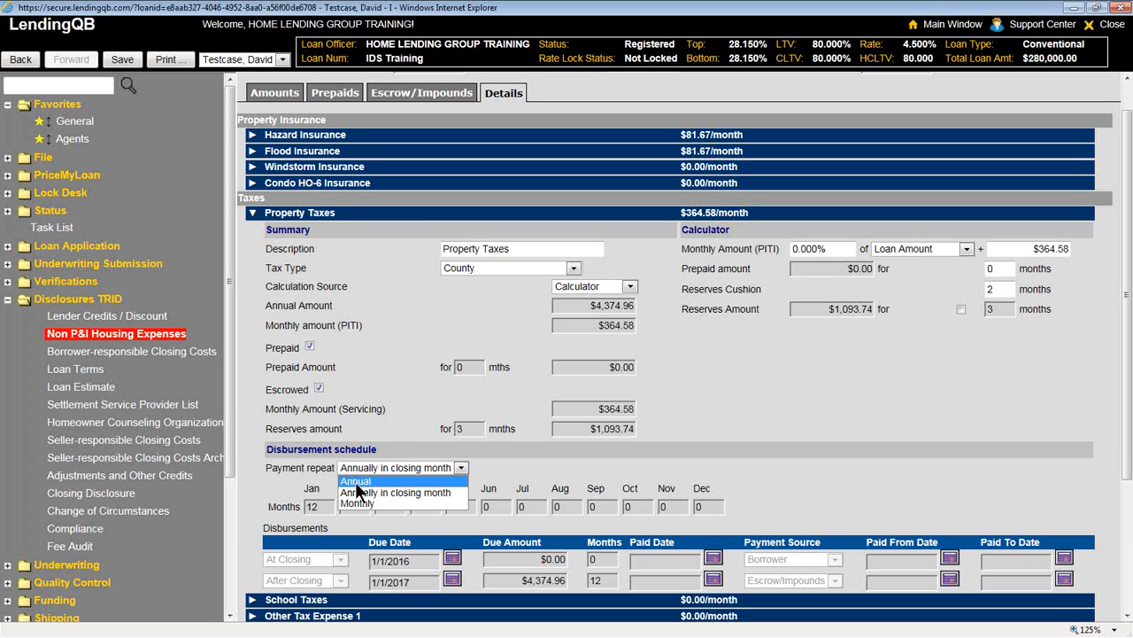
click(356, 481)
Clear January in the Property Taxes disbursement schedule and enter 6 months each for April and November.
double_click(319, 507)
key(BackSpace)
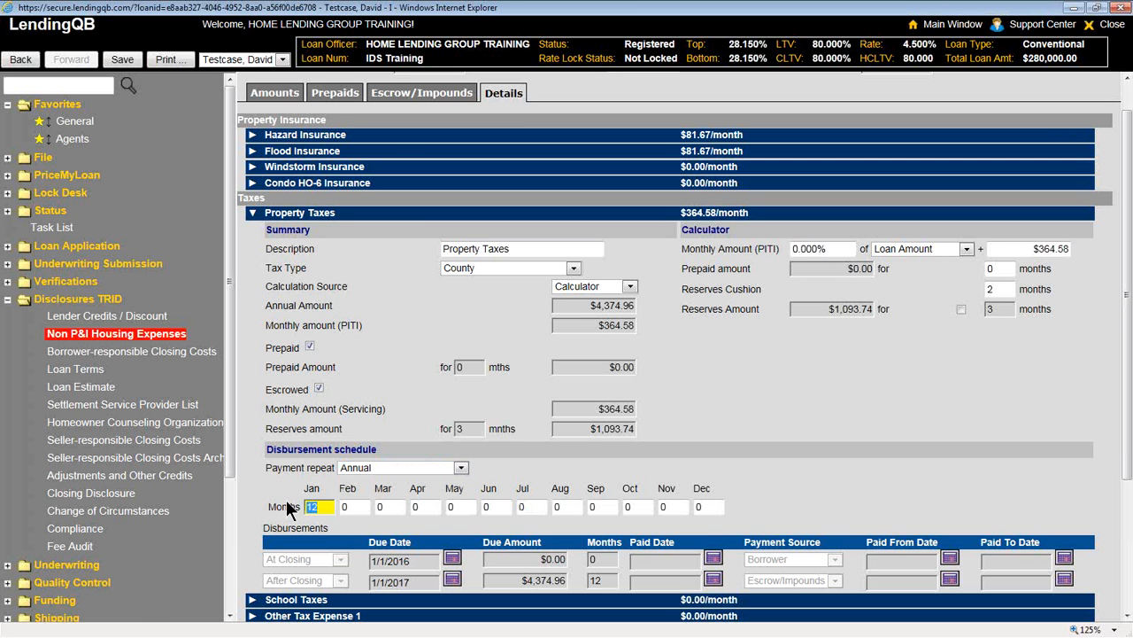
click(415, 508)
text(6)
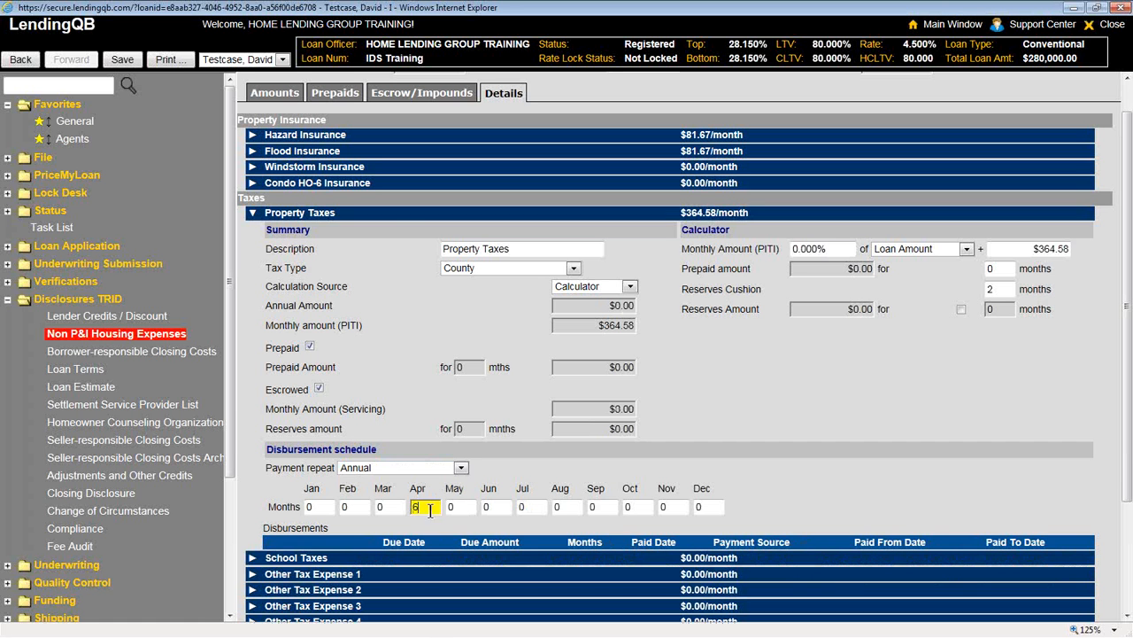
click(676, 507)
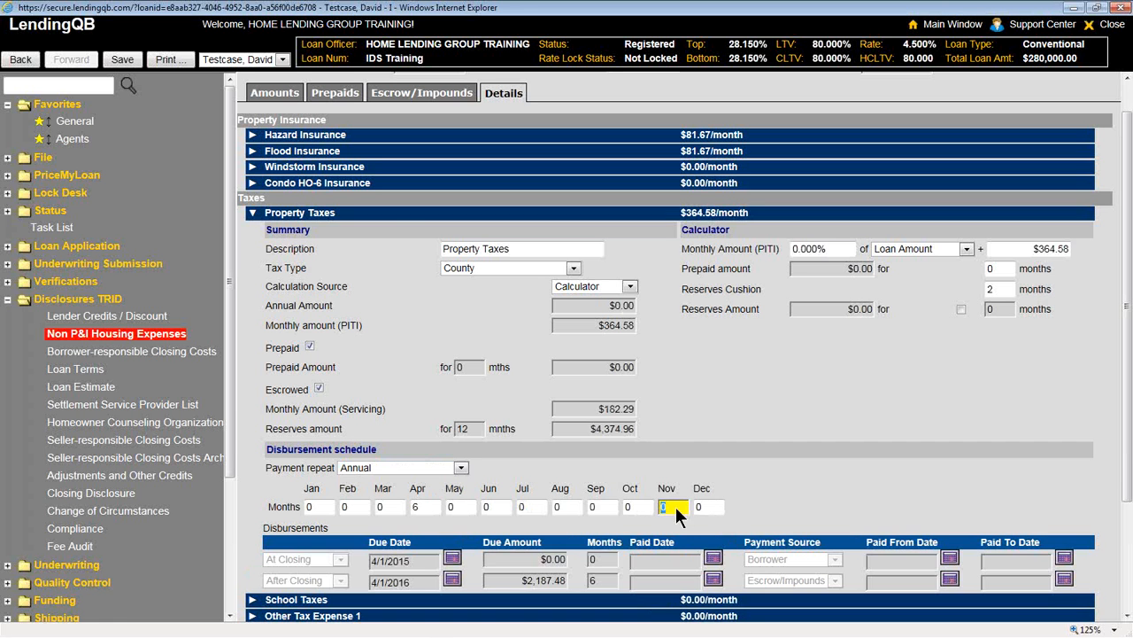
click(714, 405)
scroll(442, 554, down, 1)
scroll(446, 564, down, 1)
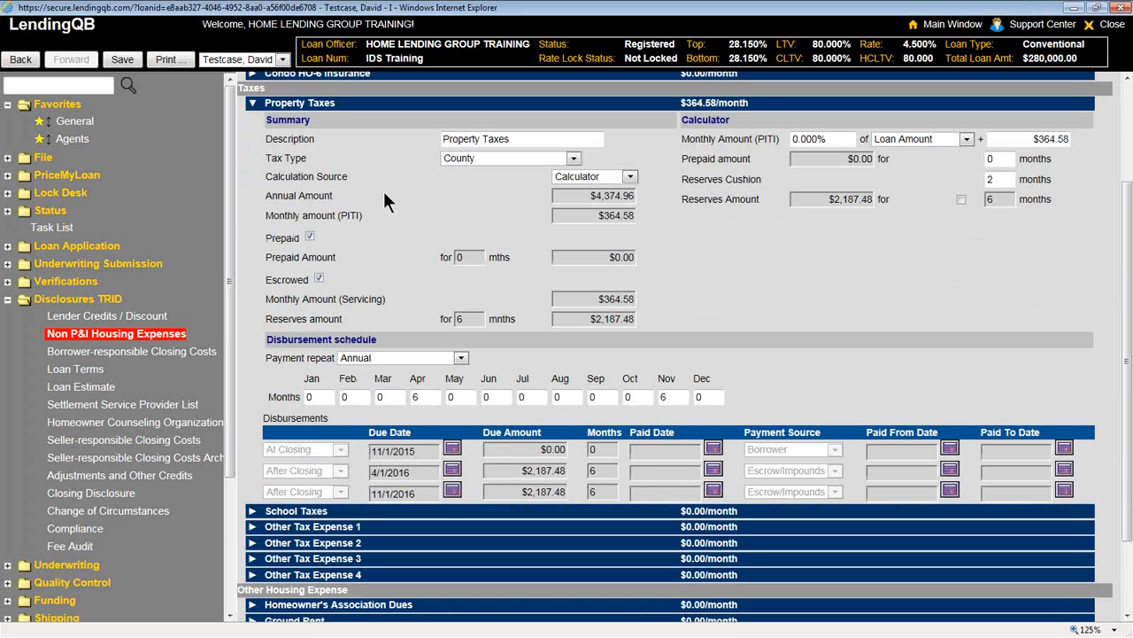
Set the Homeowner's Association Dues monthly amount to $250.00 and save the changes while switching to the Borrower-responsible Closing Costs page.
scroll(383, 191, down, 1)
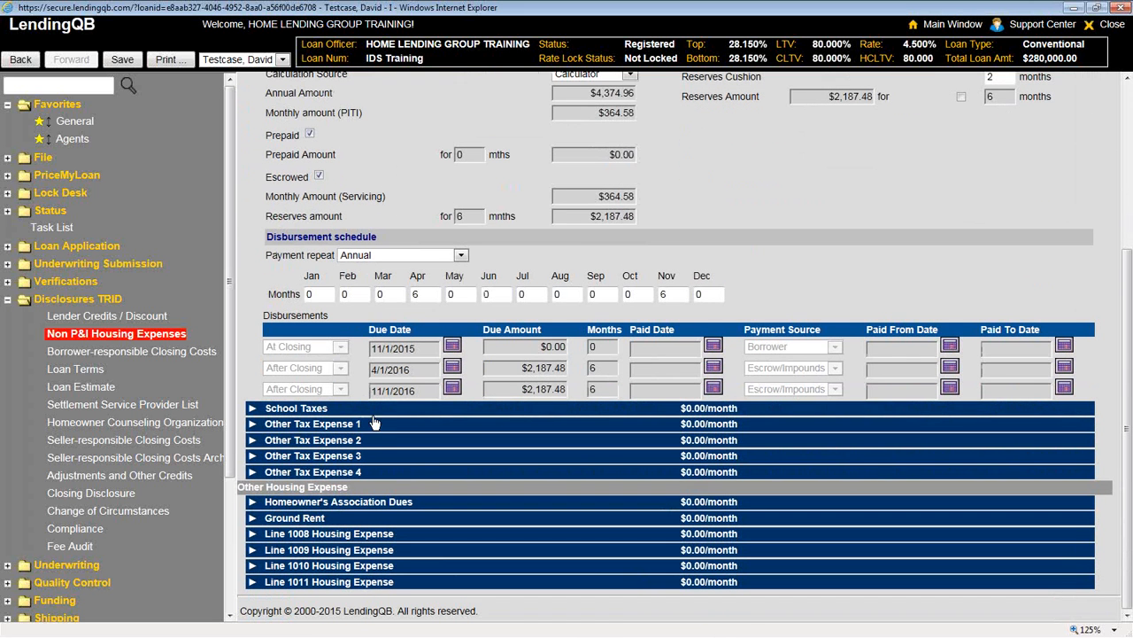
click(350, 502)
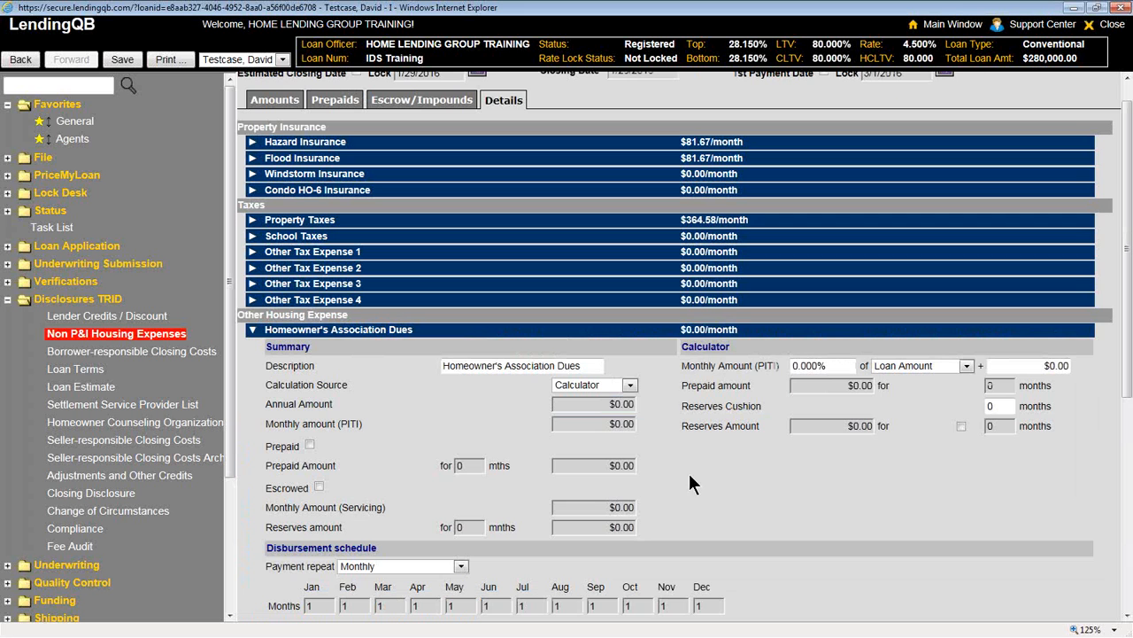
key(Tab)
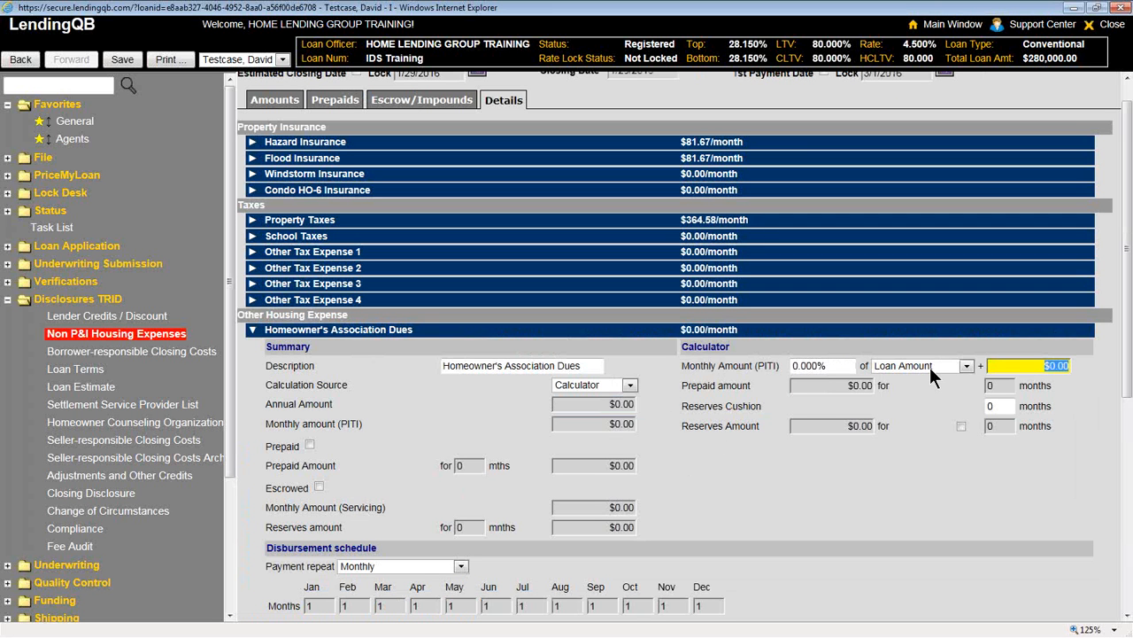
text(250)
key(Tab)
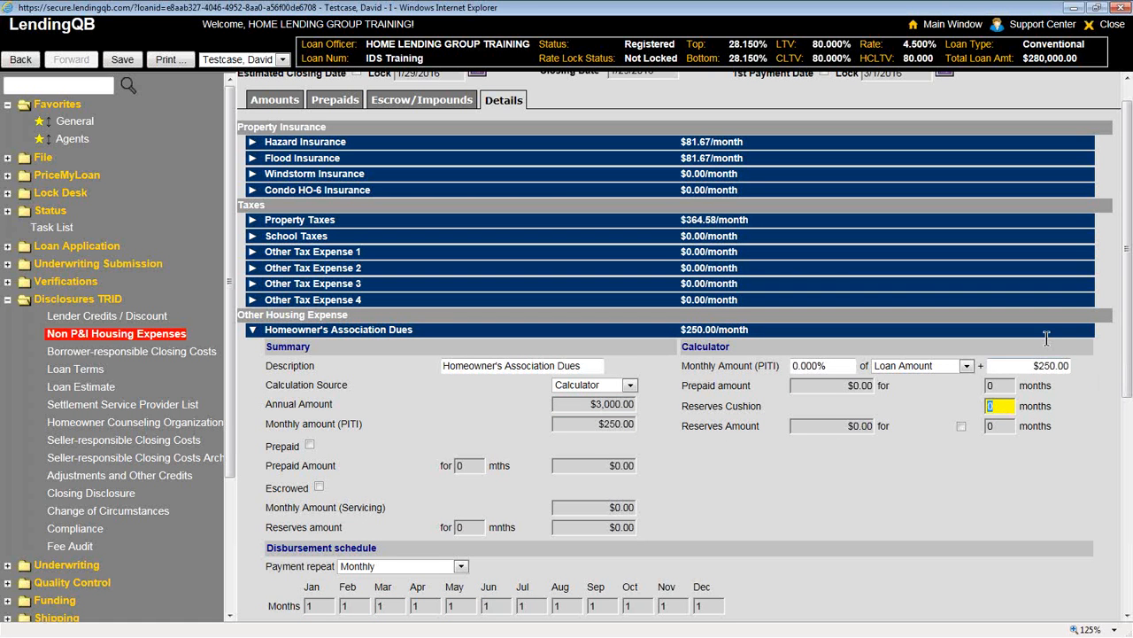
click(77, 367)
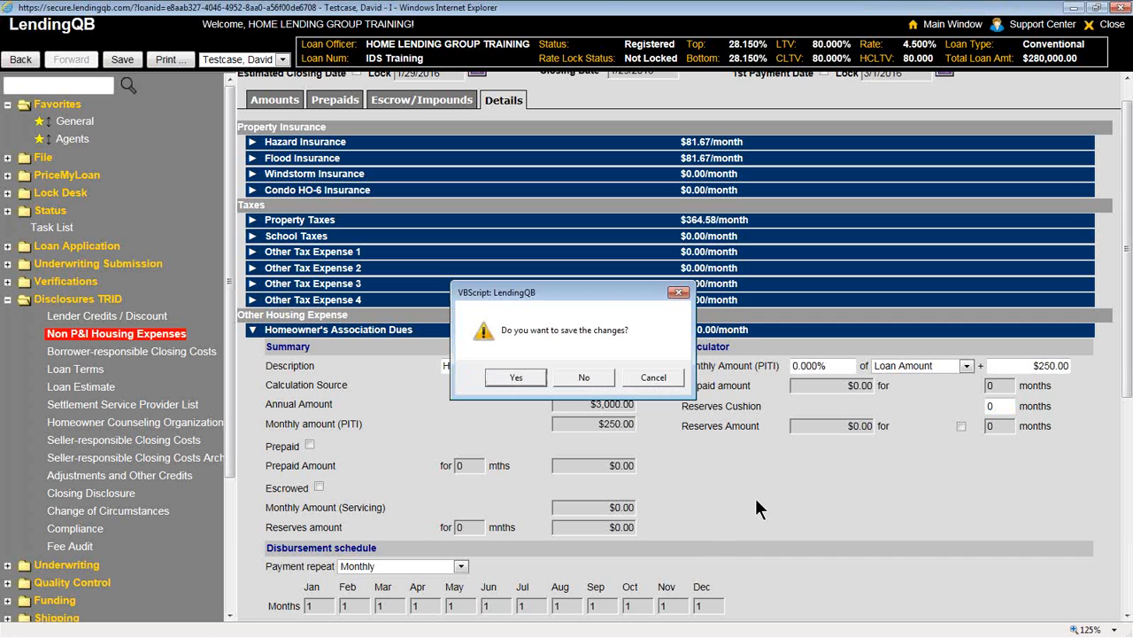
key(Return)
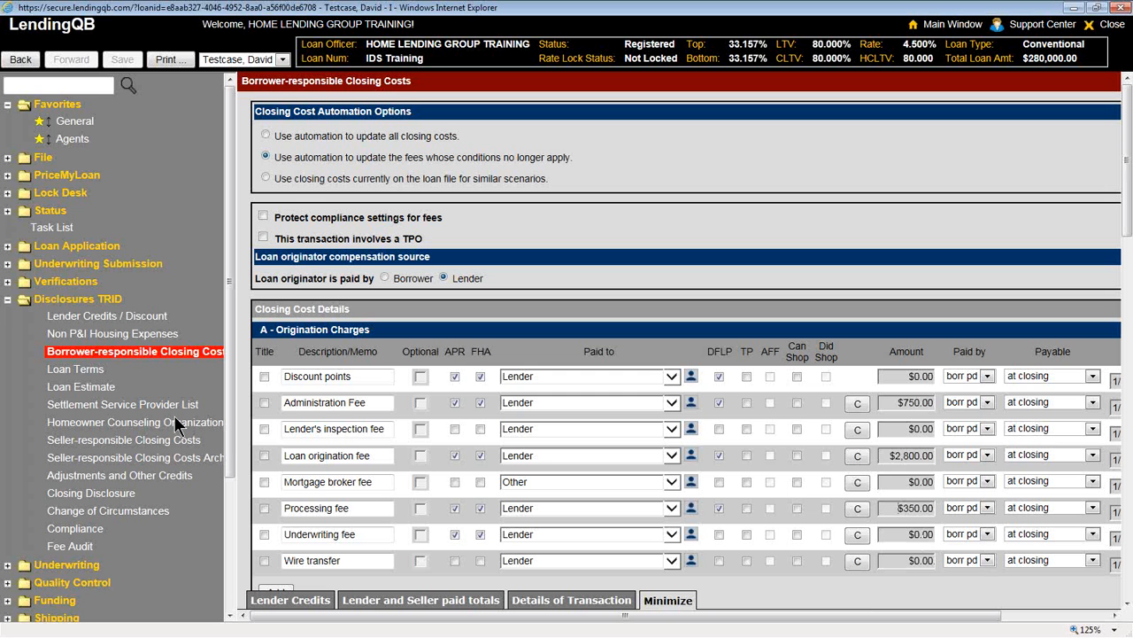
Review the Closing Disclosure's loan terms, projected payments, escrow breakdown and closing cost details.
click(119, 494)
scroll(662, 402, down, 5)
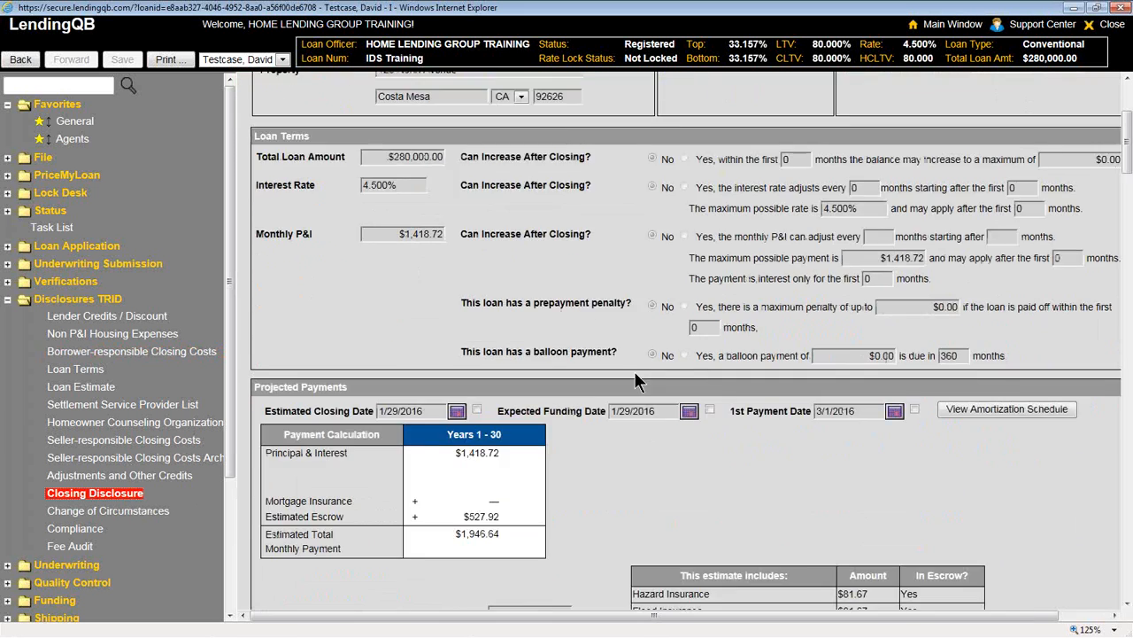
scroll(661, 400, down, 3)
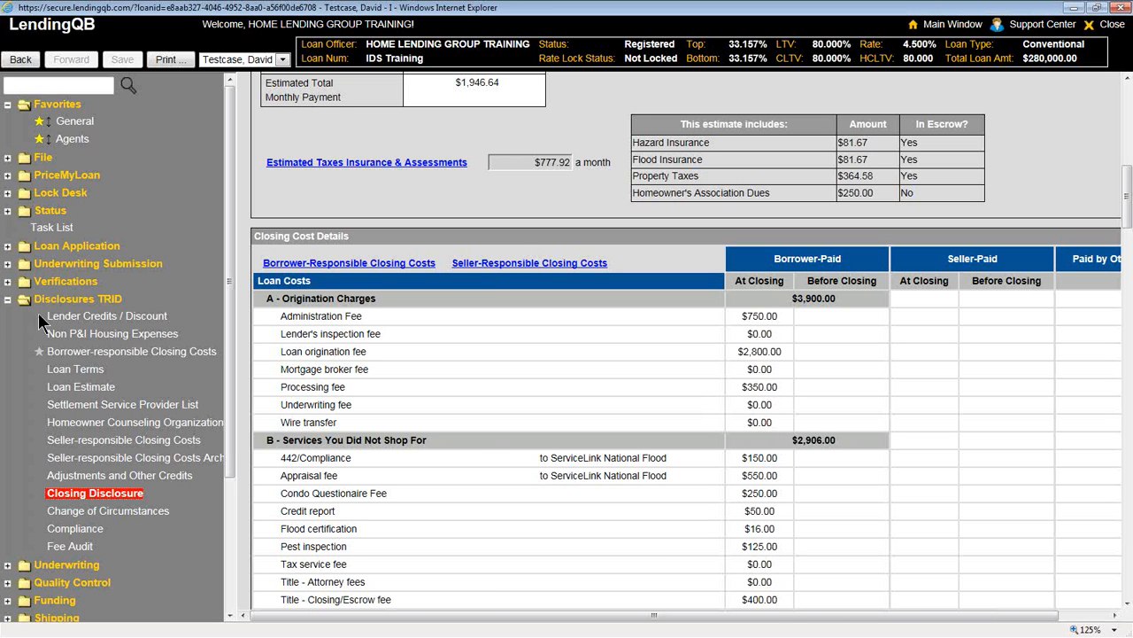
In Borrower-responsible Closing Costs, delete the Lender's inspection, Mortgage broker, Underwriting and Wire transfer fees from the Origination Charges.
click(63, 352)
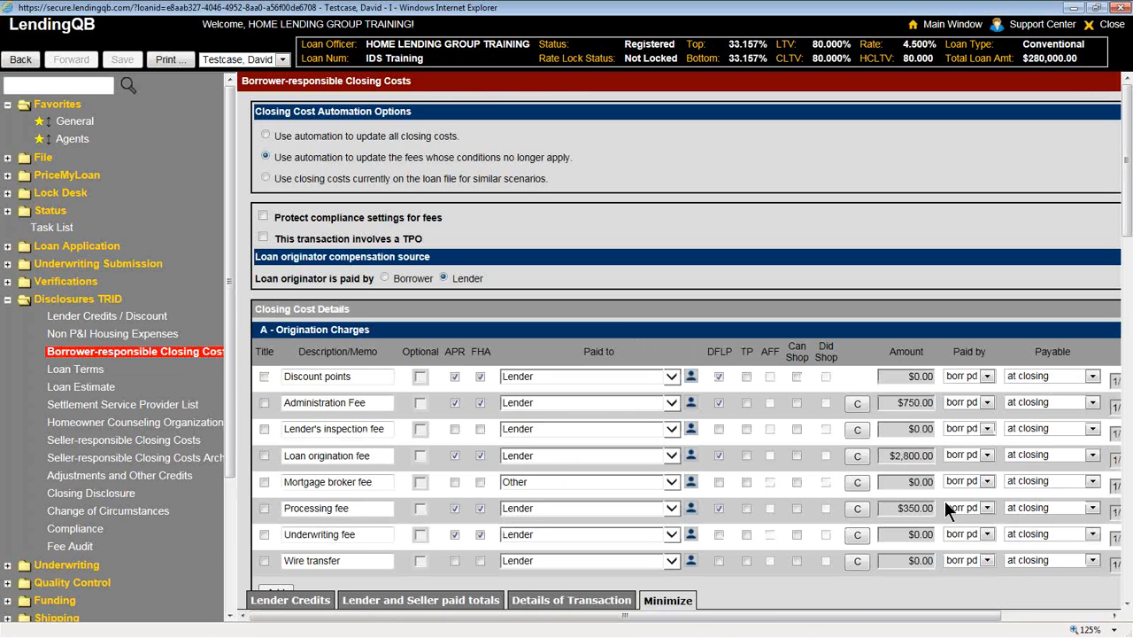
click(713, 614)
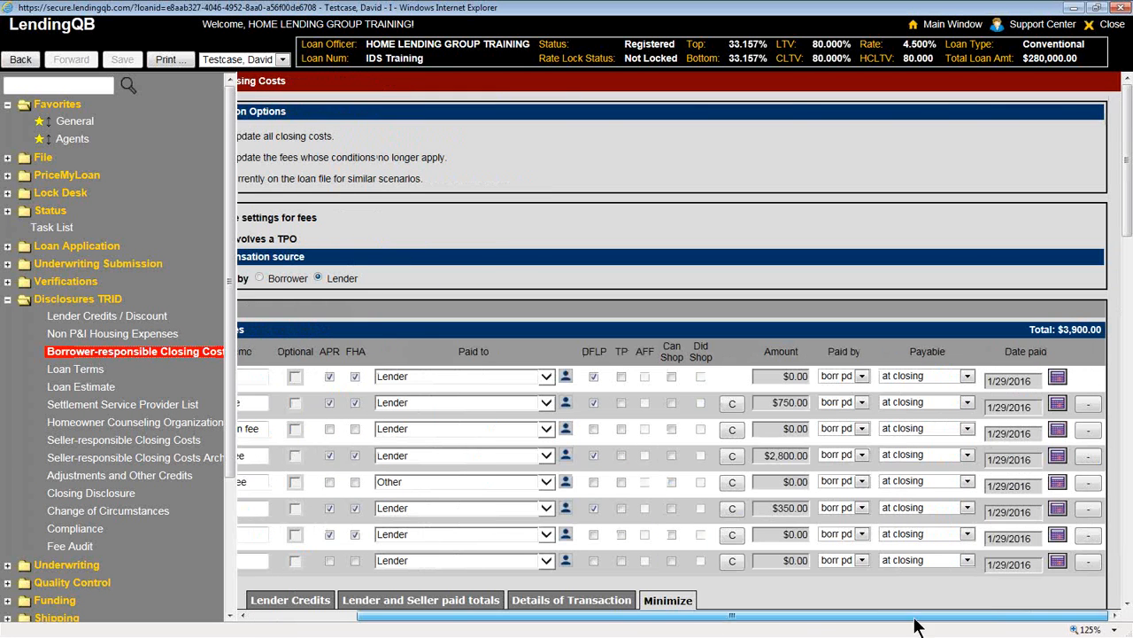
click(1089, 432)
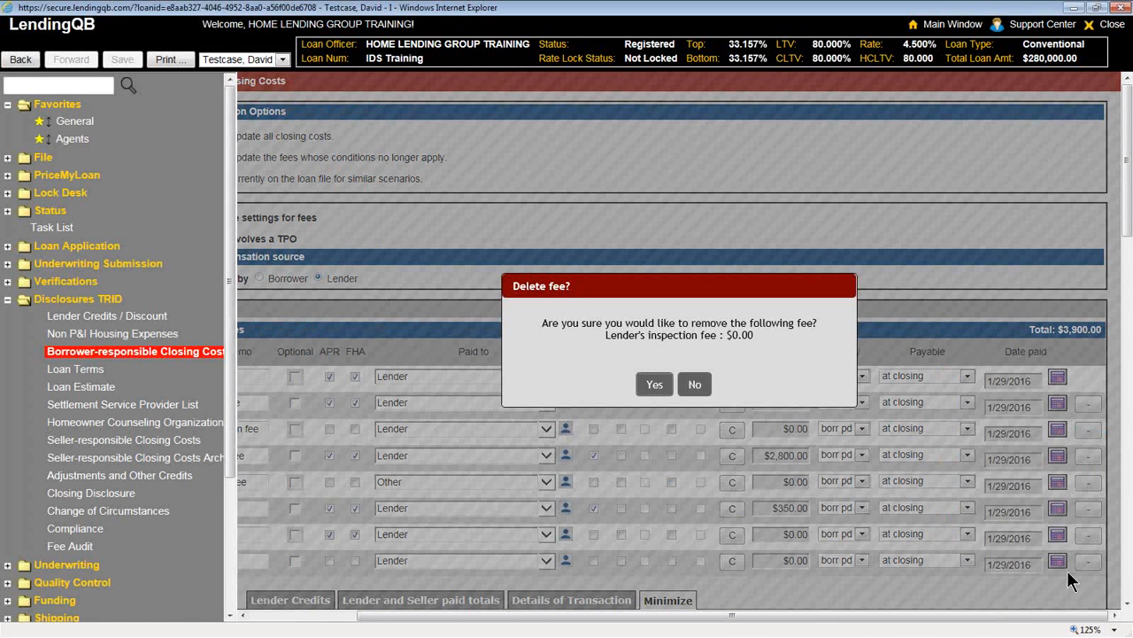
click(654, 390)
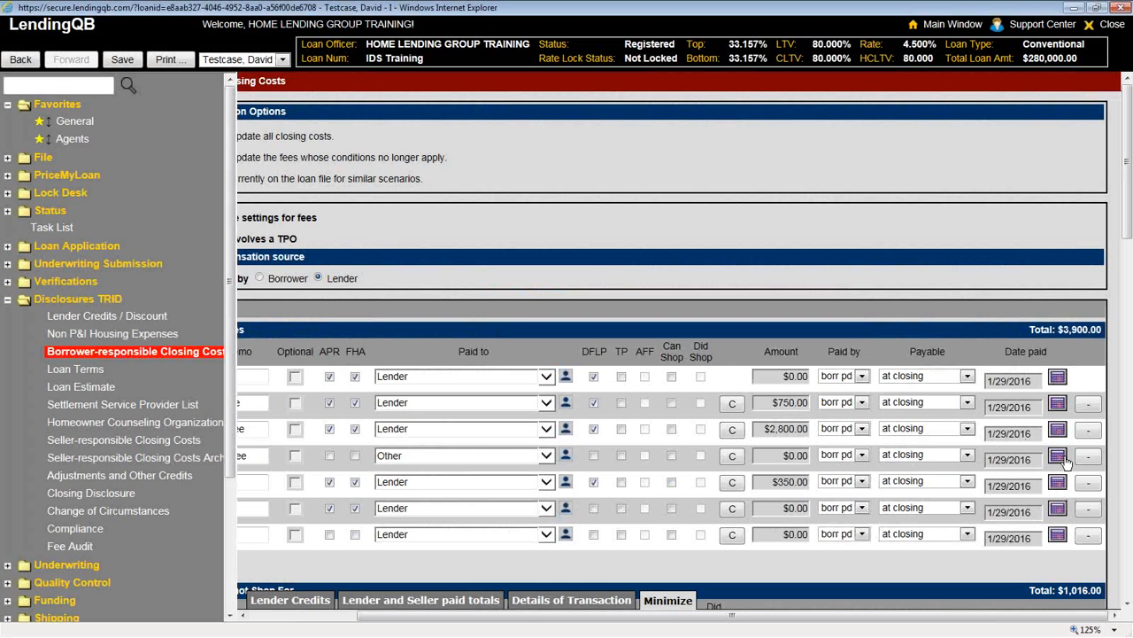
click(1082, 456)
click(651, 384)
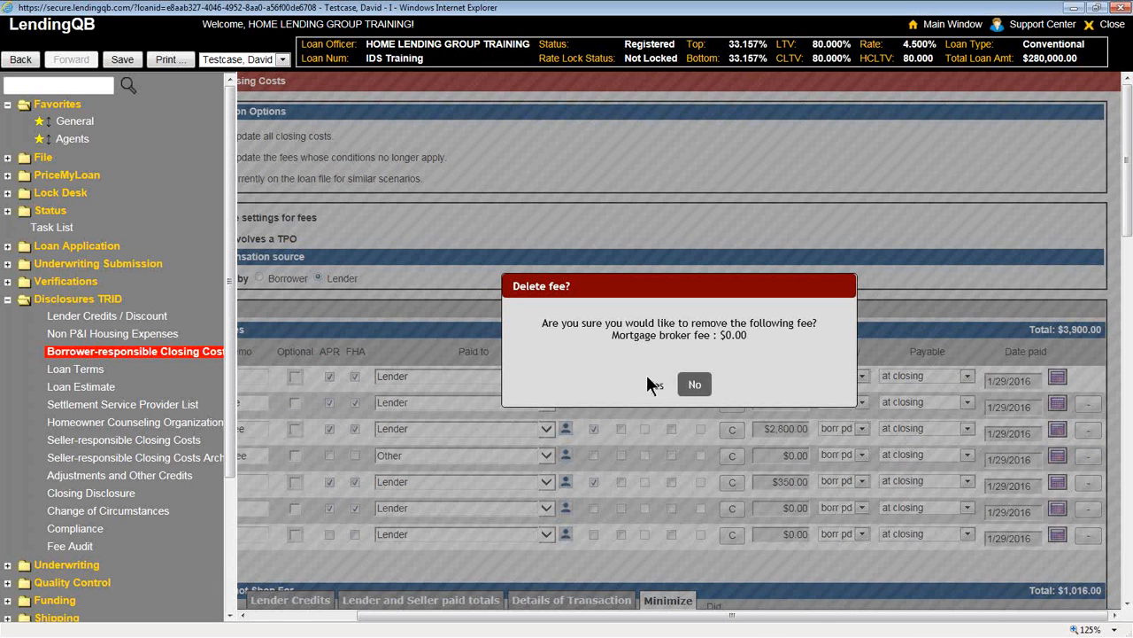
click(1085, 482)
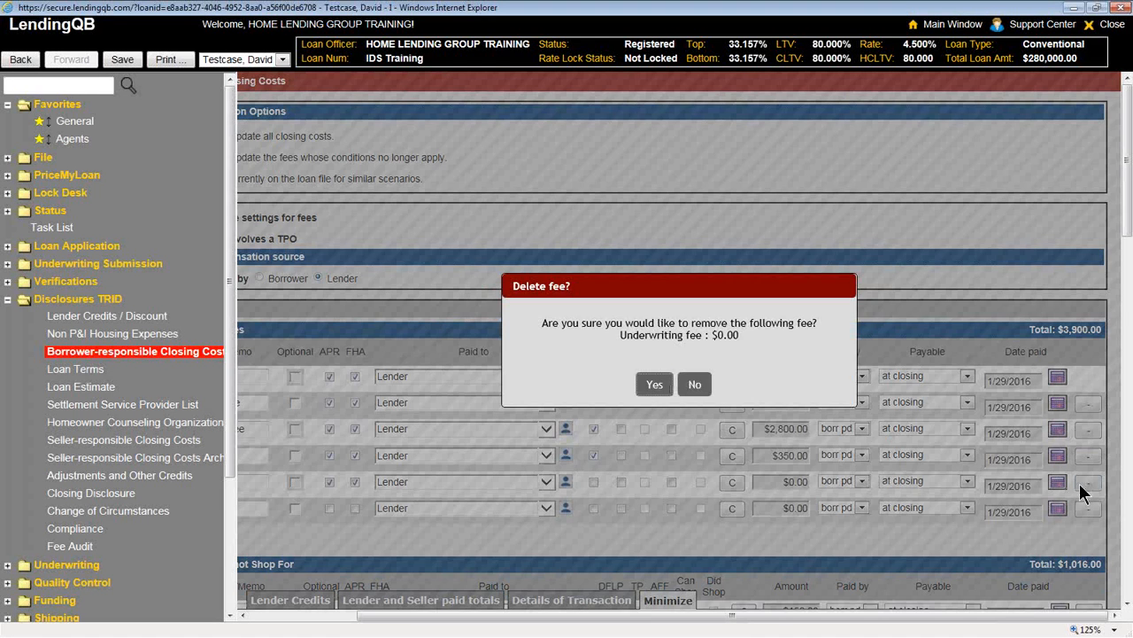
click(655, 384)
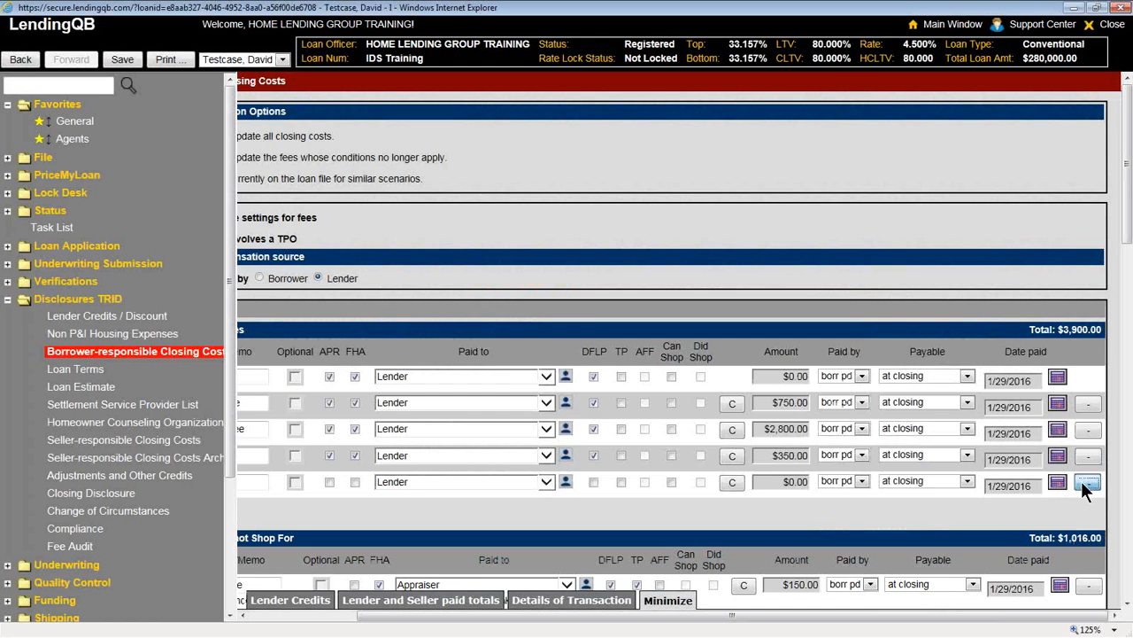
click(1082, 482)
click(654, 384)
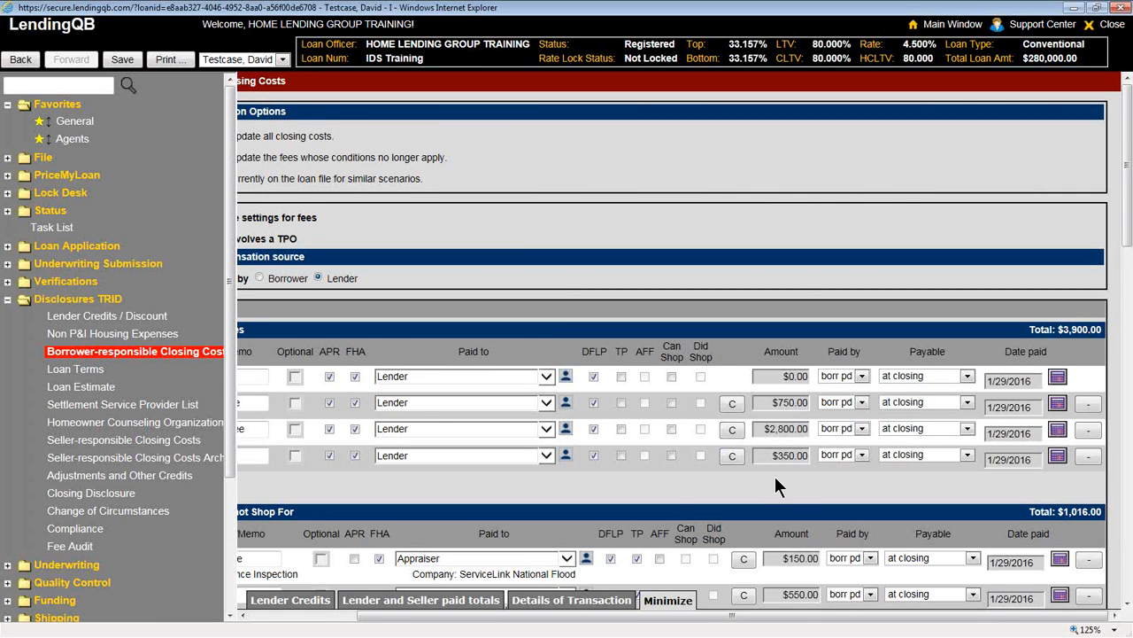
Delete the Tax service fee from Services You Cannot Shop For.
scroll(776, 485, down, 3)
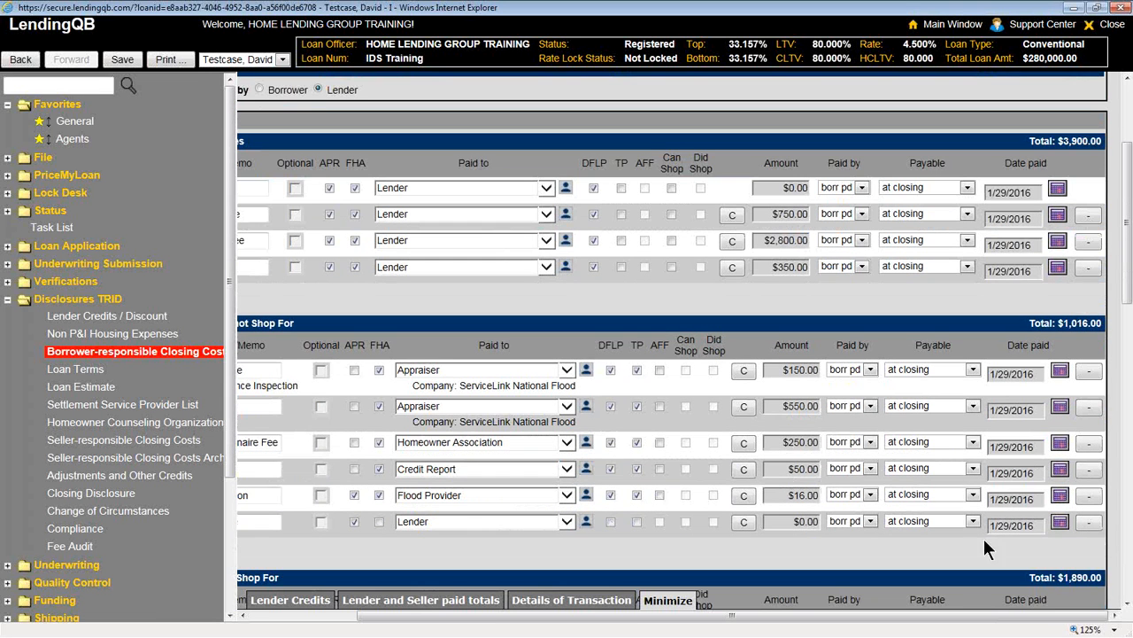
click(1088, 521)
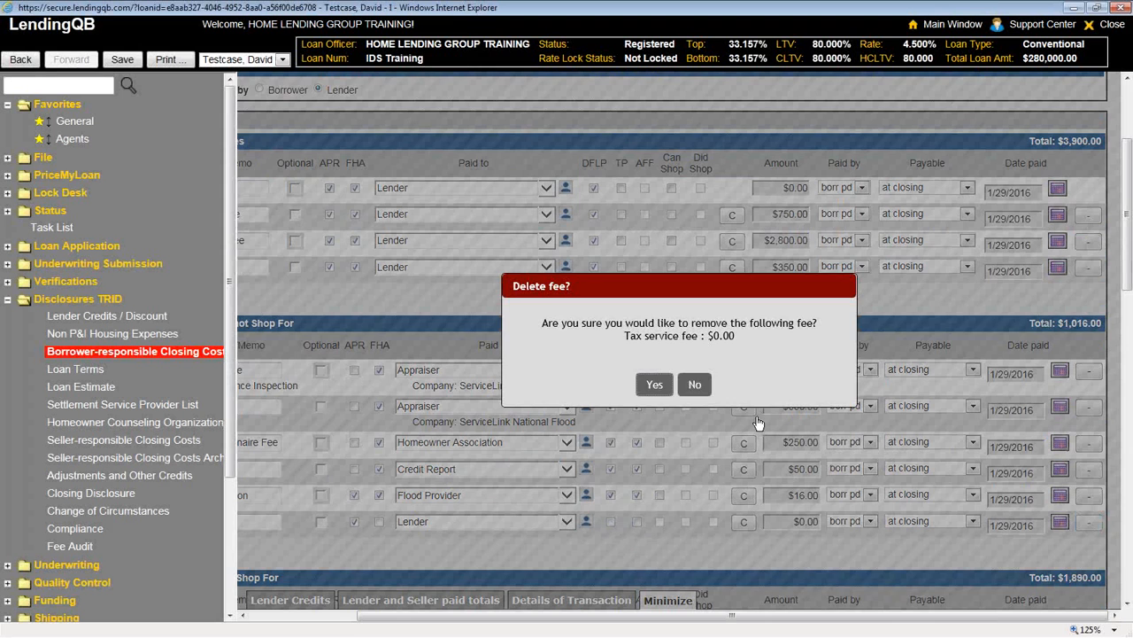
click(655, 383)
Delete the Attorney fees and the other two $0.00 fees from Services You Can Shop For.
scroll(726, 449, down, 4)
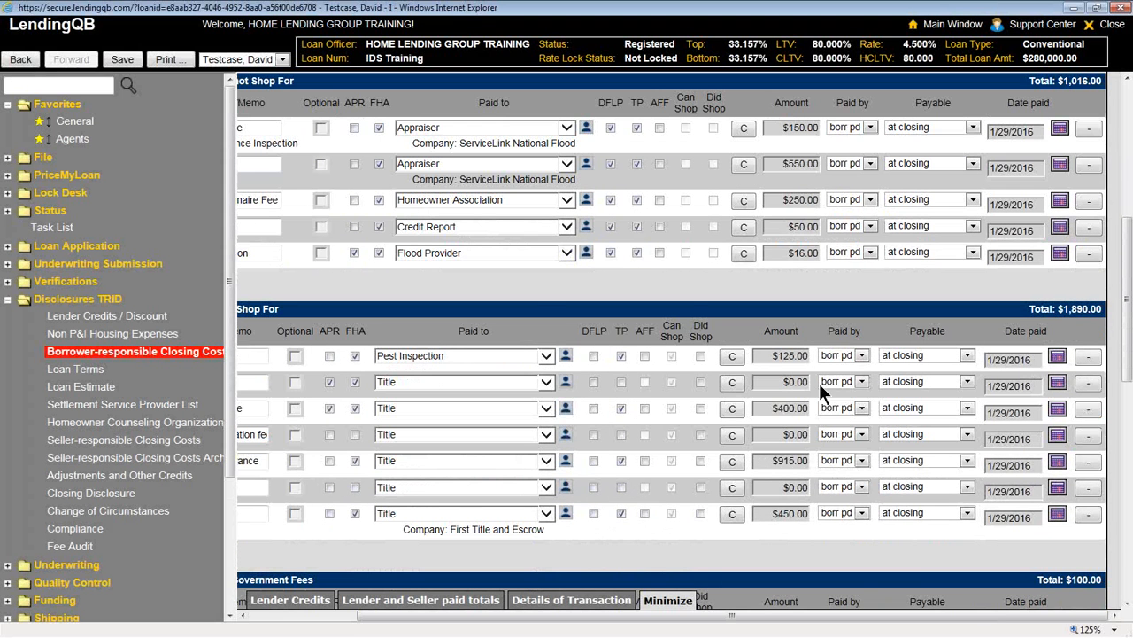
click(1088, 383)
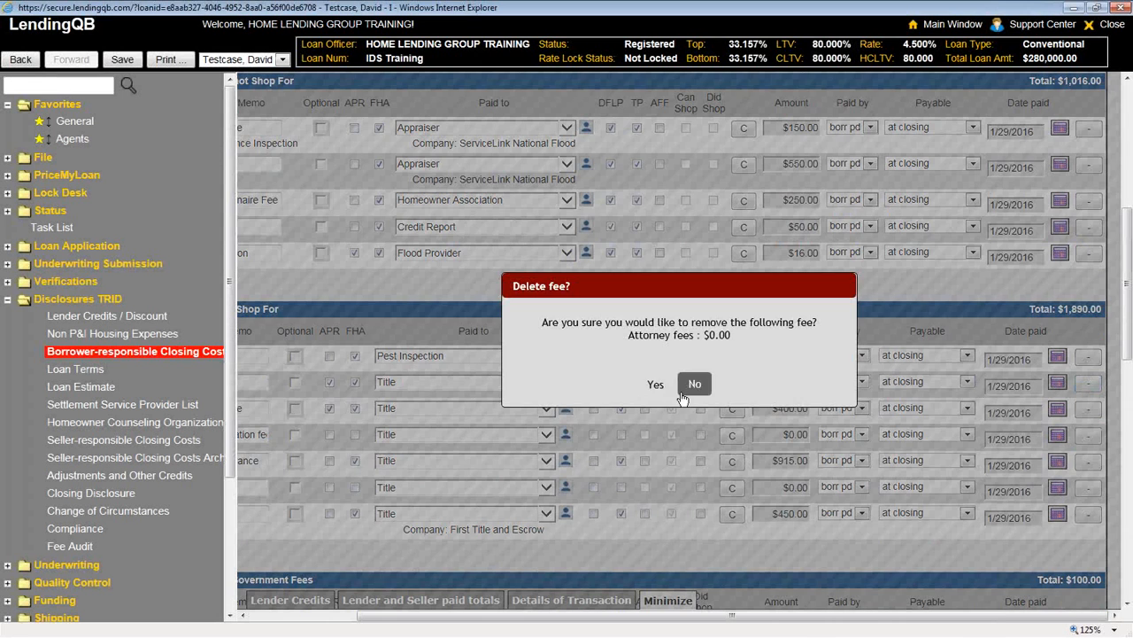
click(655, 384)
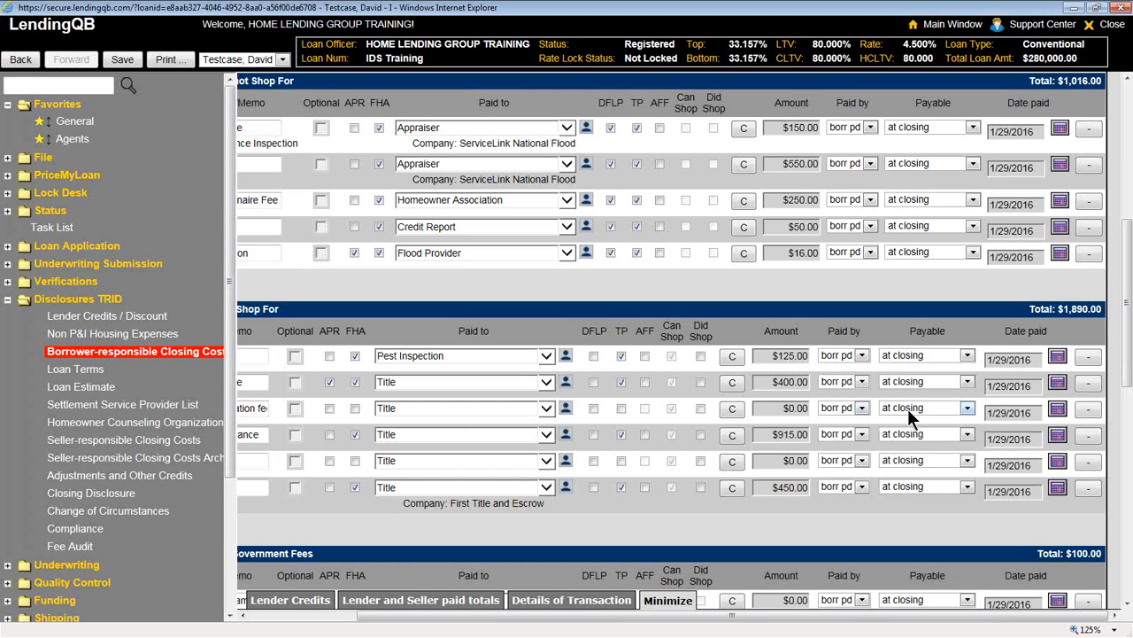
click(1088, 408)
click(652, 384)
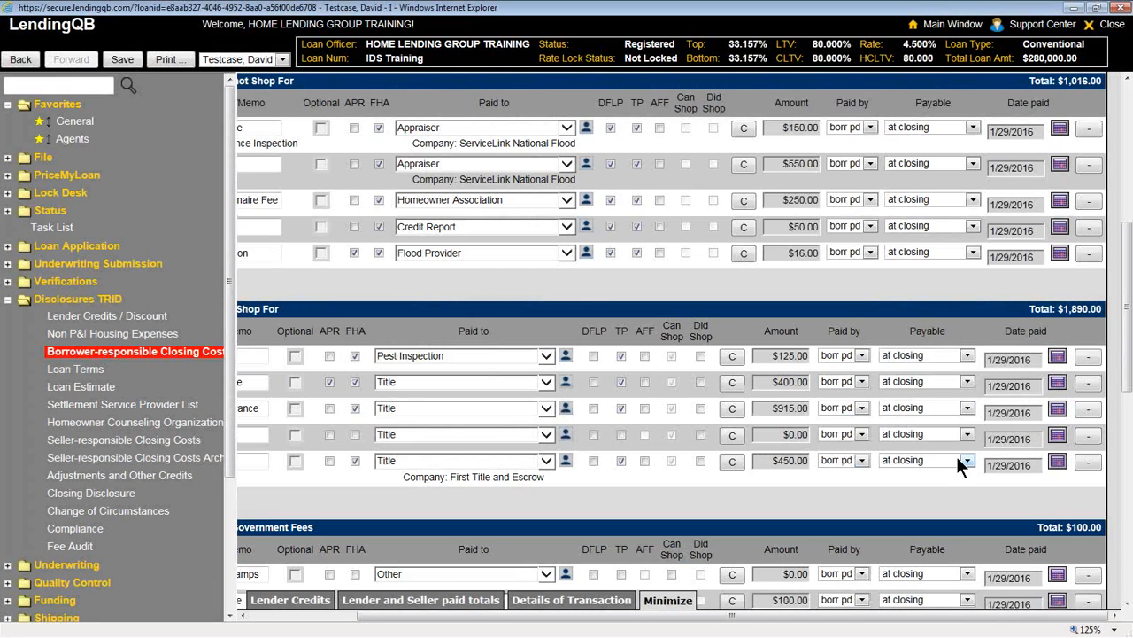
click(1089, 434)
click(652, 384)
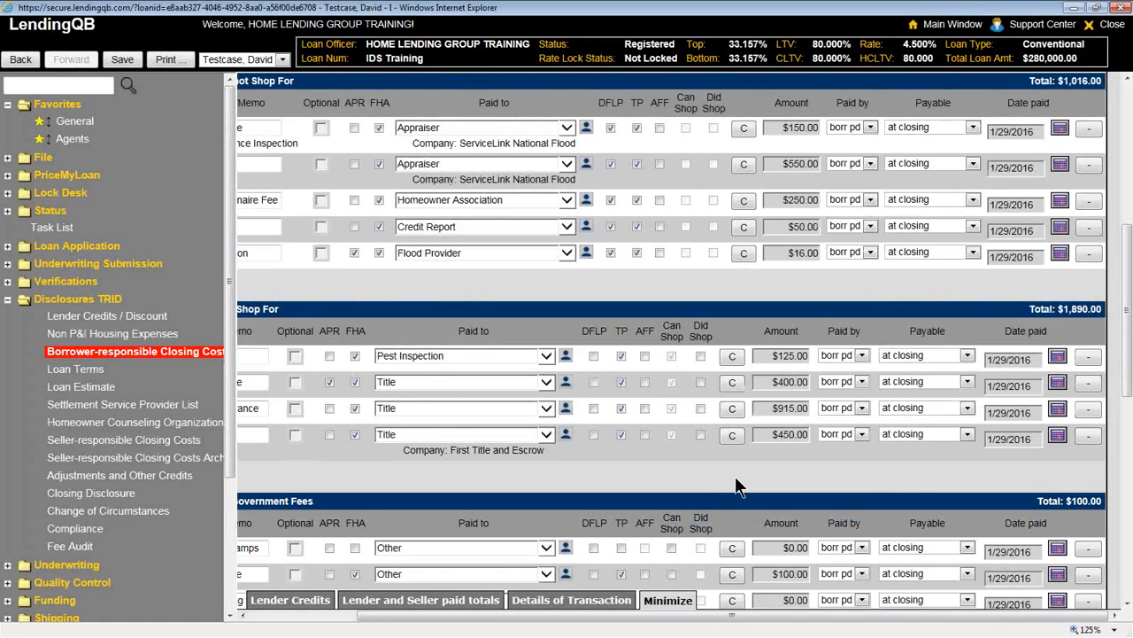
Delete the four $0.00 fees, including the Release recording fee, from the Government Fees section, keeping the $100.00 fee.
scroll(754, 464, down, 3)
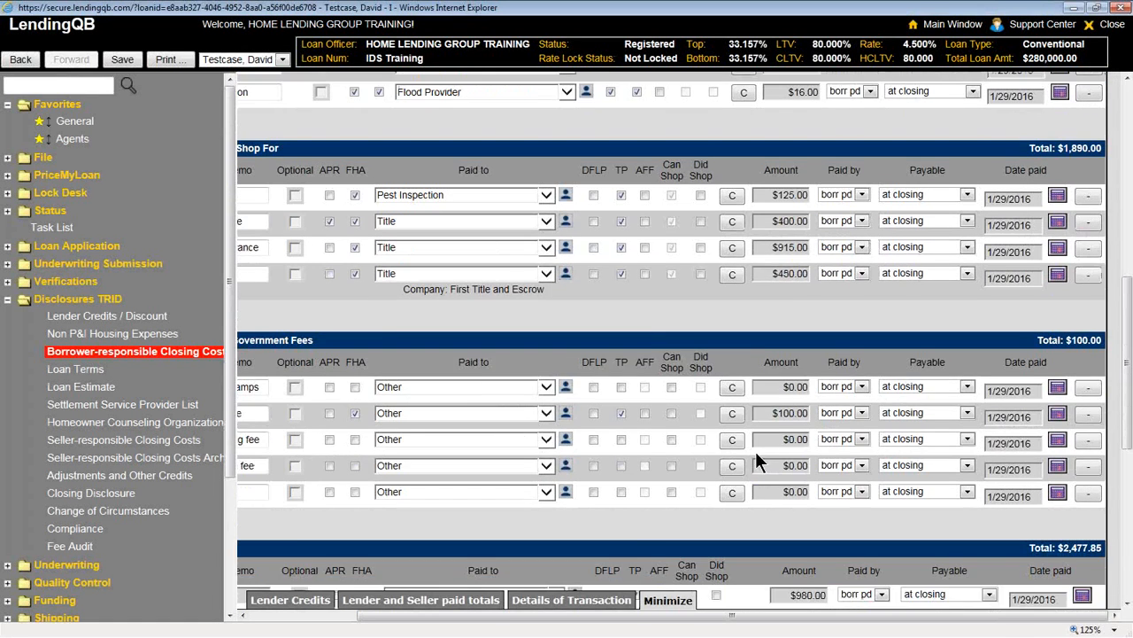
click(1088, 387)
click(652, 385)
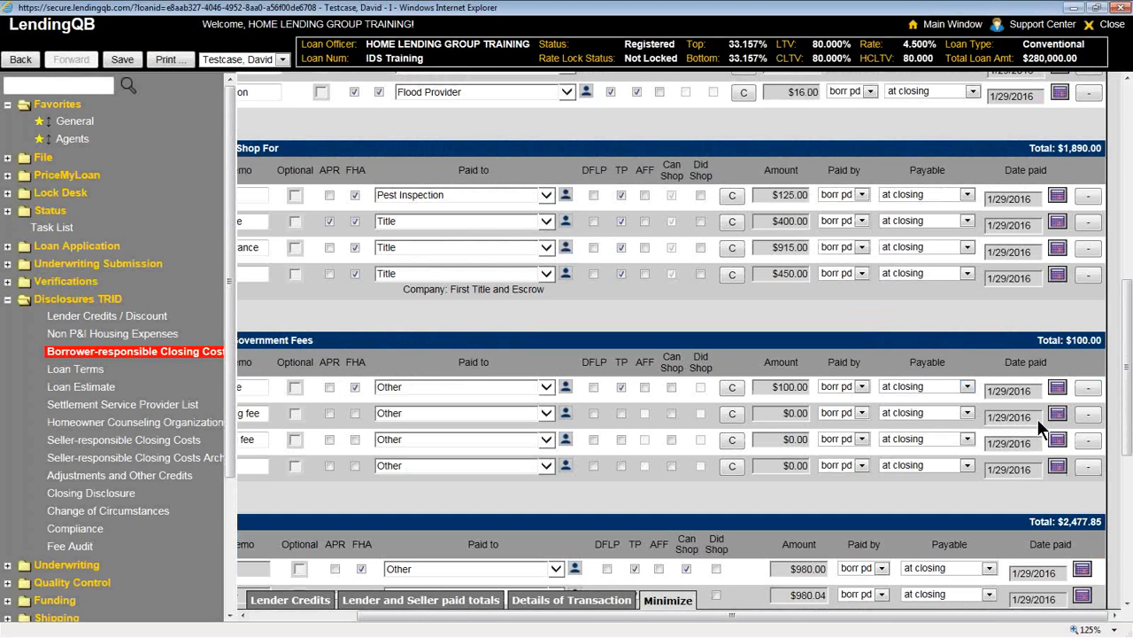
click(1088, 414)
click(653, 384)
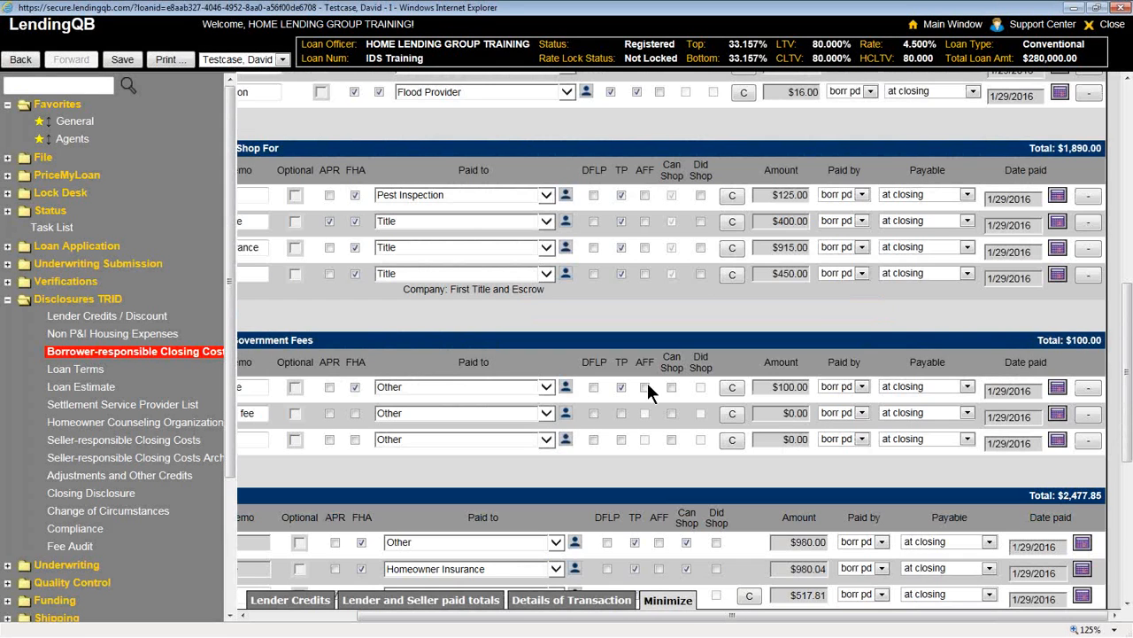
click(1088, 441)
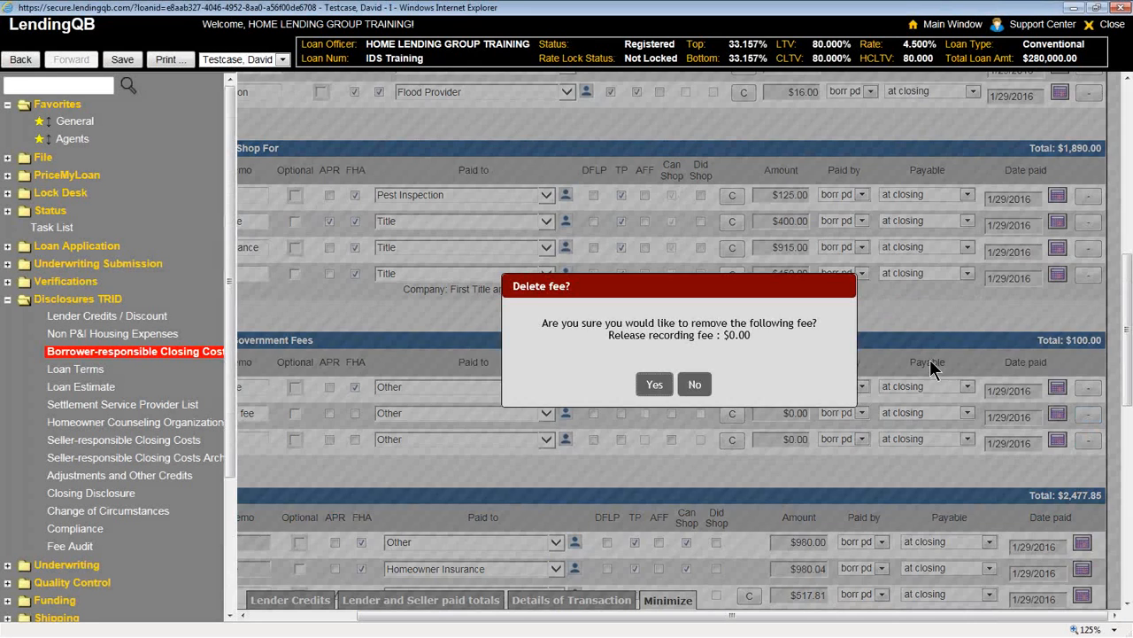
click(653, 381)
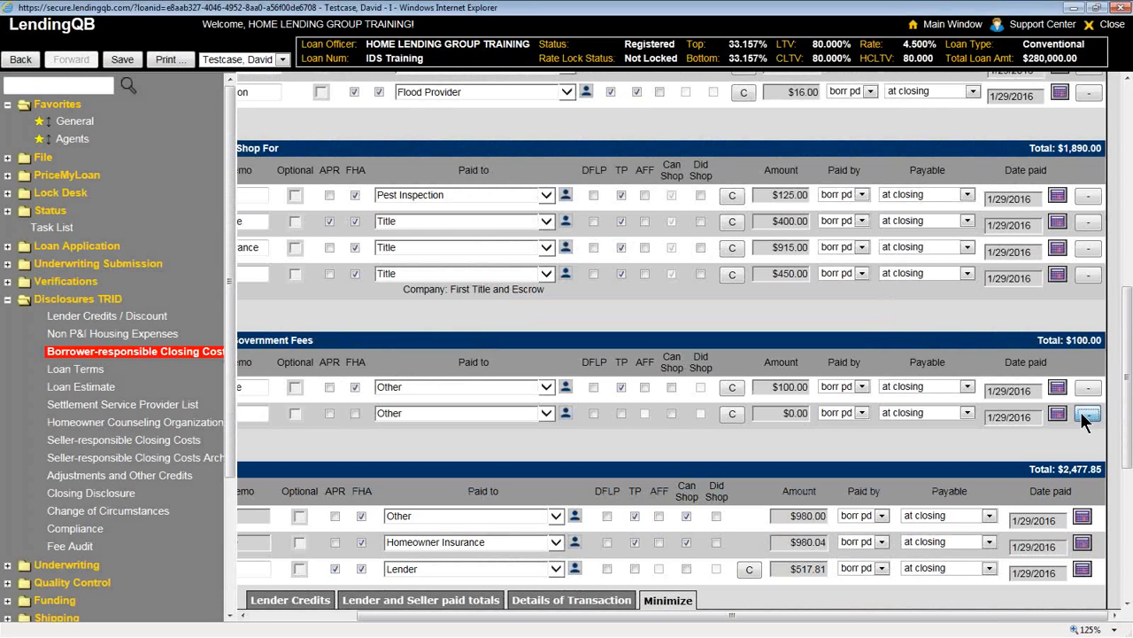
click(1089, 413)
click(646, 385)
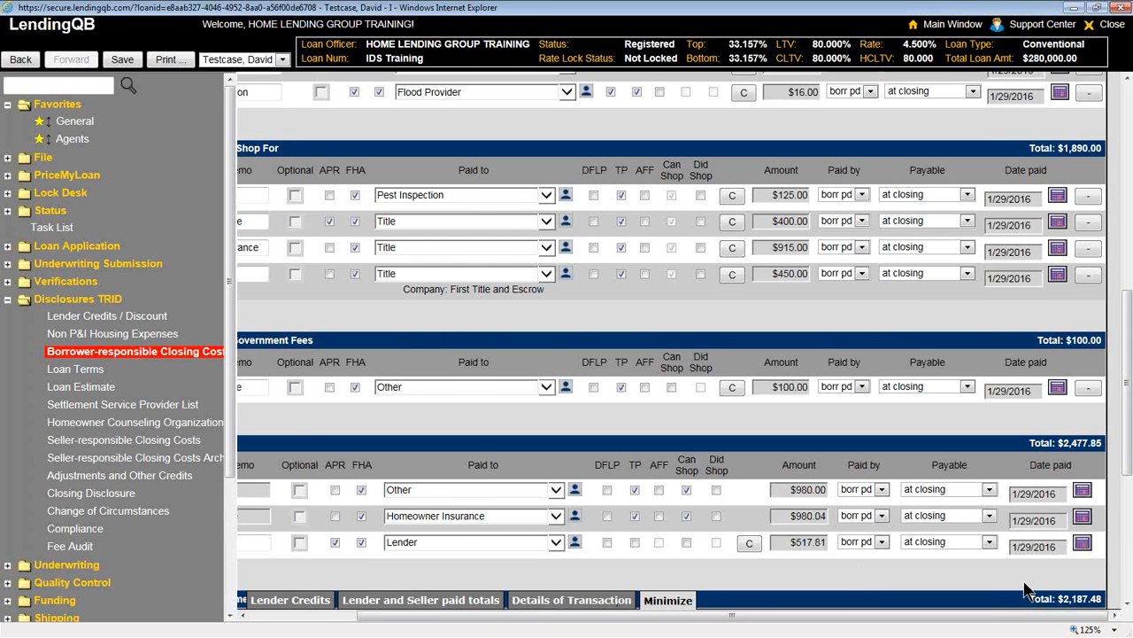
Turn on Protect compliance settings for fees for the borrower-responsible closing costs.
drag(1123, 432, 1132, 217)
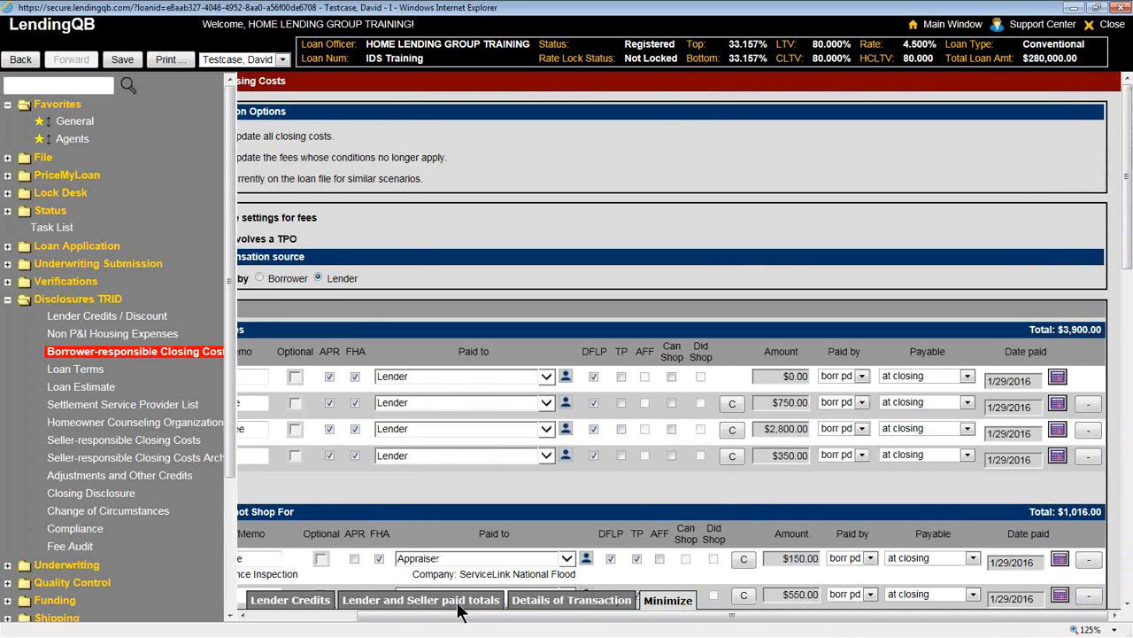
drag(506, 620, 399, 620)
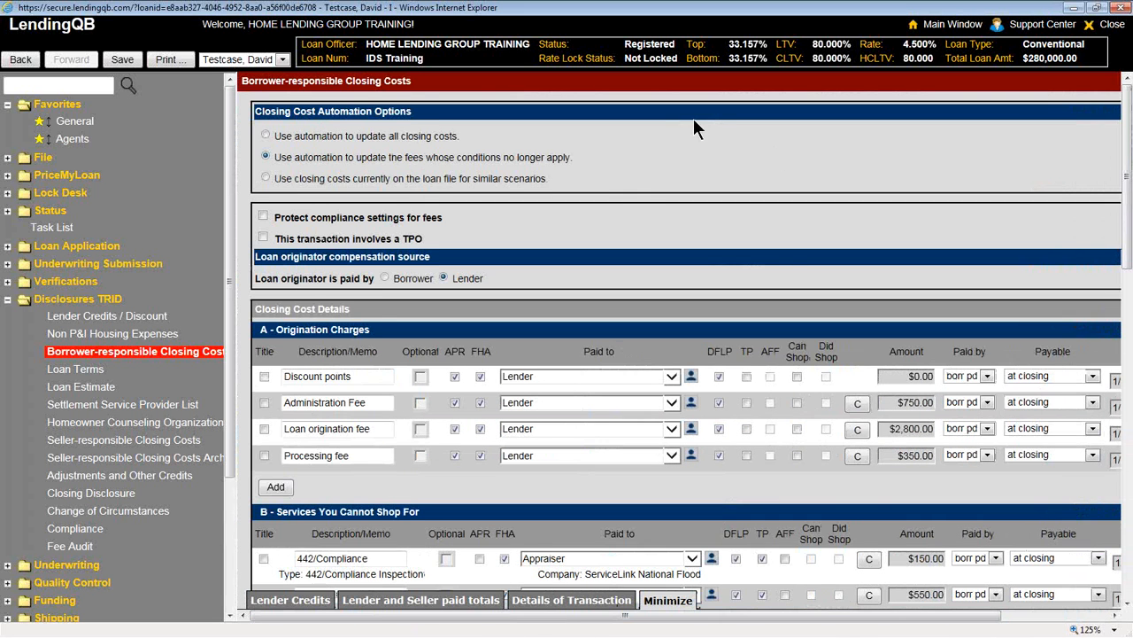
click(265, 216)
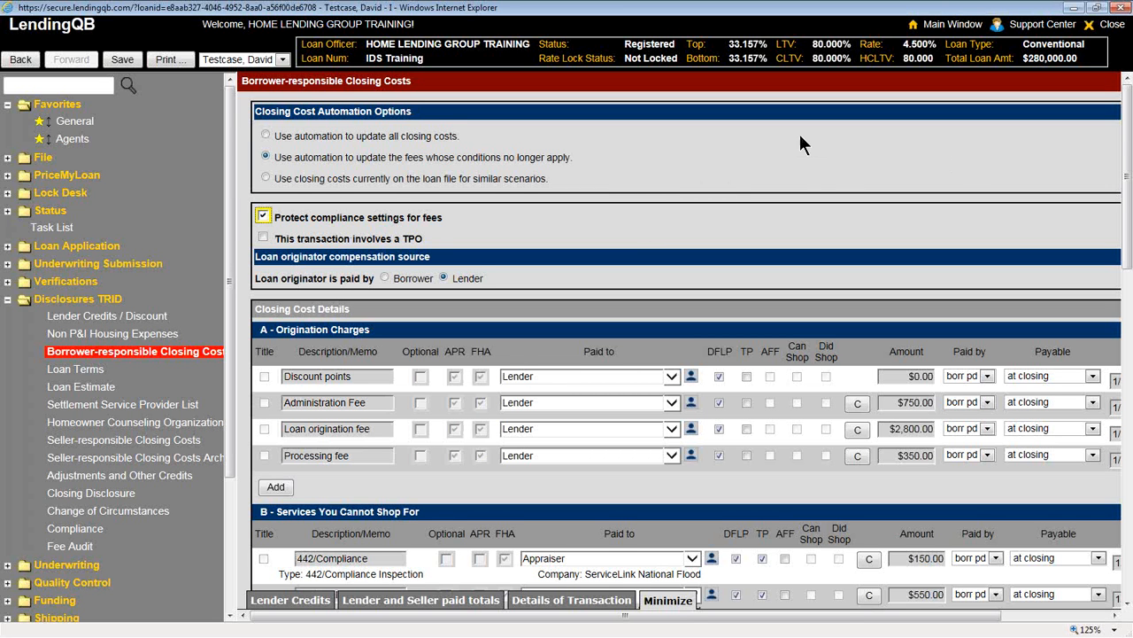
Examine the payees under Services You Cannot Shop For, highlighting the company assigned to the 442/Compliance fee.
scroll(802, 133, down, 3)
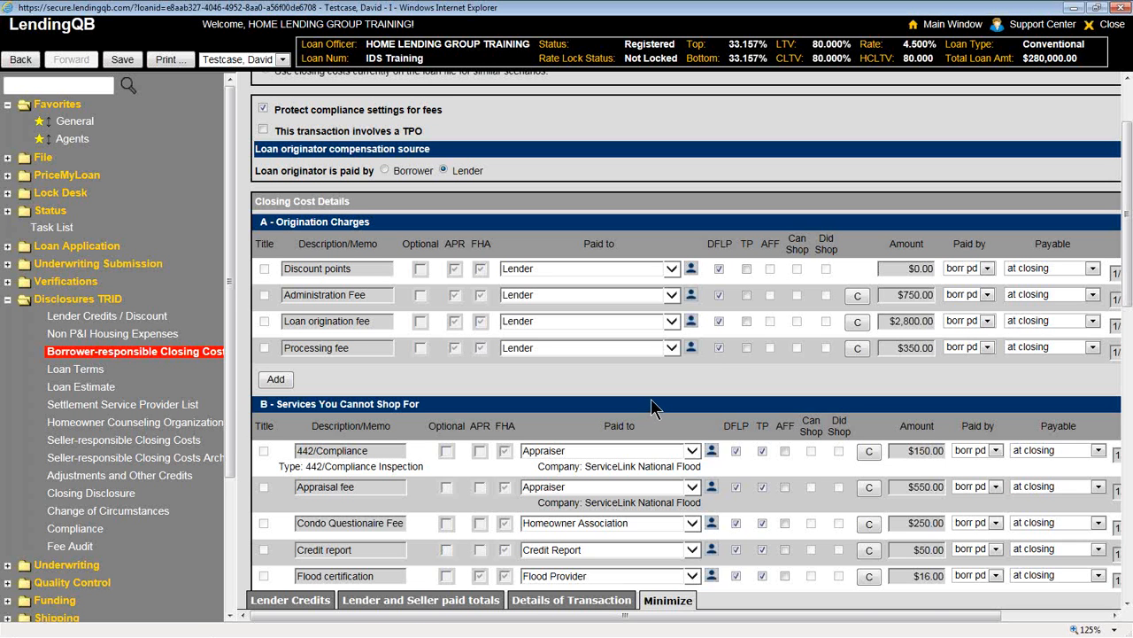
scroll(652, 395, down, 3)
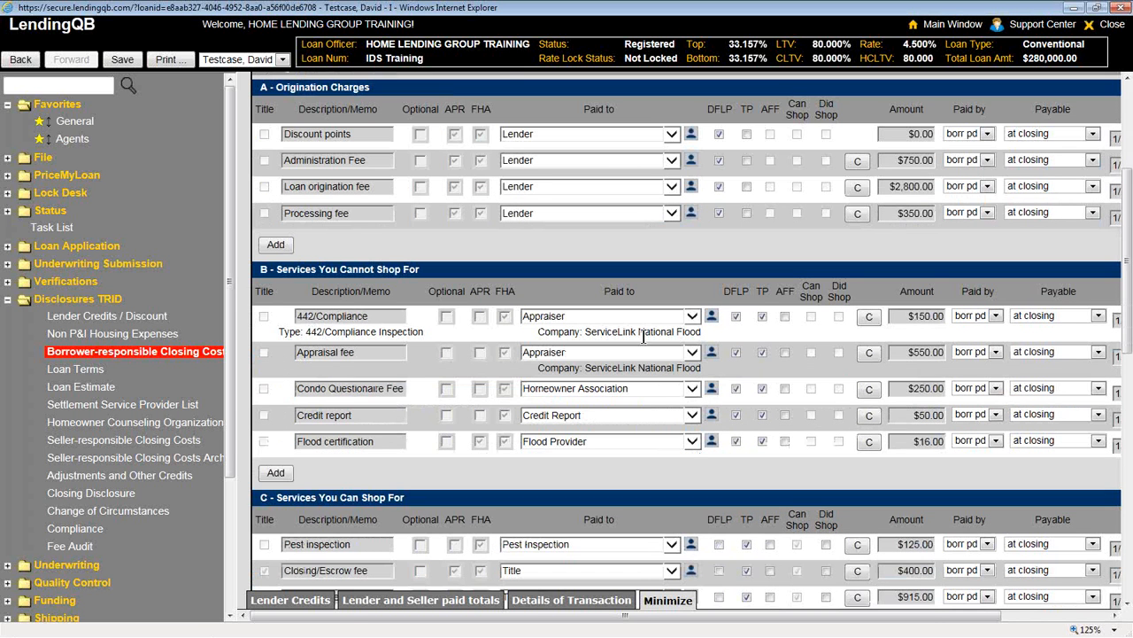
drag(586, 331, 702, 332)
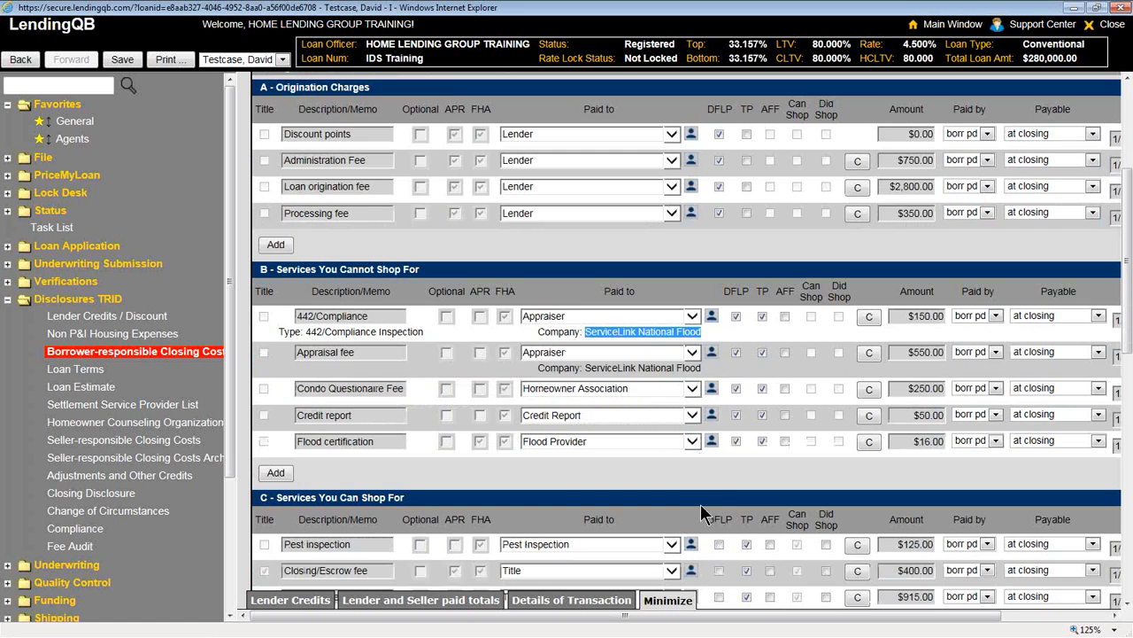
Check the payees under Services You Can Shop For, highlighting the company assigned to the Title Services fee.
scroll(700, 504, down, 5)
scroll(700, 503, down, 2)
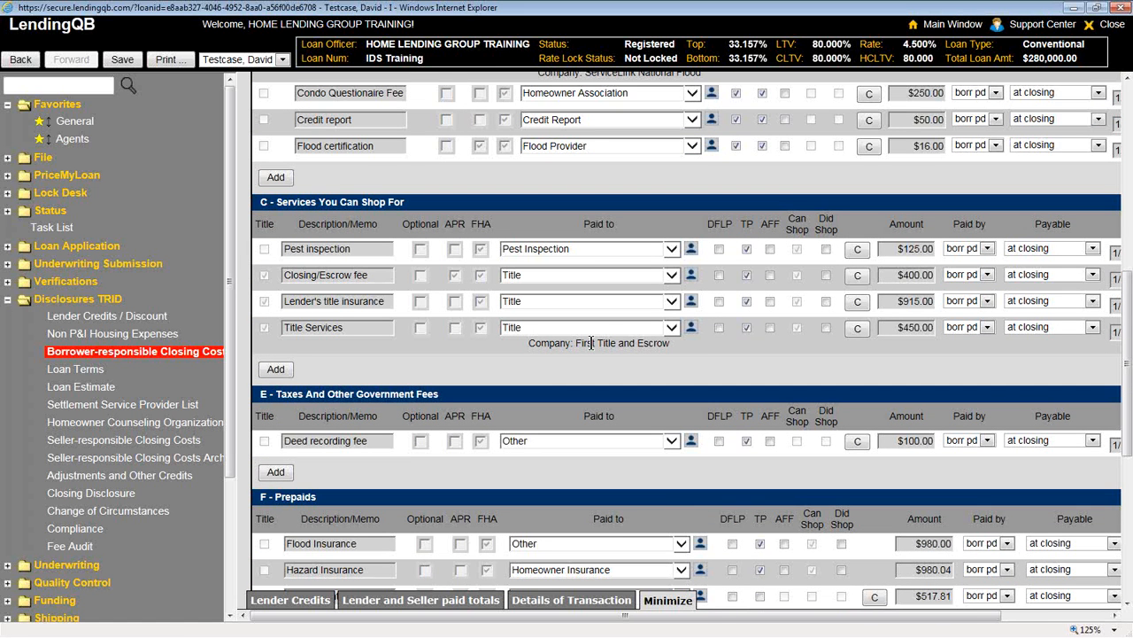
triple_click(577, 341)
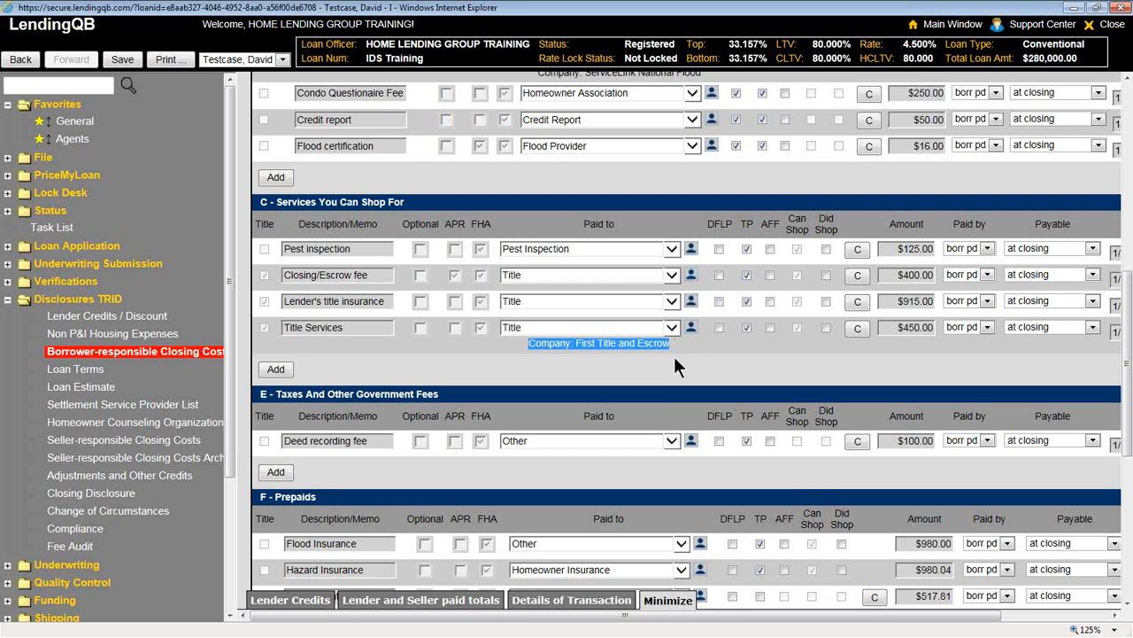
scroll(655, 372, down, 3)
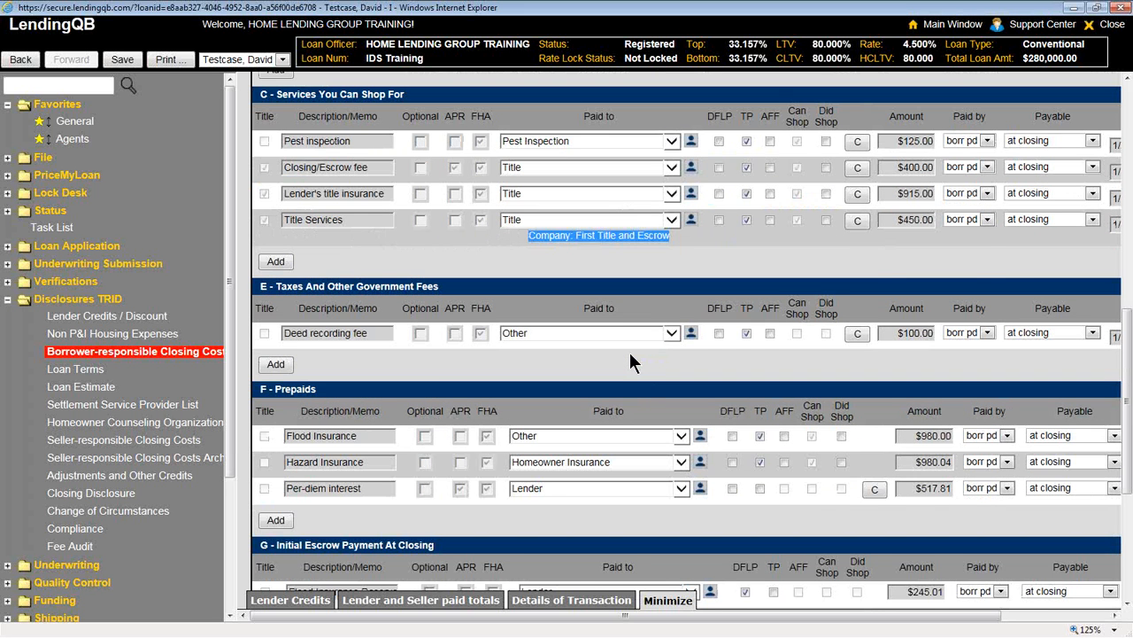
Assign THE HOME LENDING GROUP, LLC in Oxford, MS from the contact entries to the Administration Fee, adding it to the official contact list.
scroll(631, 361, up, 3)
scroll(629, 350, up, 10)
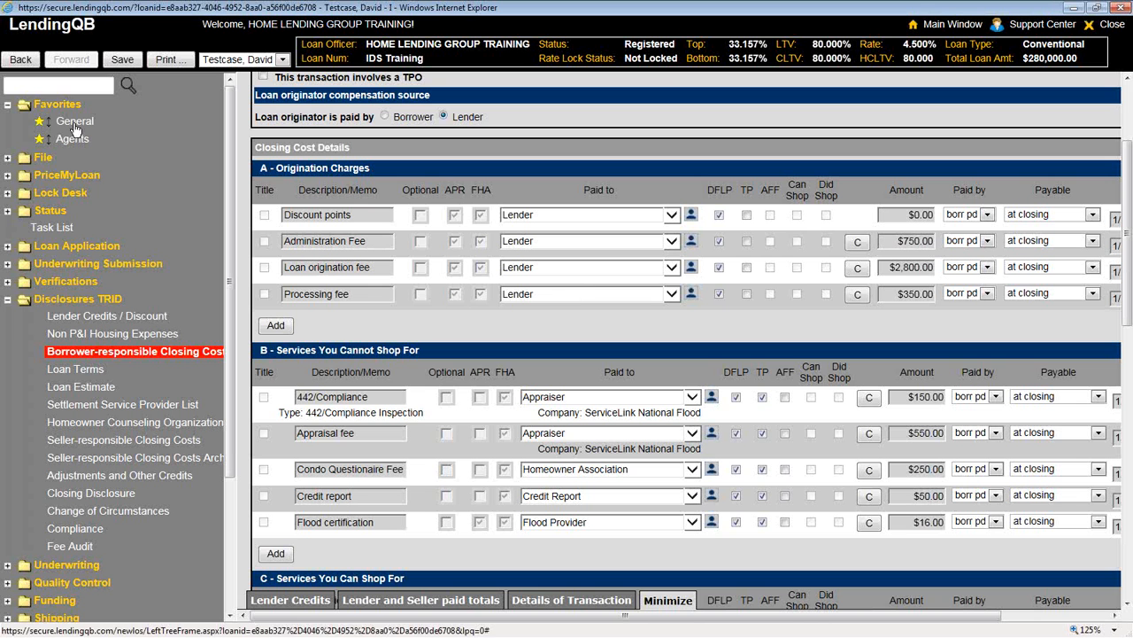
click(690, 242)
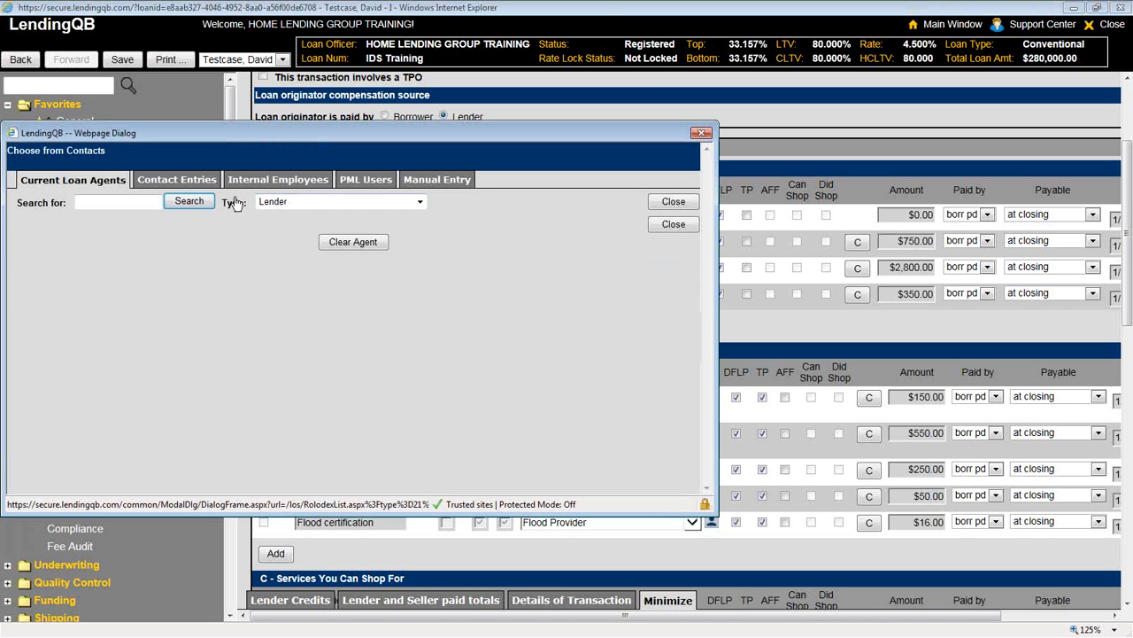
click(173, 181)
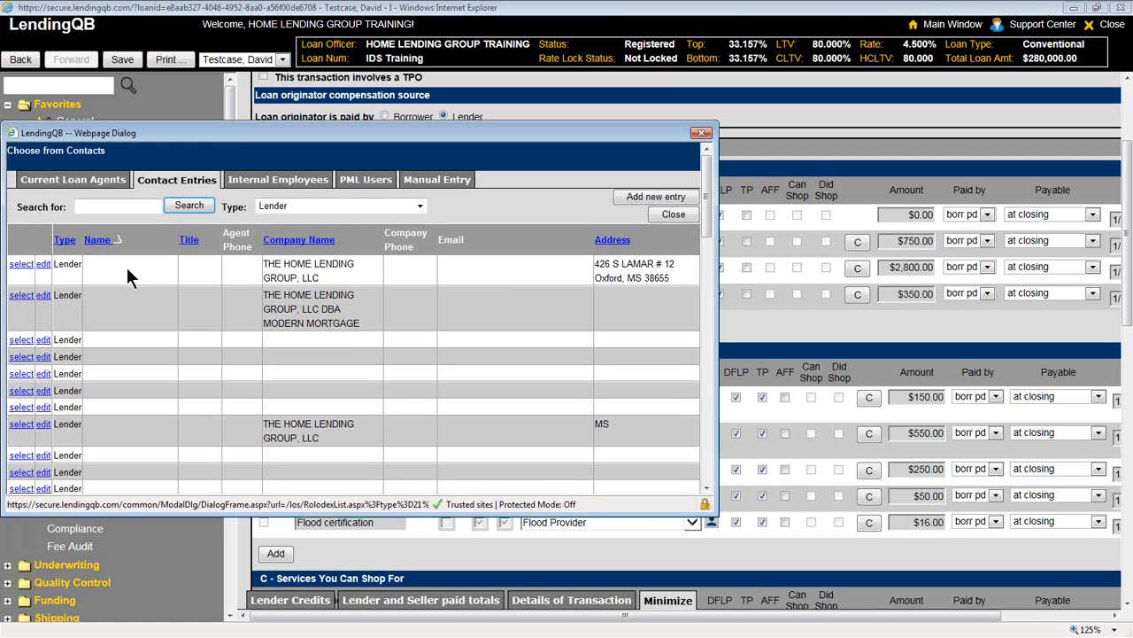
click(12, 269)
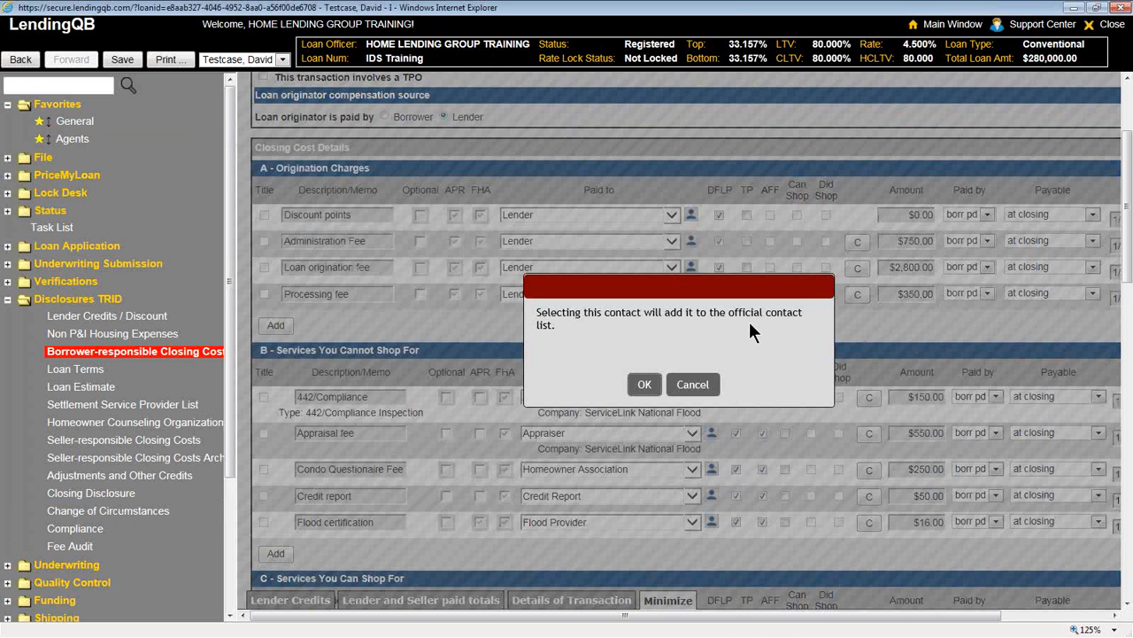
click(643, 387)
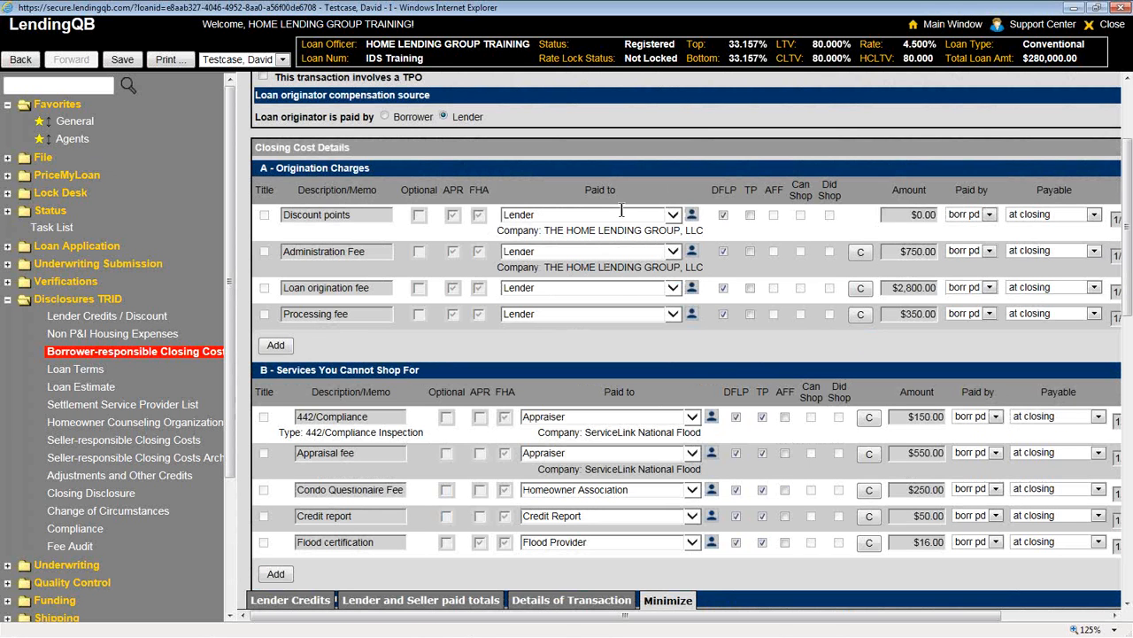
Assign THE HOME LENDING GROUP, LLC from the current loan agents to the Loan origination fee and the Processing fee.
click(693, 286)
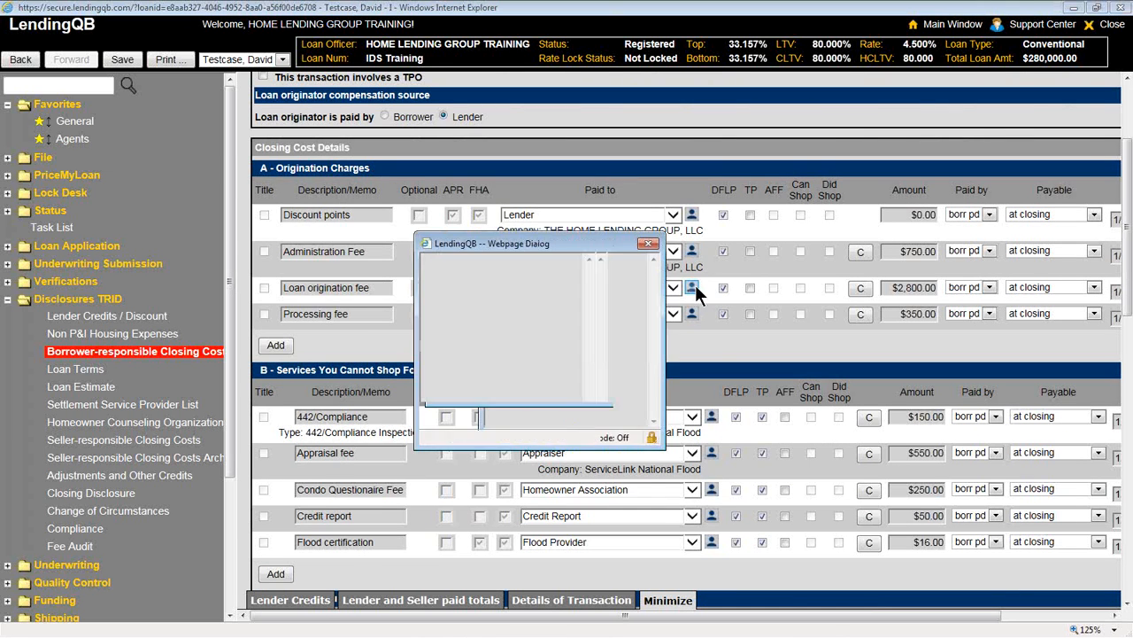
click(20, 240)
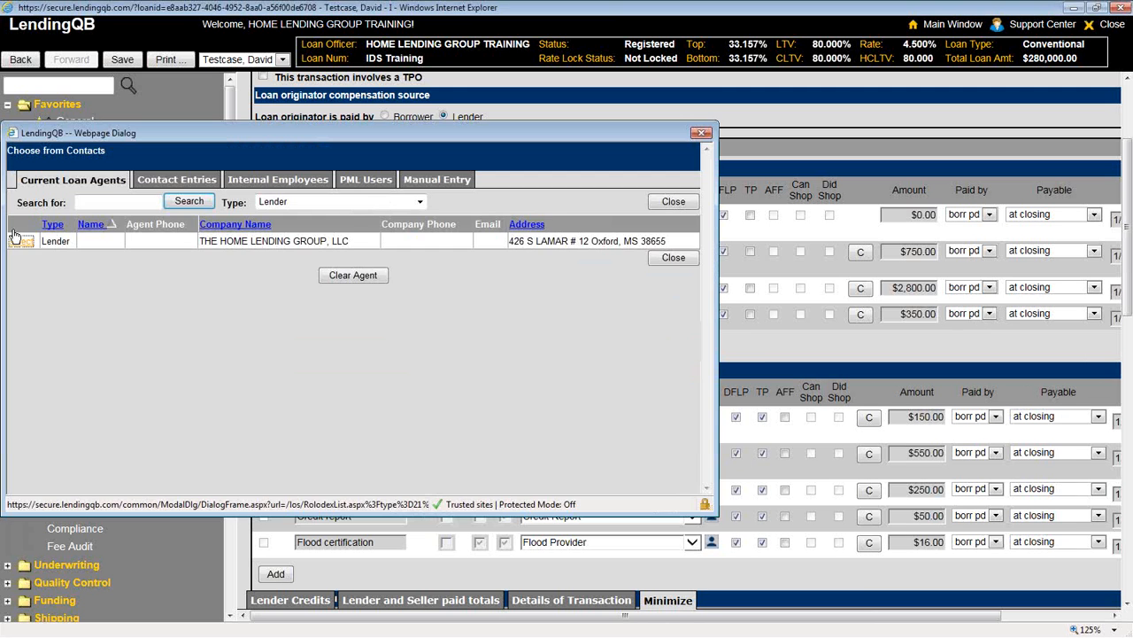
click(693, 329)
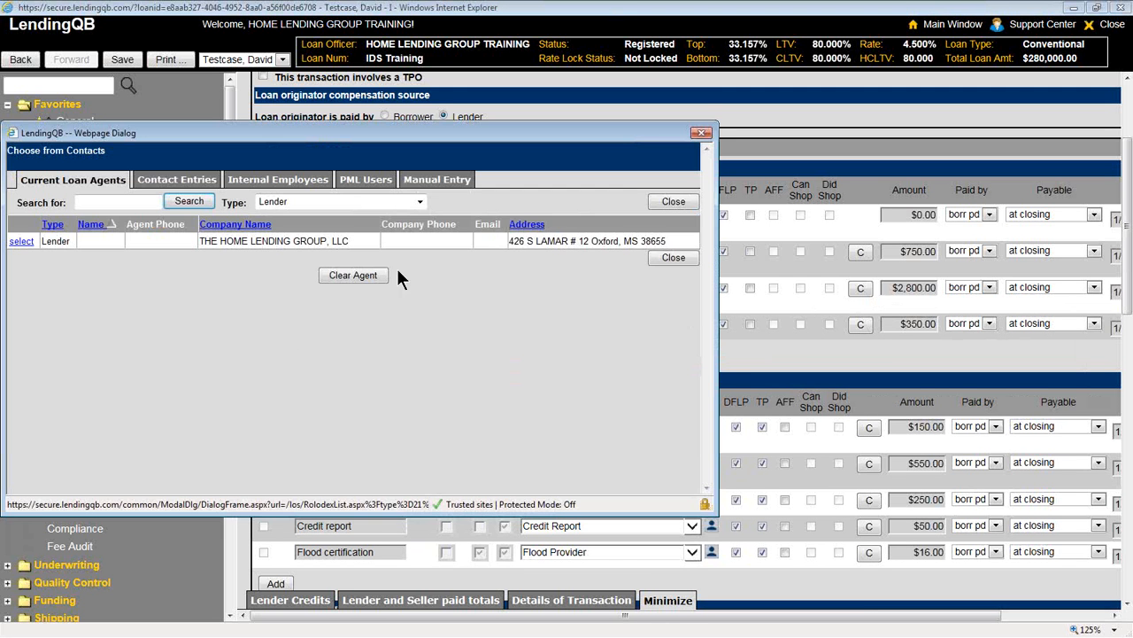
click(27, 243)
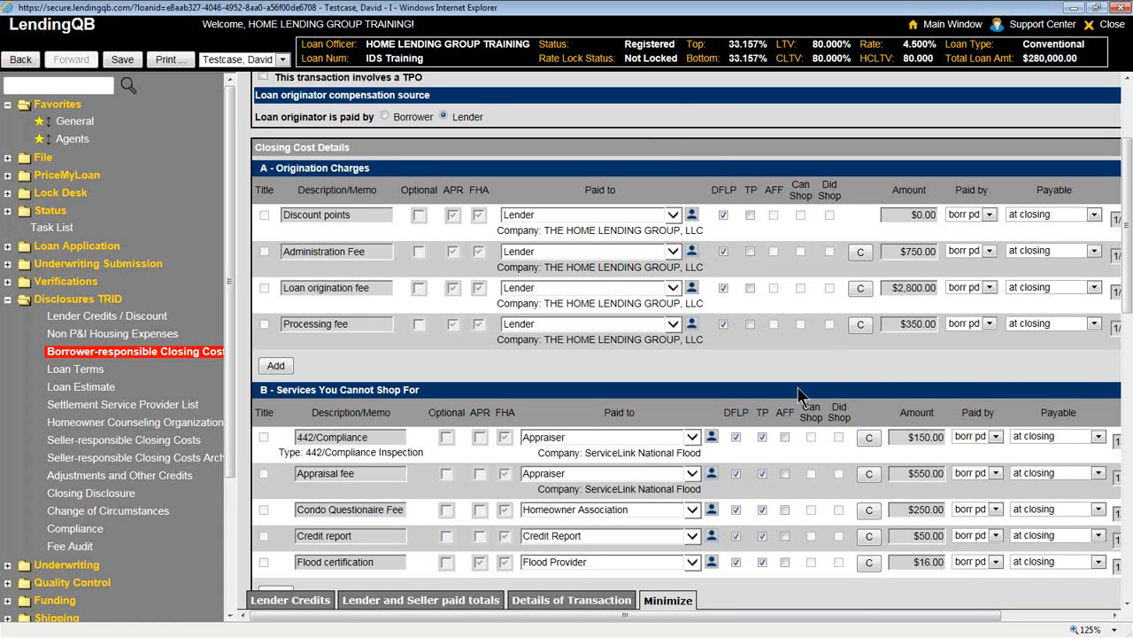
Assign First Title and Escrow from the current loan agents to the Closing/Escrow fee and Lender's title insurance.
scroll(797, 393, down, 3)
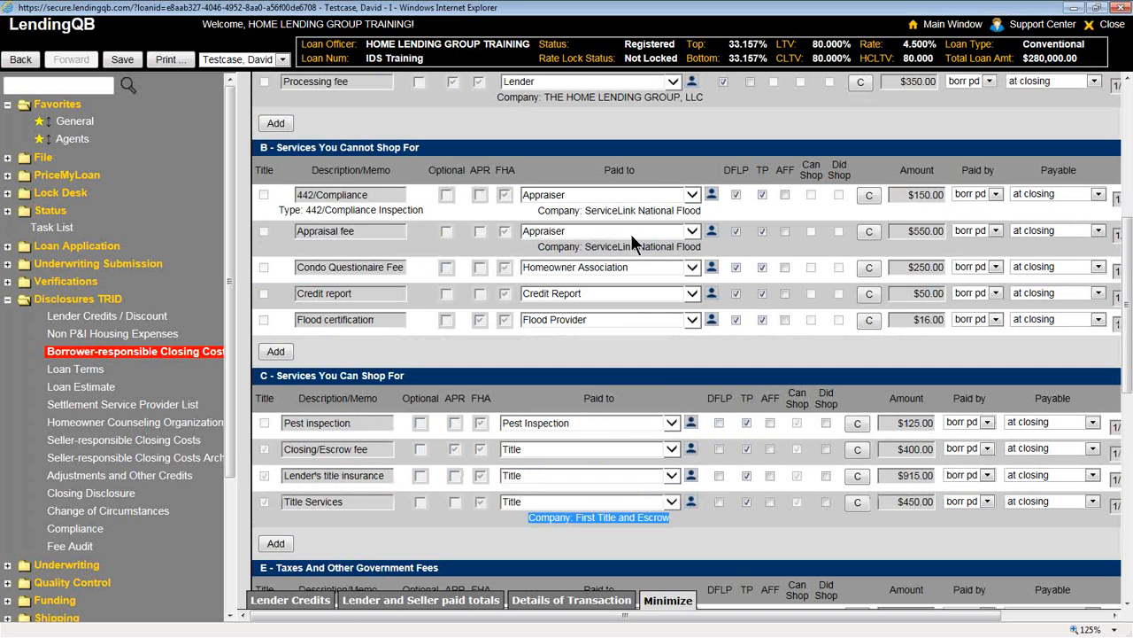
click(691, 449)
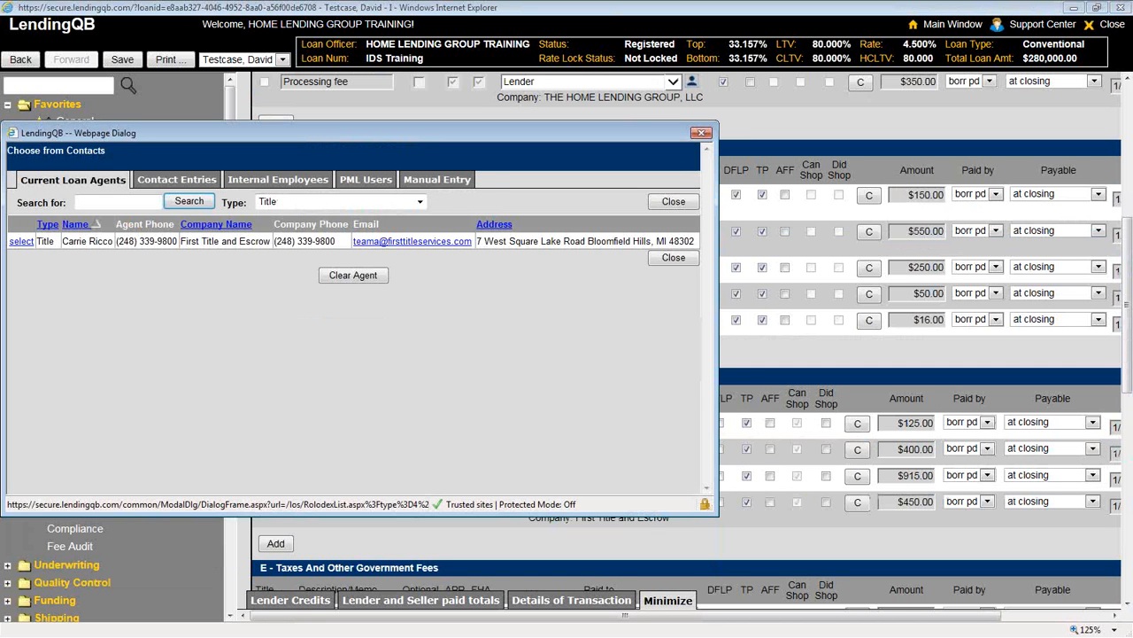
click(21, 241)
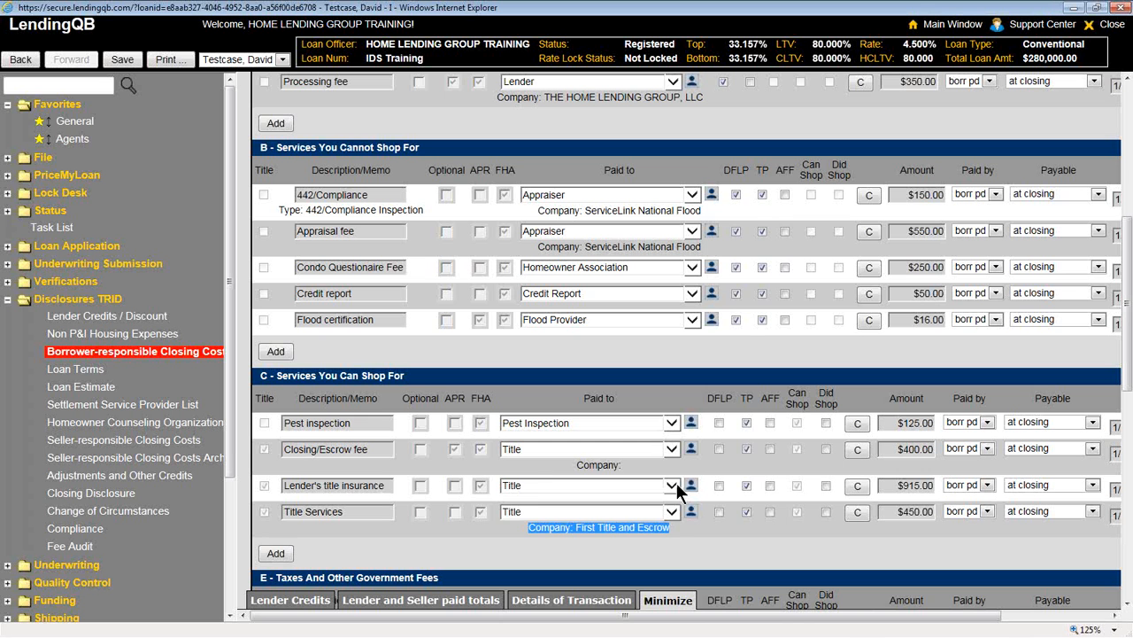
click(673, 485)
click(552, 485)
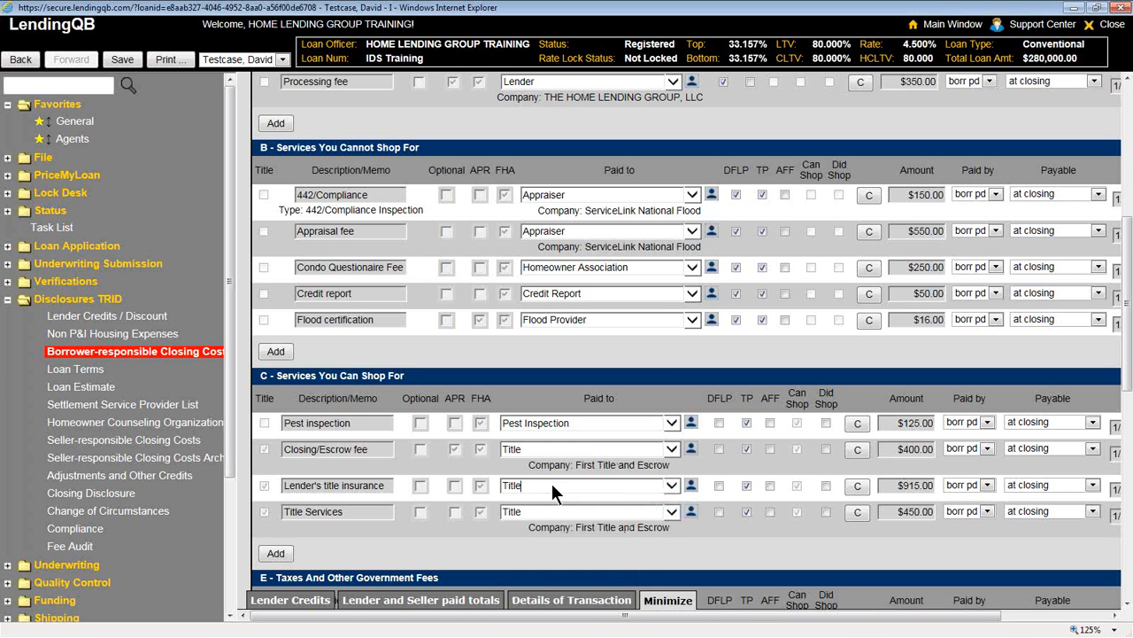
click(691, 485)
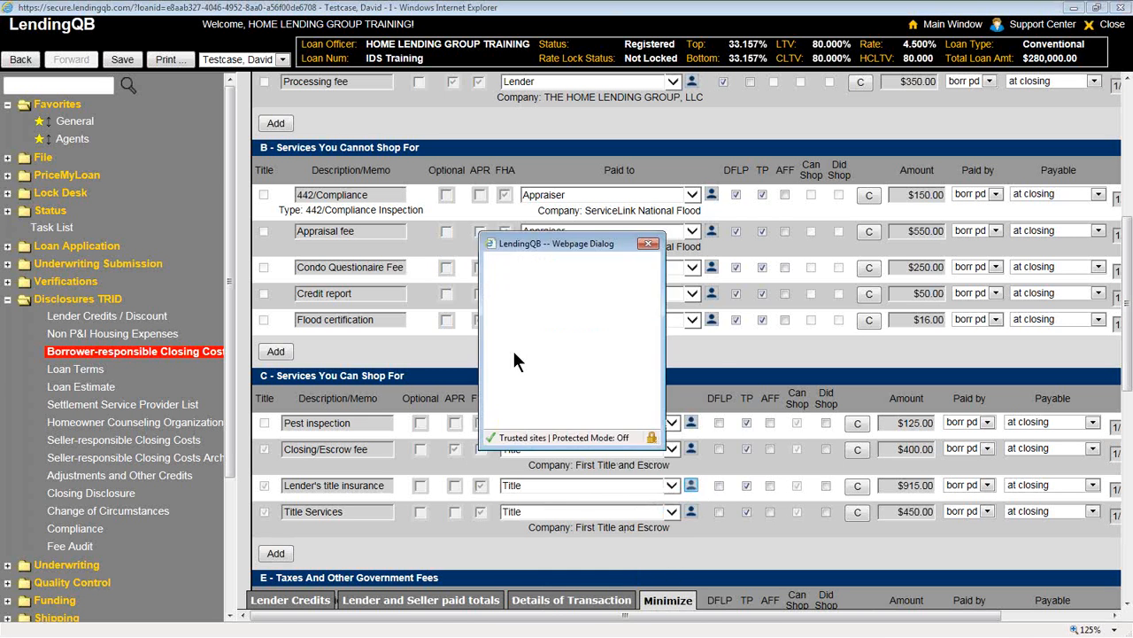
click(21, 240)
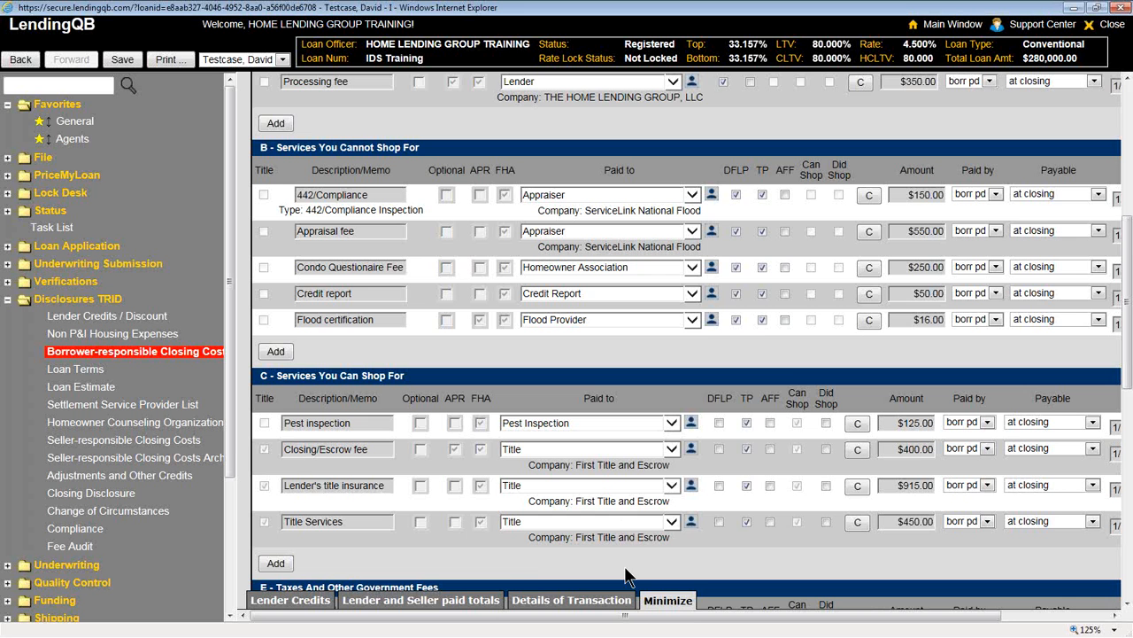
Open the Settlement Service Provider List, saving the closing cost changes.
scroll(720, 545, down, 1)
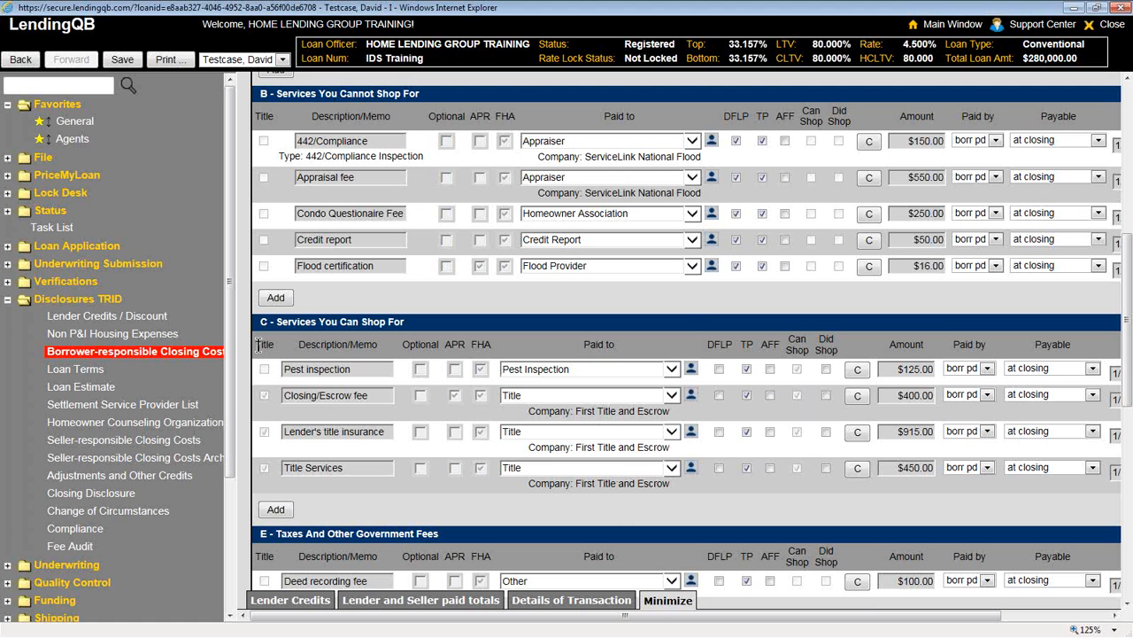
click(100, 405)
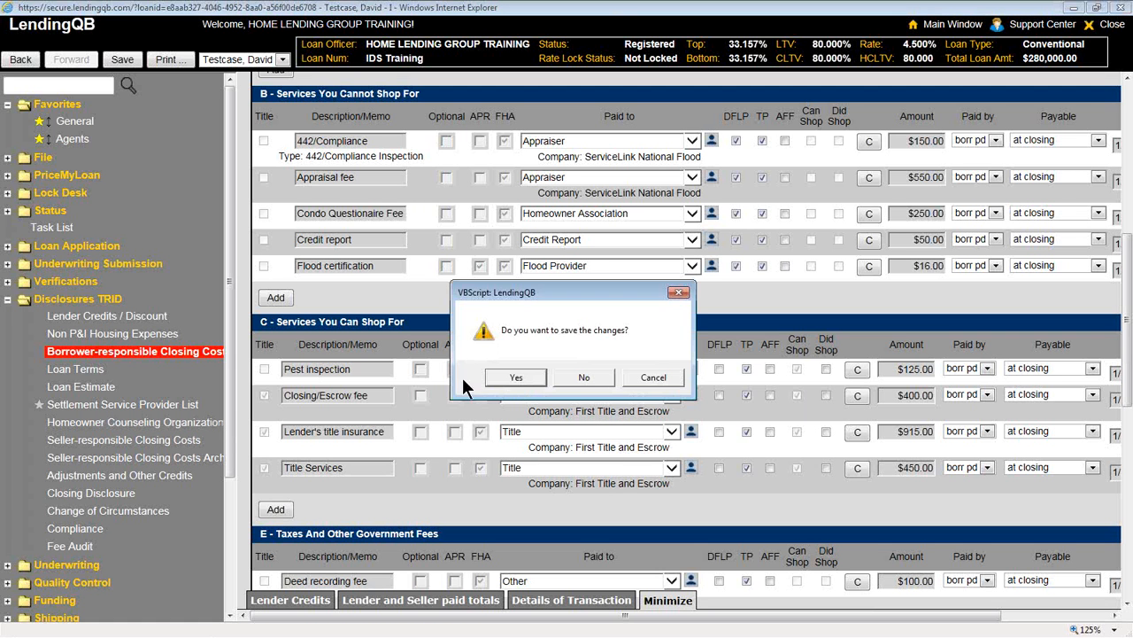
click(517, 378)
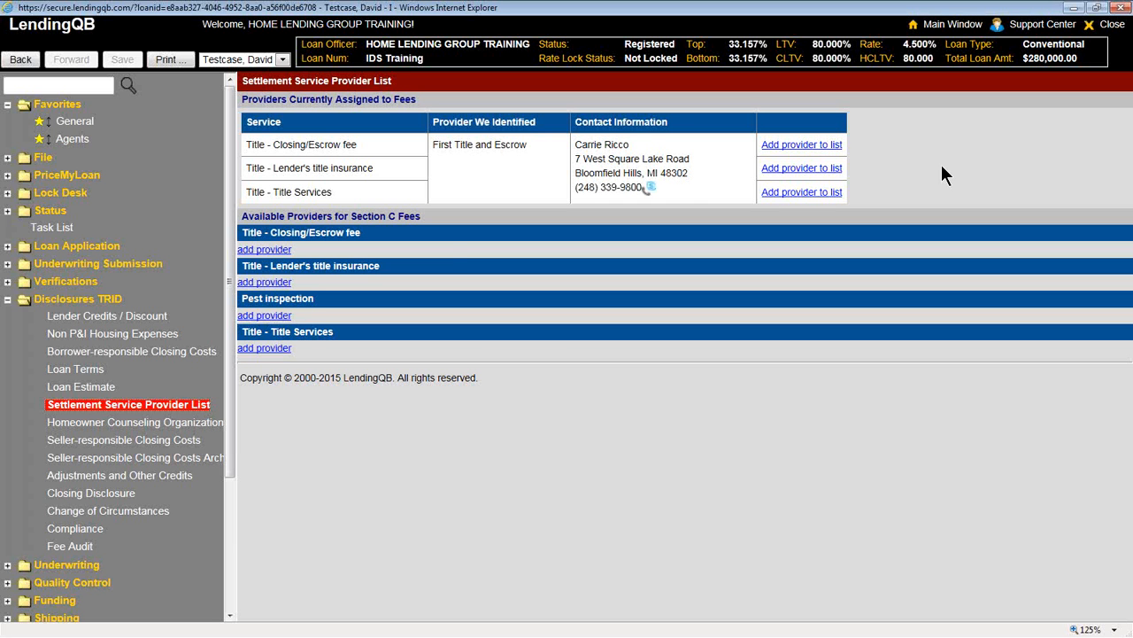
Return to the Borrower-responsible Closing Costs and review the payees and shopping settings in sections A through C.
click(73, 356)
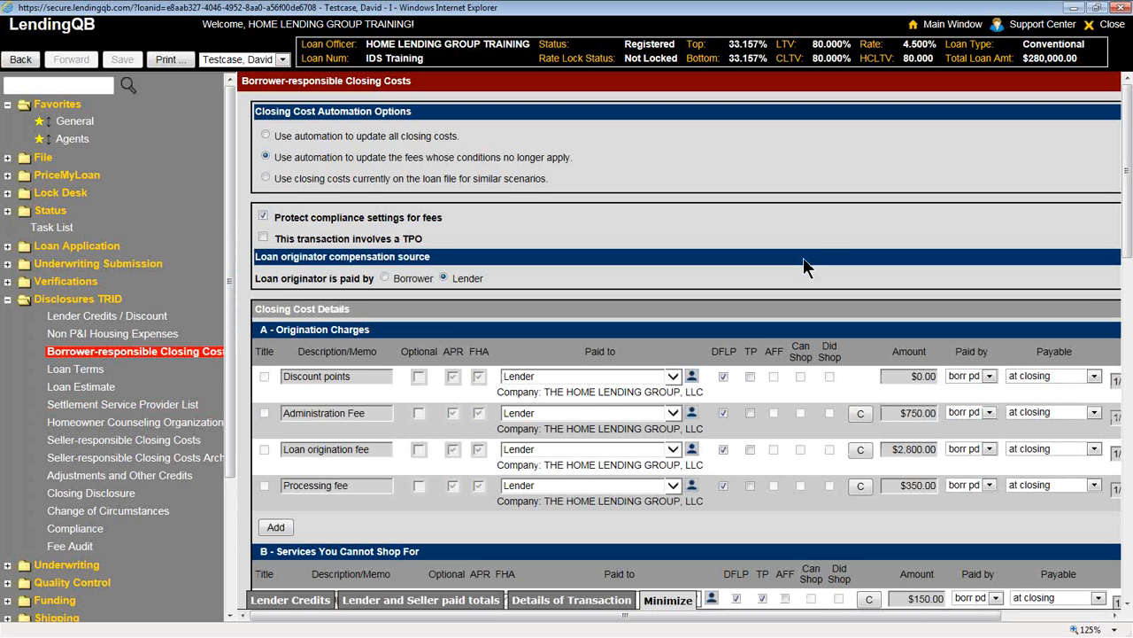
scroll(807, 257, down, 3)
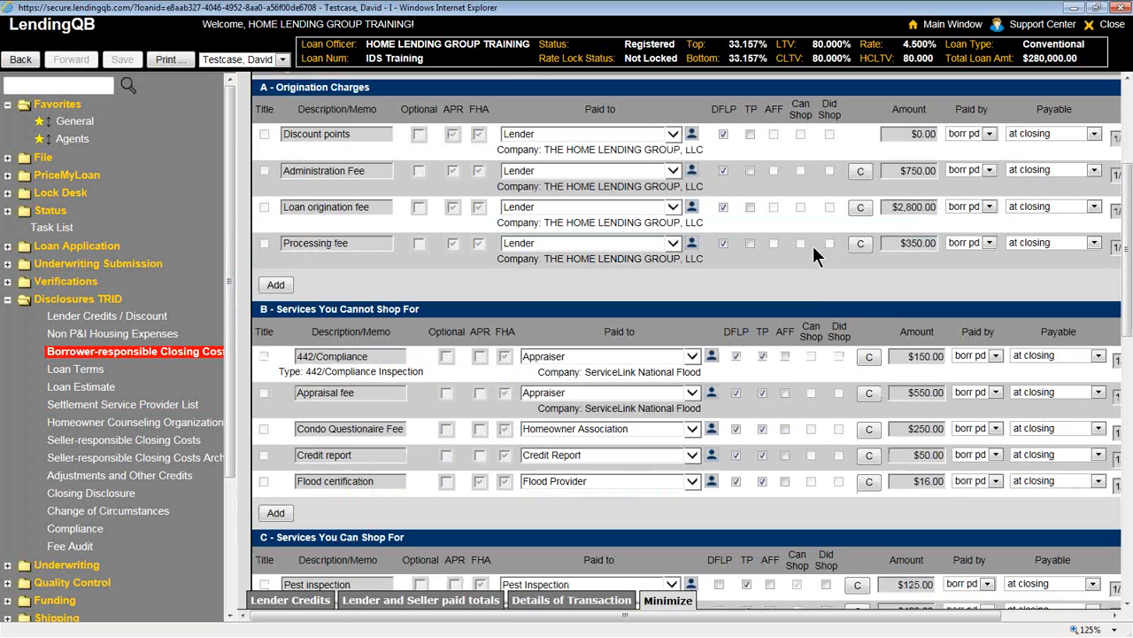
scroll(813, 245, down, 1)
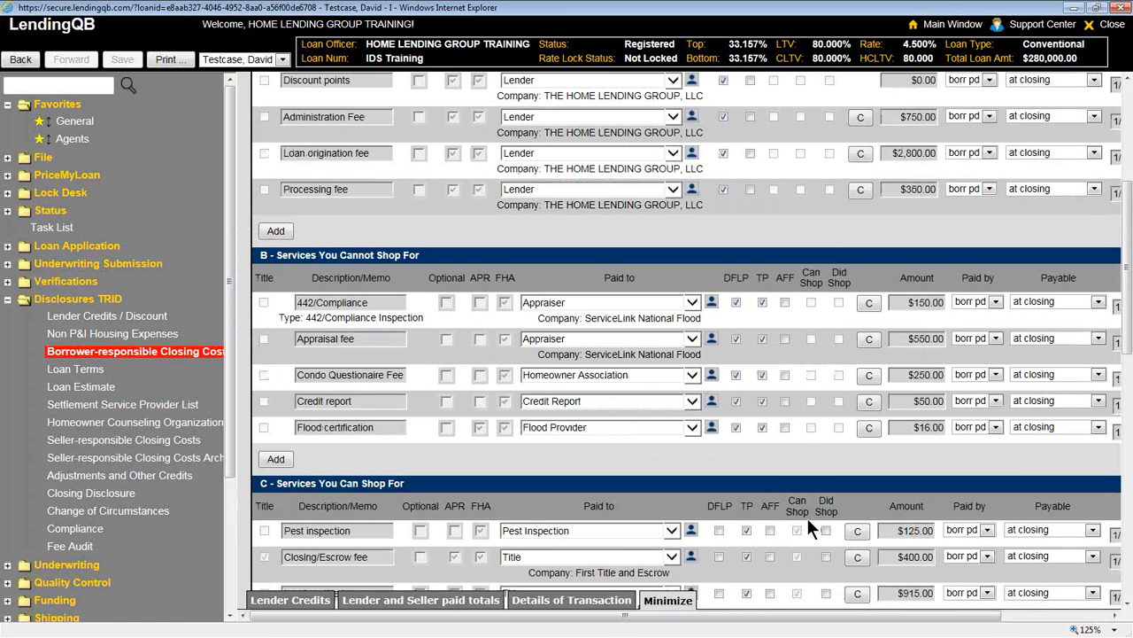
scroll(807, 517, down, 3)
scroll(808, 529, down, 3)
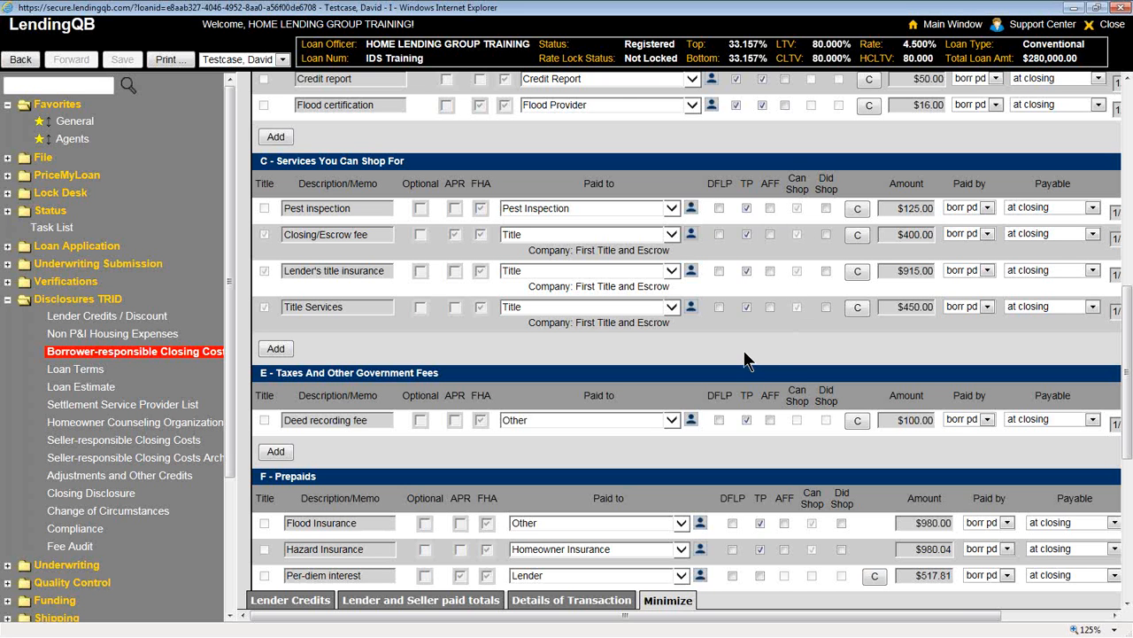
scroll(740, 346, up, 3)
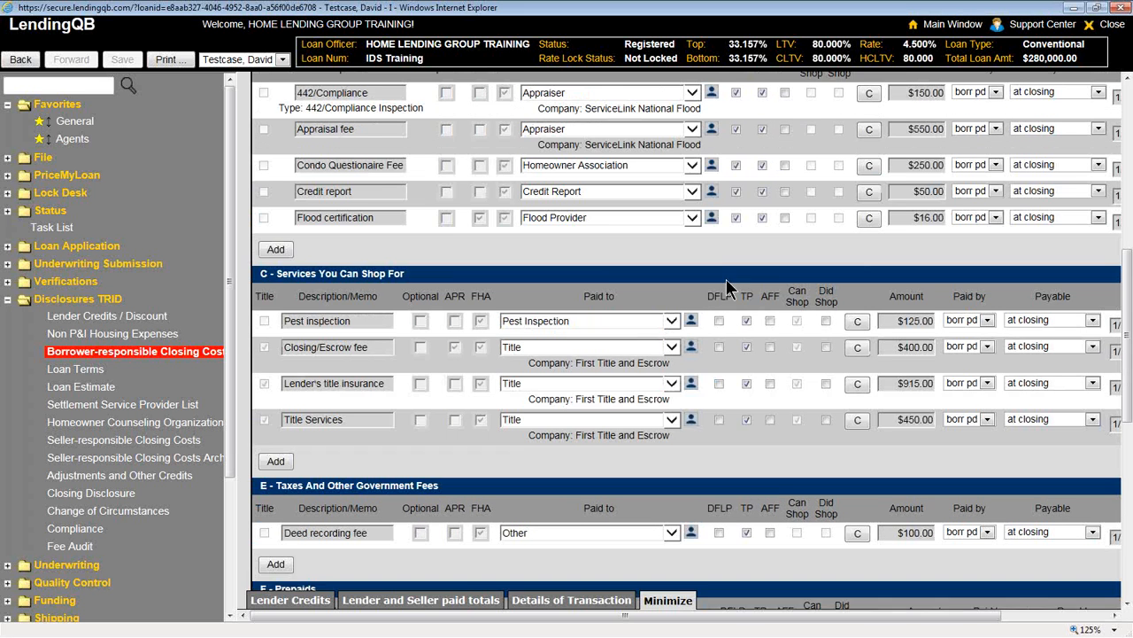
scroll(695, 111, up, 4)
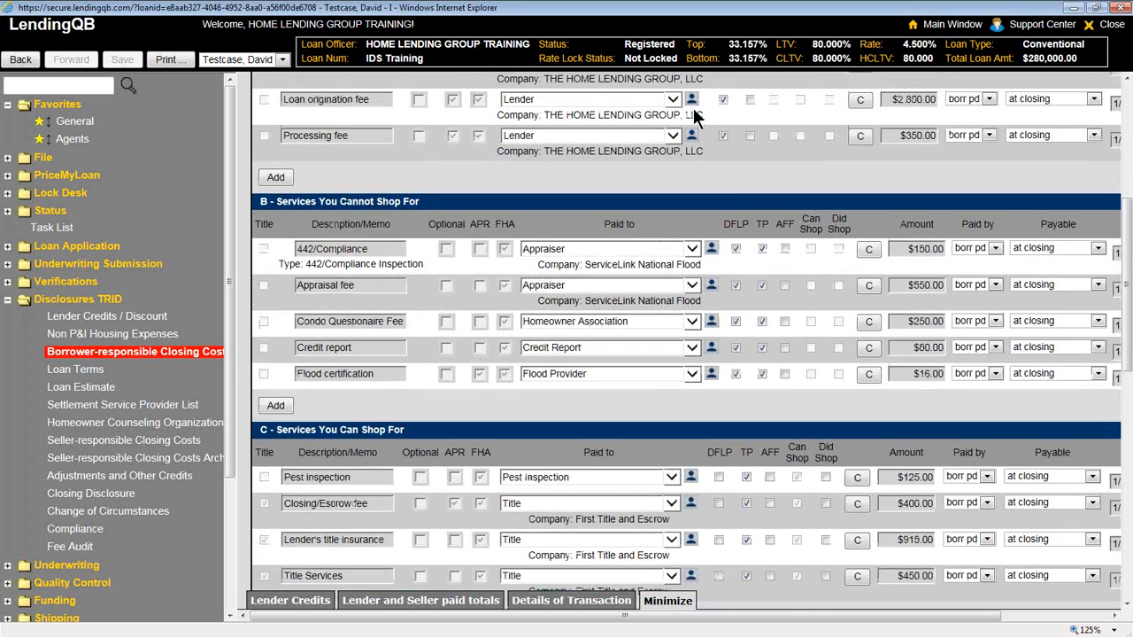
scroll(696, 115, up, 2)
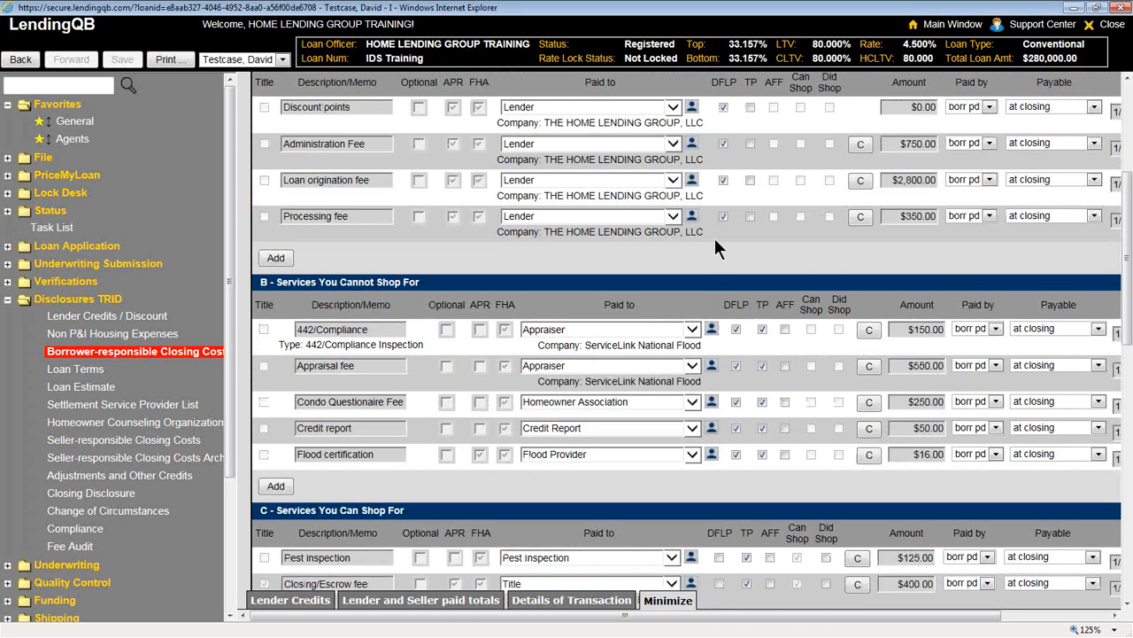
Assign USAA from the Homeowner Insurance contact entries to the Hazard Insurance prepaid, accepting its addition to the official contact list.
scroll(714, 240, down, 7)
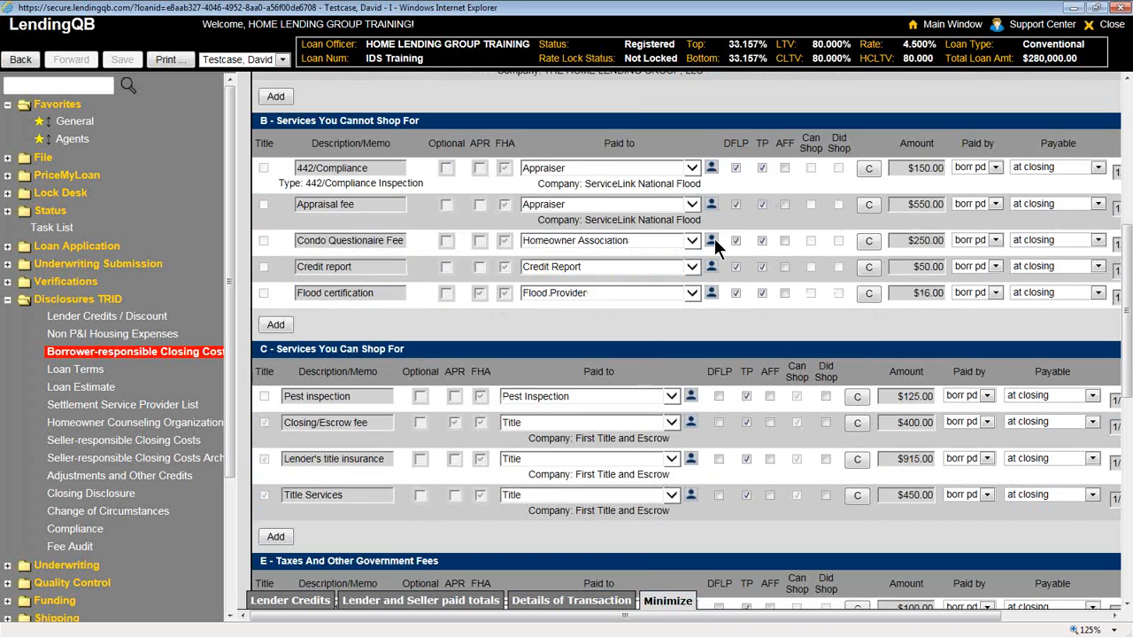
scroll(715, 254, down, 6)
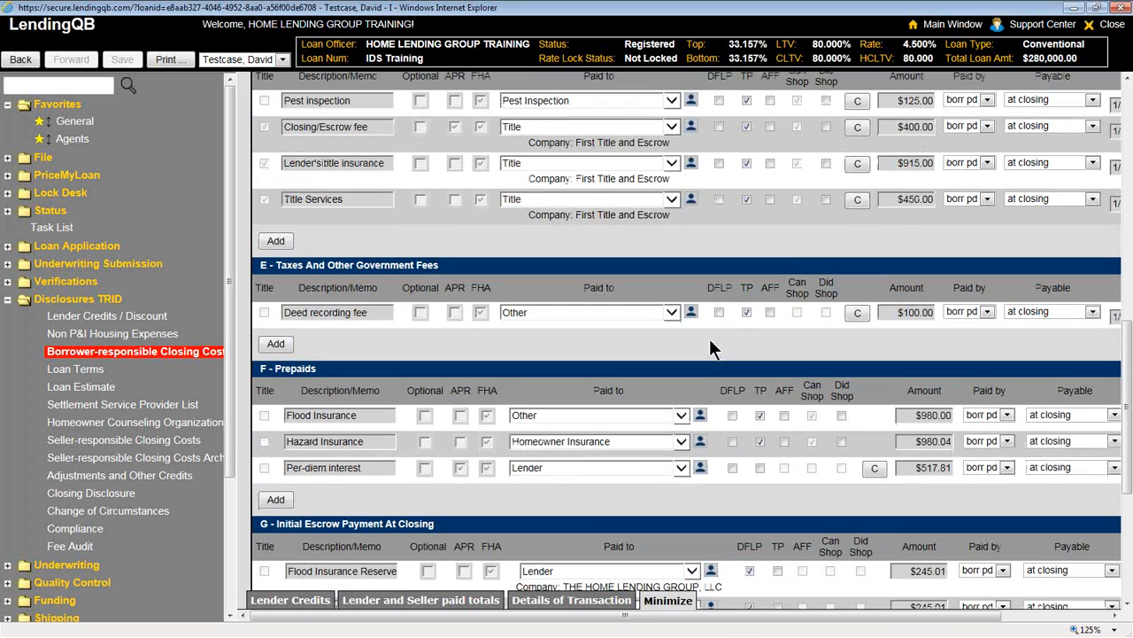
scroll(708, 339, down, 2)
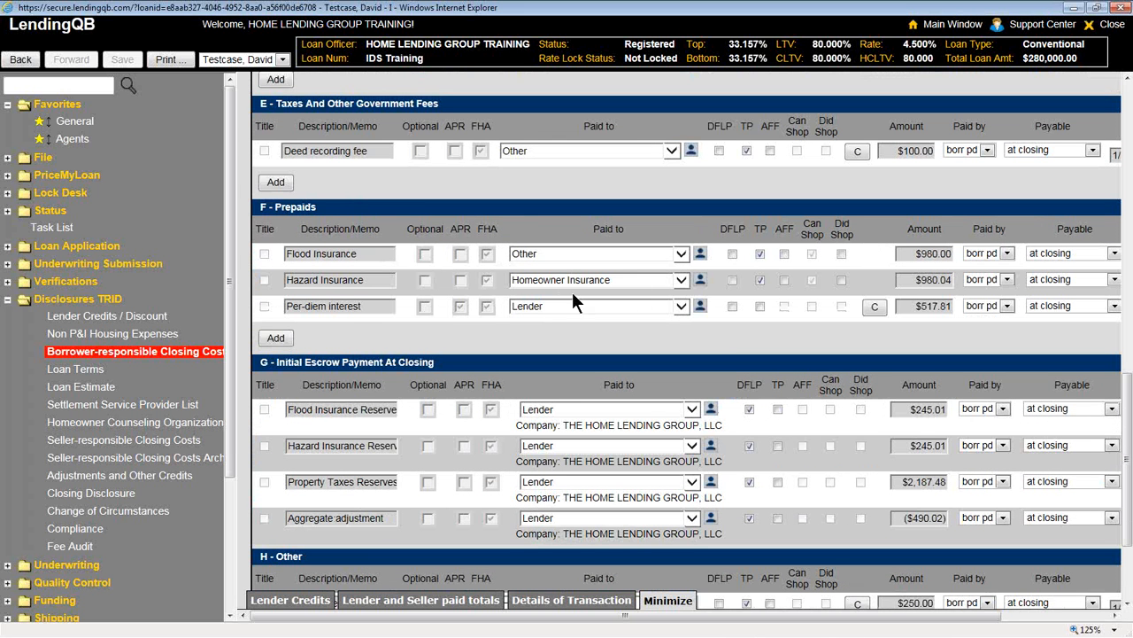
click(700, 281)
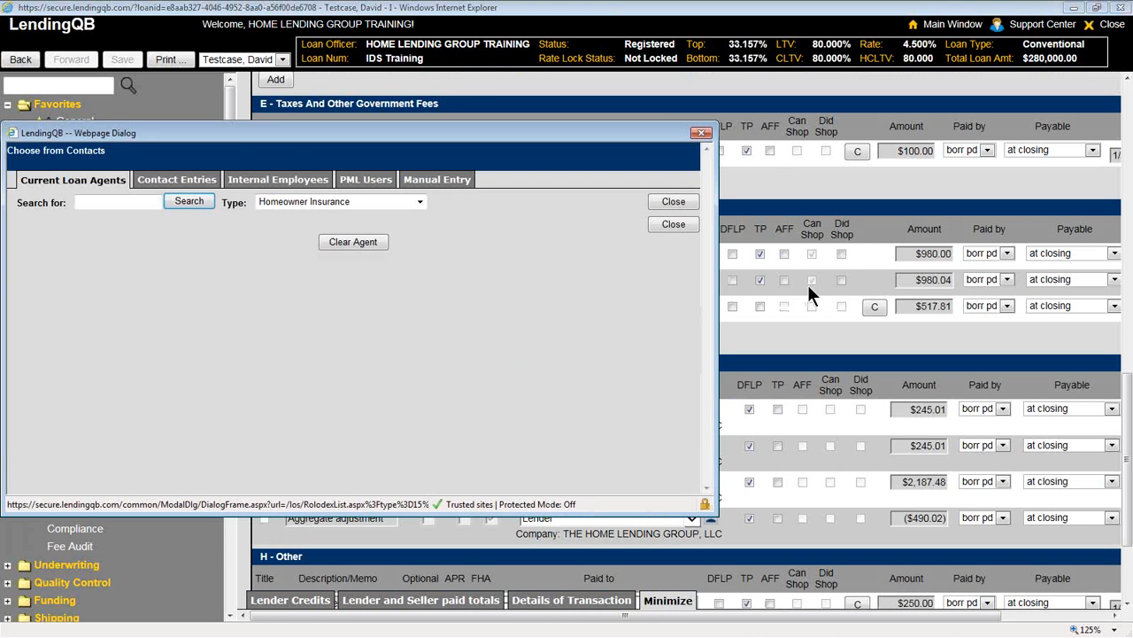
click(175, 181)
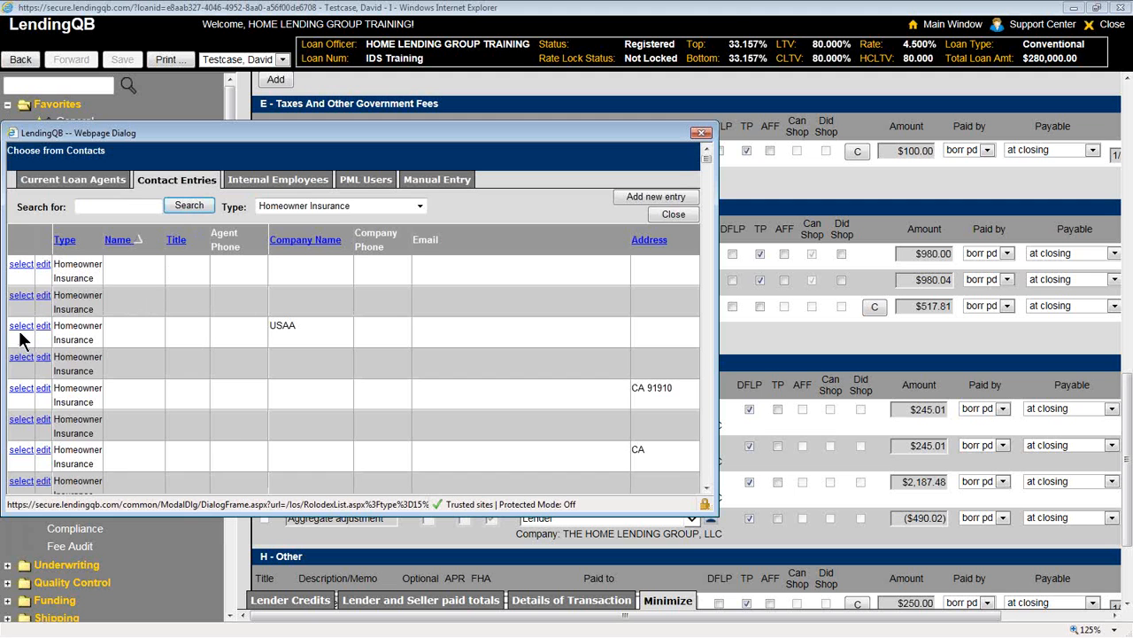
scroll(202, 328, down, 3)
scroll(201, 323, down, 1)
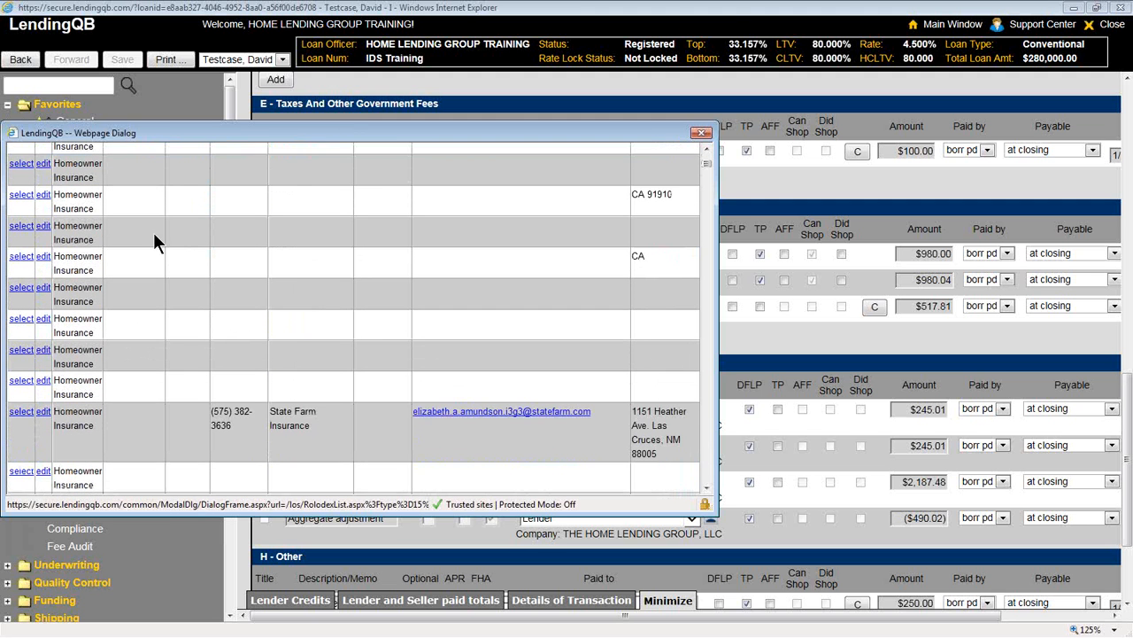
scroll(141, 204, up, 2)
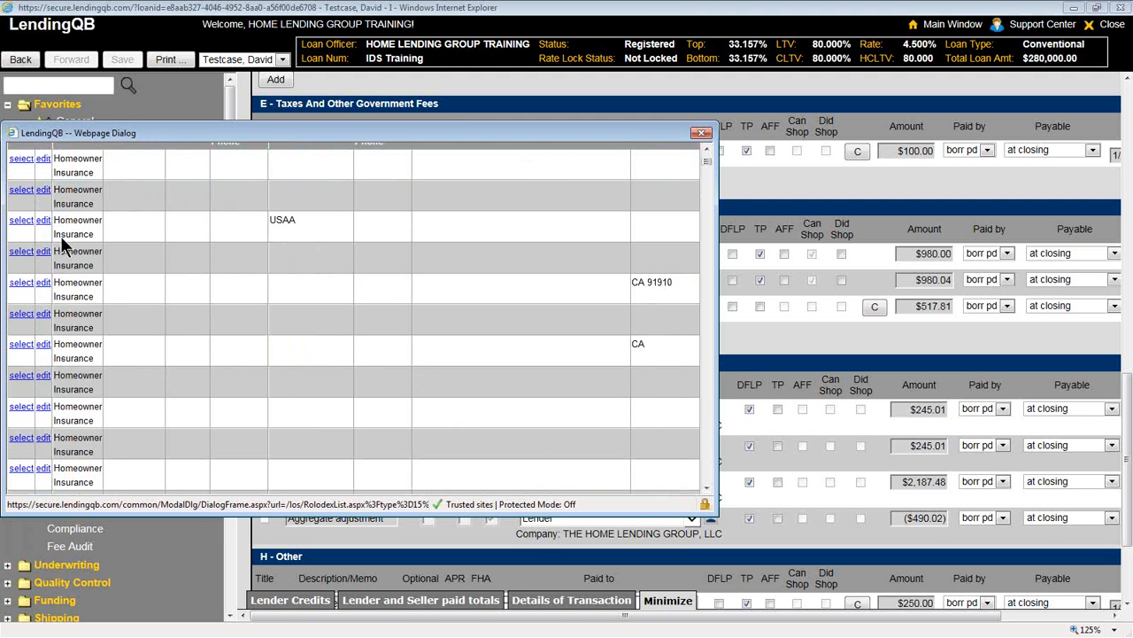
click(20, 220)
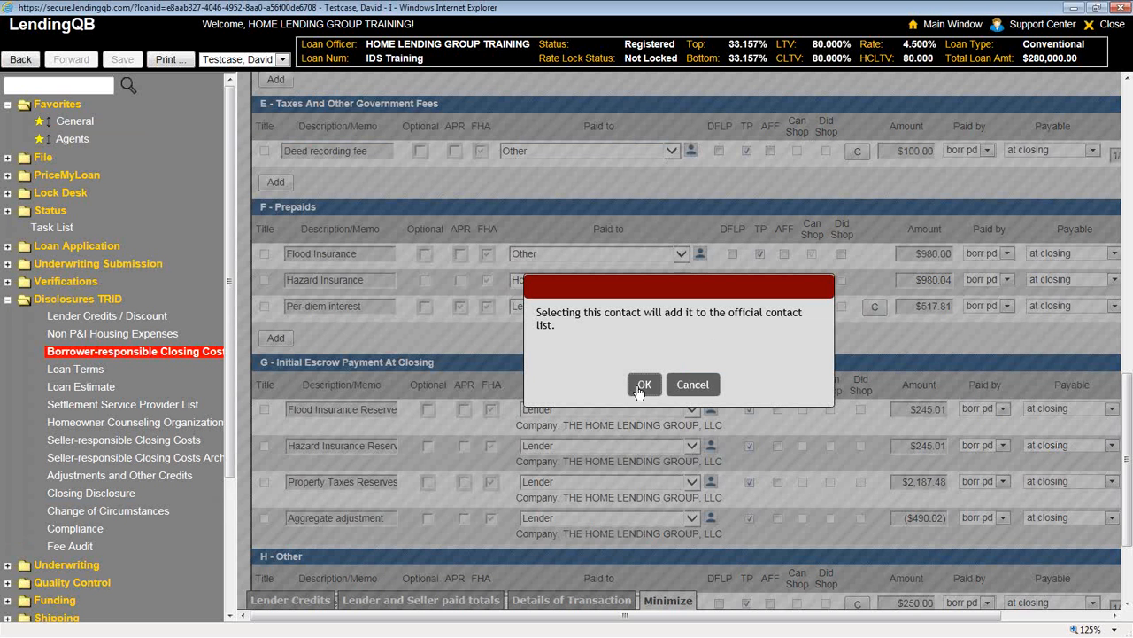
click(642, 386)
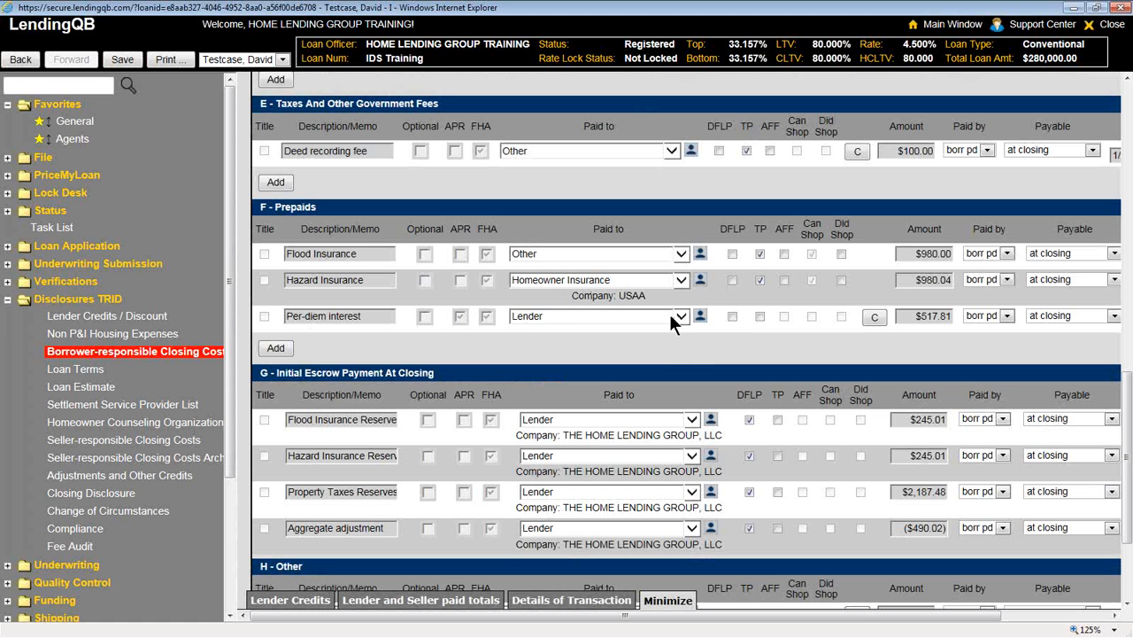
Check the providers assigned to fees in the Settlement Service Provider List and return to the Borrower-responsible Closing Costs.
click(78, 403)
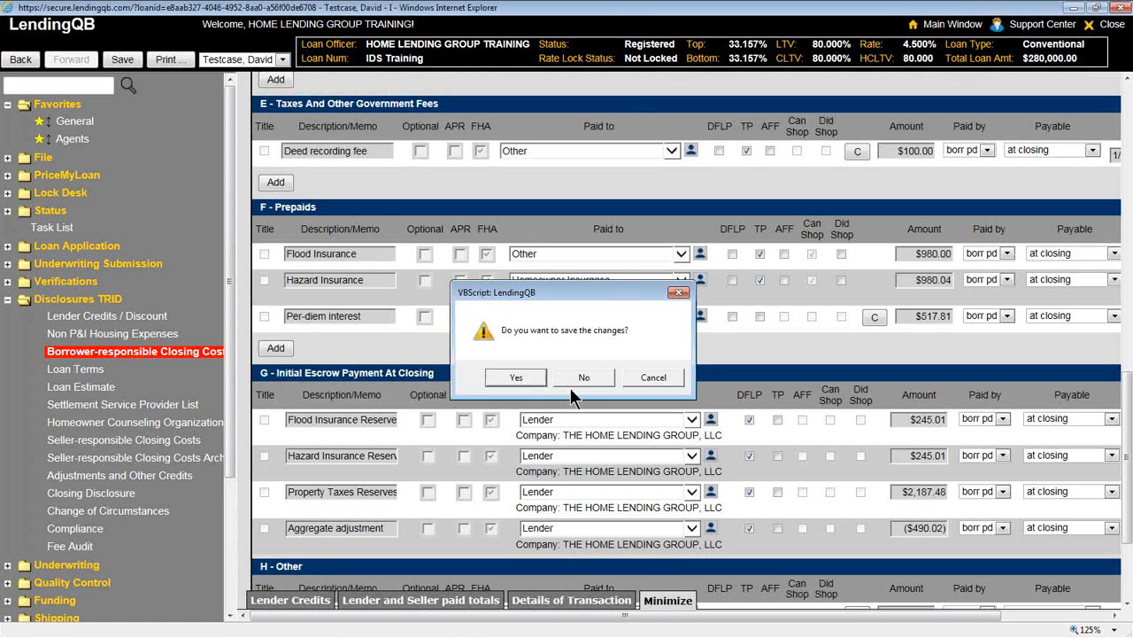
click(574, 381)
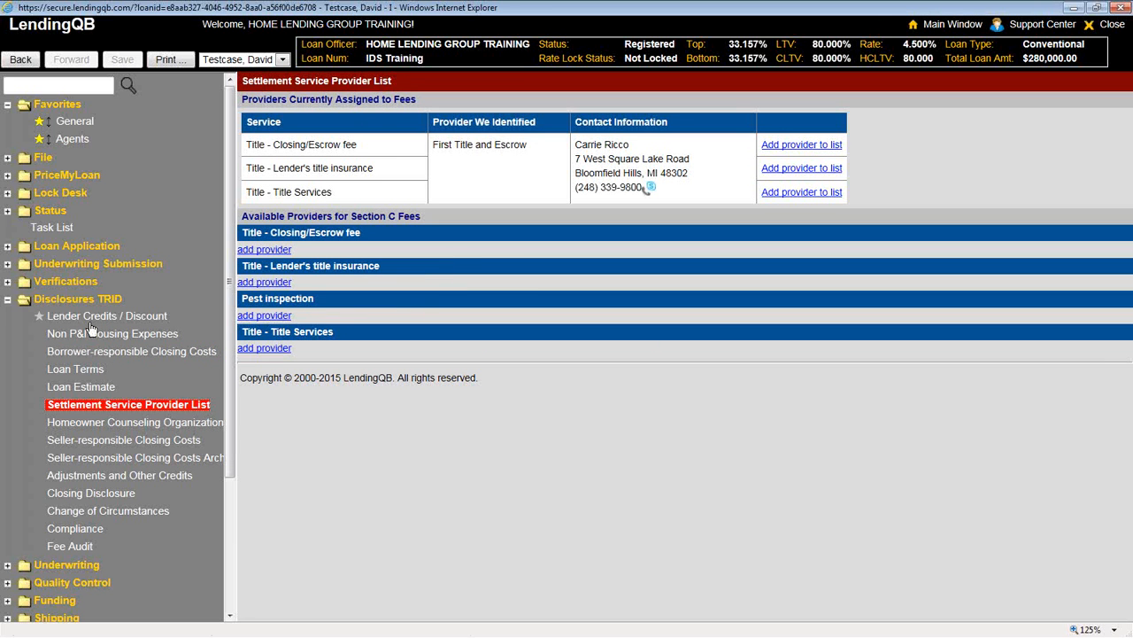
click(100, 351)
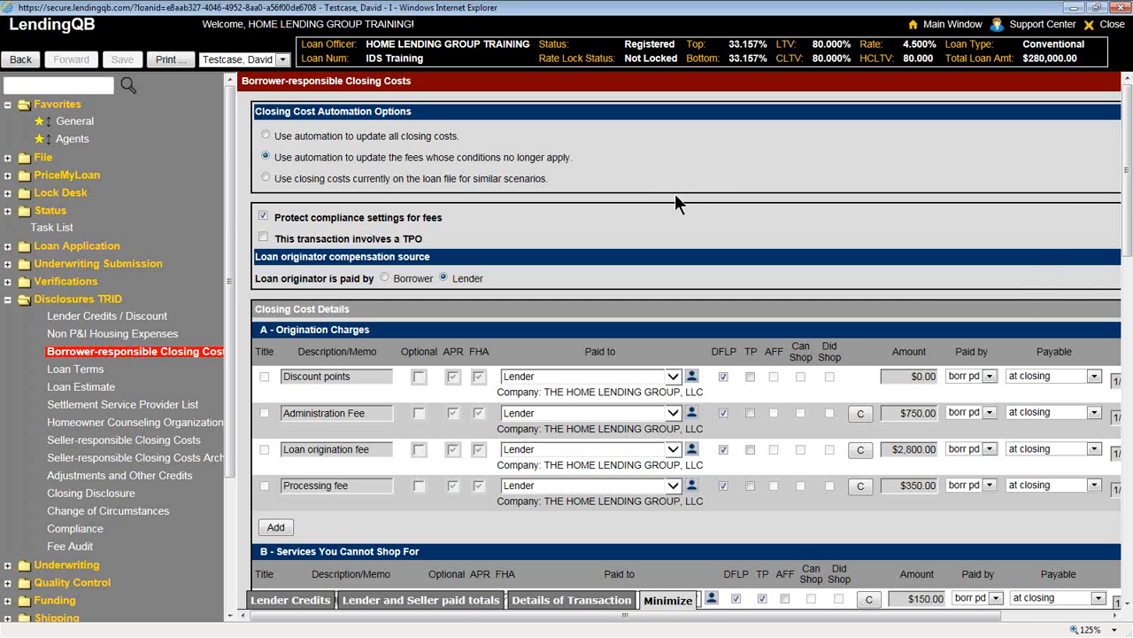
Review the fees, payees and amounts in closing cost sections A through H.
scroll(684, 290, down, 3)
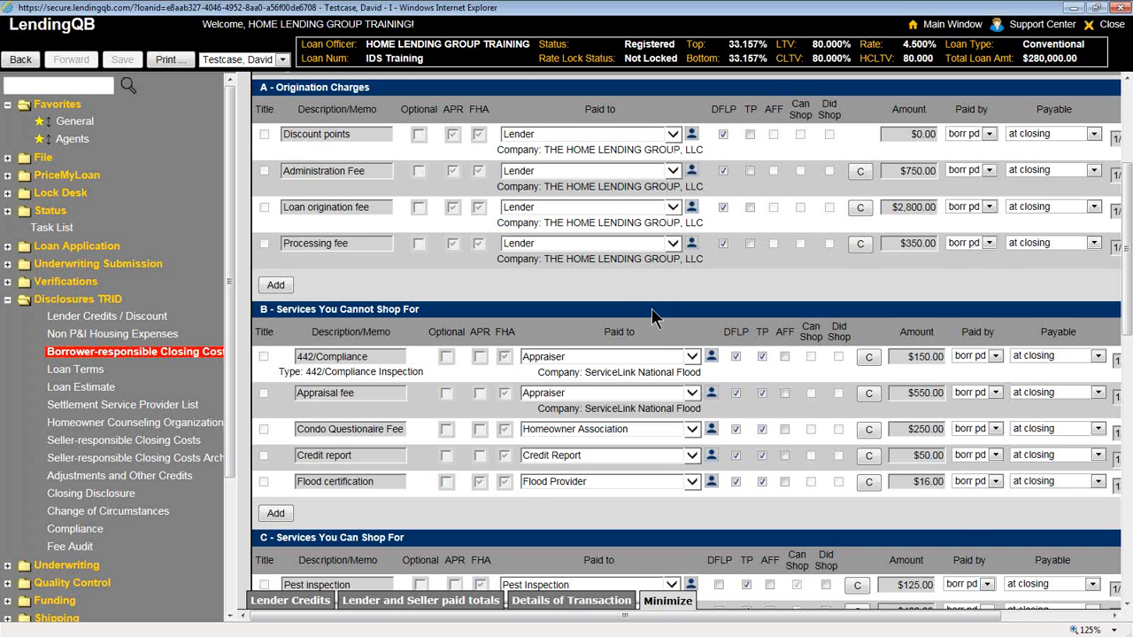
scroll(660, 473, down, 3)
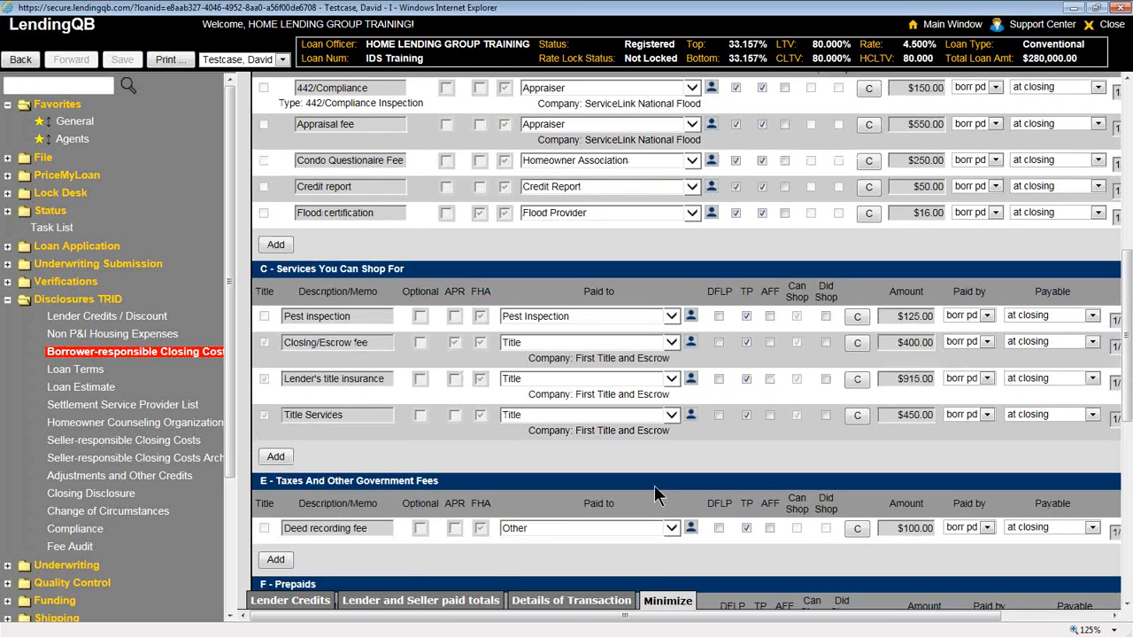
scroll(651, 487, down, 7)
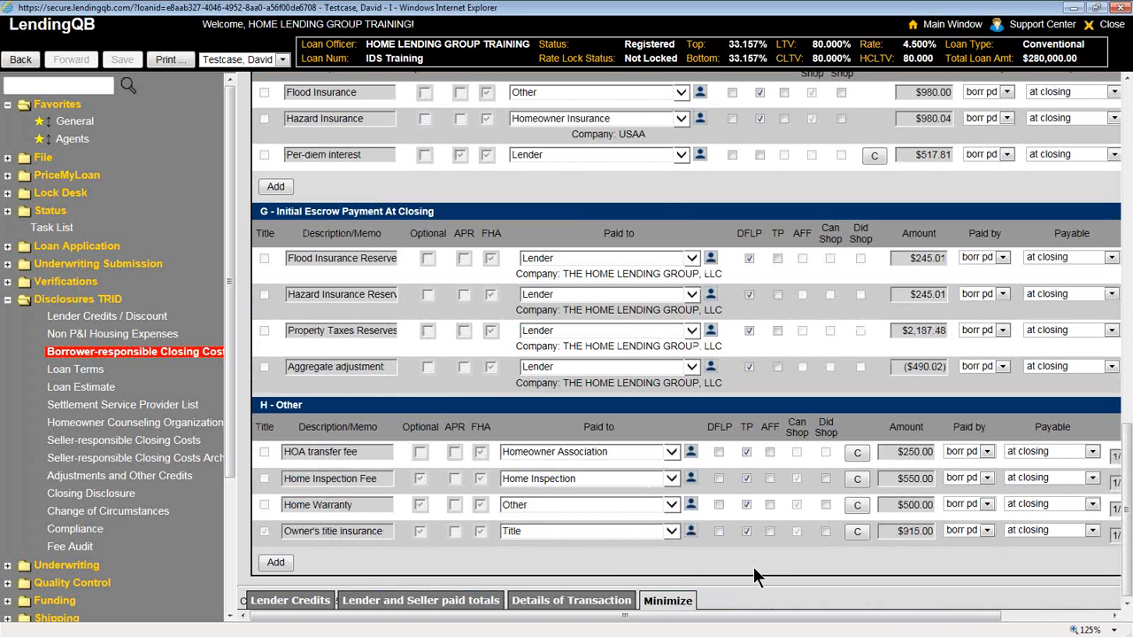
scroll(754, 568, up, 5)
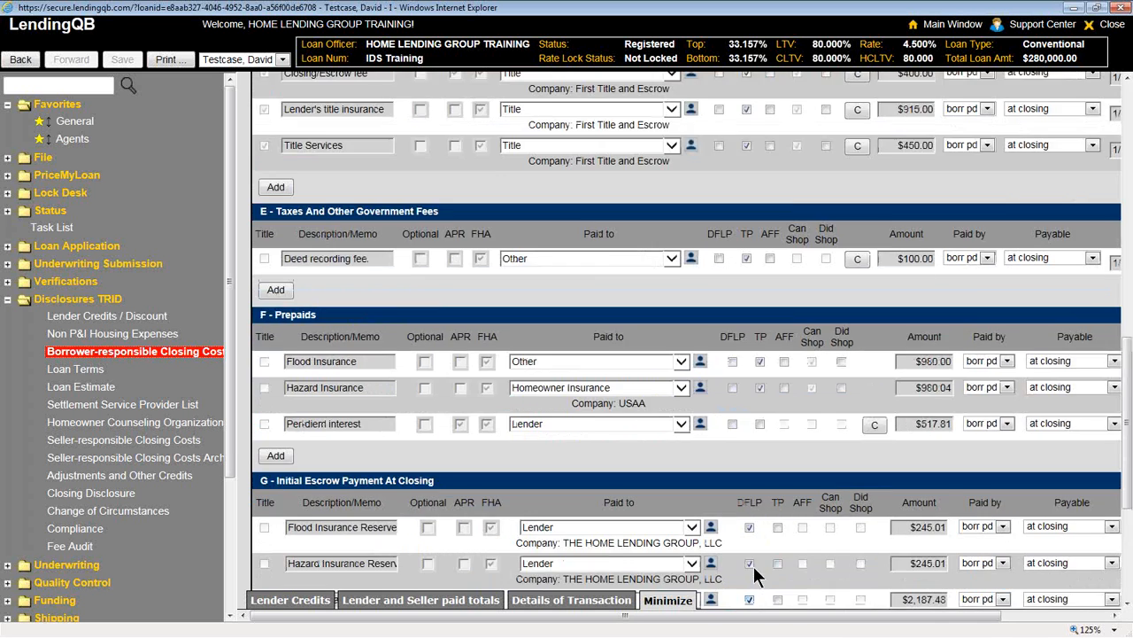
scroll(755, 571, up, 3)
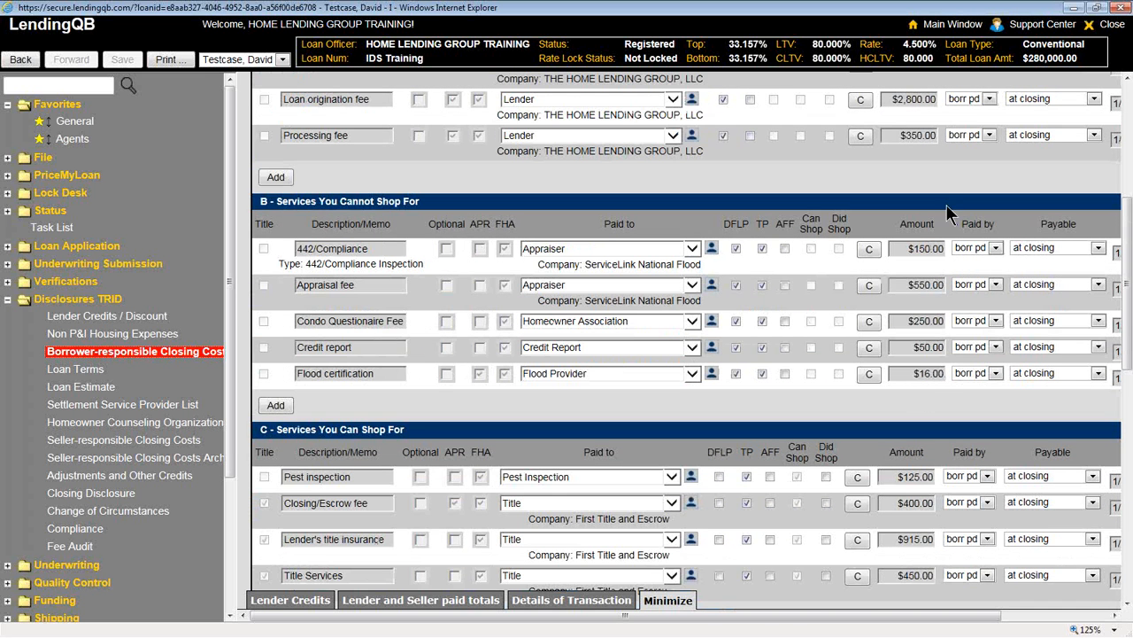
scroll(935, 462, up, 3)
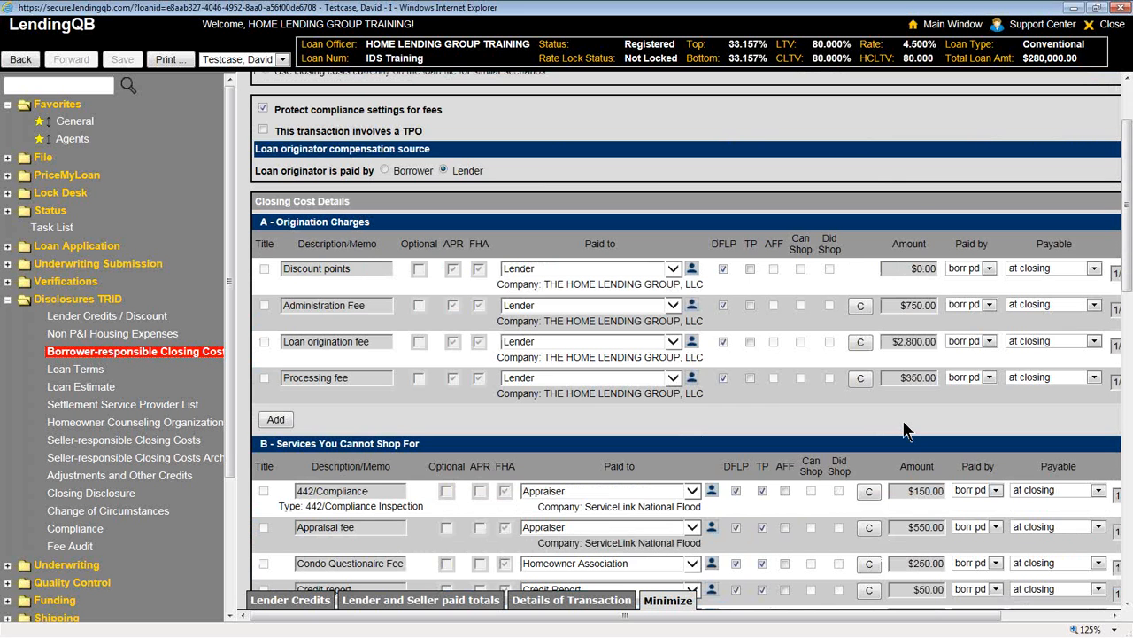
View the fees available to add to section B - Services You Cannot Shop For, and close the list without adding any.
scroll(898, 430, down, 1)
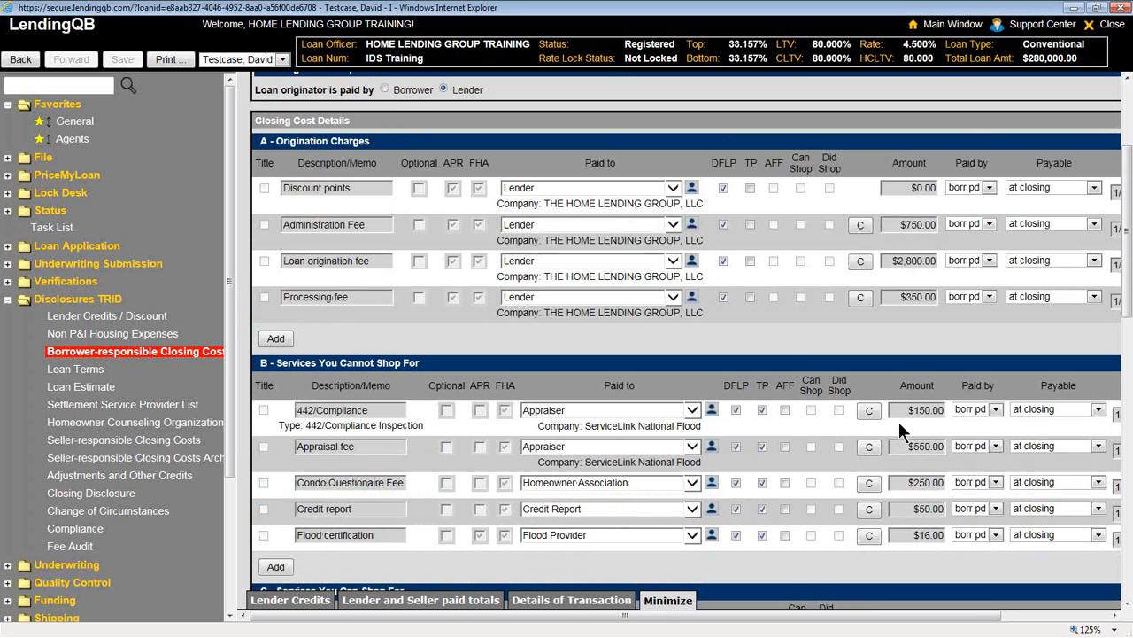
scroll(733, 452, down, 1)
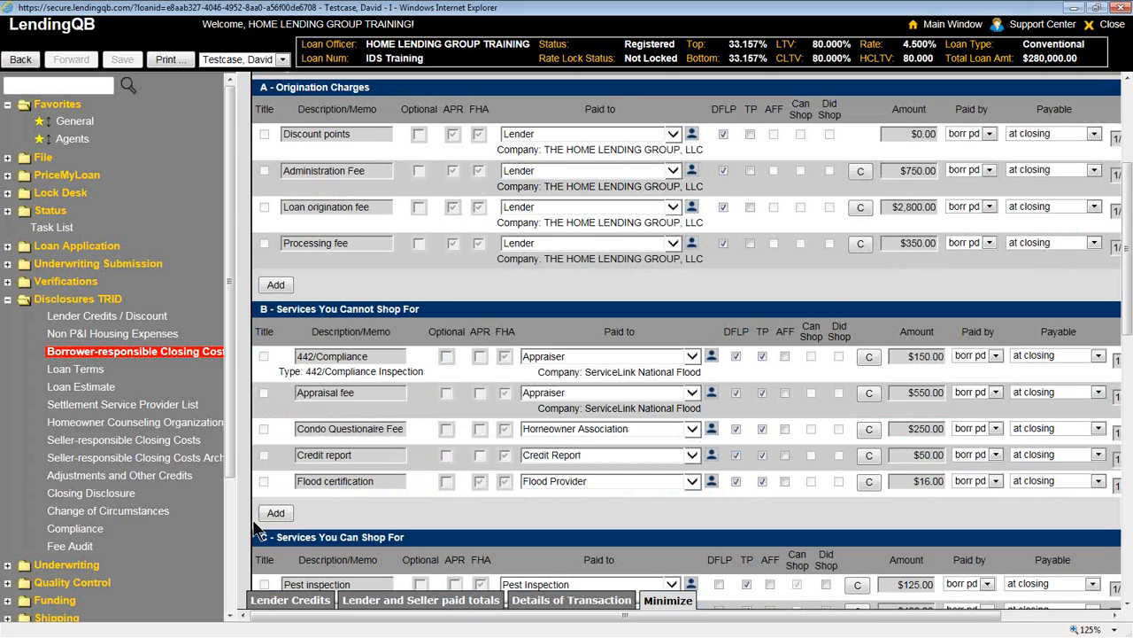
click(270, 515)
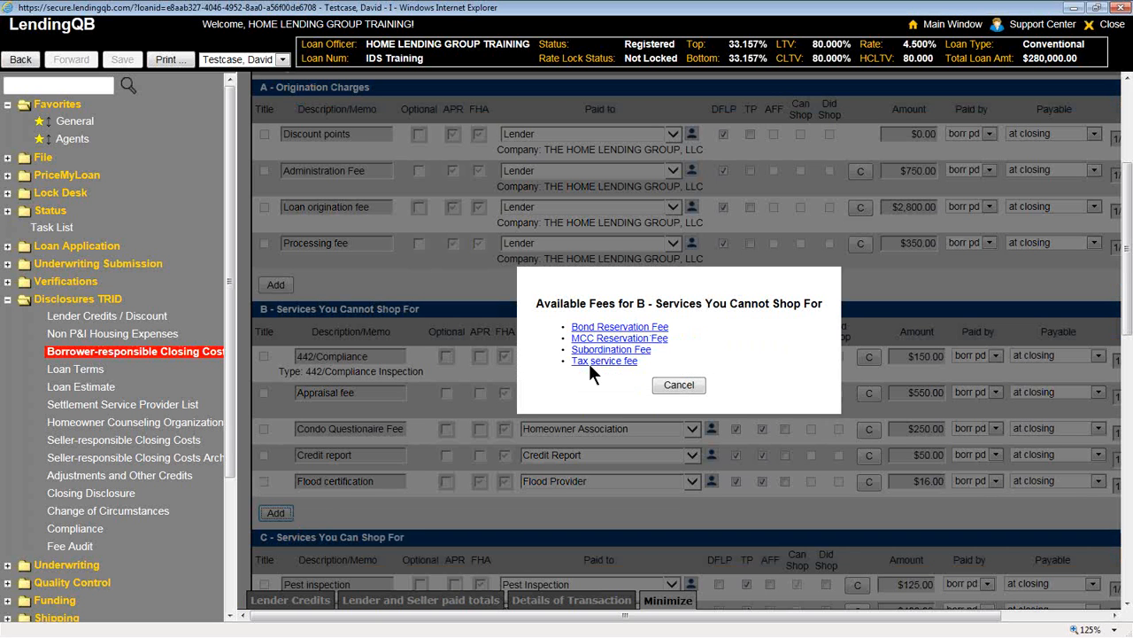
click(680, 385)
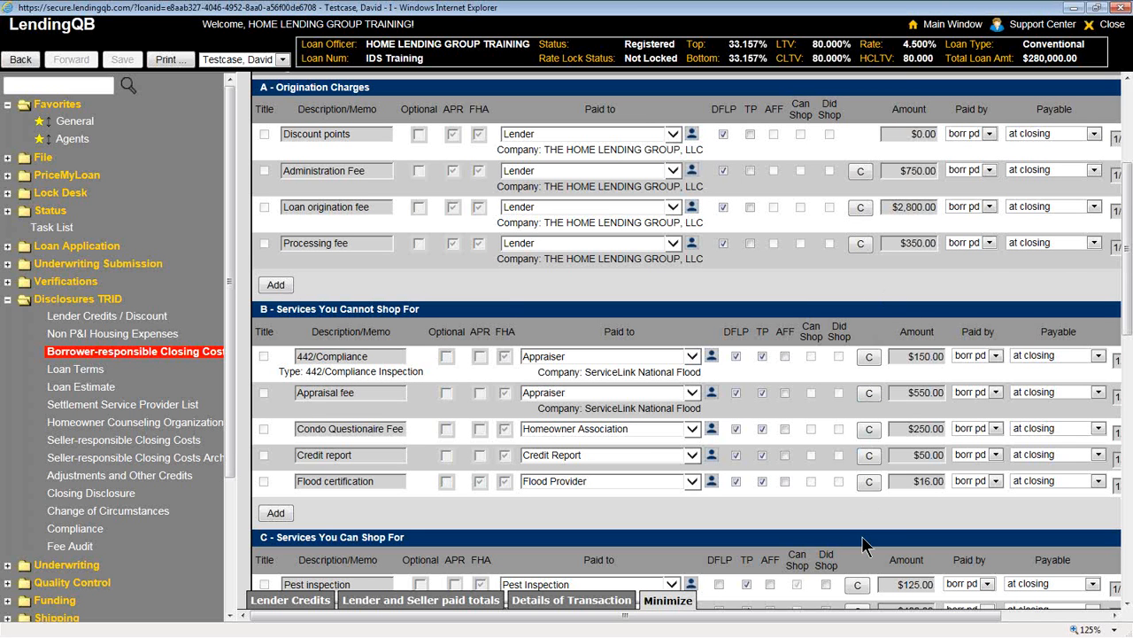
Set the Processing fee's fixed amount to $450 in its calculation settings.
click(859, 242)
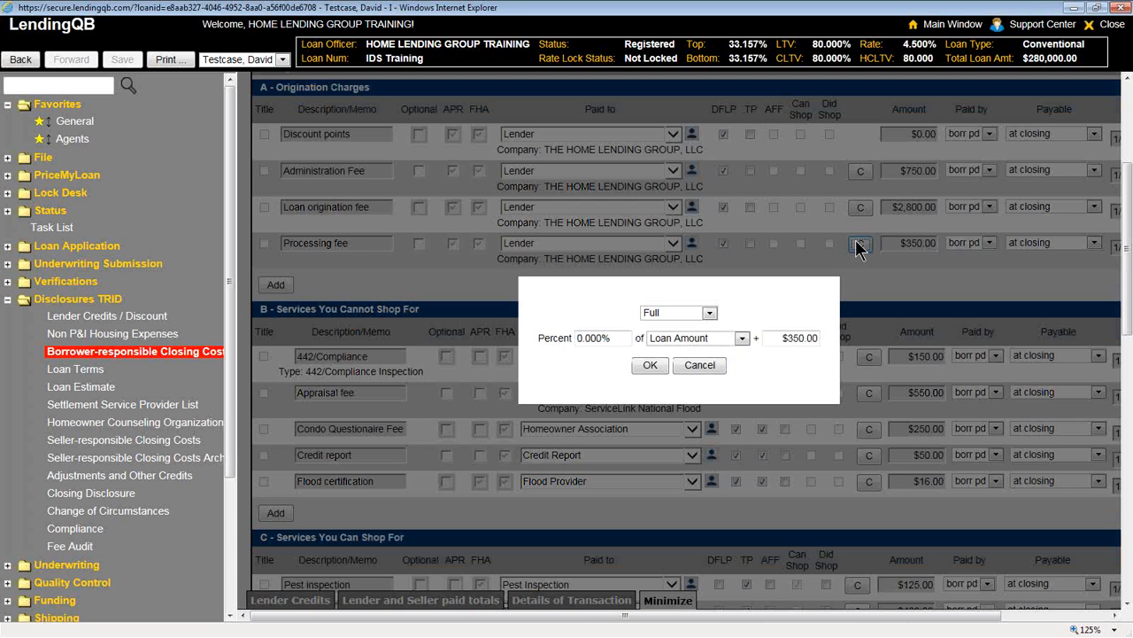
click(775, 341)
text(450)
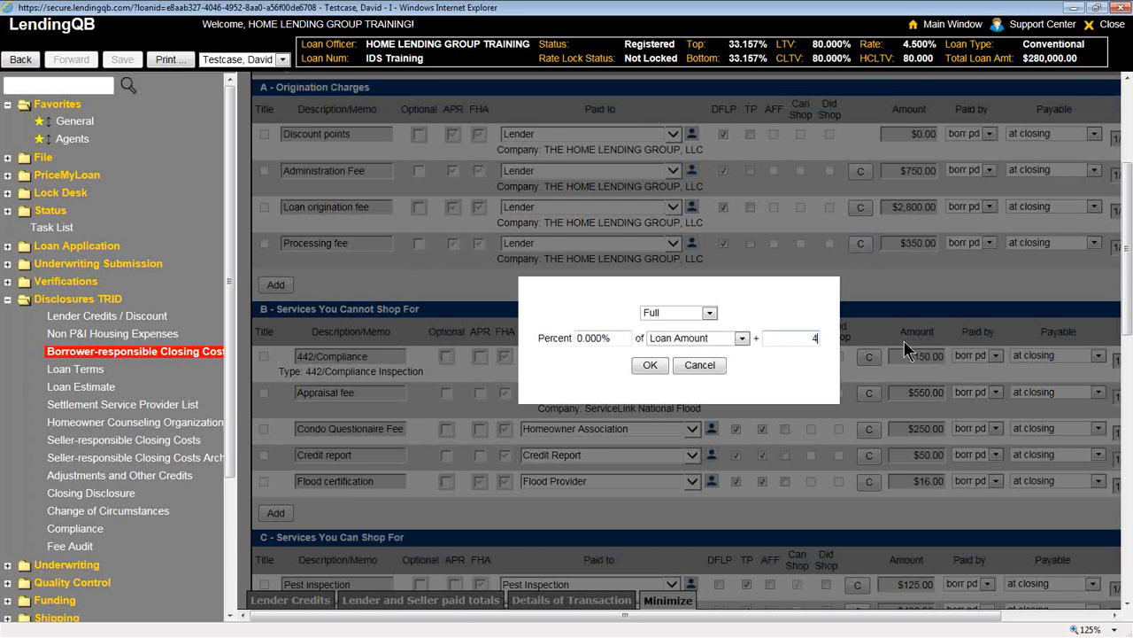
click(649, 366)
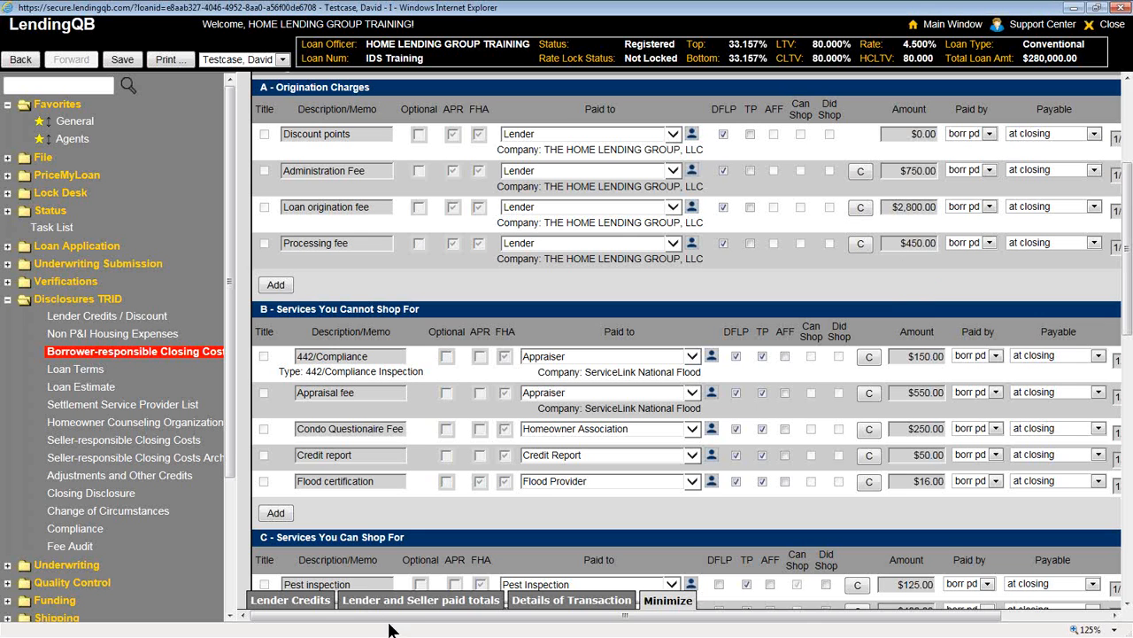
Show the lender and seller paid totals, and set the Administration Fee and Loan origination fee as paid by seller.
click(426, 602)
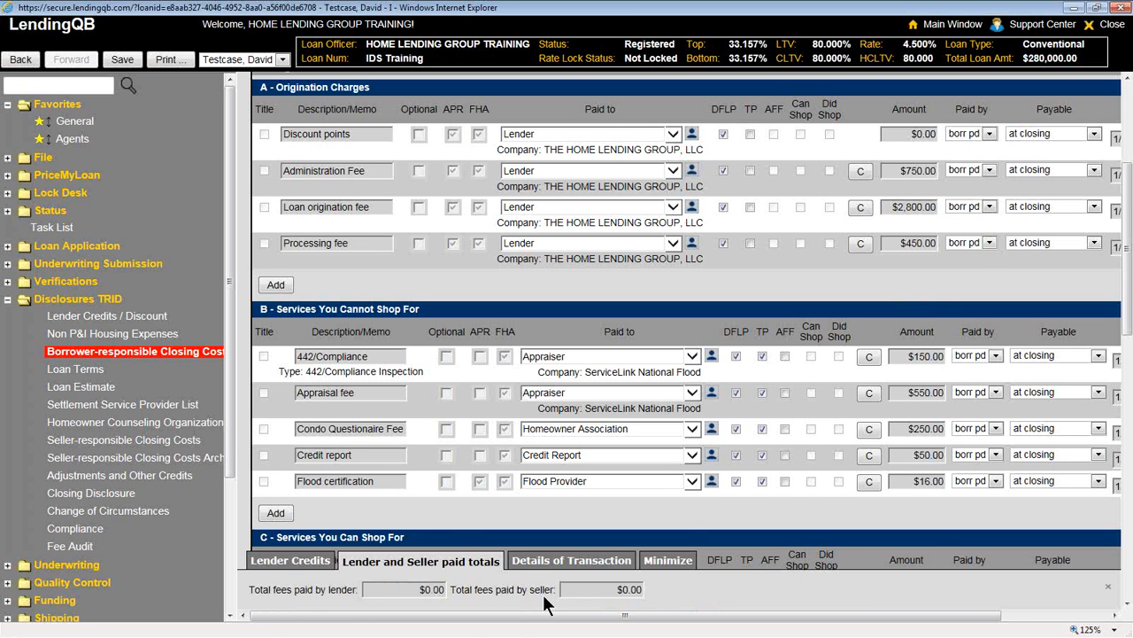
click(964, 171)
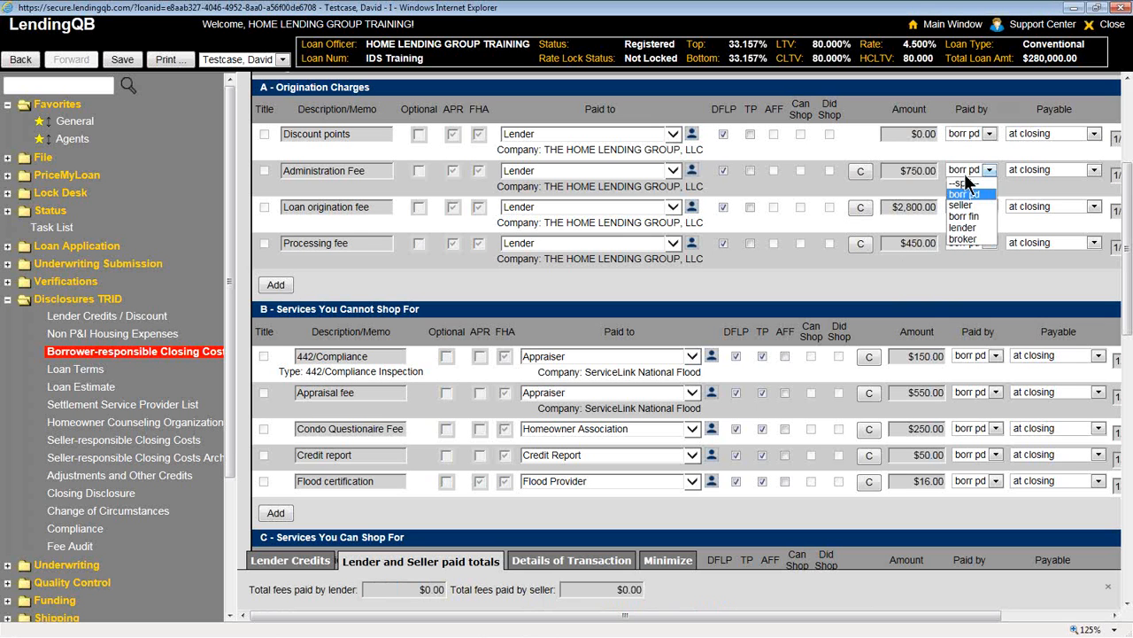
click(961, 204)
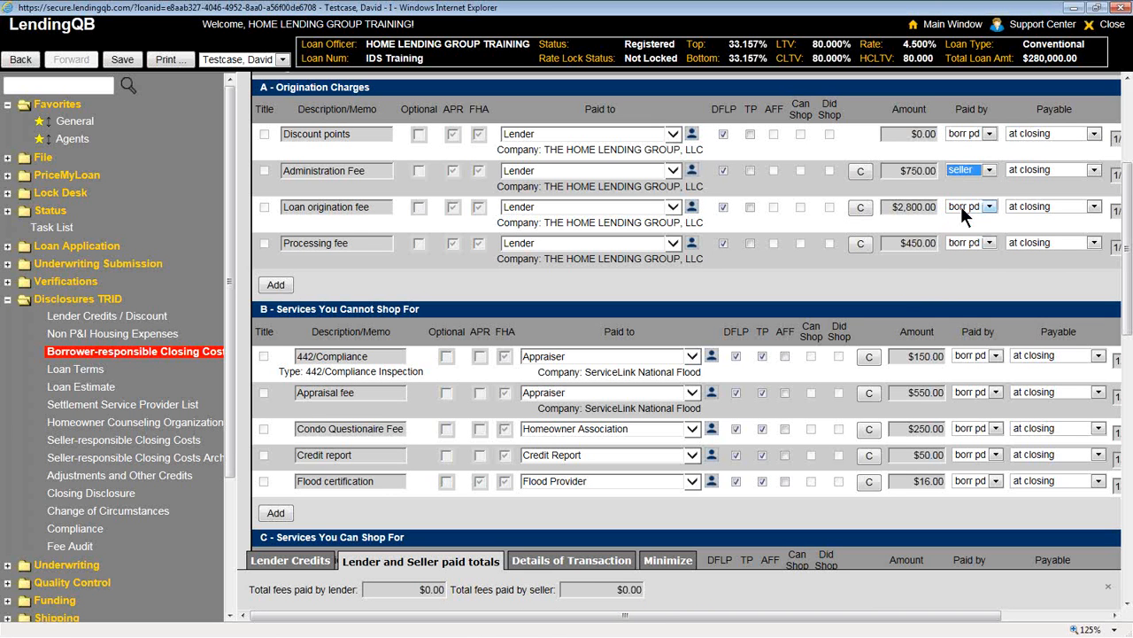
click(963, 207)
click(964, 242)
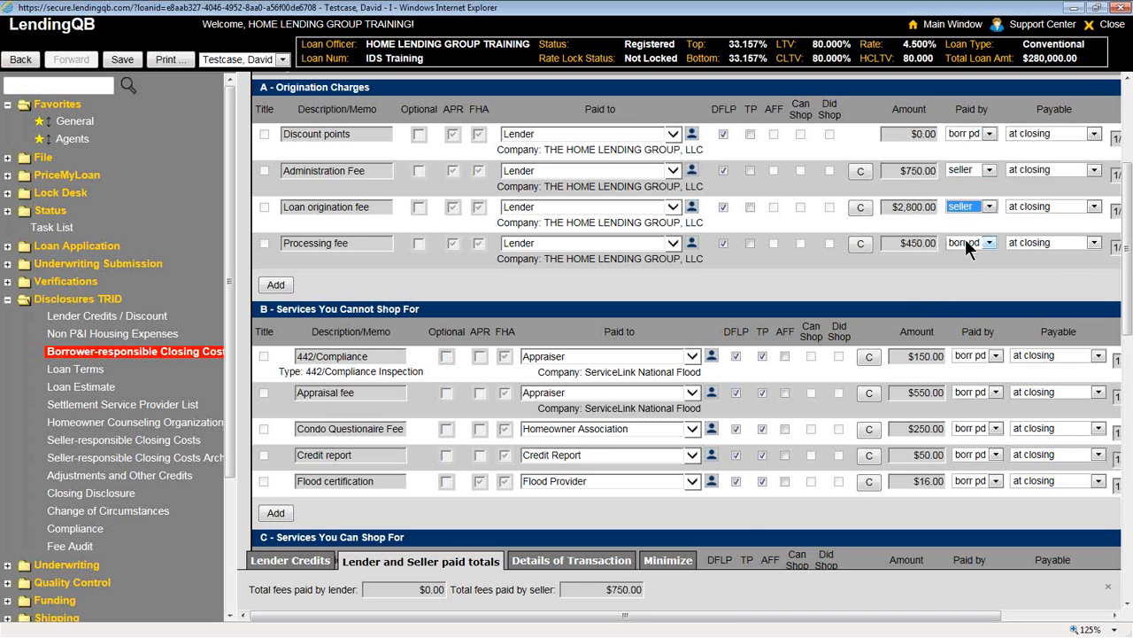
click(614, 601)
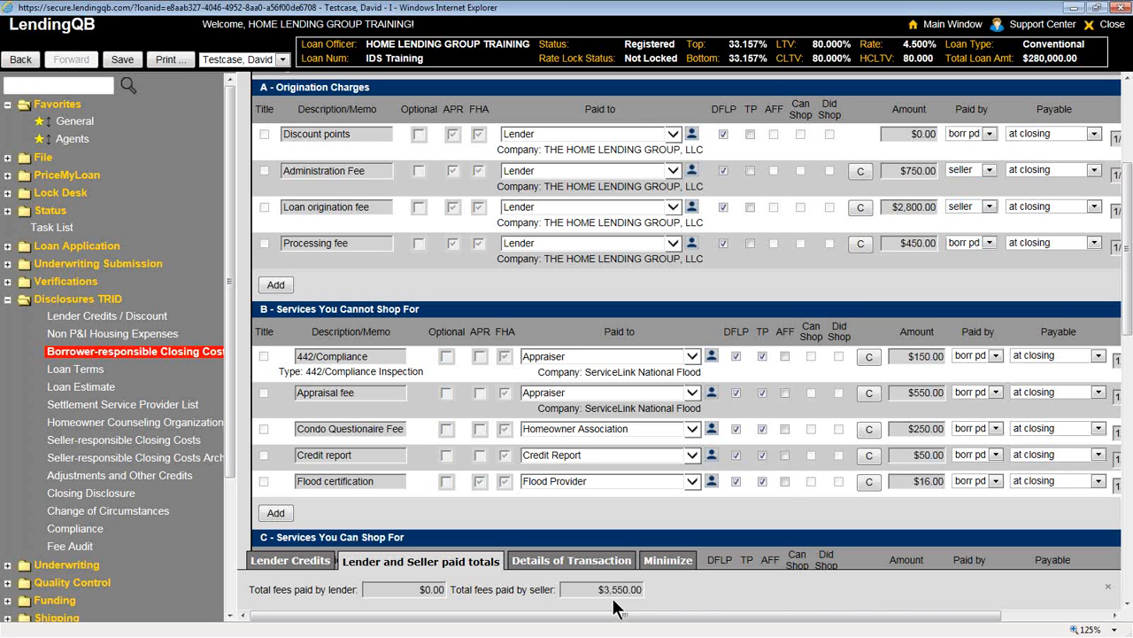
click(977, 208)
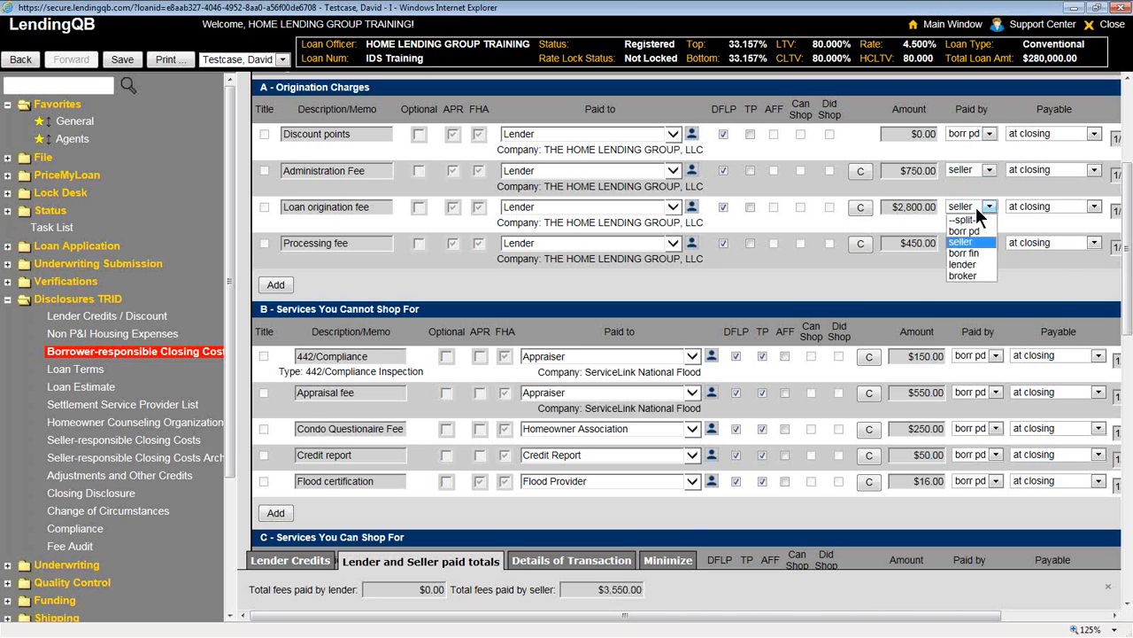
click(977, 207)
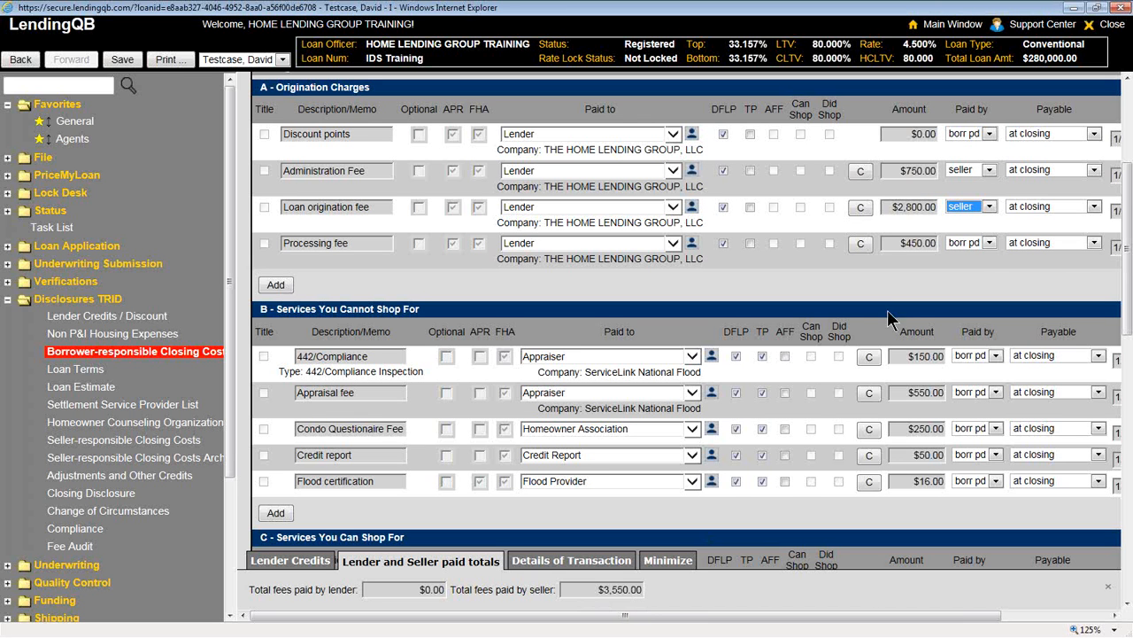
Split the Administration Fee payment so the seller pays $700 of it, and check the lender credits.
click(965, 173)
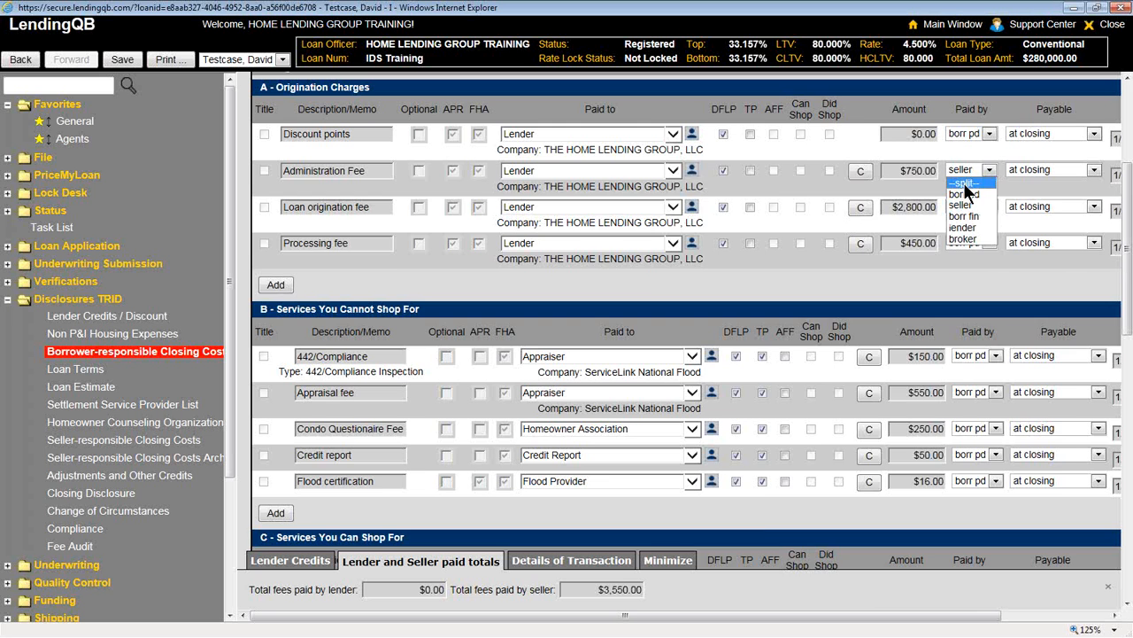
click(966, 184)
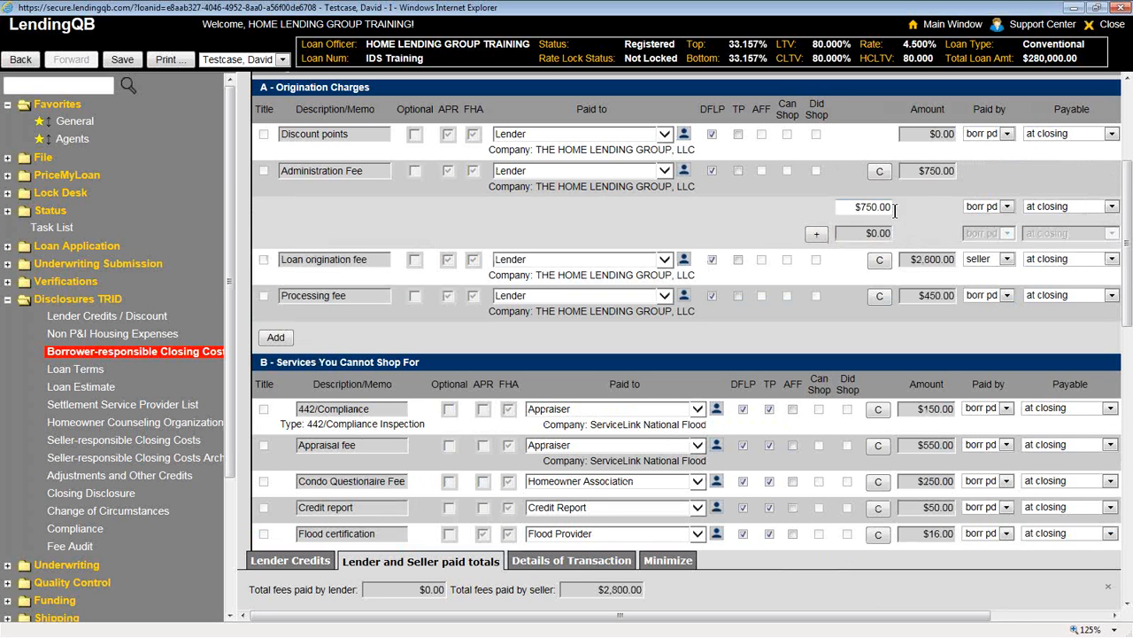
drag(854, 206, 970, 204)
text(7560)
key(BackSpace)
key(BackSpace)
key(BackSpace)
text(00)
click(971, 203)
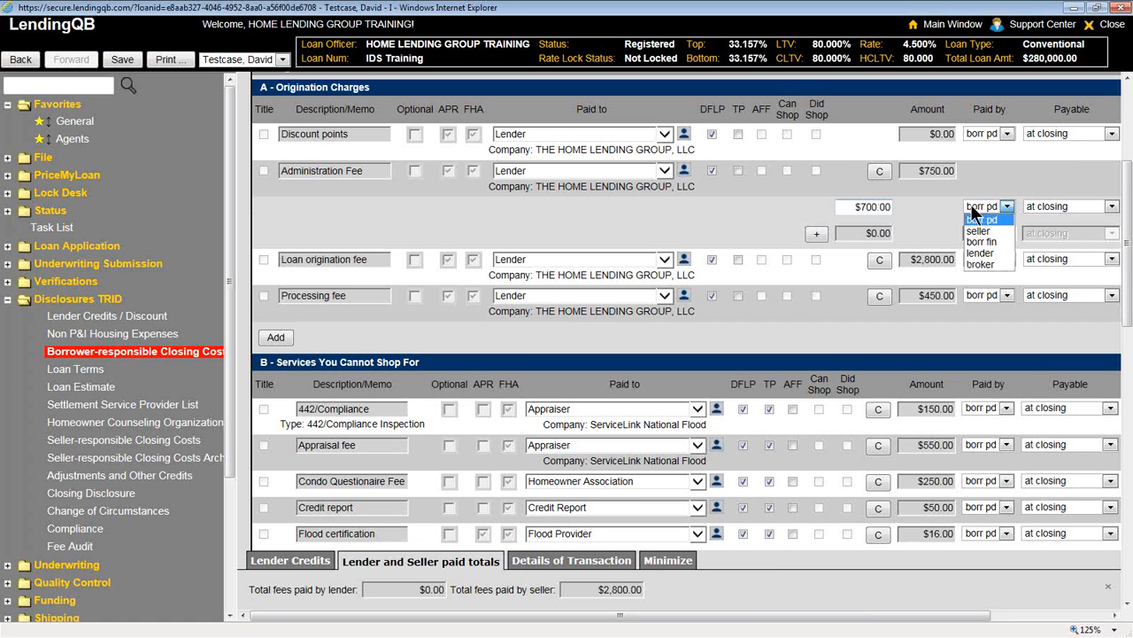
click(981, 233)
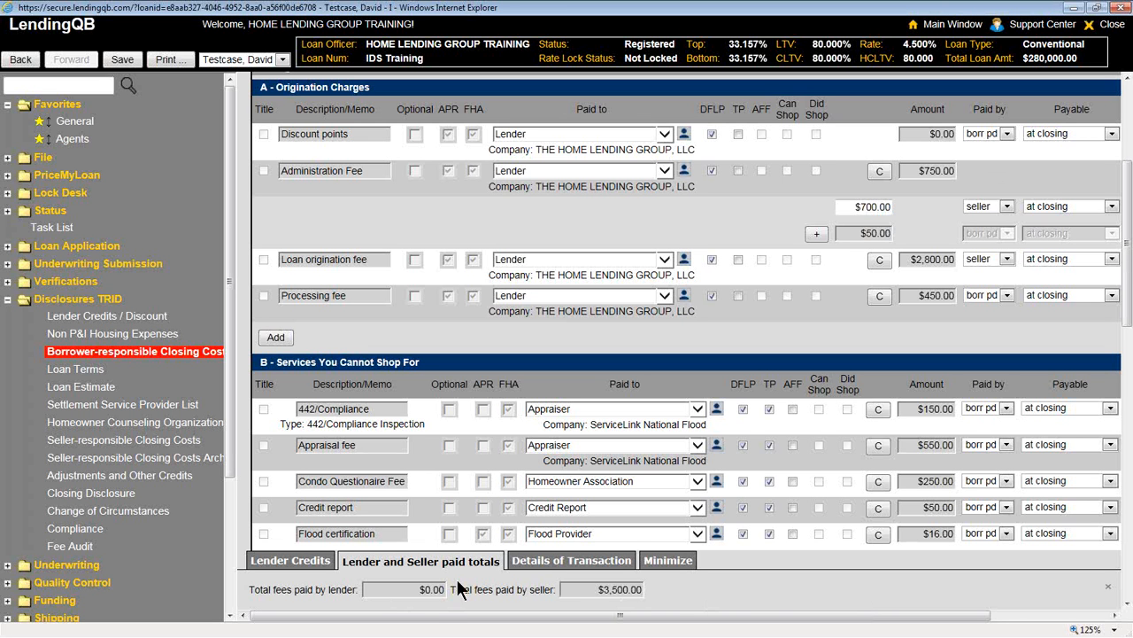
click(293, 560)
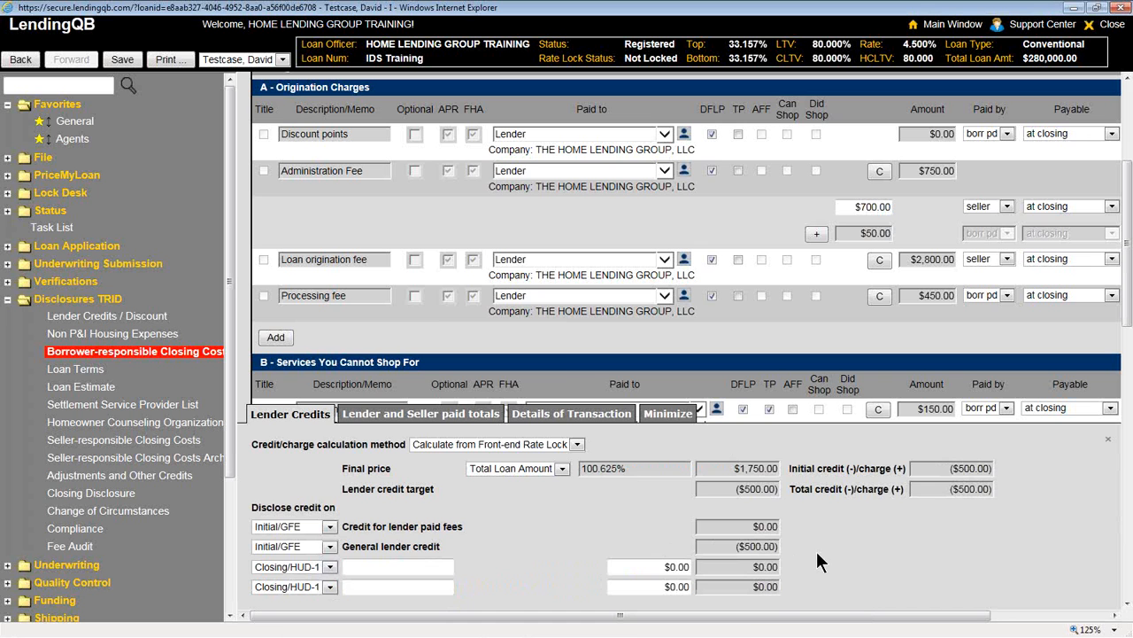
click(438, 413)
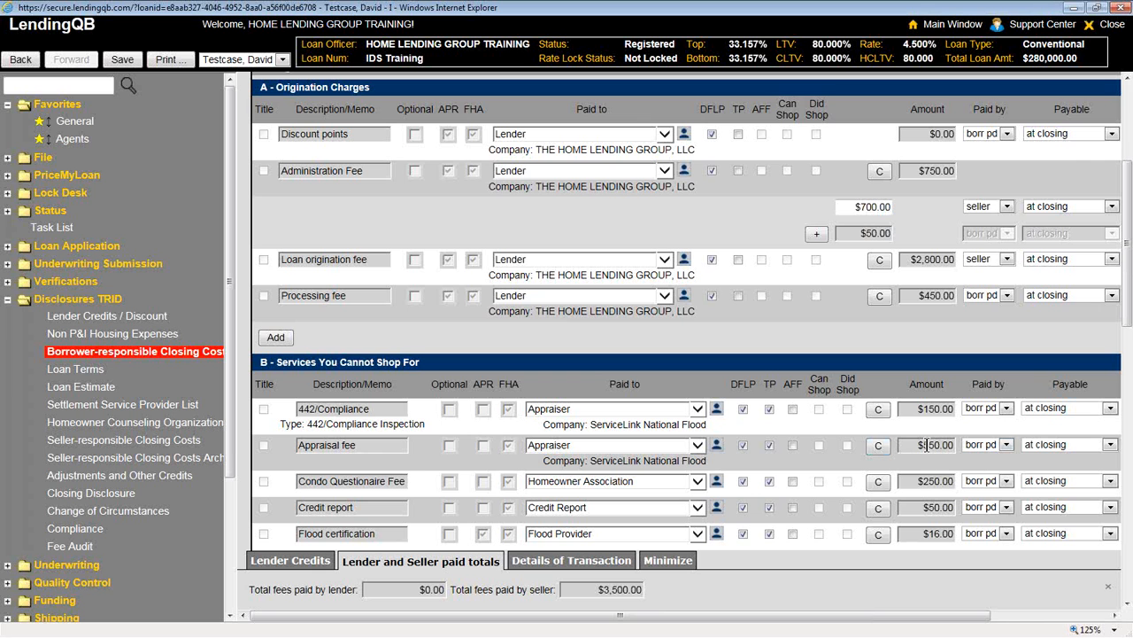
click(991, 444)
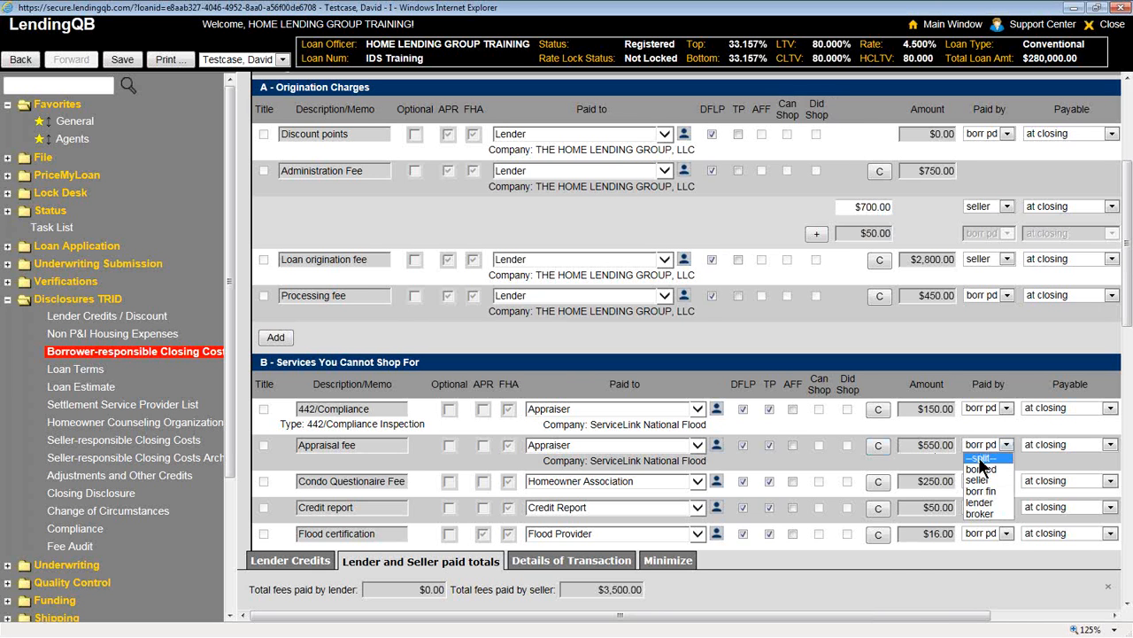
click(980, 459)
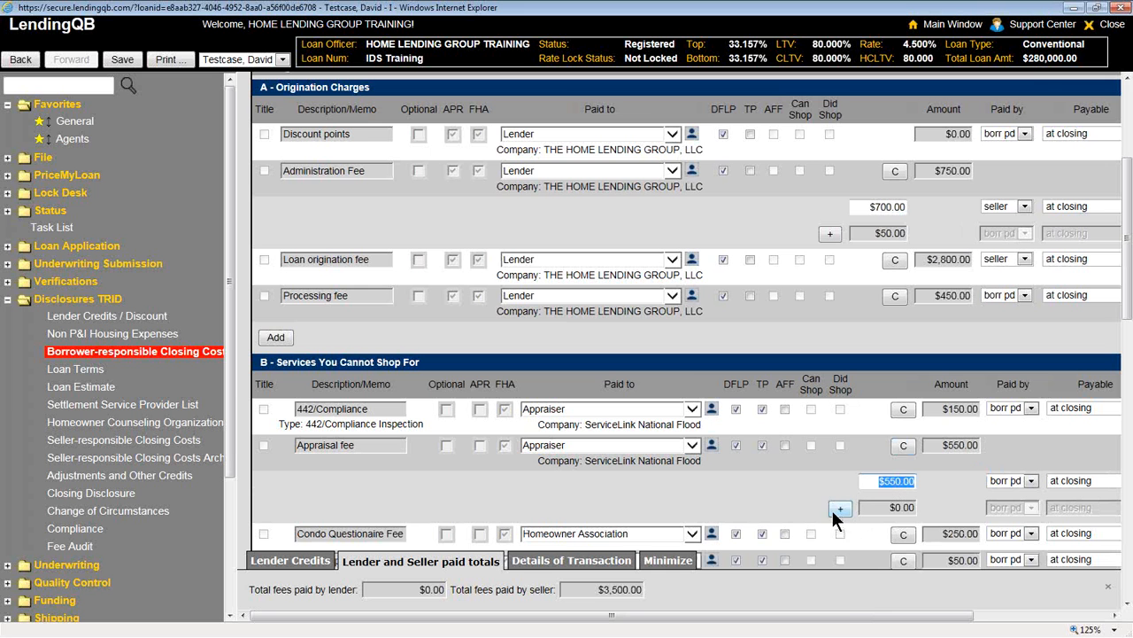
click(850, 616)
click(1088, 484)
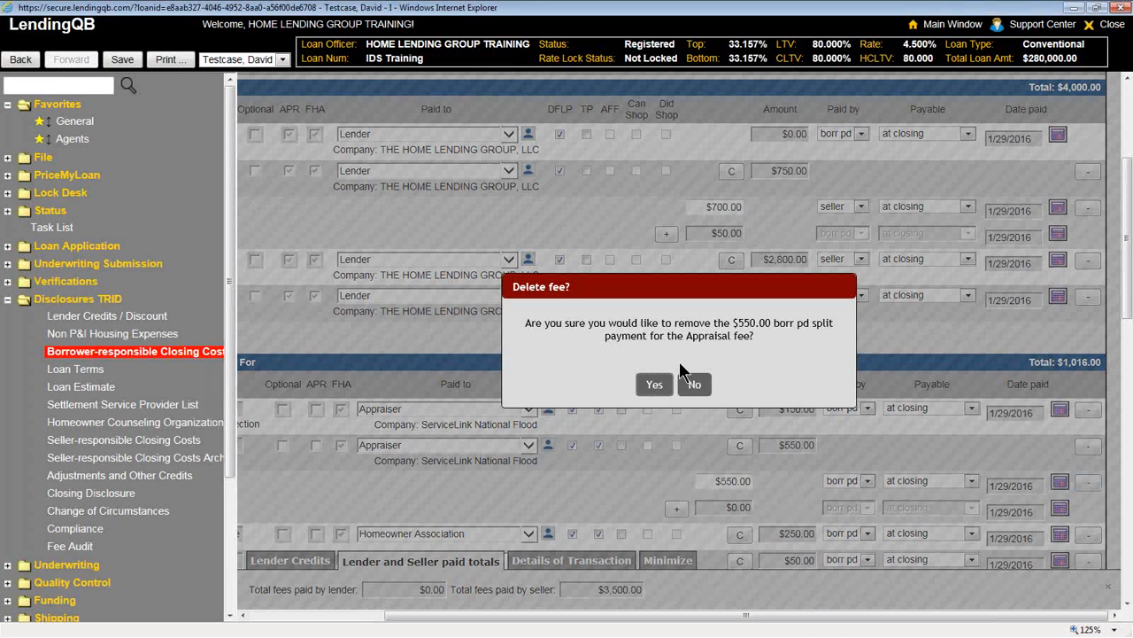
click(655, 385)
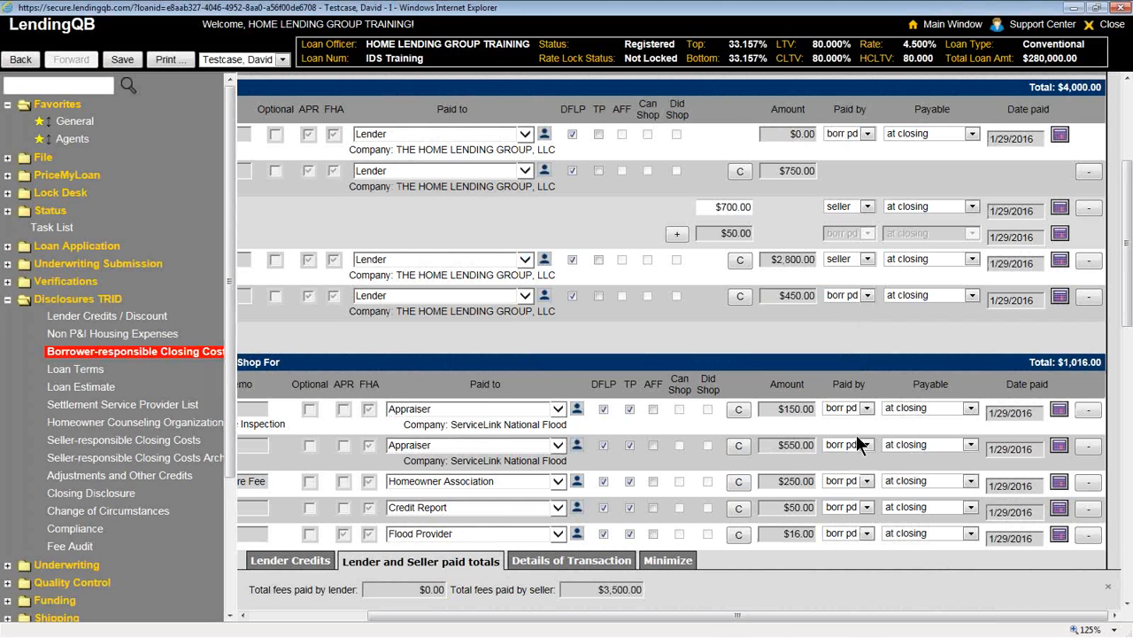
Set the Appraisal fee as paid by the lender and check the credit for lender paid fees.
click(827, 443)
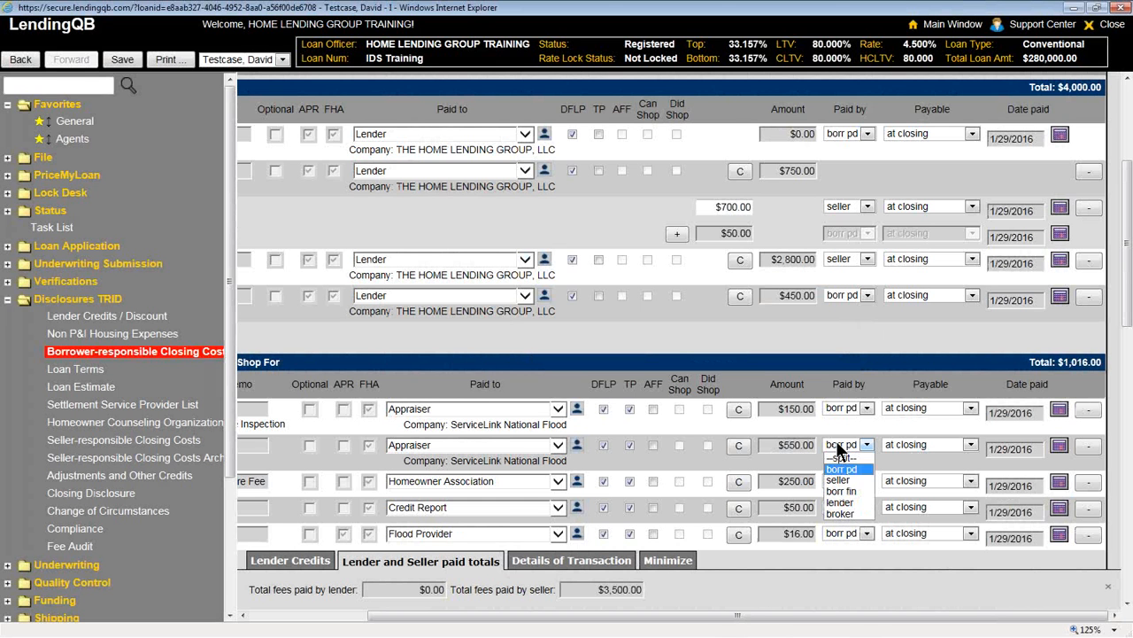
click(839, 503)
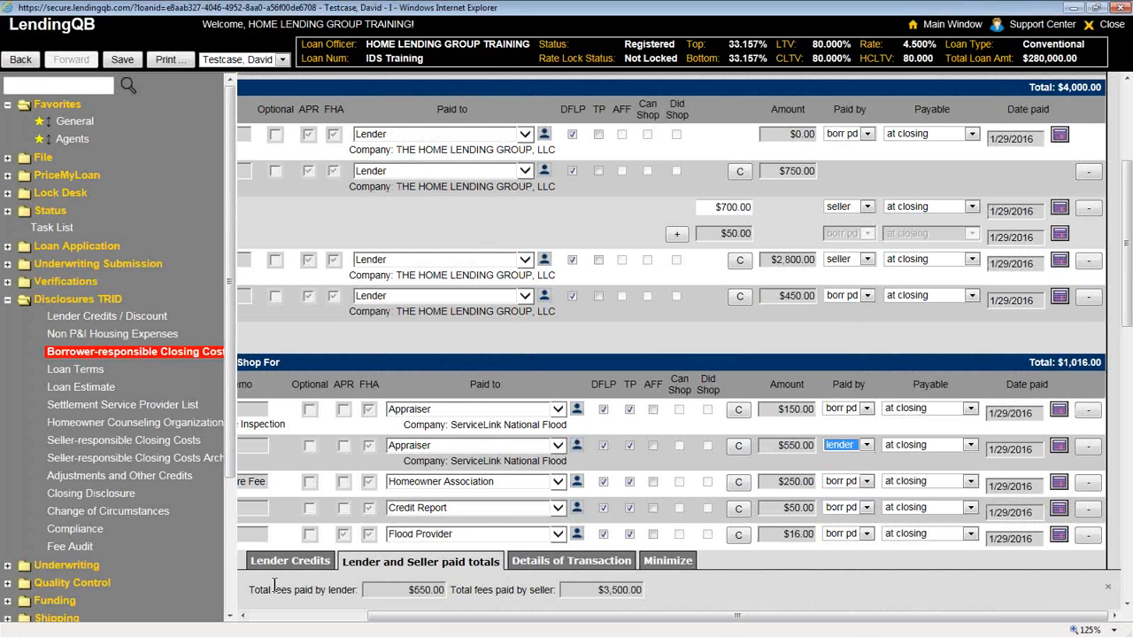
click(293, 563)
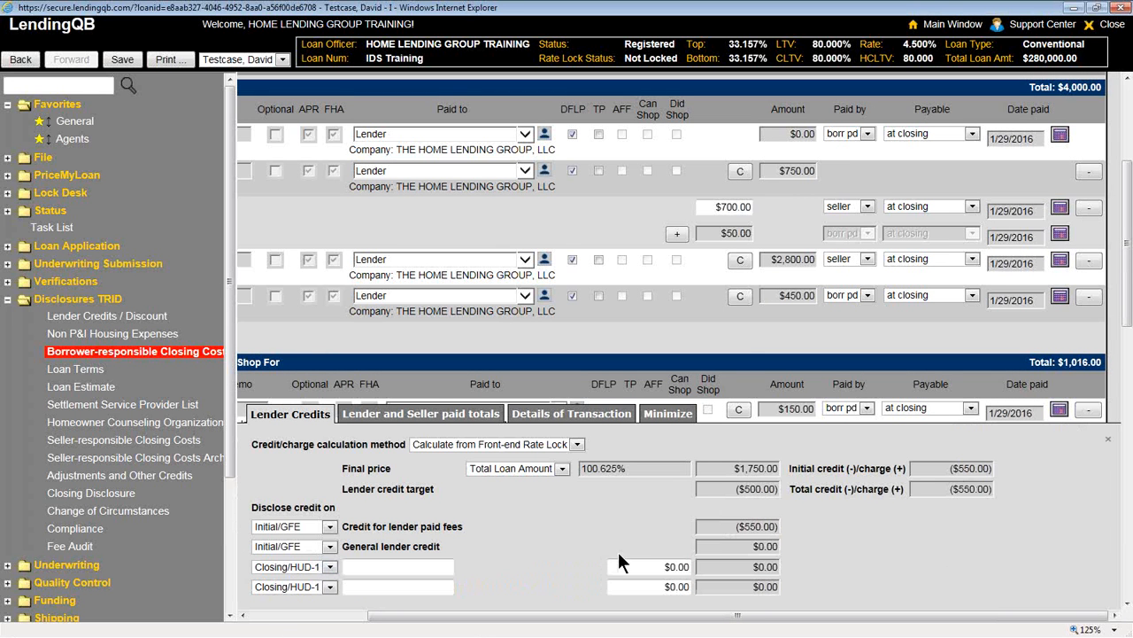
scroll(887, 521, down, 1)
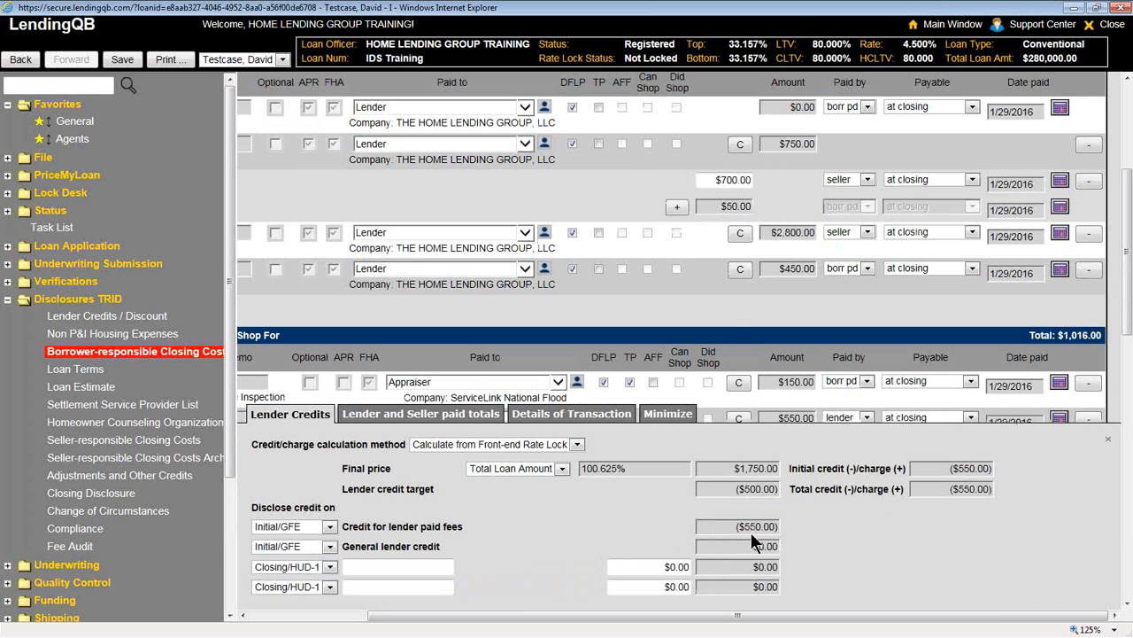
scroll(838, 535, down, 3)
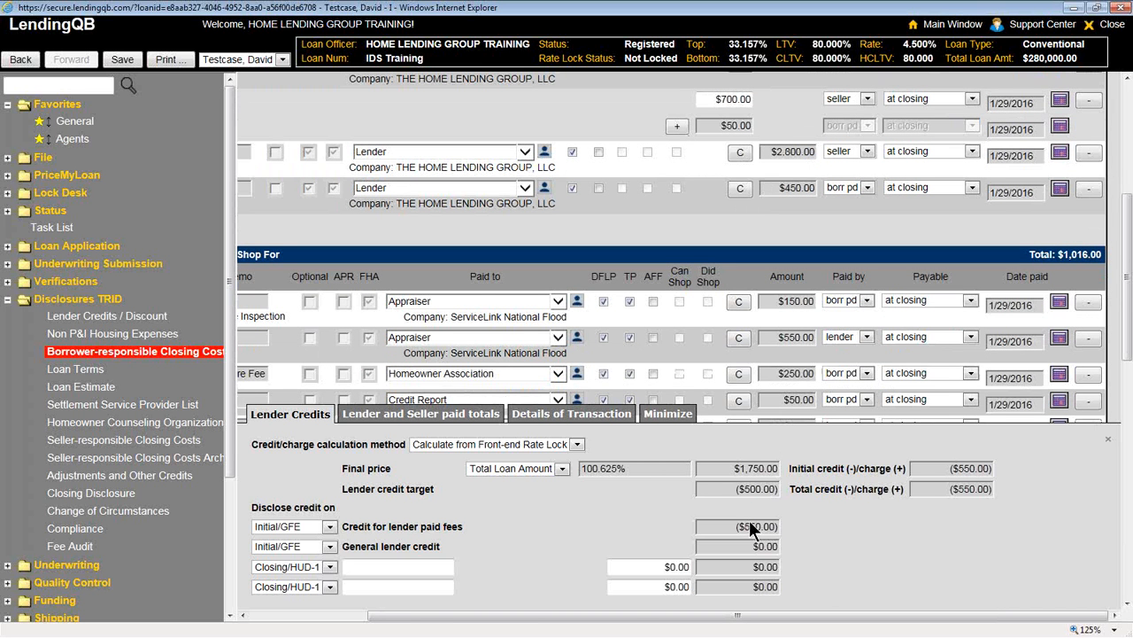
Examine the lender credit in the Details of Transaction summary, and minimize the summary.
click(598, 416)
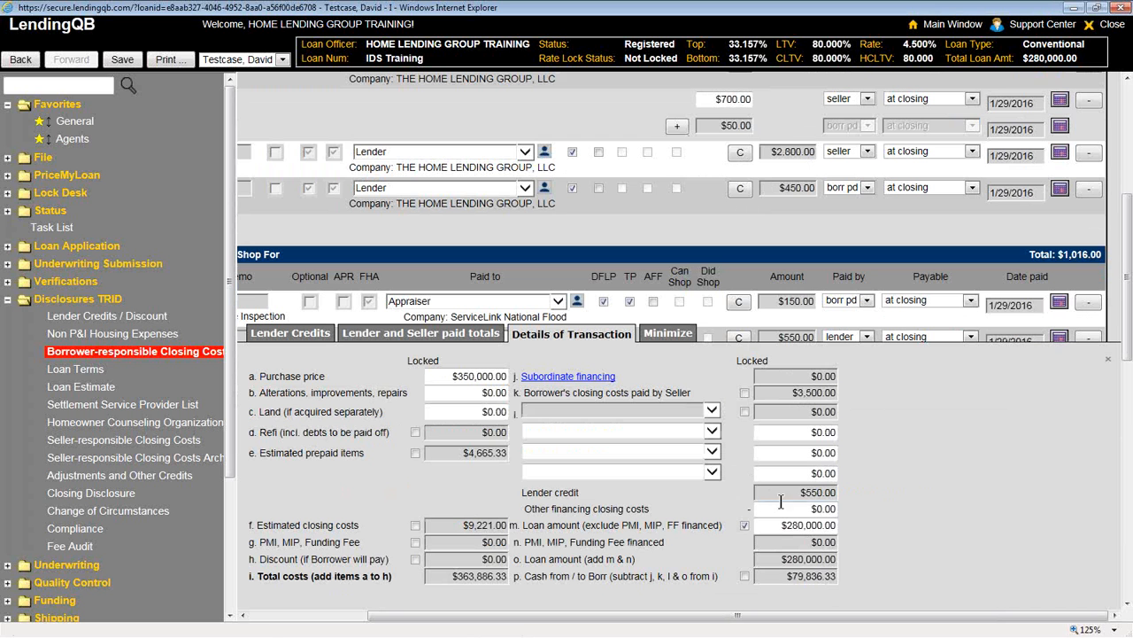
drag(779, 493, 888, 505)
click(894, 473)
click(667, 333)
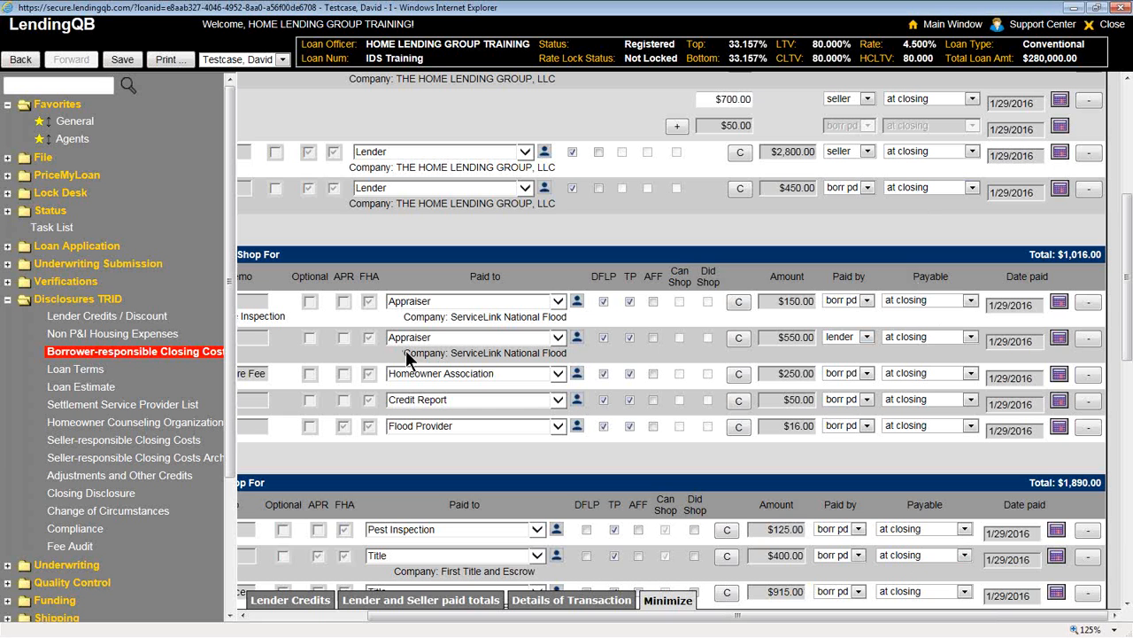
Set the Appraisal fee as payable outside of closing and check its date paid.
click(913, 336)
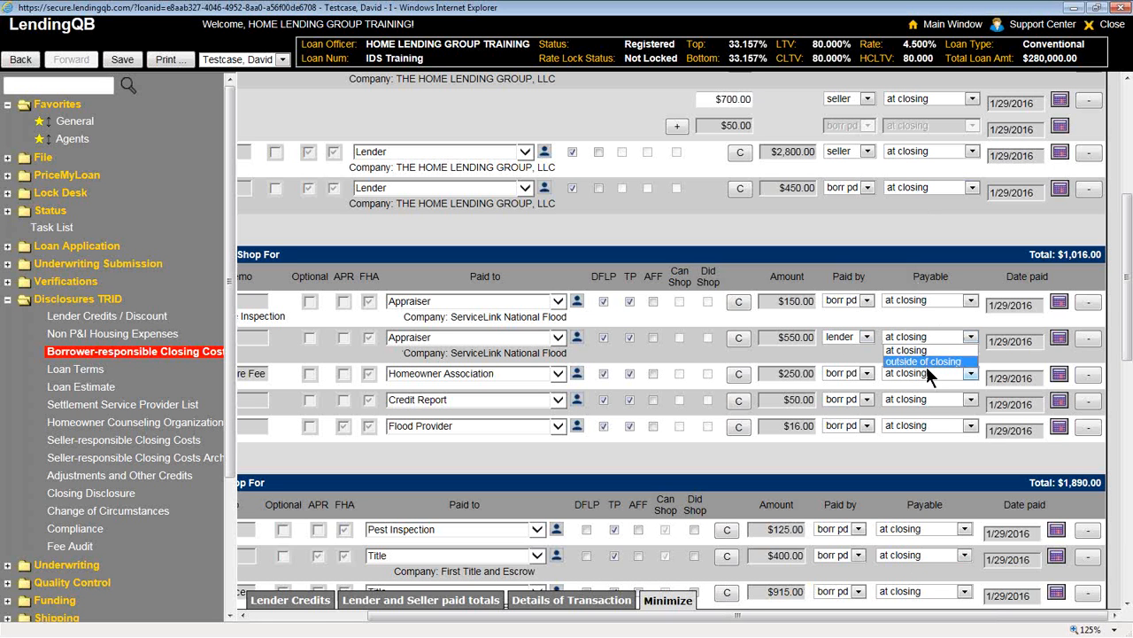
click(923, 362)
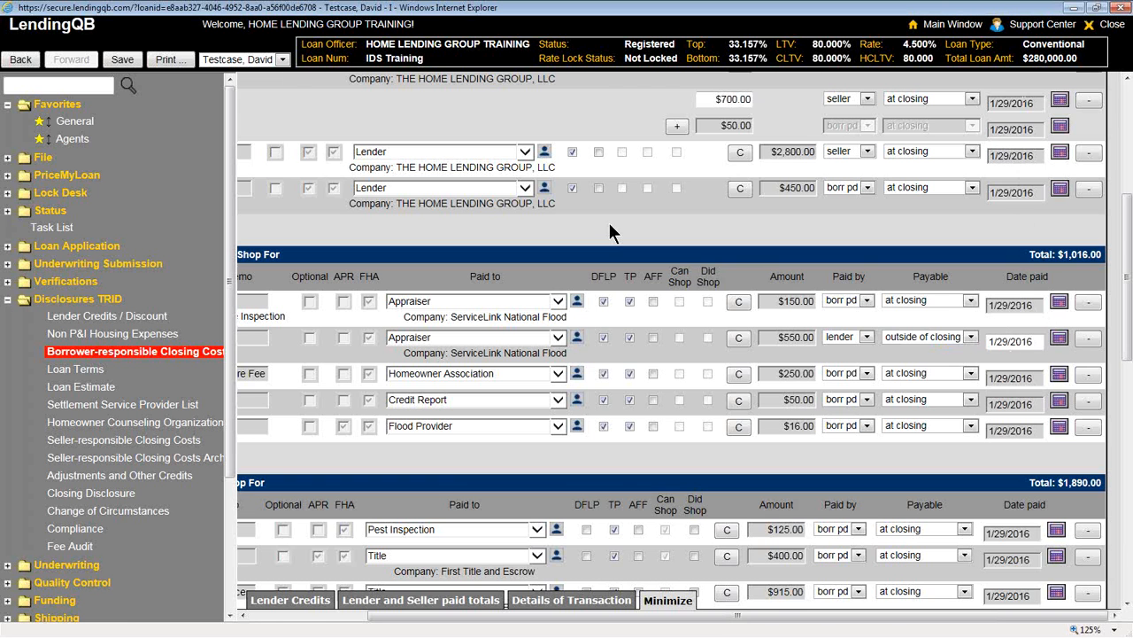
scroll(609, 222, up, 4)
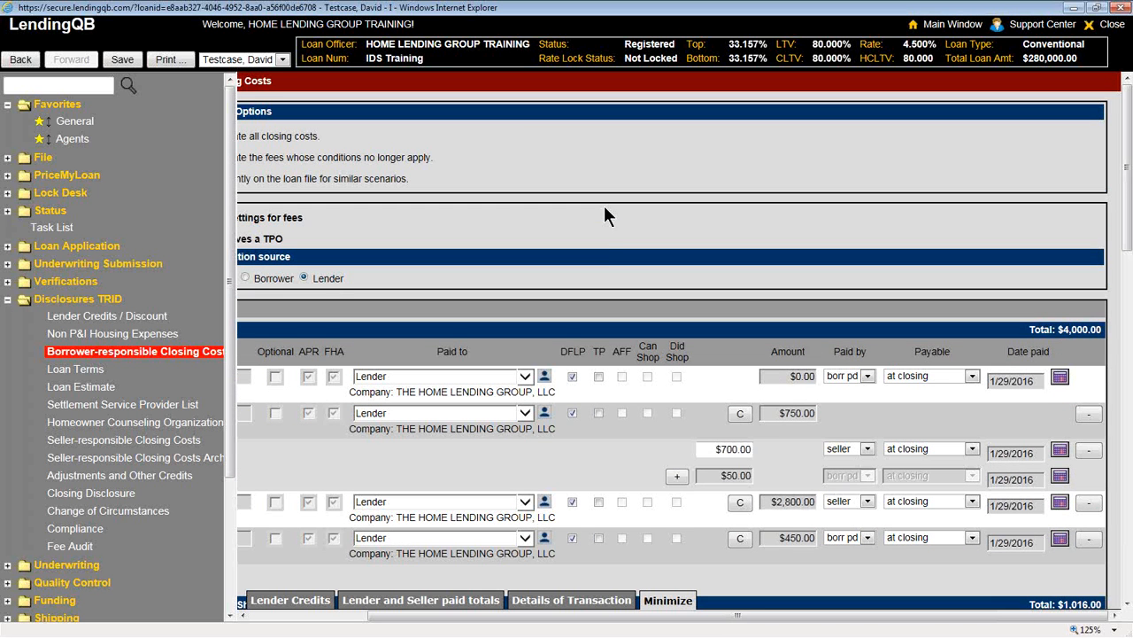
scroll(609, 217, down, 4)
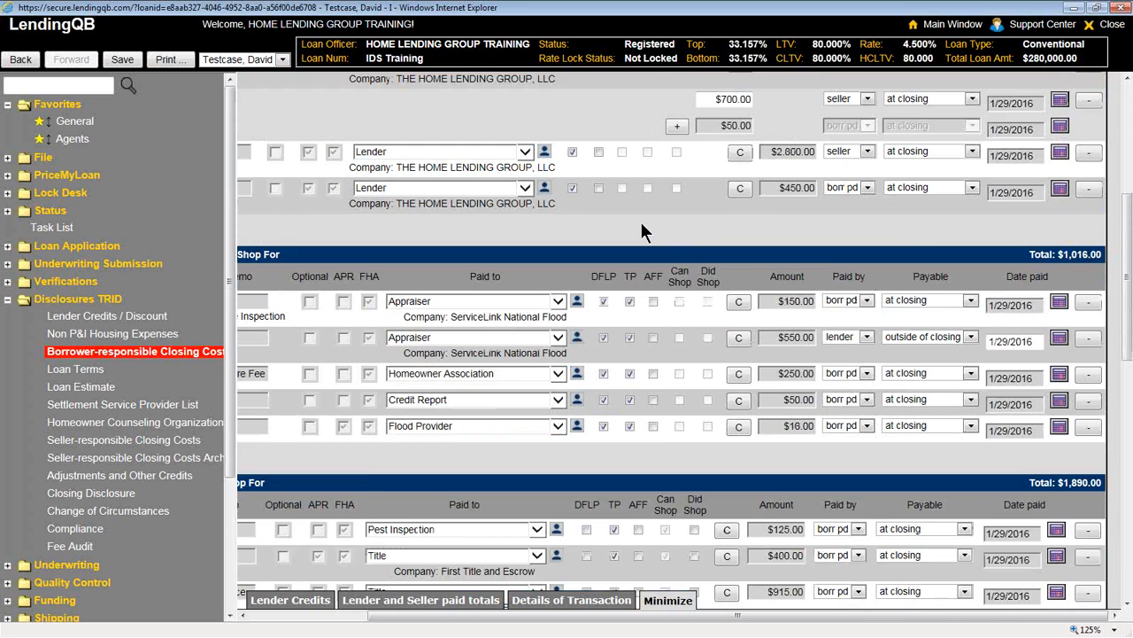
scroll(643, 232, down, 1)
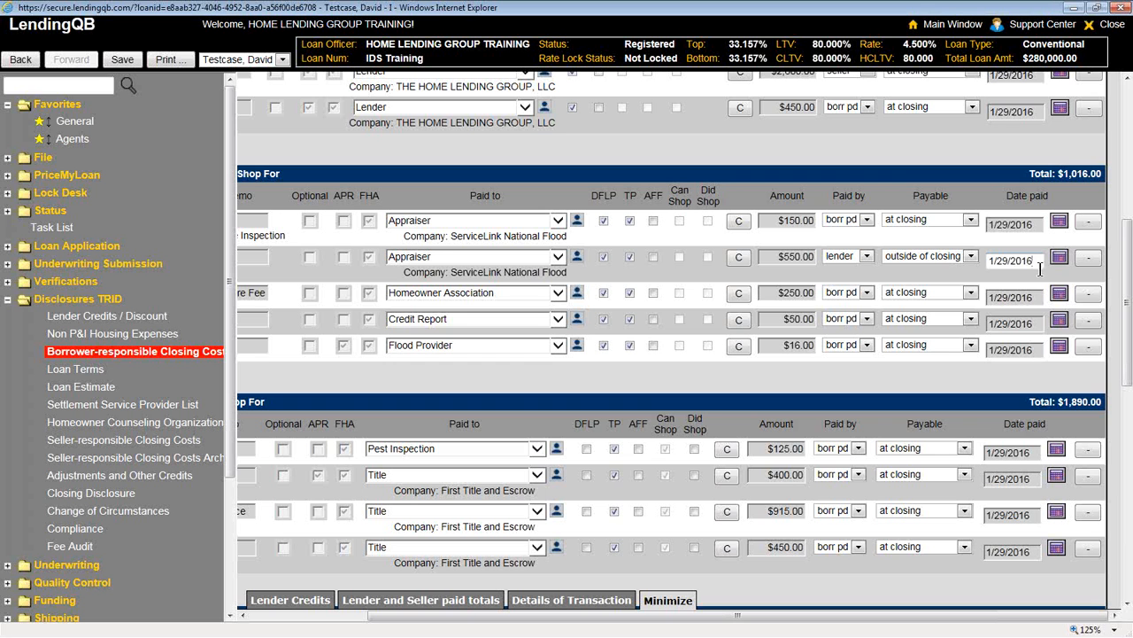
drag(1038, 262, 945, 258)
click(615, 392)
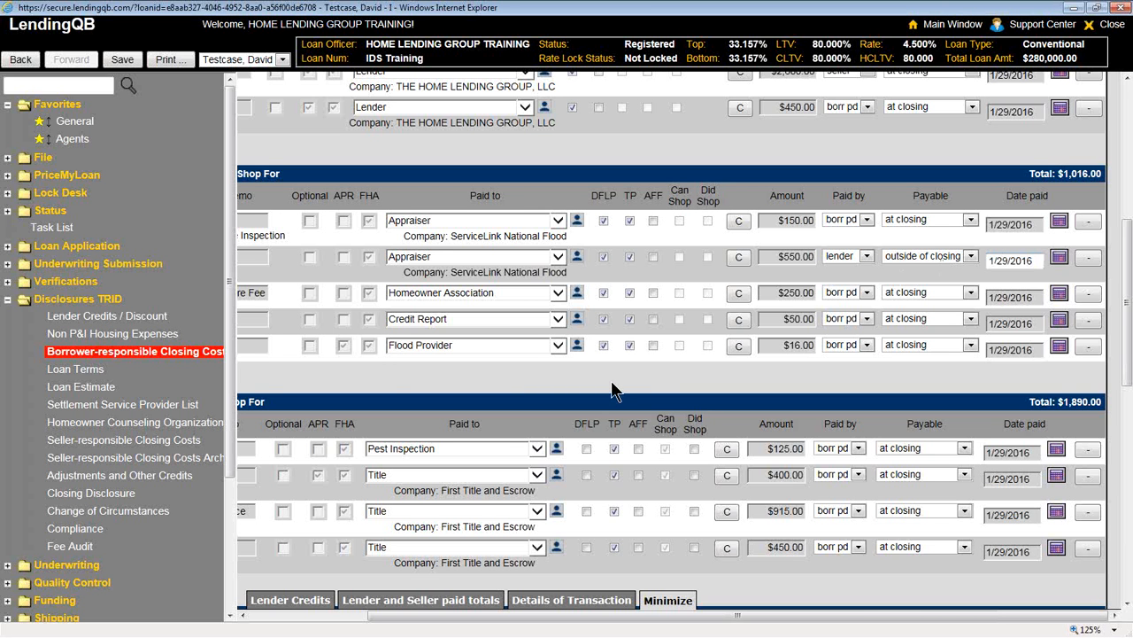
Open the Loan Terms page, saving the closing cost changes, and look through the loan's terms.
click(131, 390)
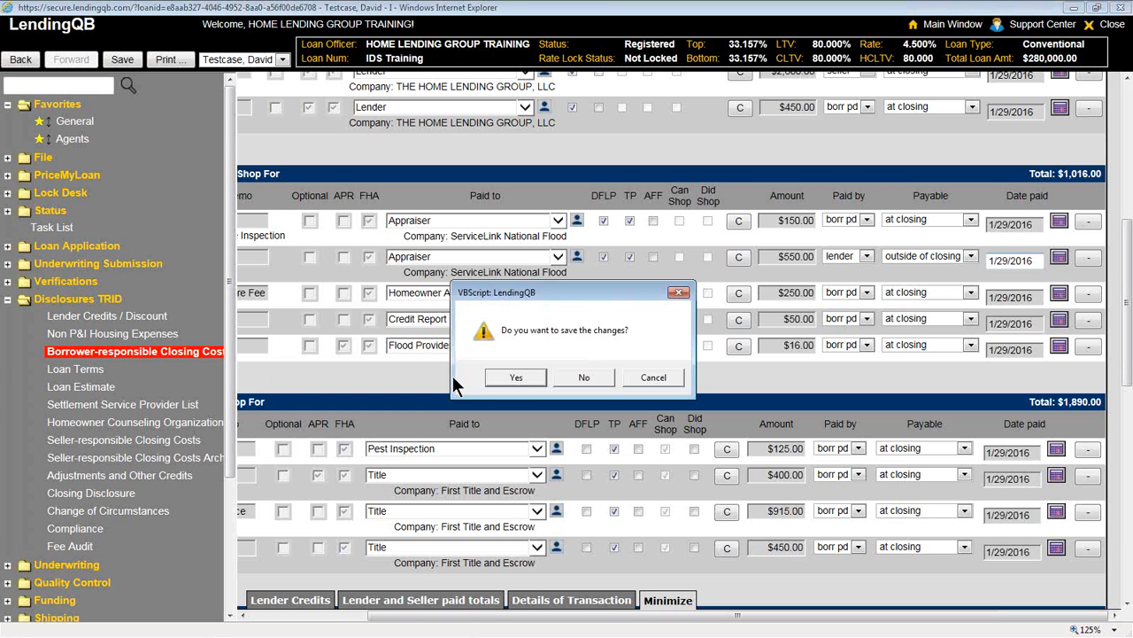
click(520, 377)
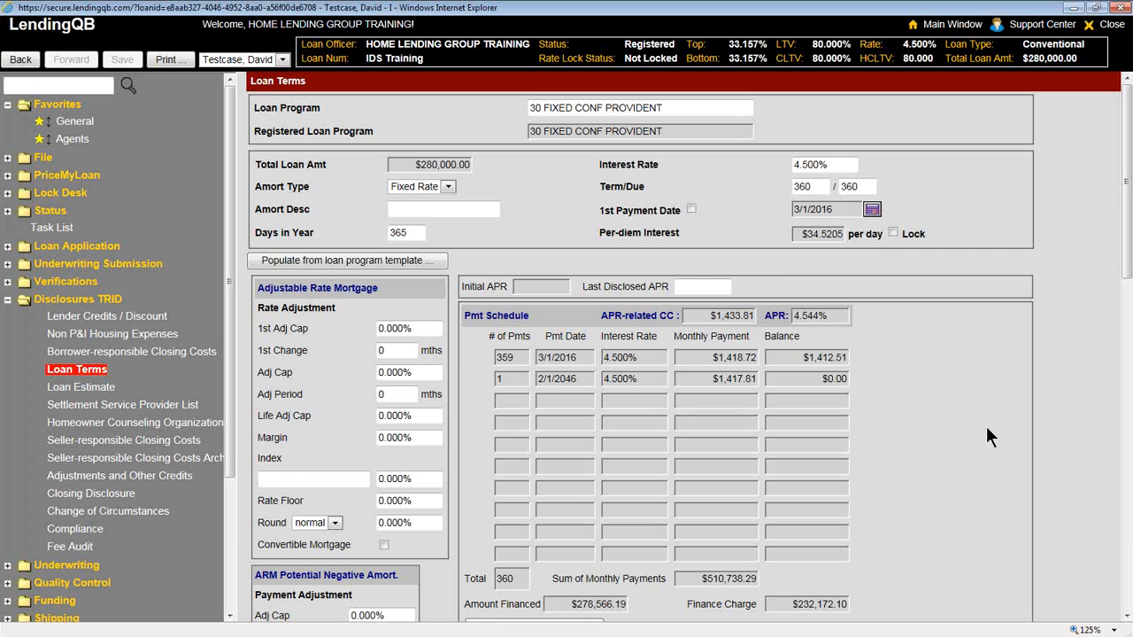
scroll(986, 426, down, 8)
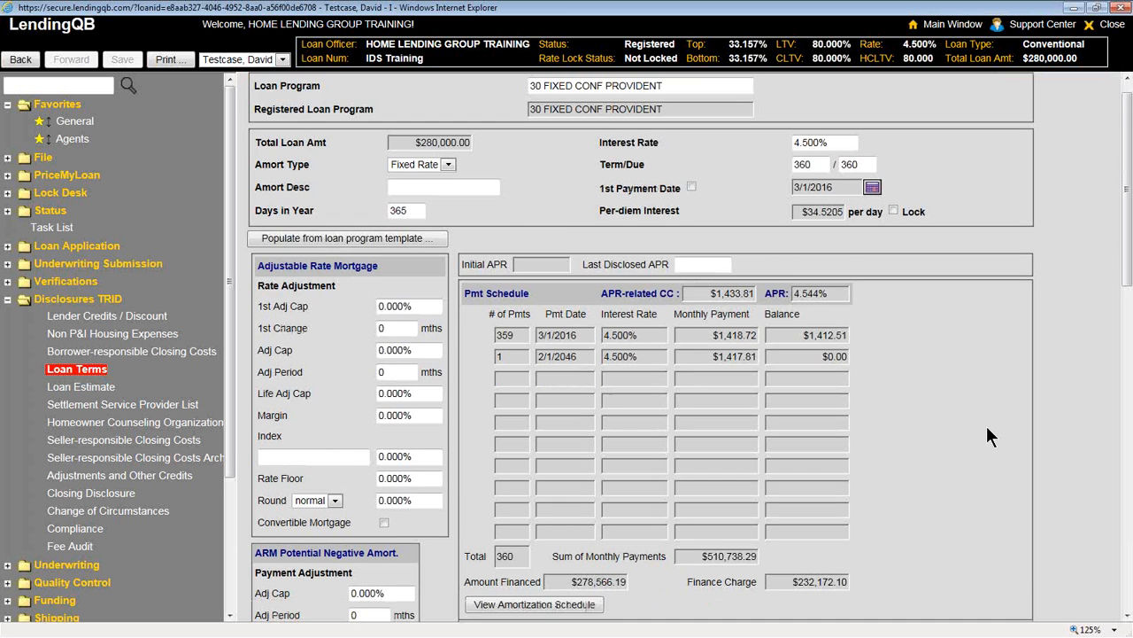
scroll(964, 425, down, 3)
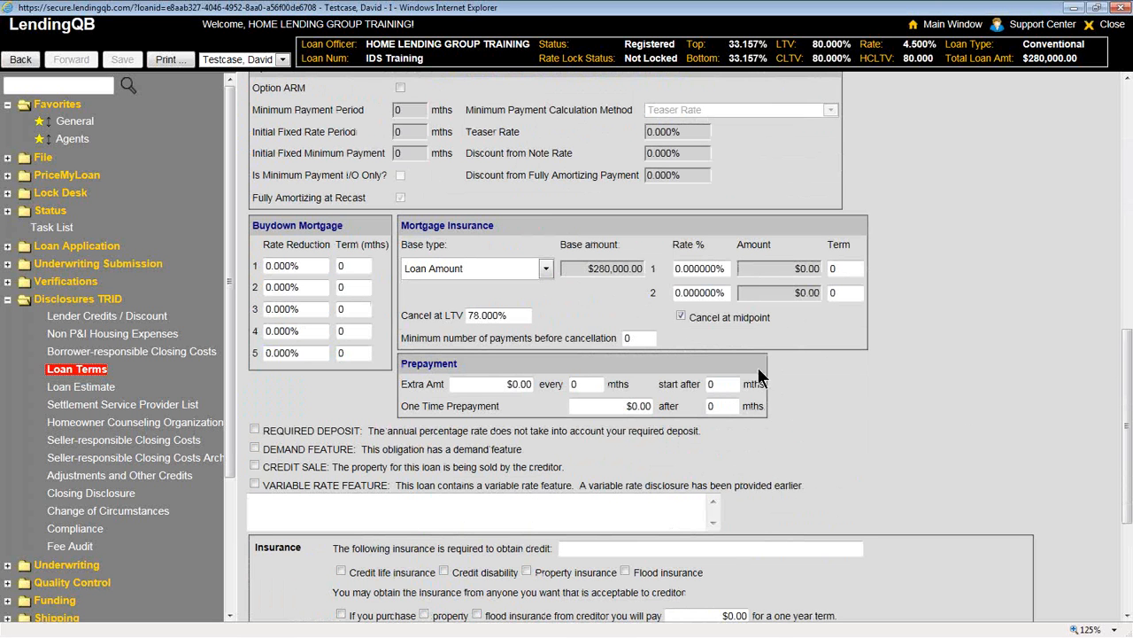
Try a $250 extra prepayment every 1 month, starting after 1 month, and check its effect on the payment schedule.
click(482, 384)
text(250)
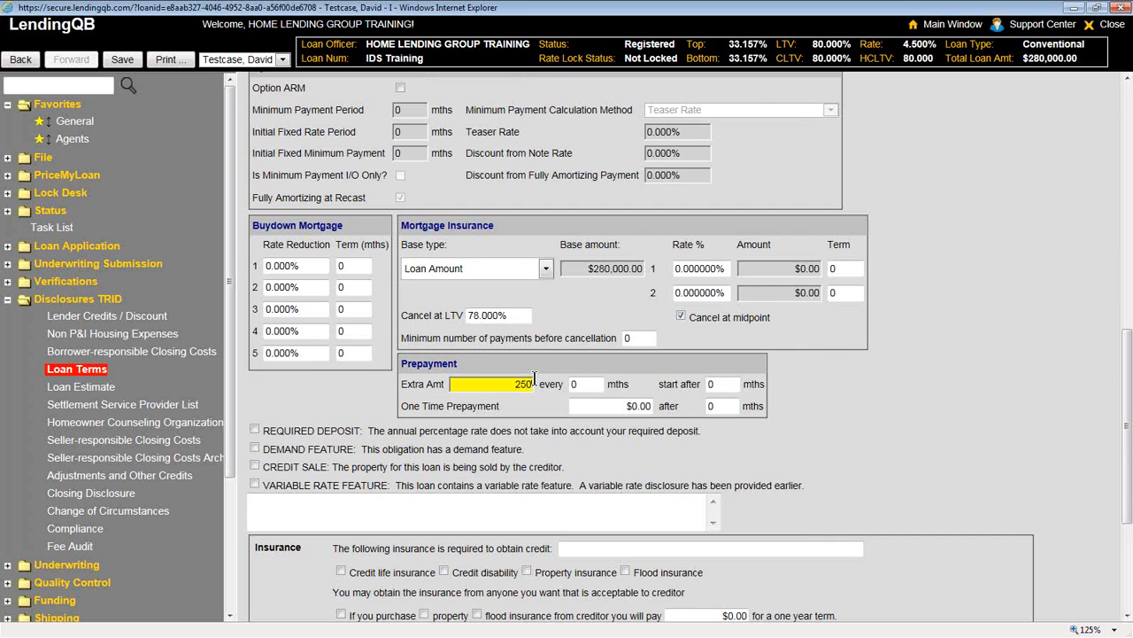
key(Tab)
text(1)
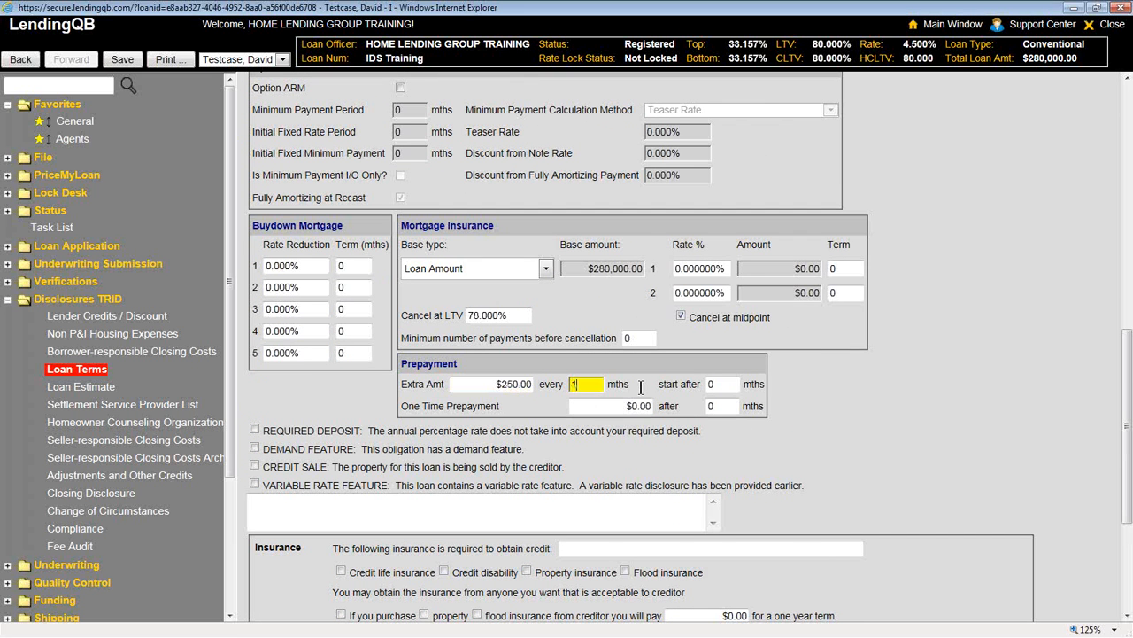
key(Tab)
text(1)
key(Tab)
click(760, 385)
scroll(759, 385, up, 4)
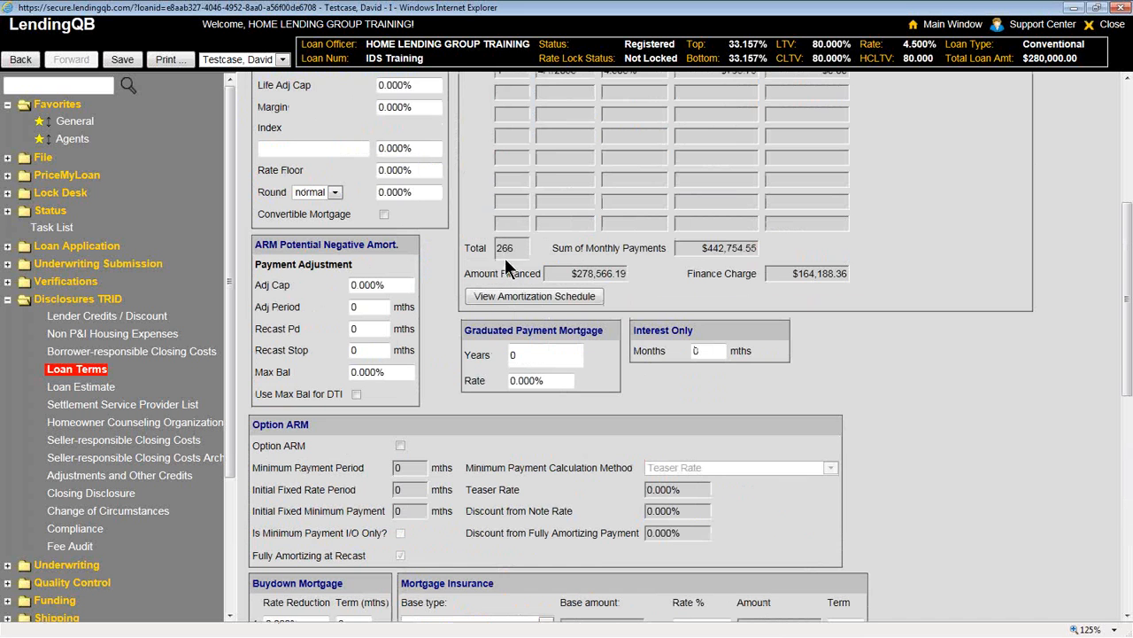
Clear the extra prepayment amount, its frequency and its start month, and check the payment totals.
scroll(835, 430, down, 3)
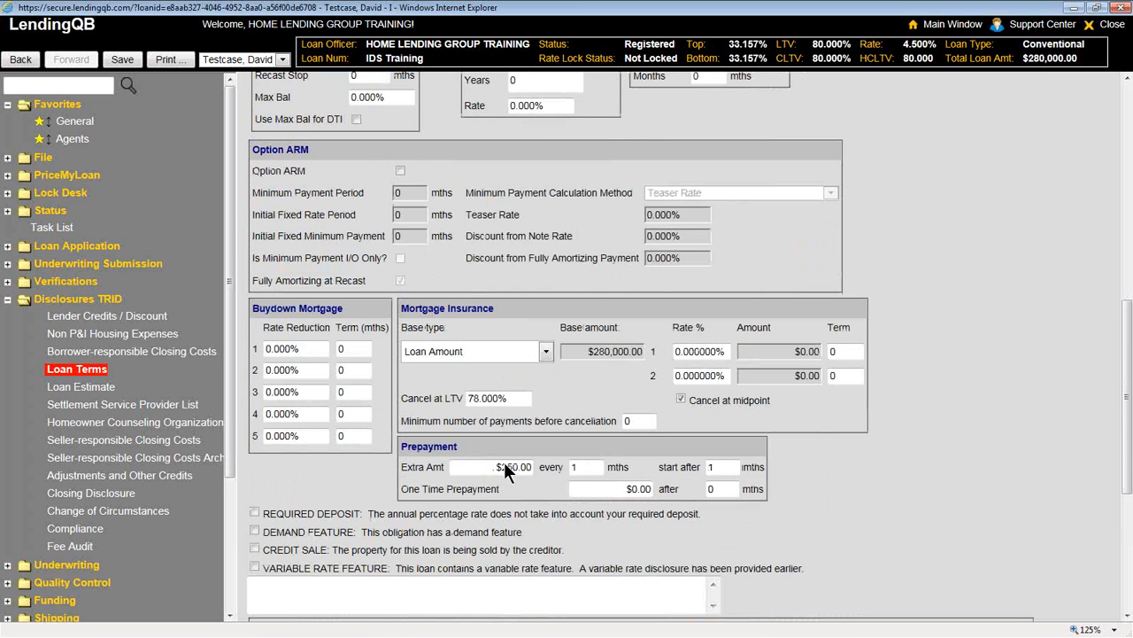
click(504, 467)
key(BackSpace)
key(Tab)
key(BackSpace)
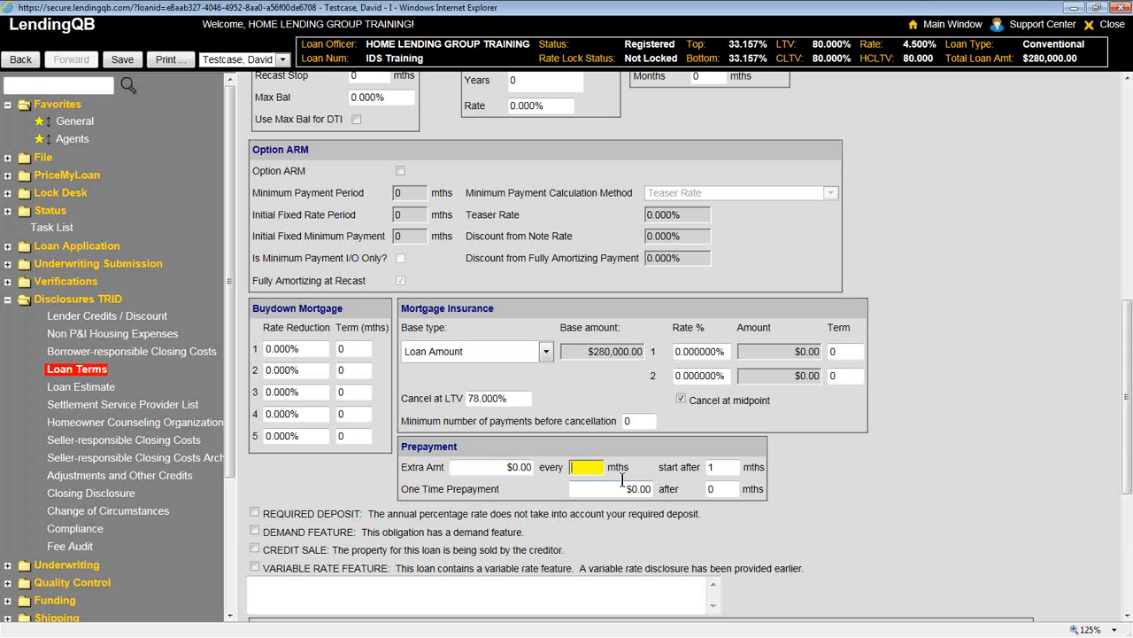
key(Tab)
key(BackSpace)
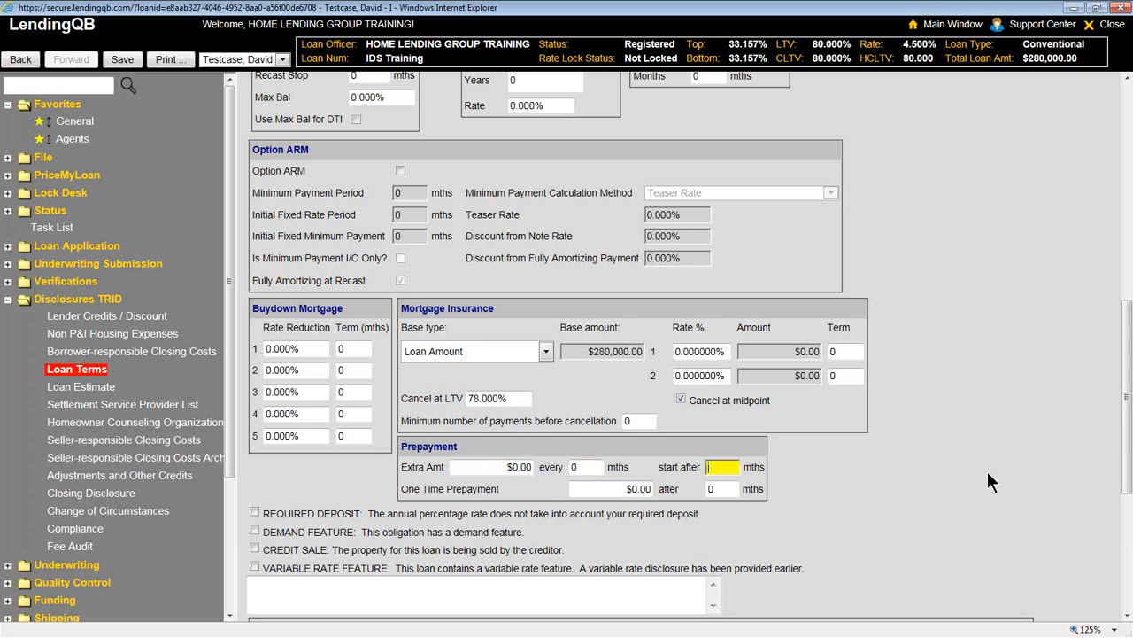
click(988, 473)
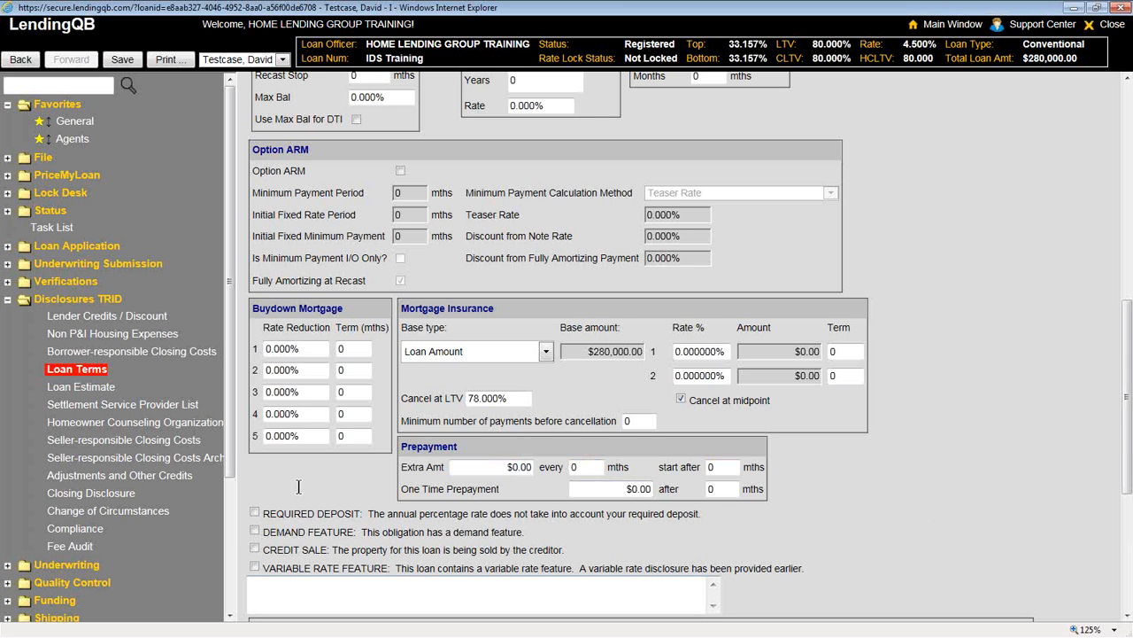
scroll(905, 394, up, 3)
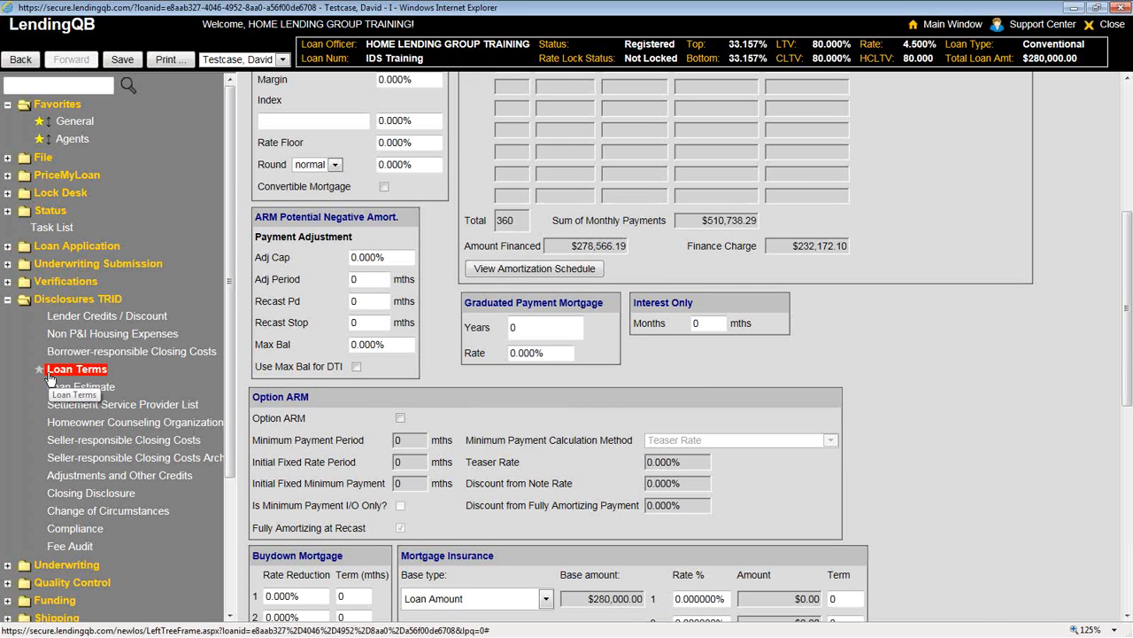
View the Settlement Service Provider List and generate the closest organizations for the Homeowner Counseling Organization List.
click(107, 406)
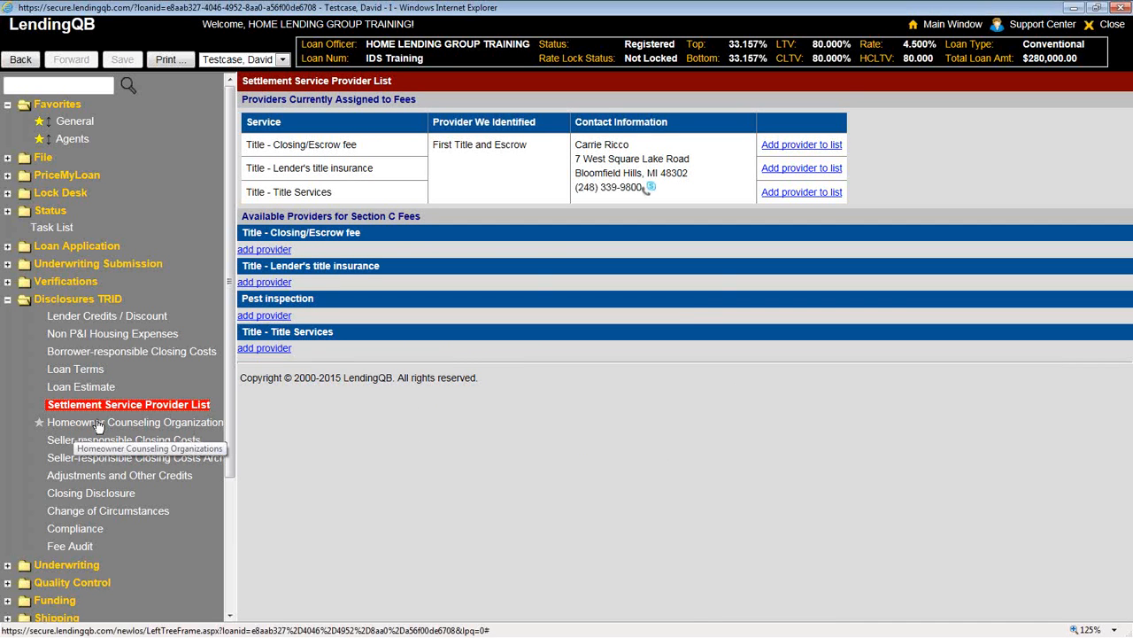
click(96, 427)
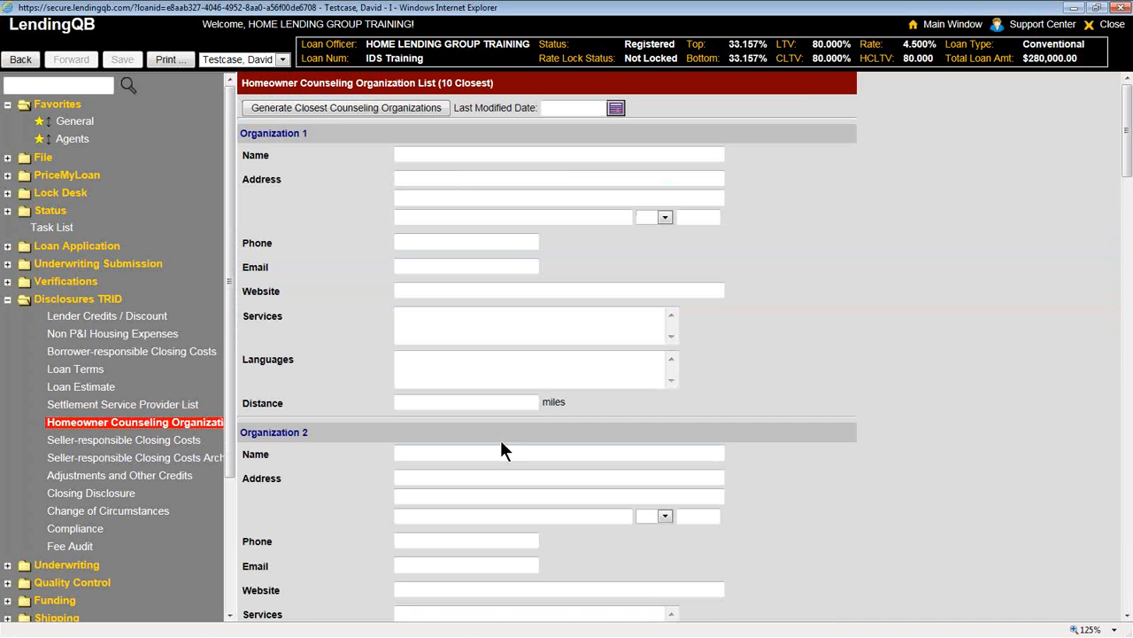
click(335, 107)
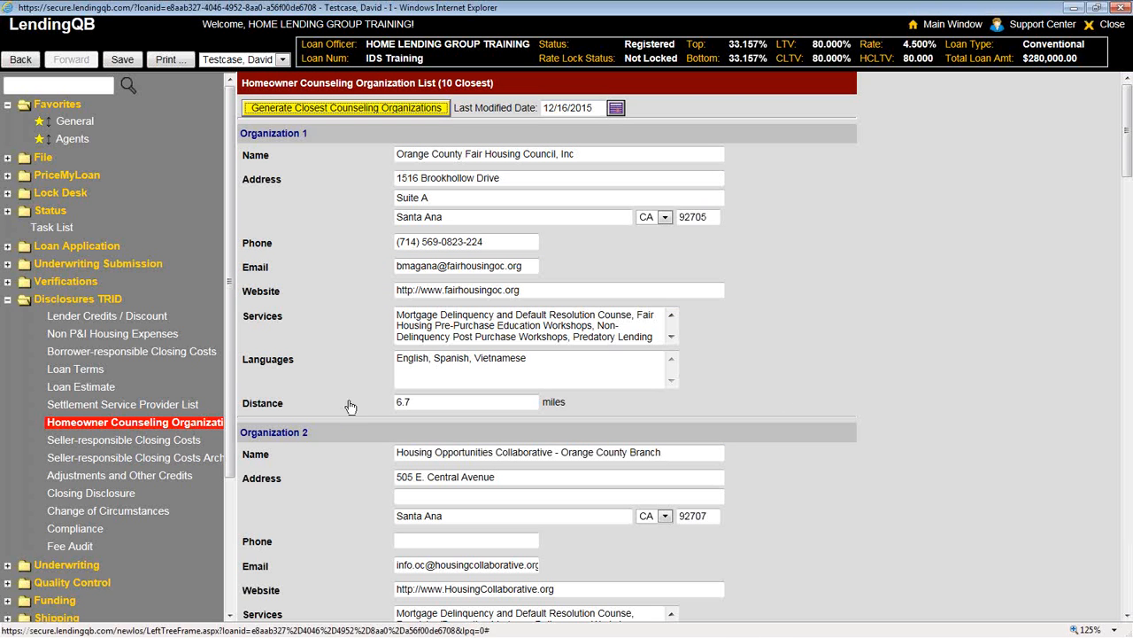
Open the Seller-responsible Closing Costs page, saving the counseling organizations, and check which fees are available under section H - Other.
click(149, 439)
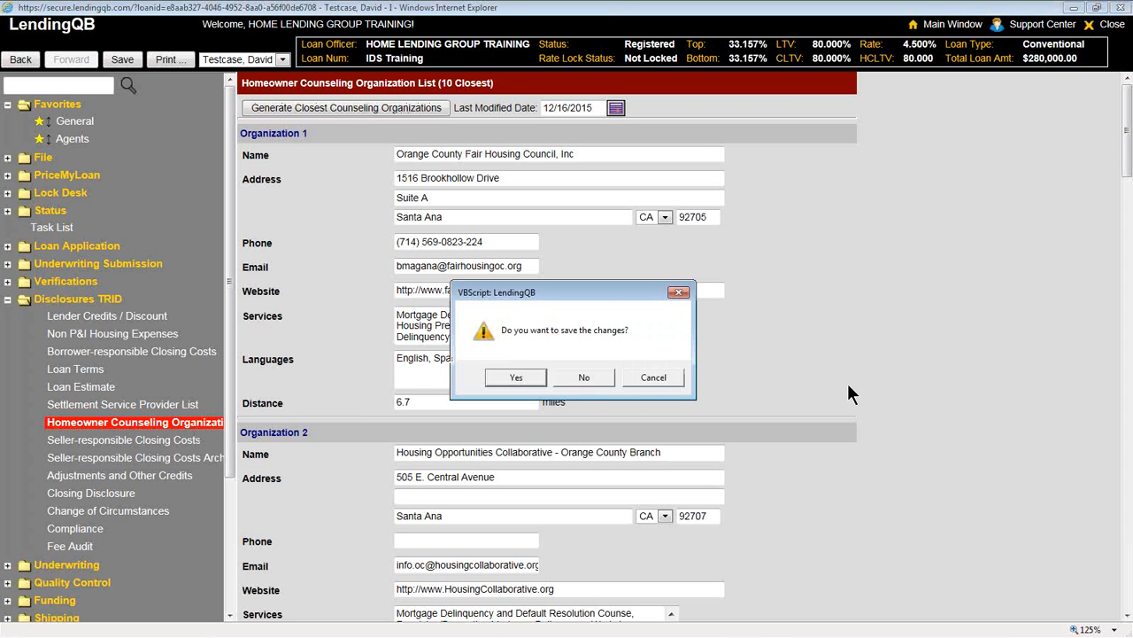
click(516, 377)
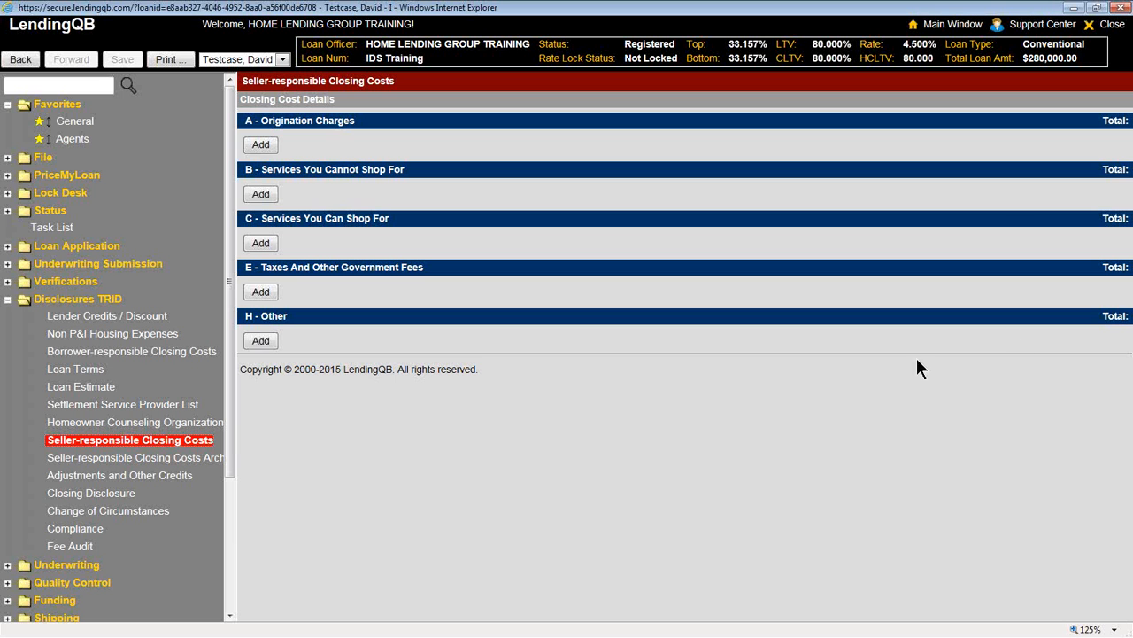
click(262, 343)
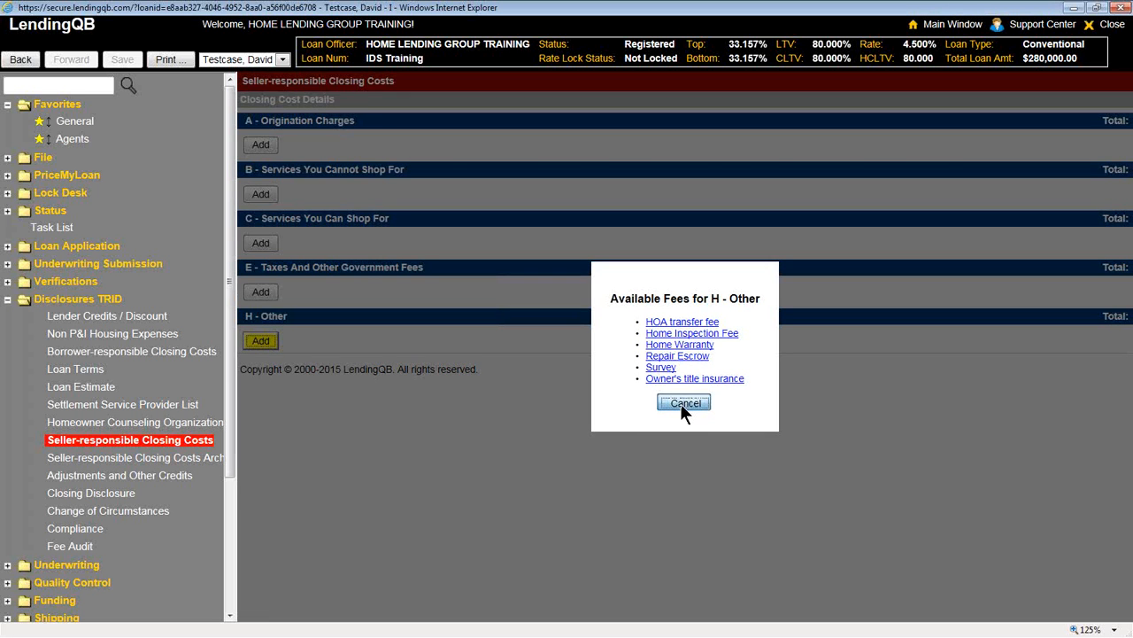
click(680, 403)
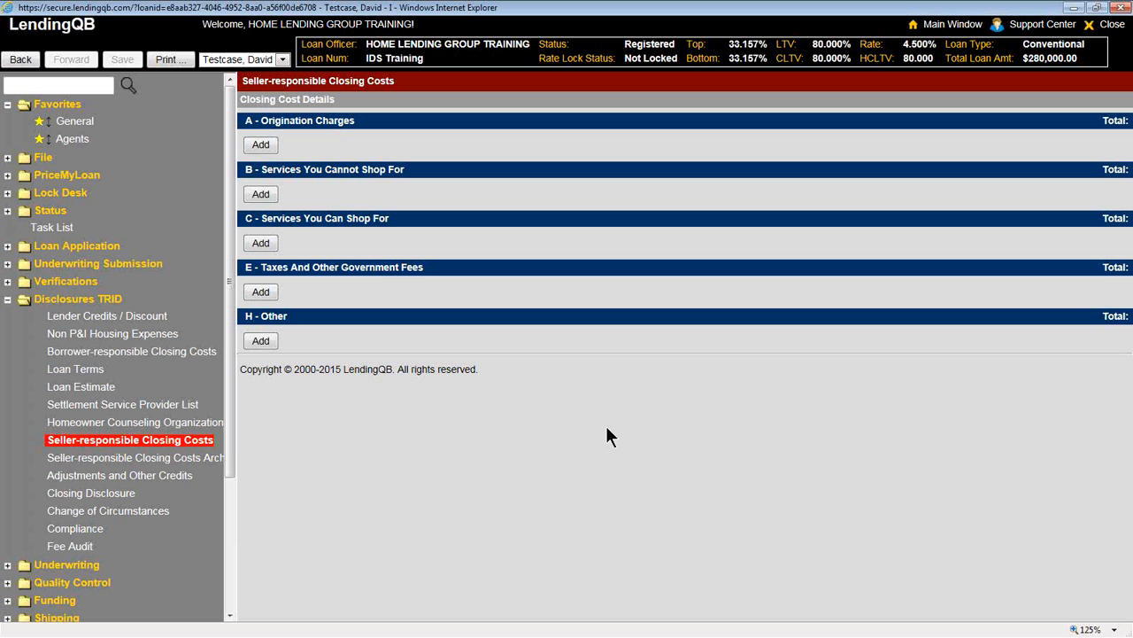
Review the Borrower-responsible Closing Costs and Lender Credits / Discount pages, and return to the Loan Terms page.
click(97, 355)
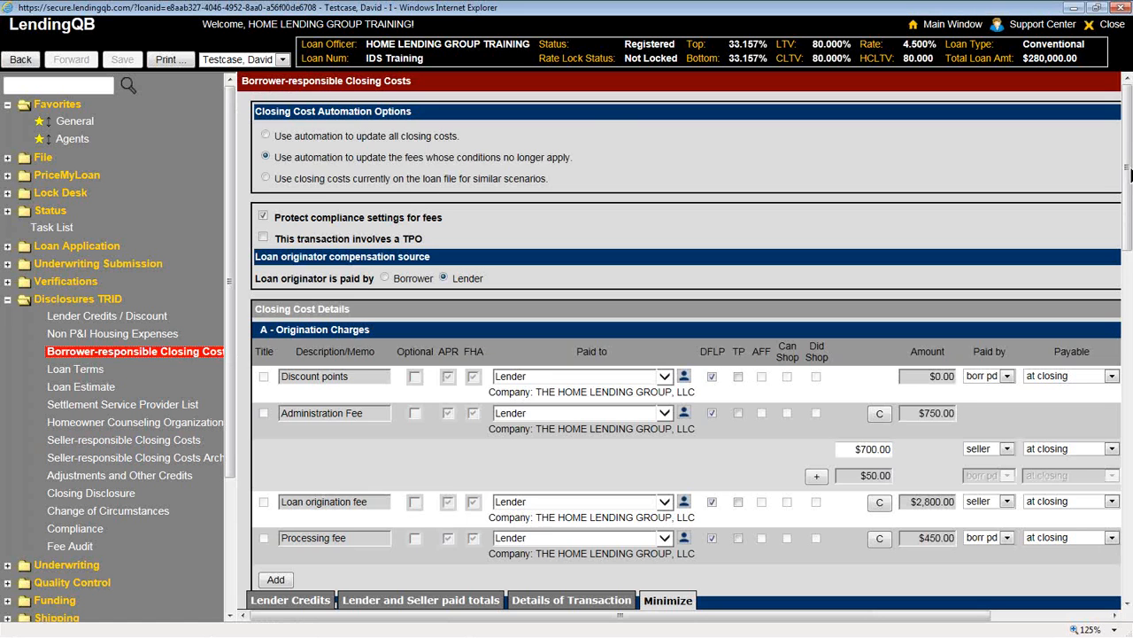
drag(1128, 174, 1128, 520)
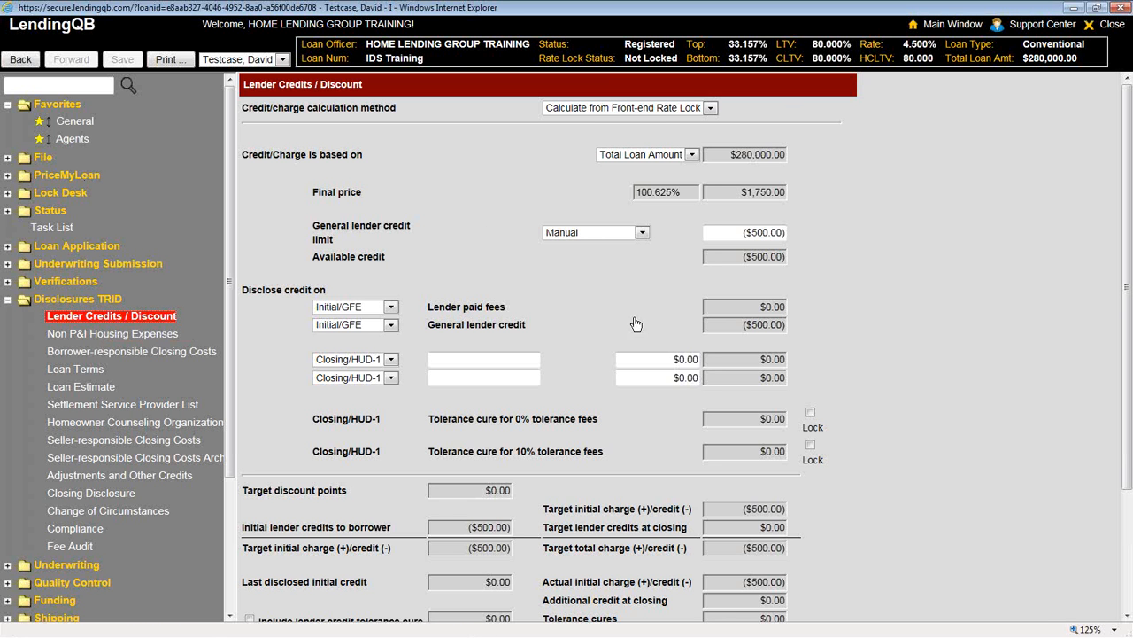
click(50, 363)
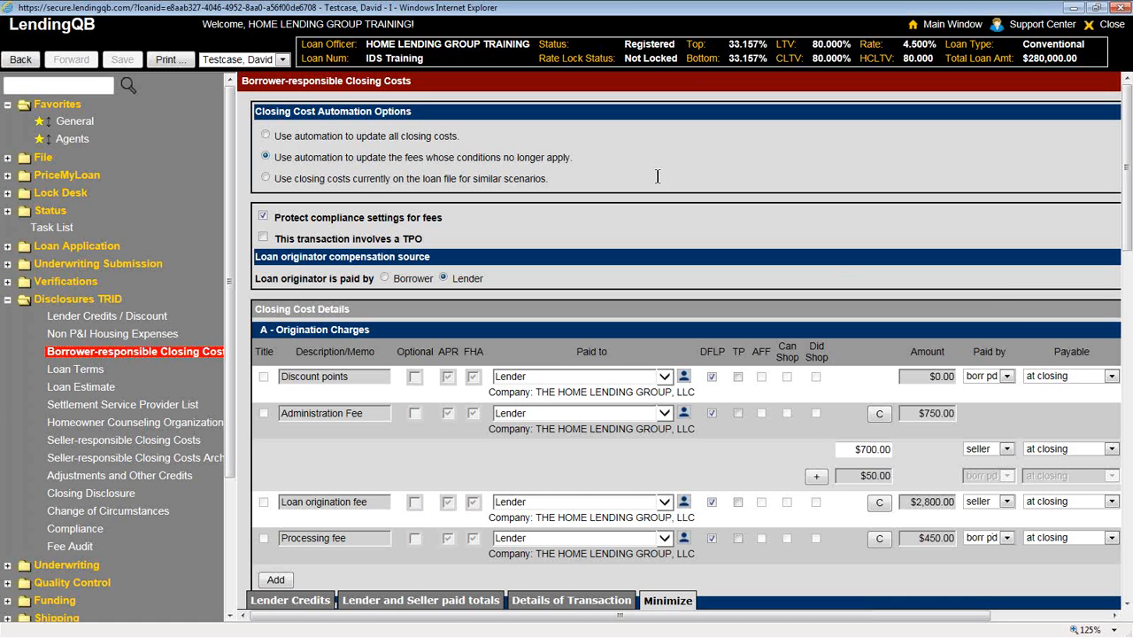
click(64, 370)
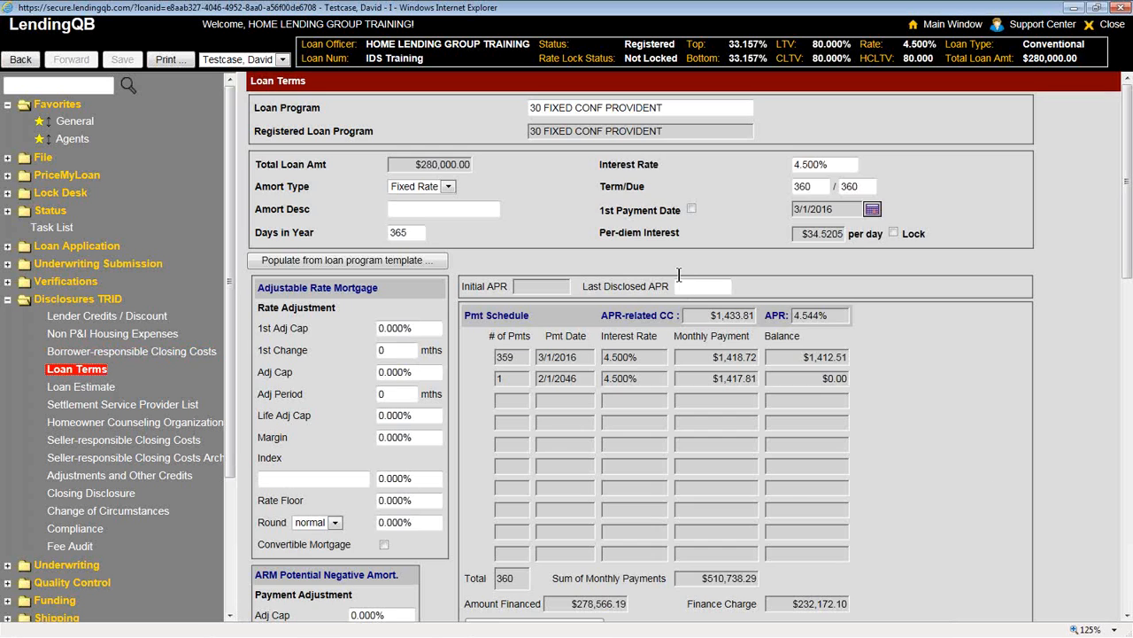
Review the Loan Terms, Settlement Service Provider List, Homeowner Counseling Organization List and Seller-responsible Closing Costs pages.
scroll(955, 433, down, 3)
scroll(960, 434, down, 5)
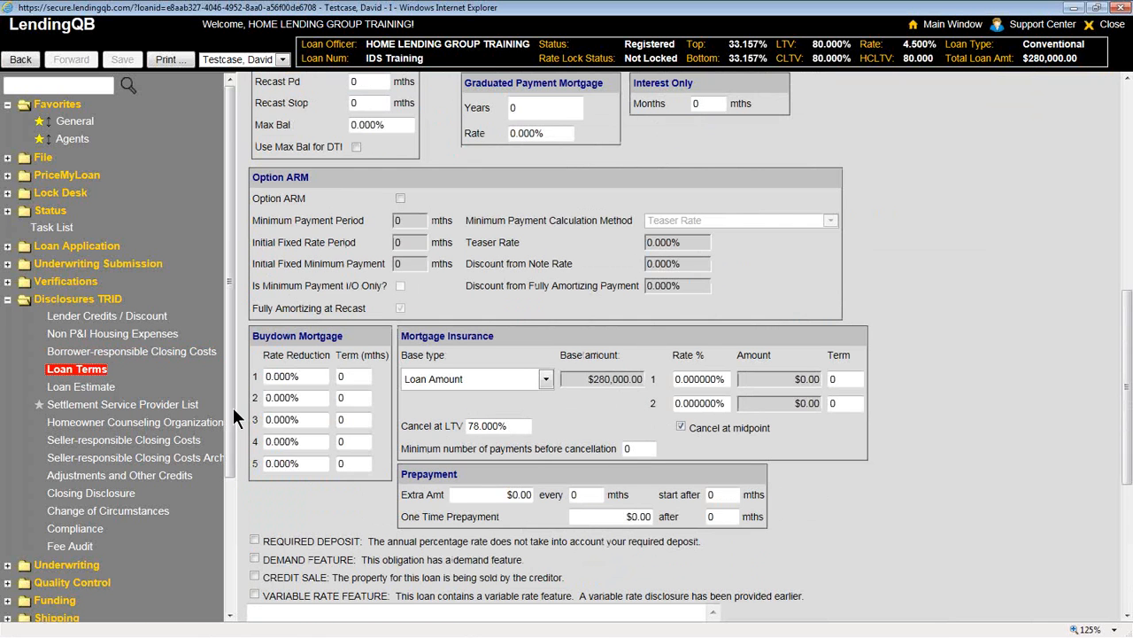
click(110, 404)
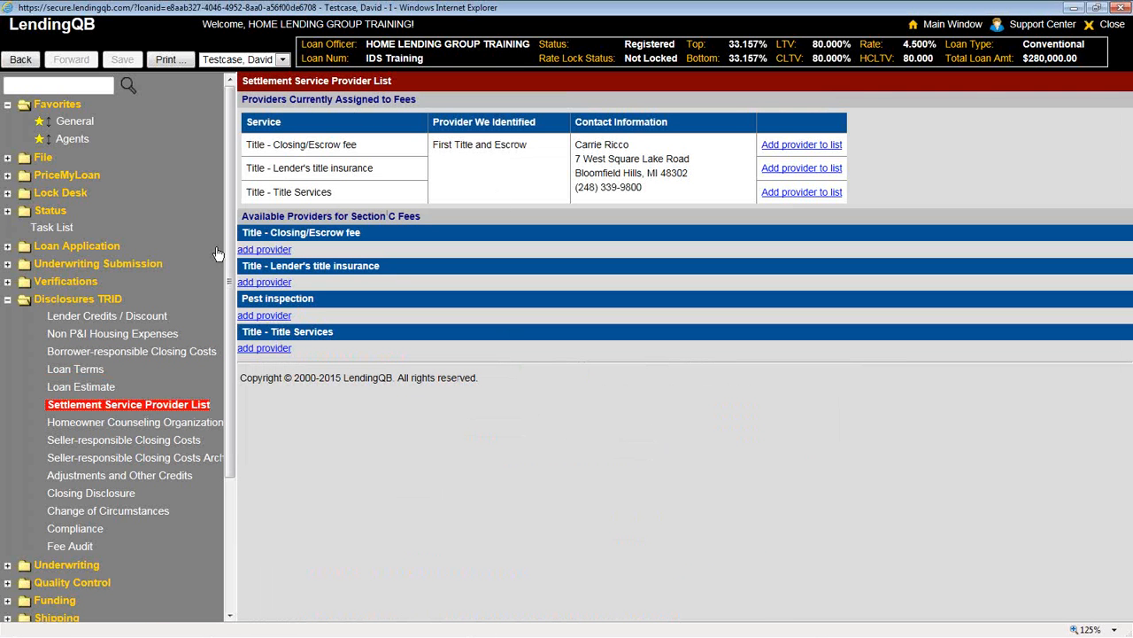
click(78, 422)
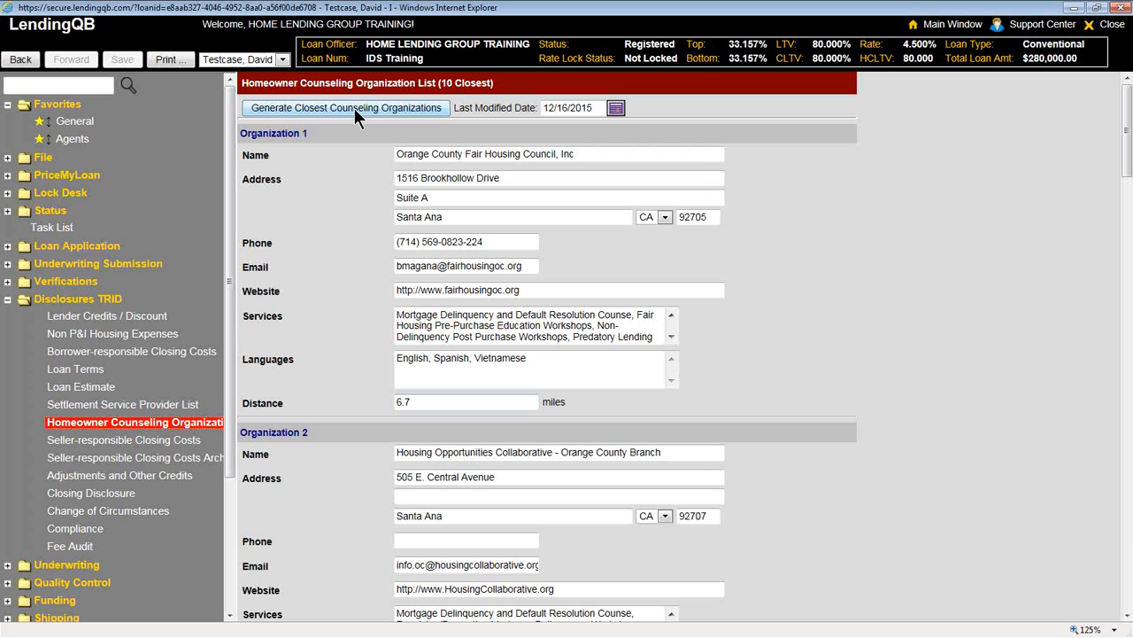
click(88, 440)
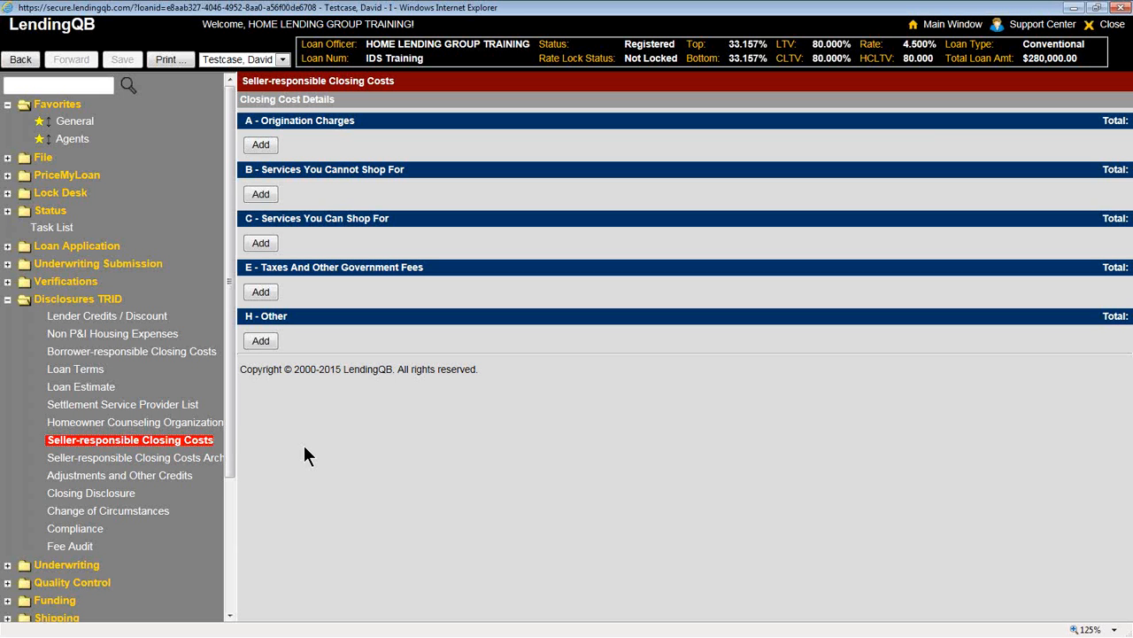
Open Adjustments and Other Credits and examine the borrower's closing costs paid by seller in Details of Transaction.
click(106, 476)
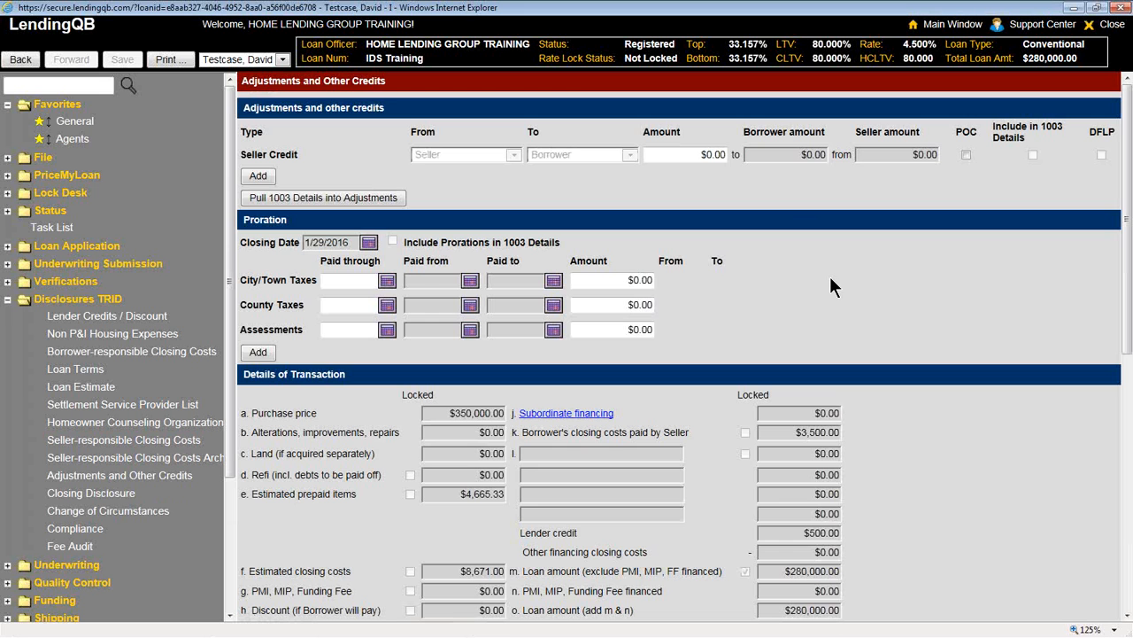
scroll(832, 283, down, 3)
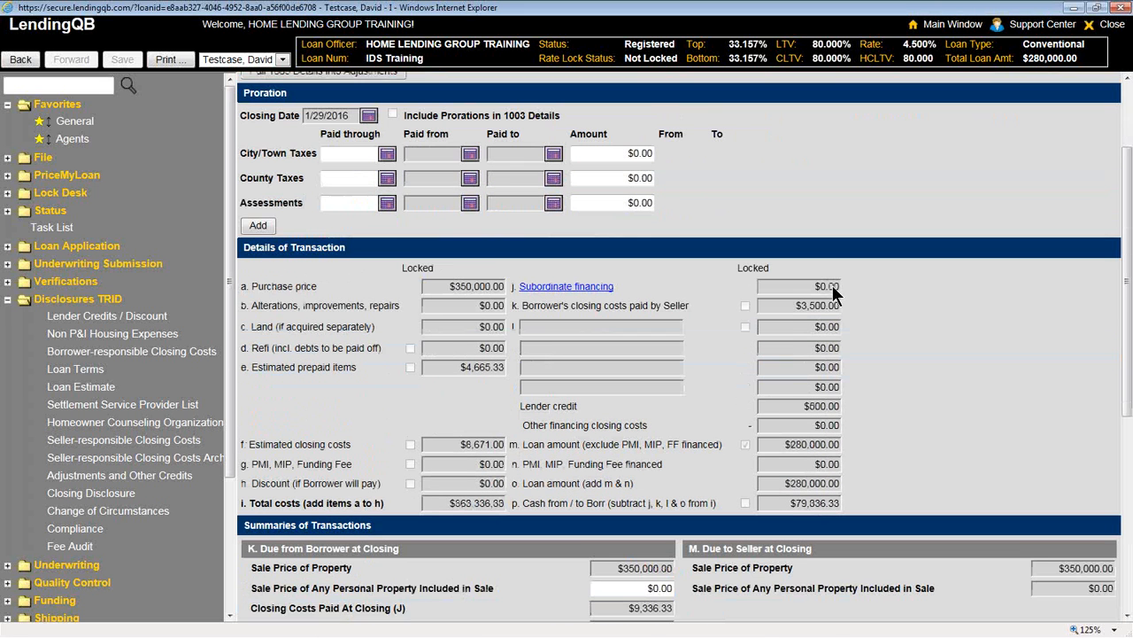
click(817, 295)
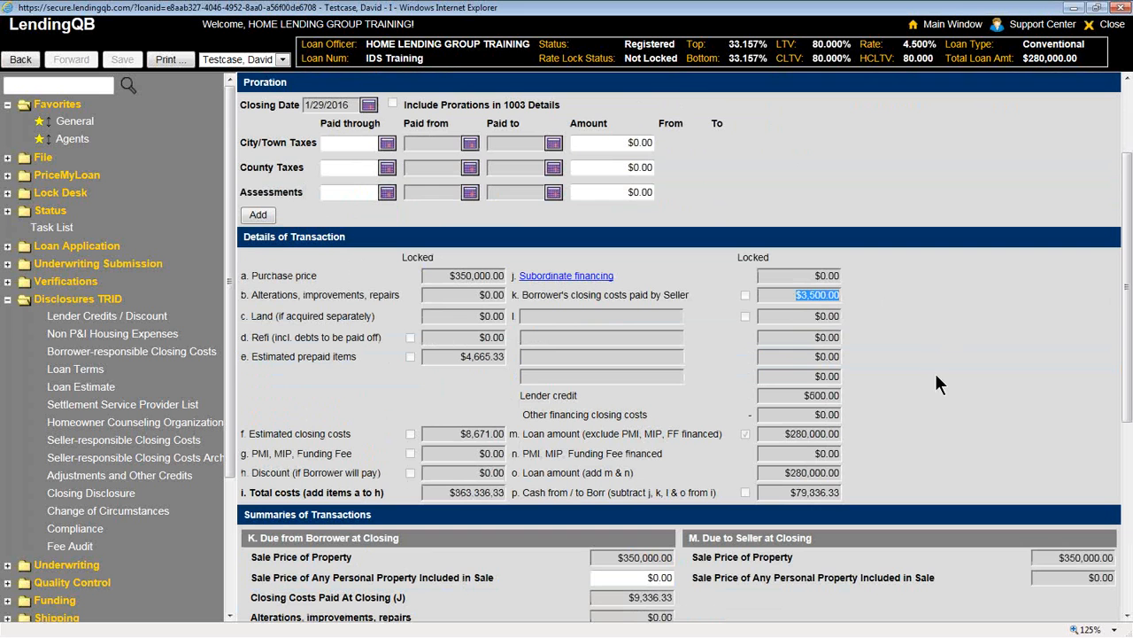
scroll(940, 367, up, 3)
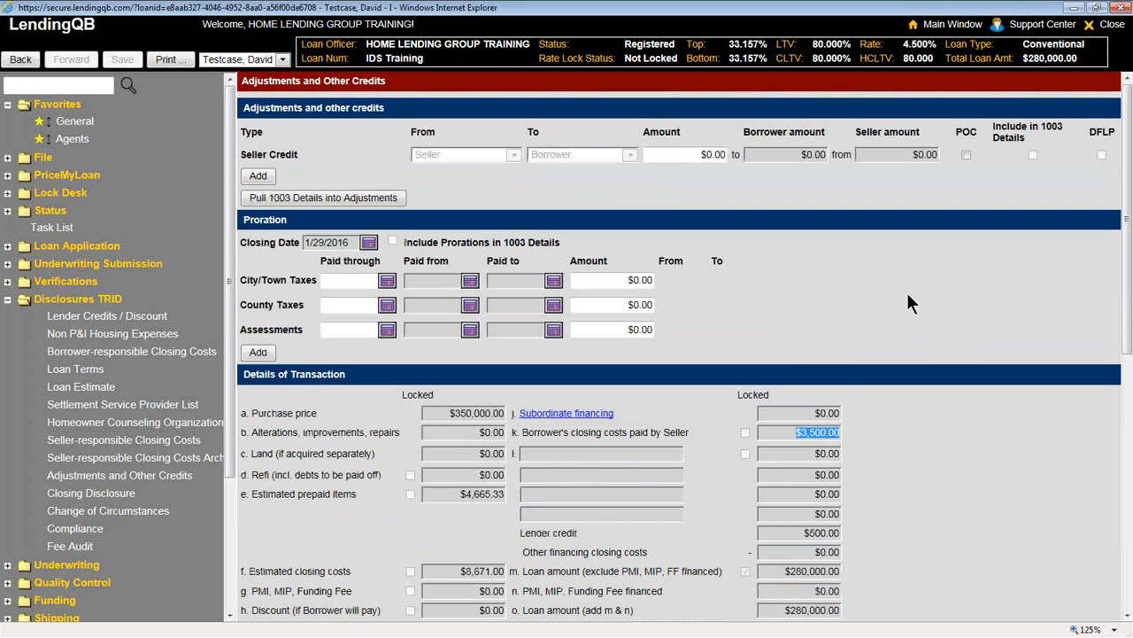
Set the Seller Credit amount to $3,500.00 and try to pull the 1003 details into the adjustments.
click(704, 152)
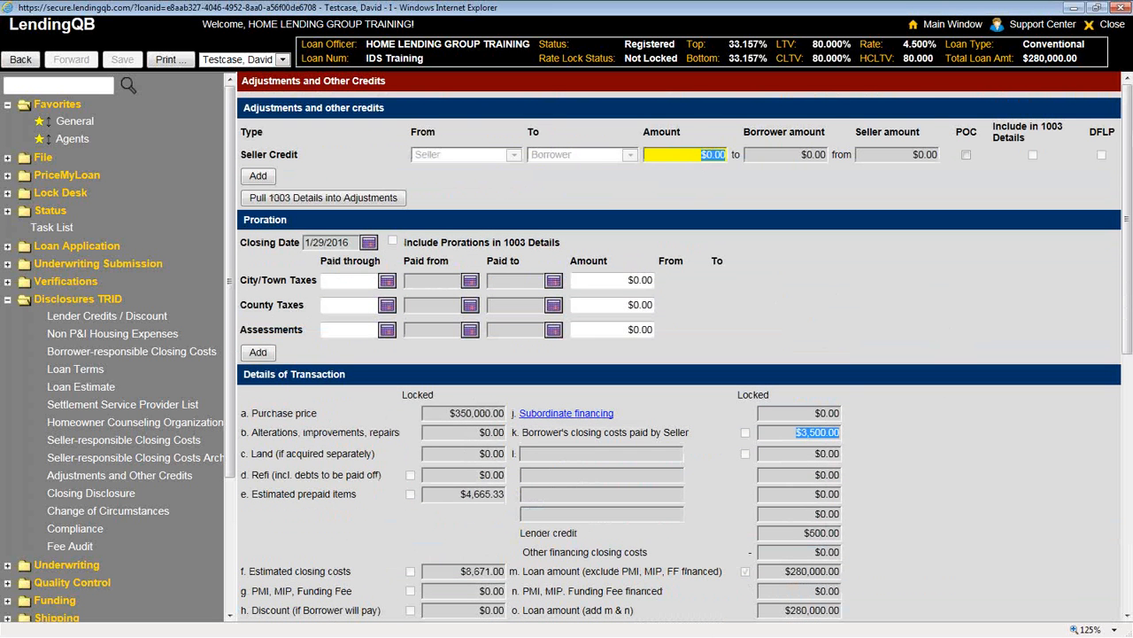
text(3,5)
text(00)
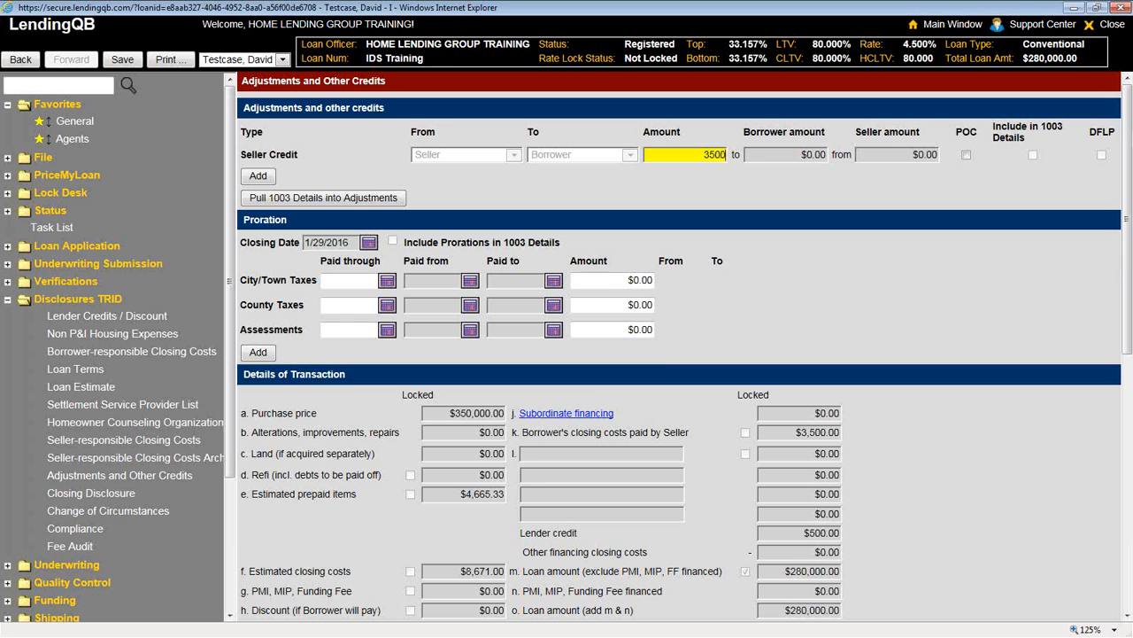
key(Tab)
click(310, 201)
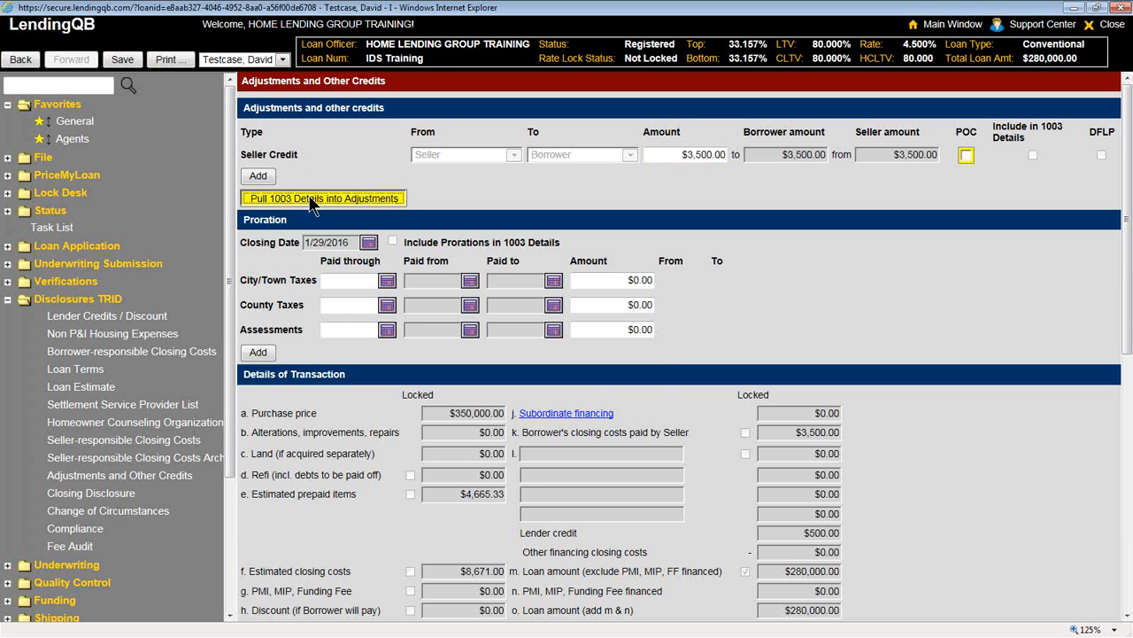
click(626, 377)
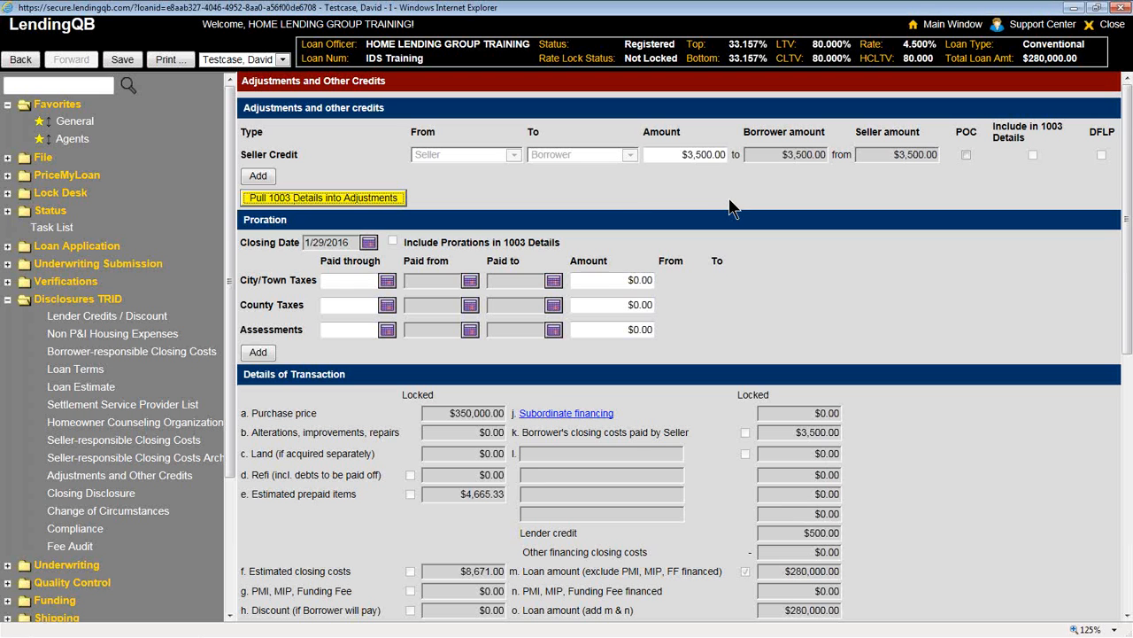
Save the Adjustments and Other Credits page and pull the 1003 details into the adjustments.
click(666, 154)
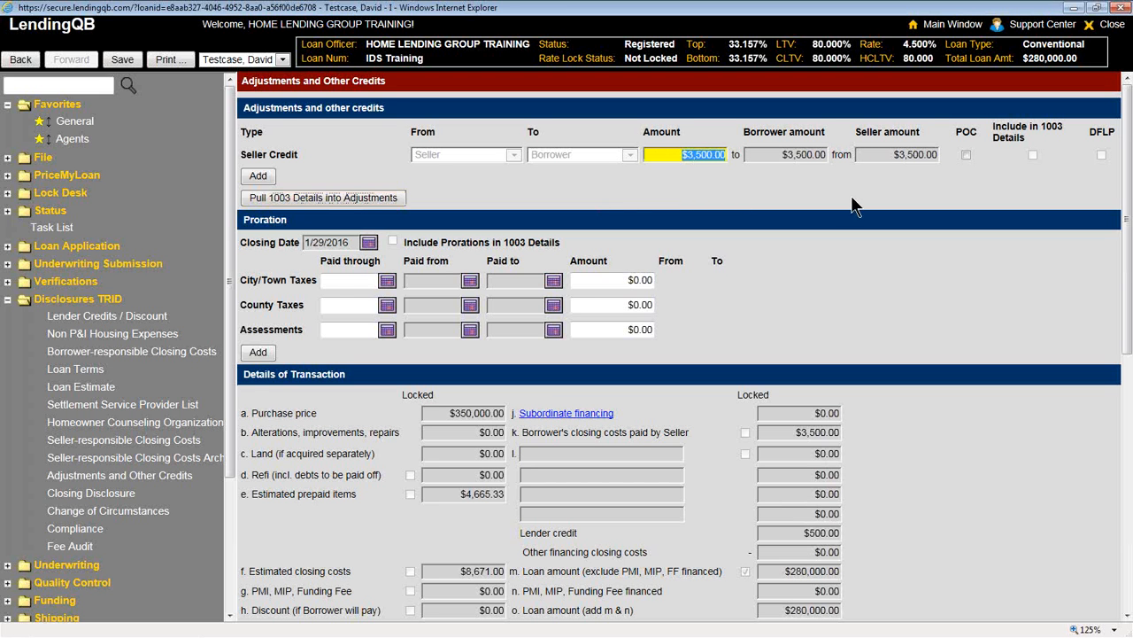
click(1030, 157)
click(304, 197)
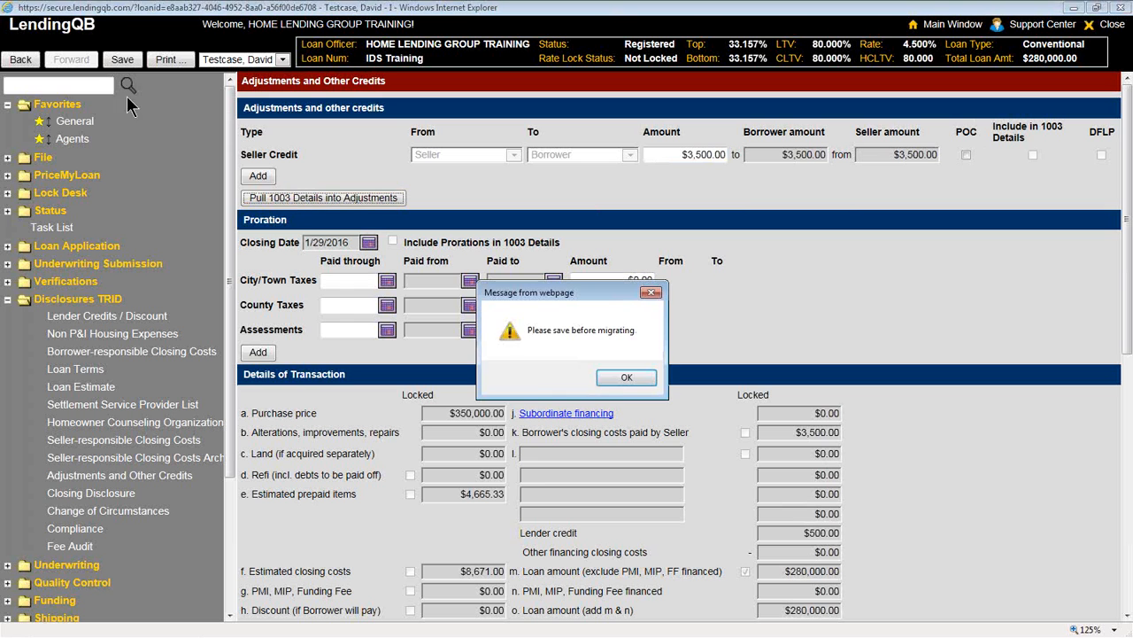
click(627, 379)
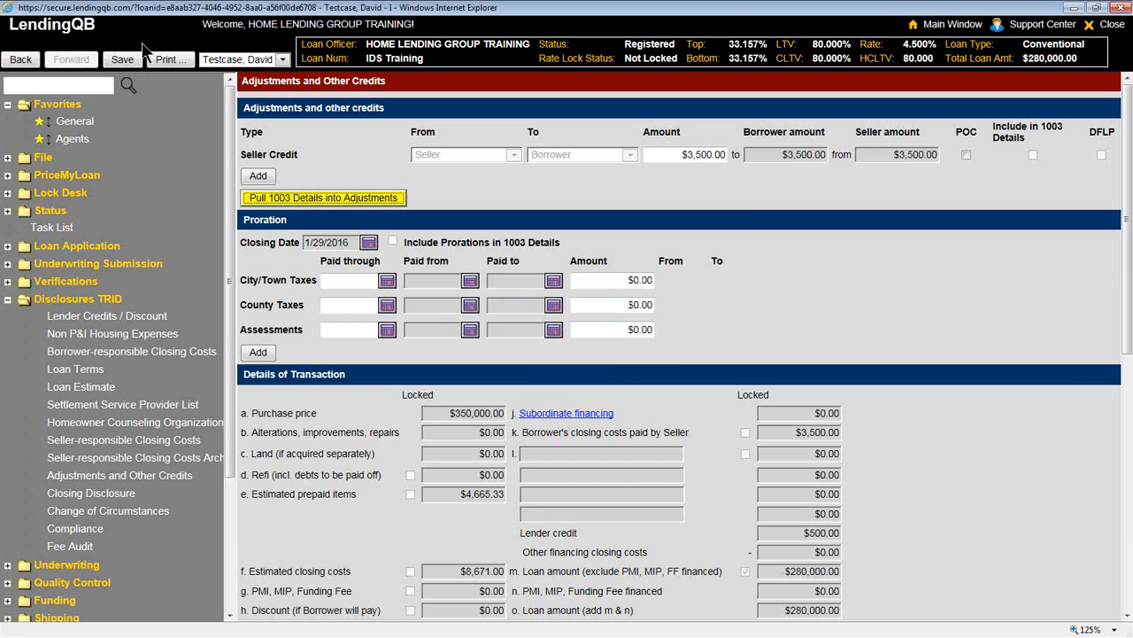
click(123, 62)
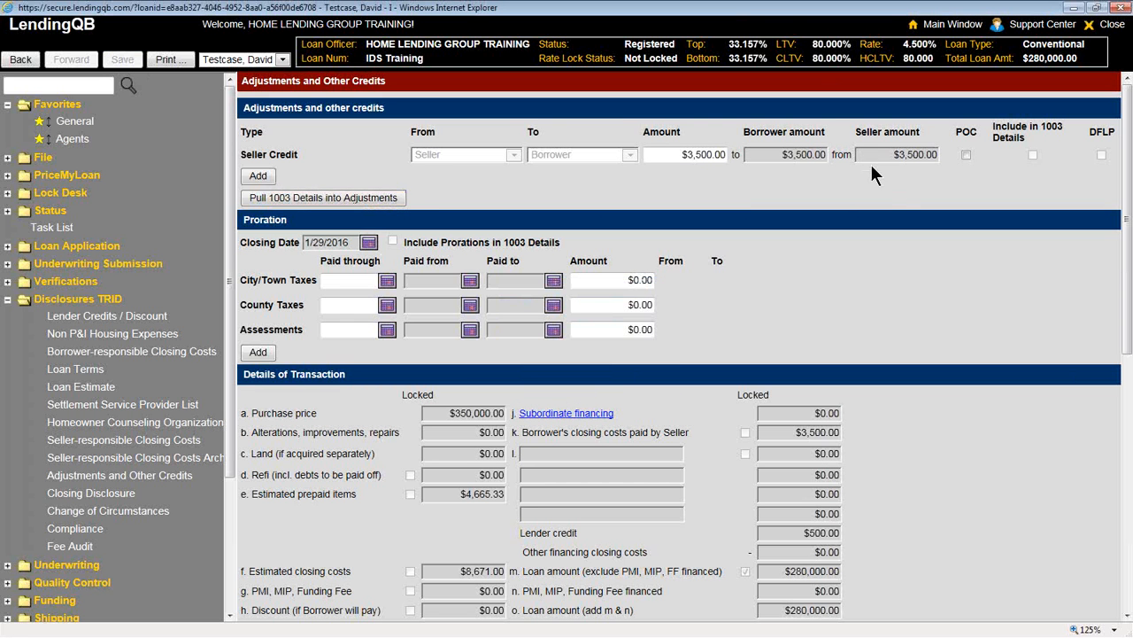
click(321, 198)
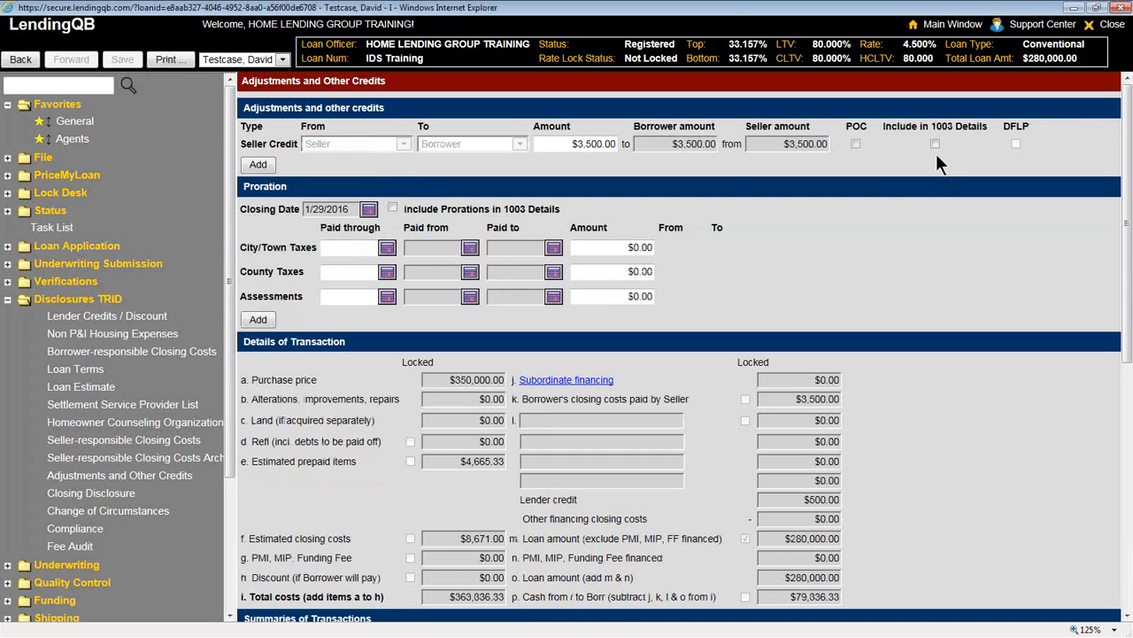
Include the Seller Credit in the 1003 details, and clear its amount.
click(934, 145)
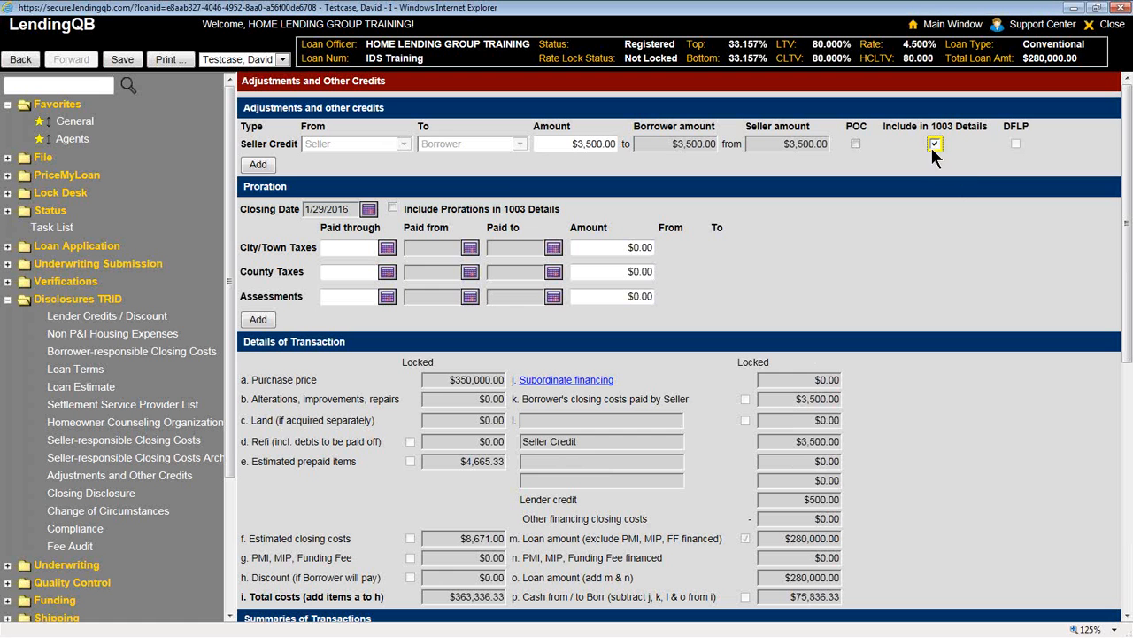
click(558, 144)
key(BackSpace)
click(498, 181)
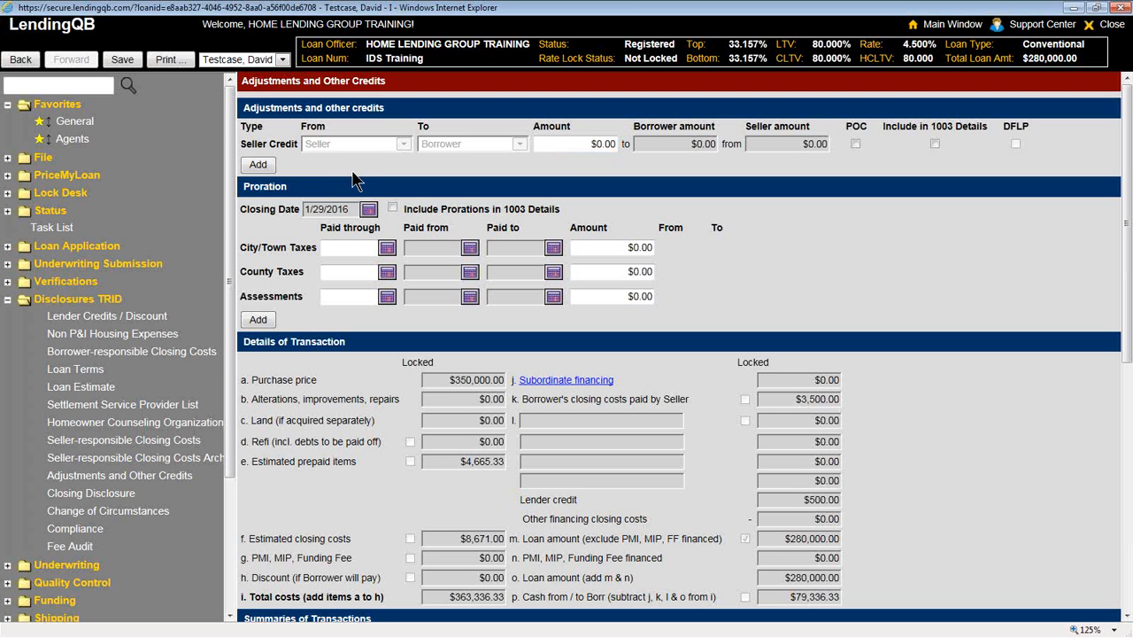
Add an adjustment named "Buidler Credit" from Builder or Developer to Borrower.
click(258, 165)
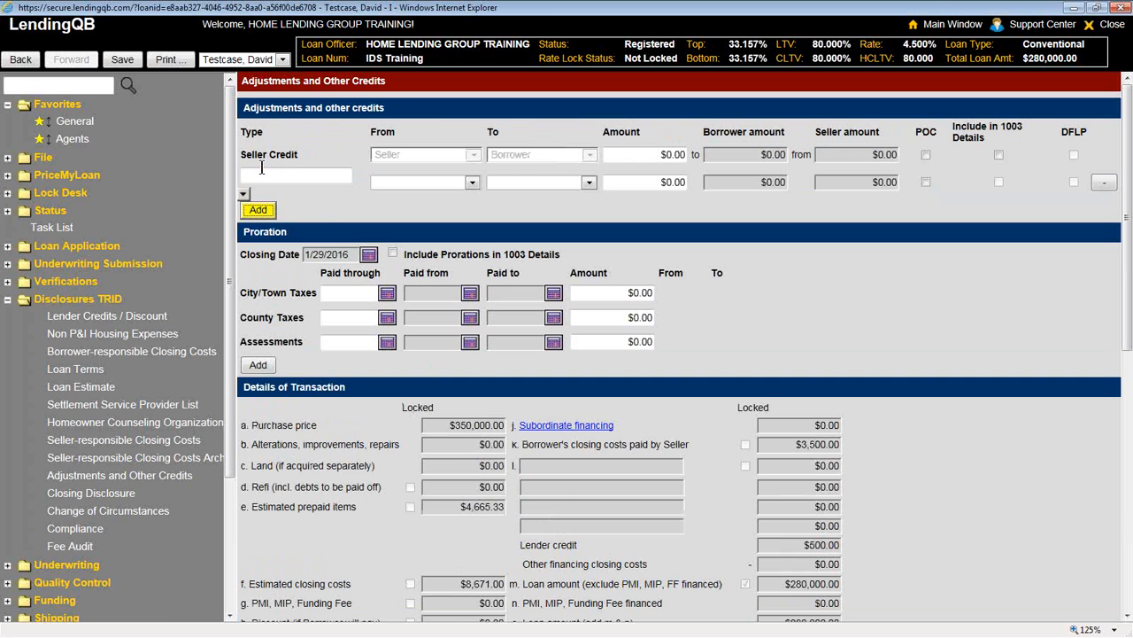
click(263, 174)
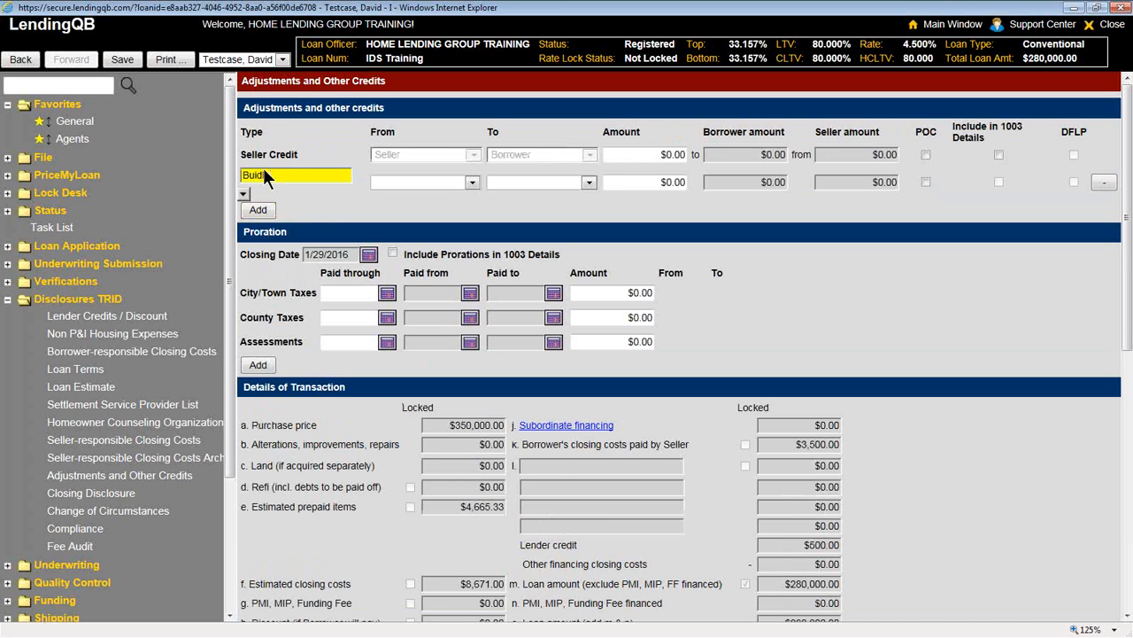
text(Buidler Credit)
click(444, 181)
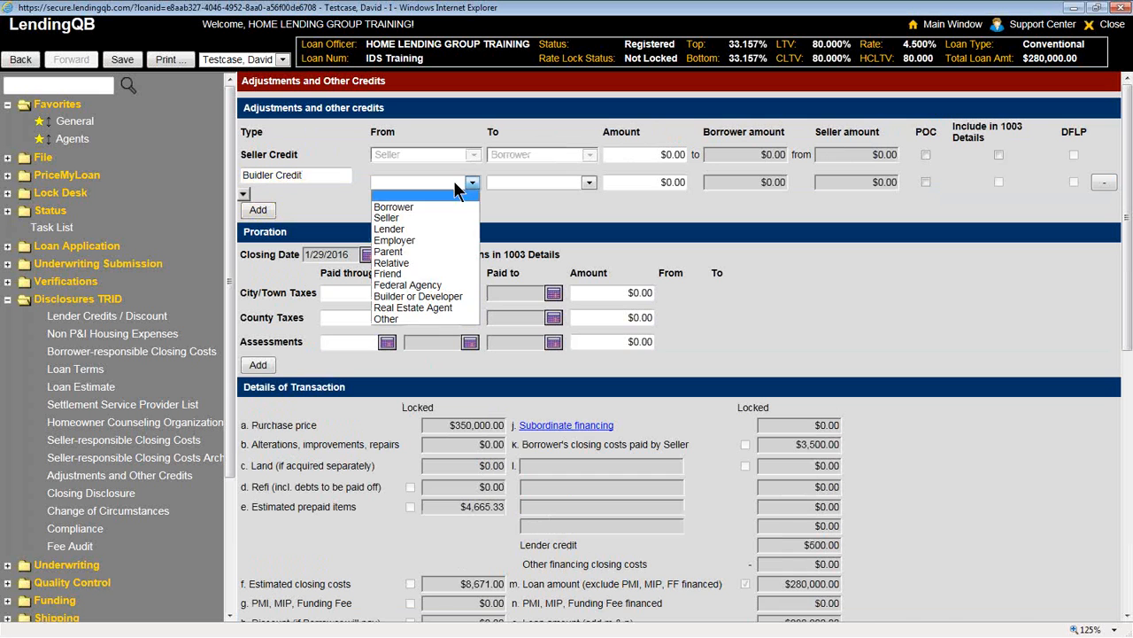
click(399, 297)
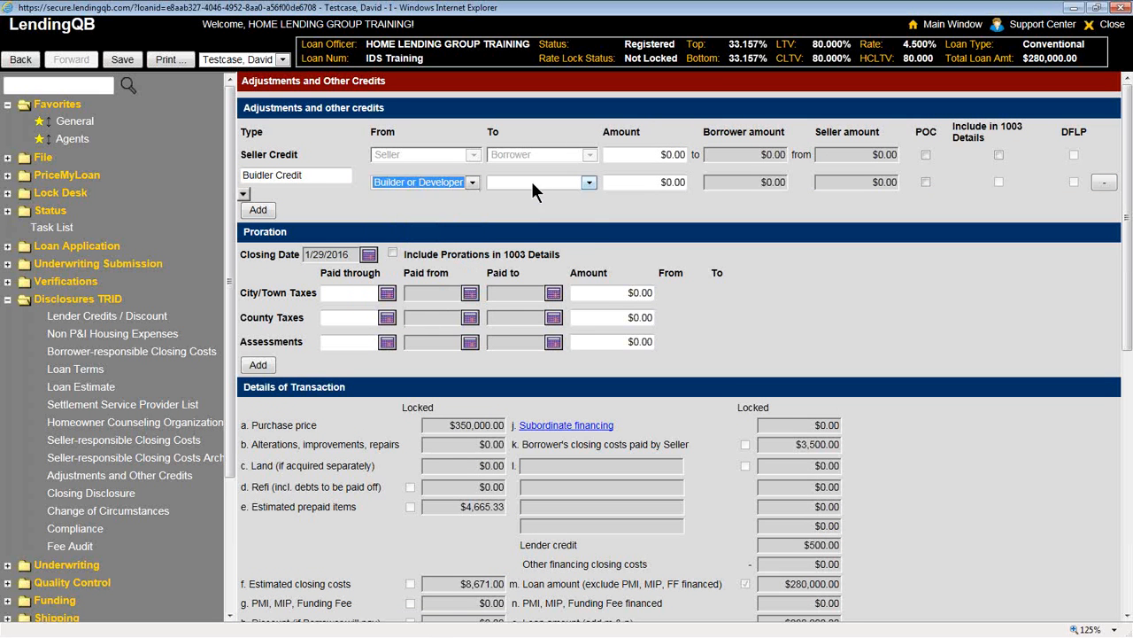
click(531, 181)
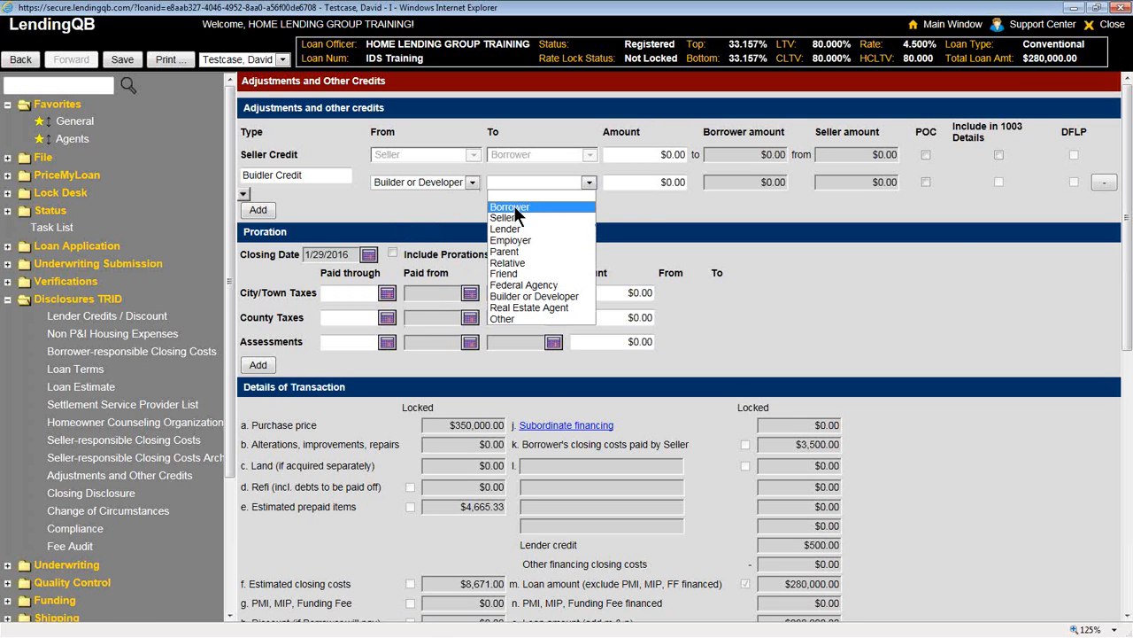
click(510, 207)
Set the builder credit's amount to $2,000.00 and include it in the 1003 details.
key(Tab)
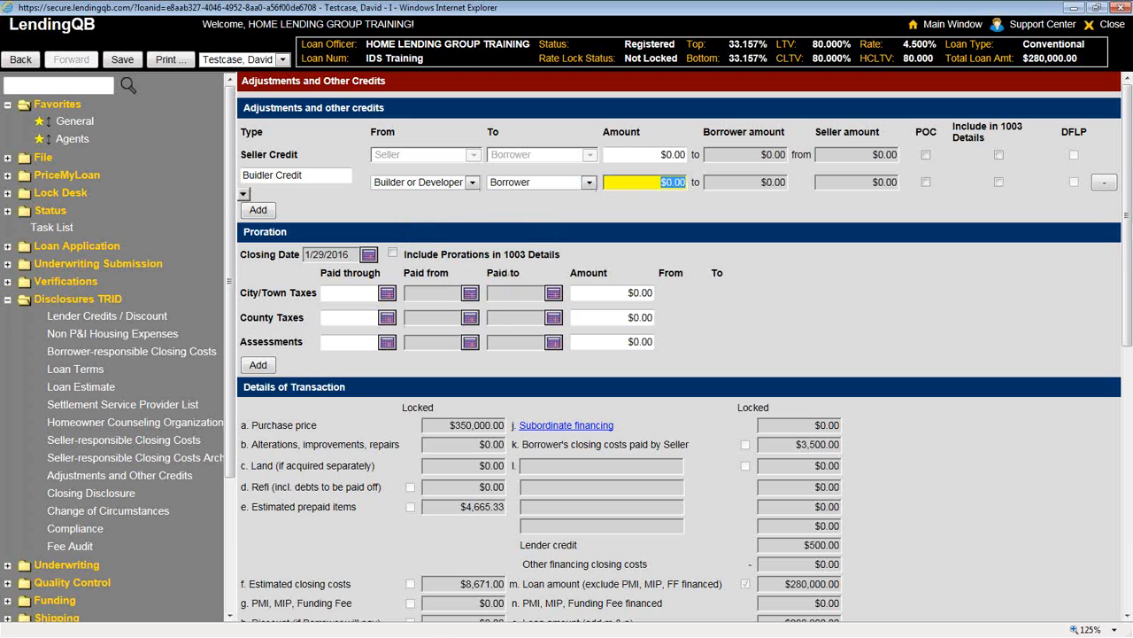
text(2000)
key(Tab)
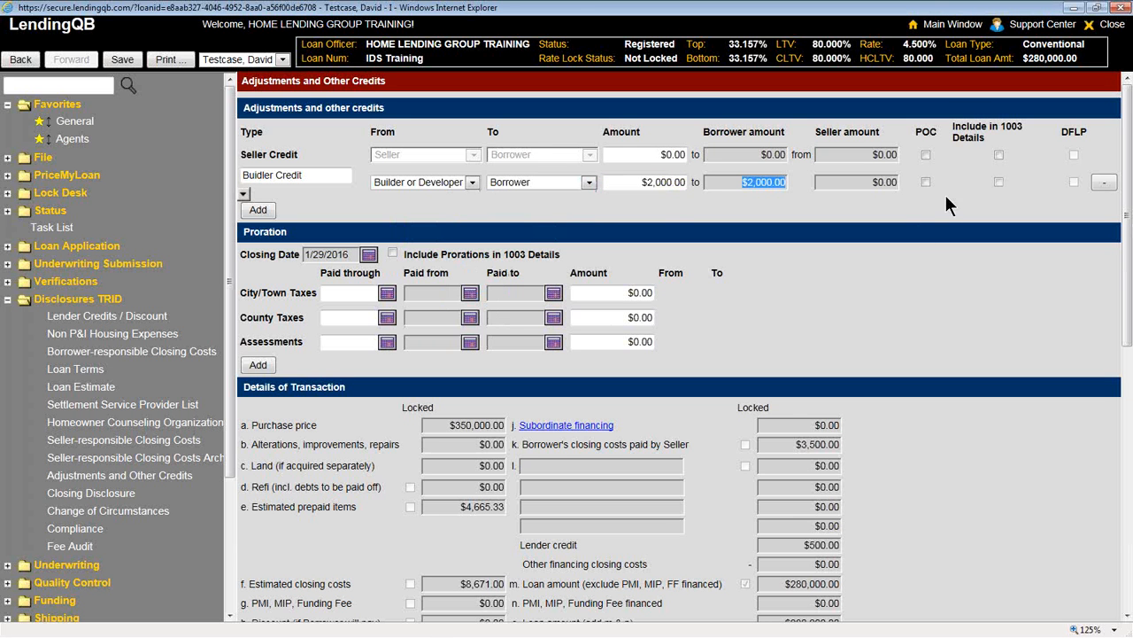
click(999, 181)
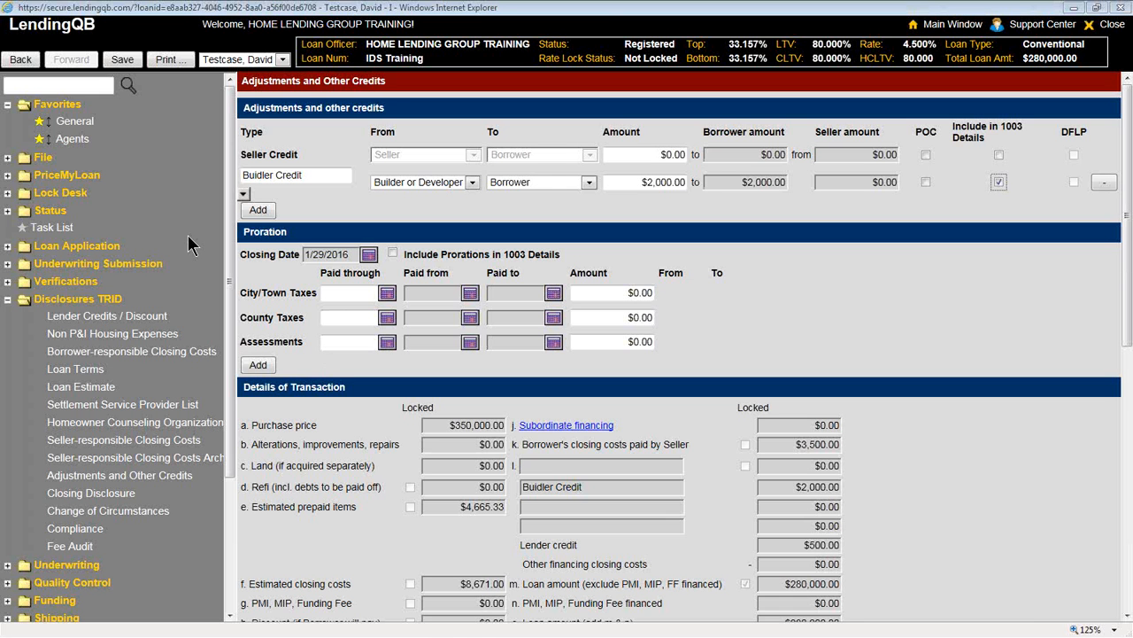
Open the Loan Estimate, examine its loan terms and projected payments, and check the linked housing expenses before returning to it.
click(83, 391)
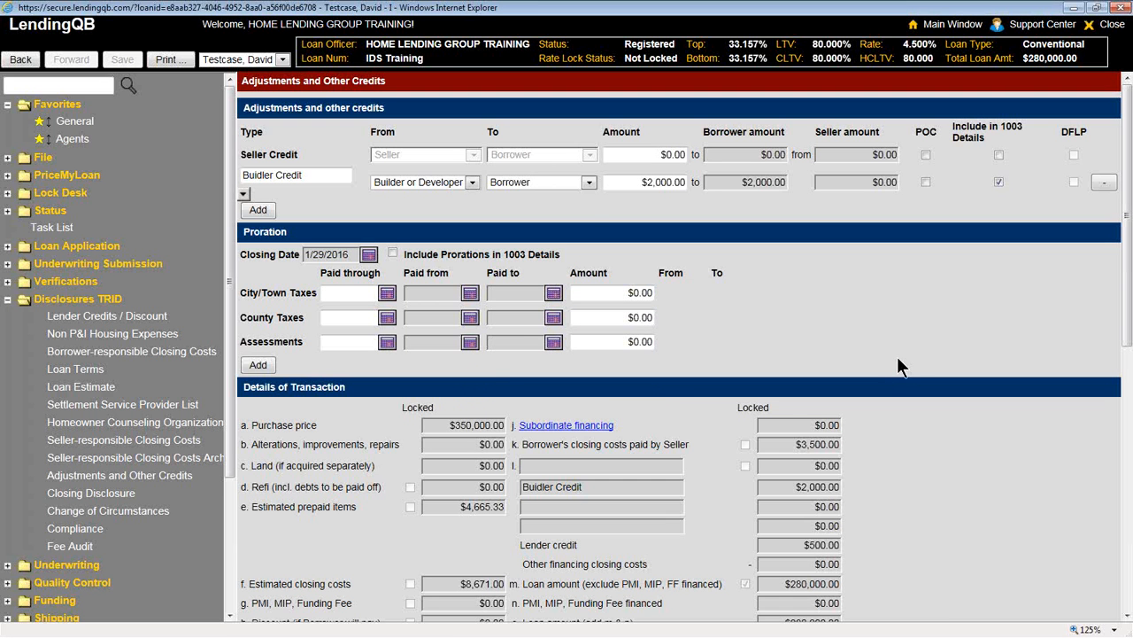
click(75, 393)
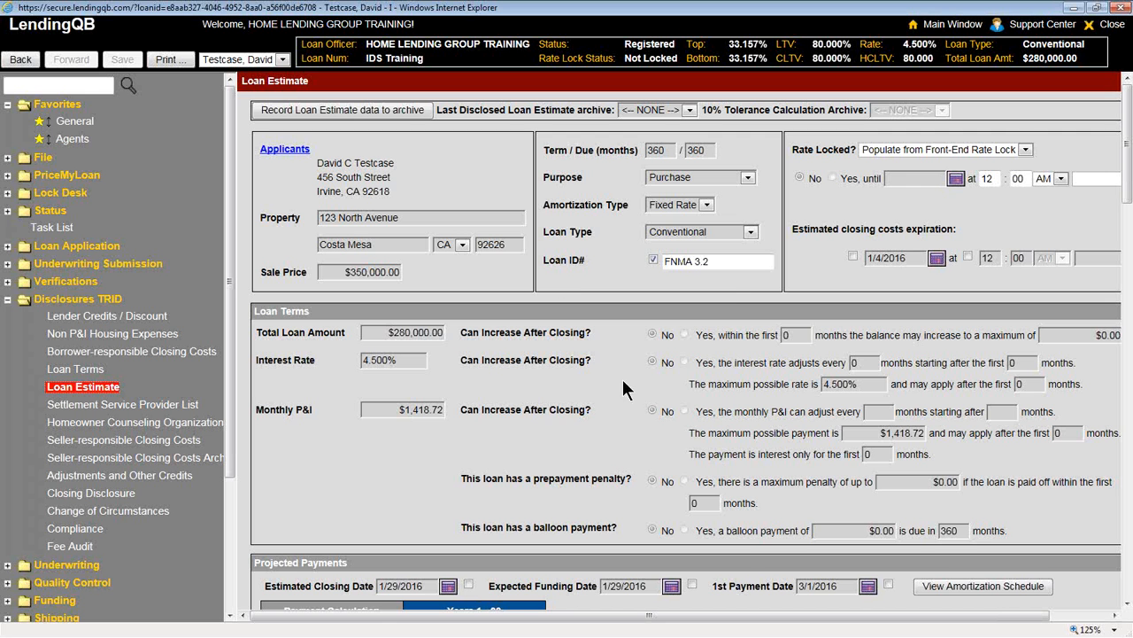
scroll(797, 330, down, 1)
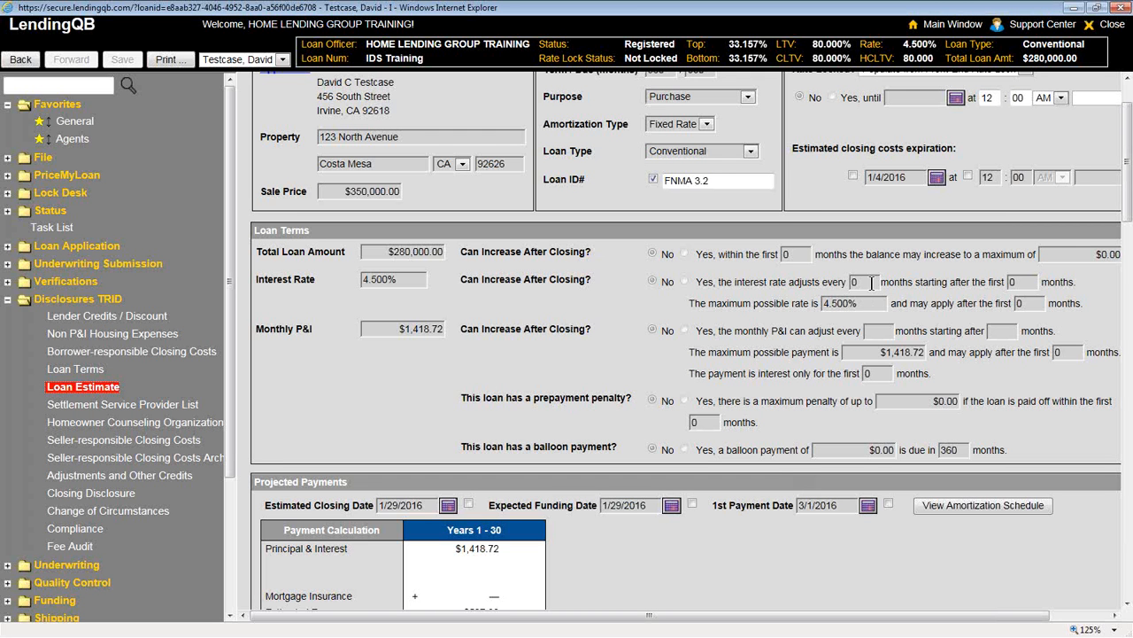
scroll(693, 565, down, 3)
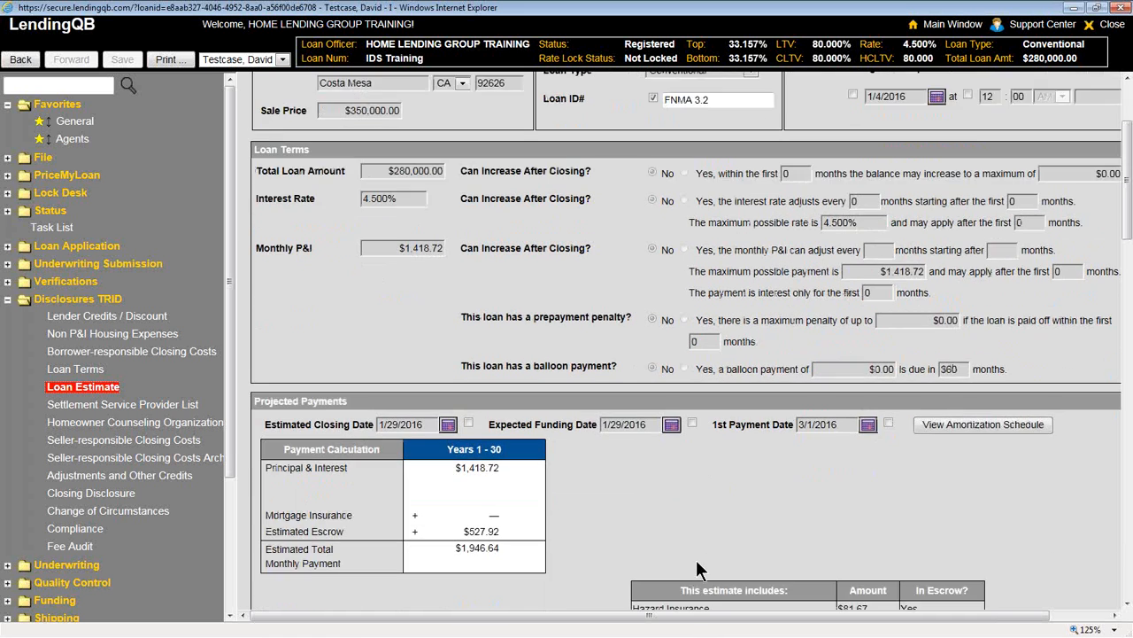
scroll(775, 452, down, 1)
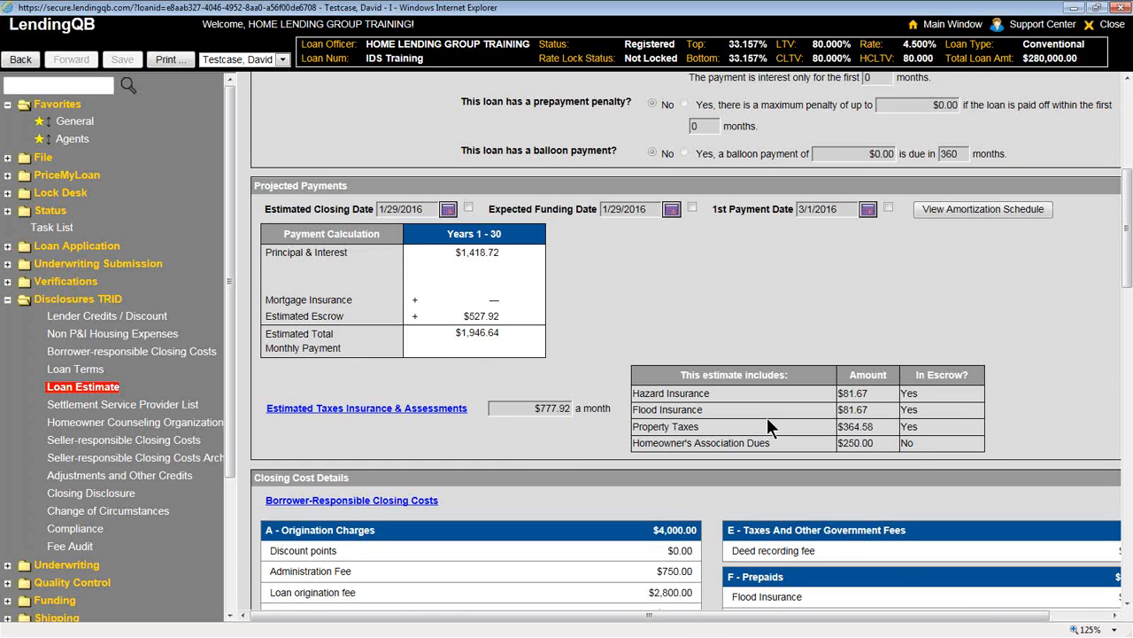
scroll(1056, 382, down, 1)
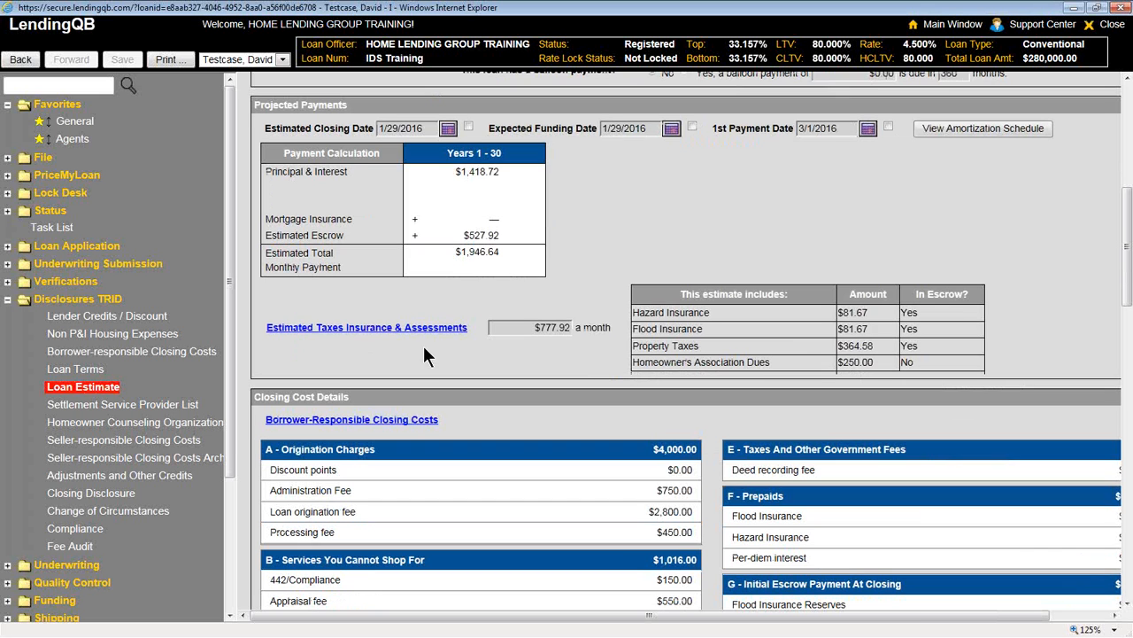
click(355, 330)
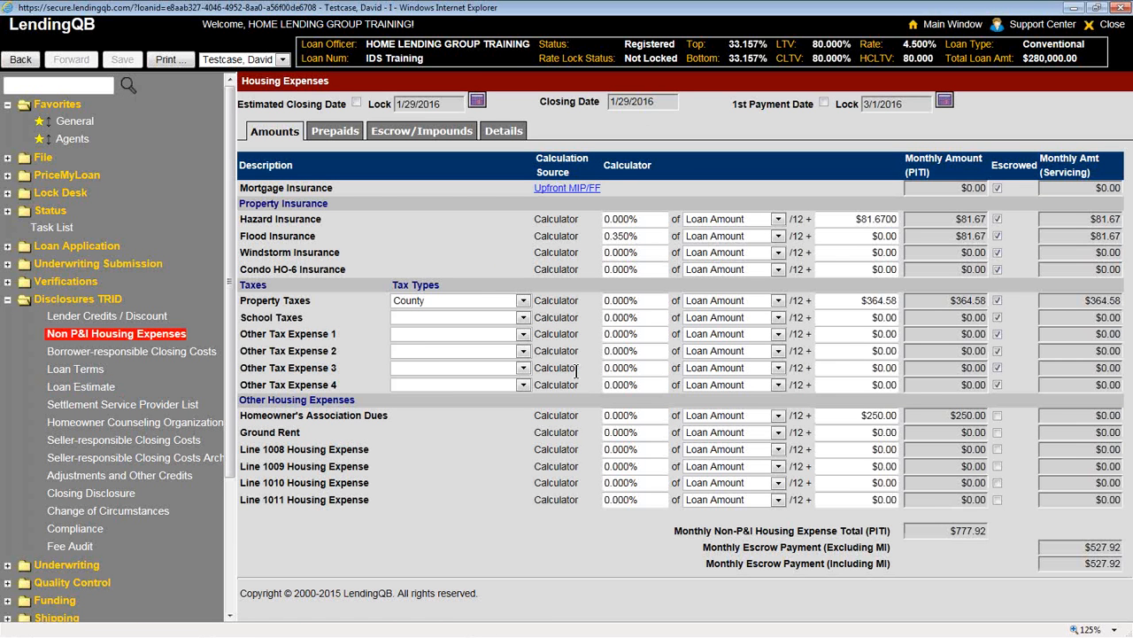
click(39, 64)
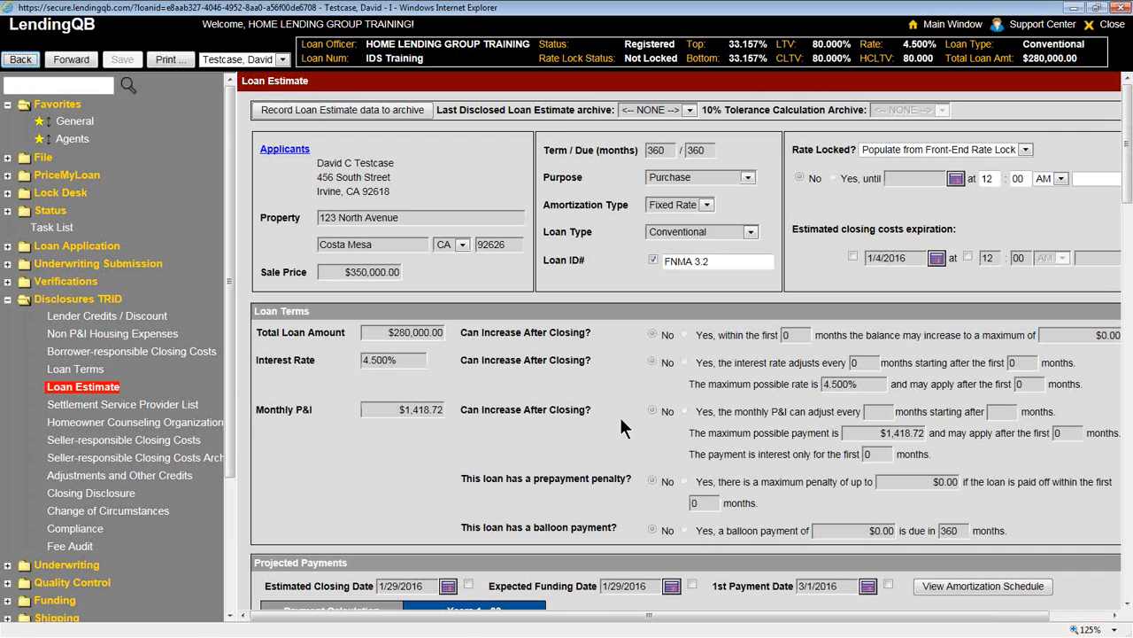
Examine the Loan Estimate's closing cost details across all fee sections and the costs at closing, and open the Lender Credits / Discount page.
scroll(328, 434, down, 7)
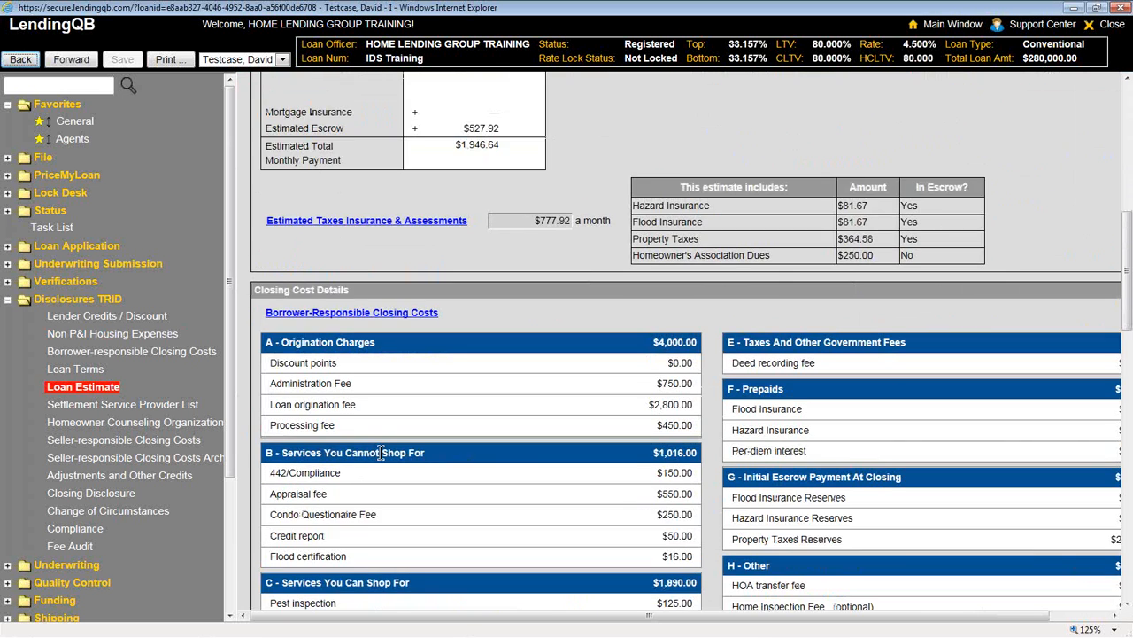
scroll(380, 452, down, 3)
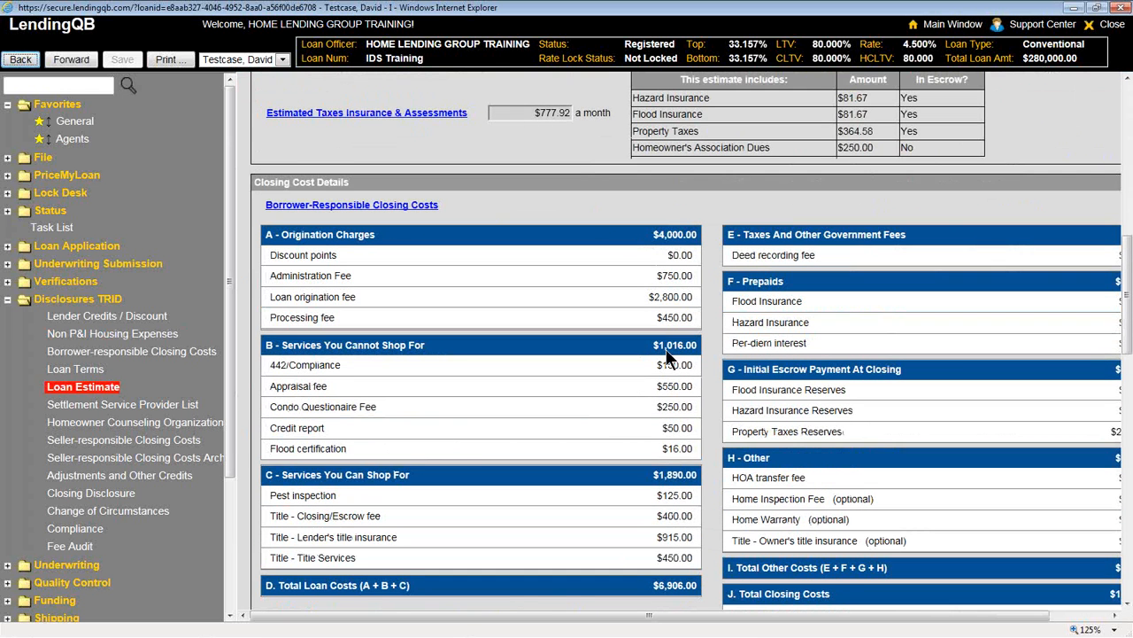
scroll(642, 447, down, 2)
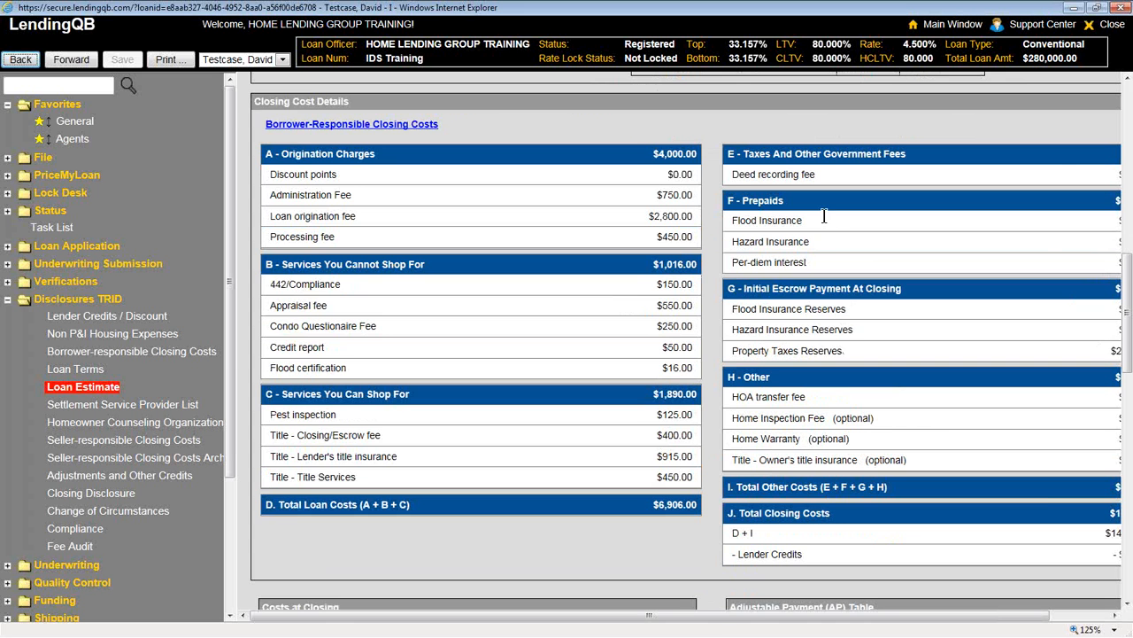
drag(714, 614, 807, 612)
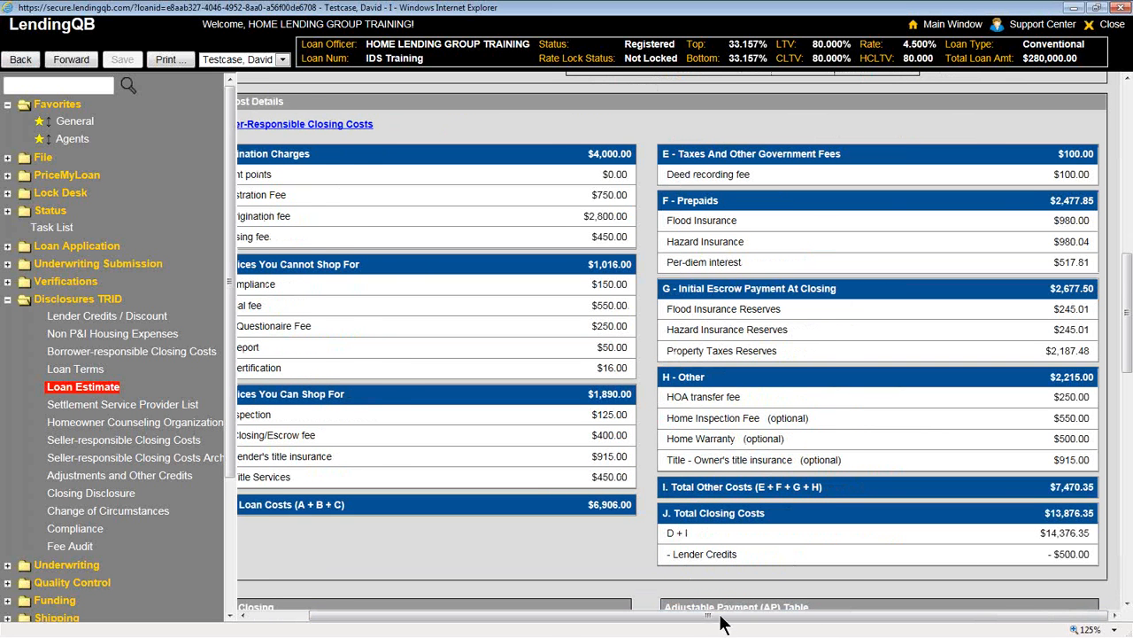
drag(721, 617, 561, 617)
scroll(537, 578, down, 4)
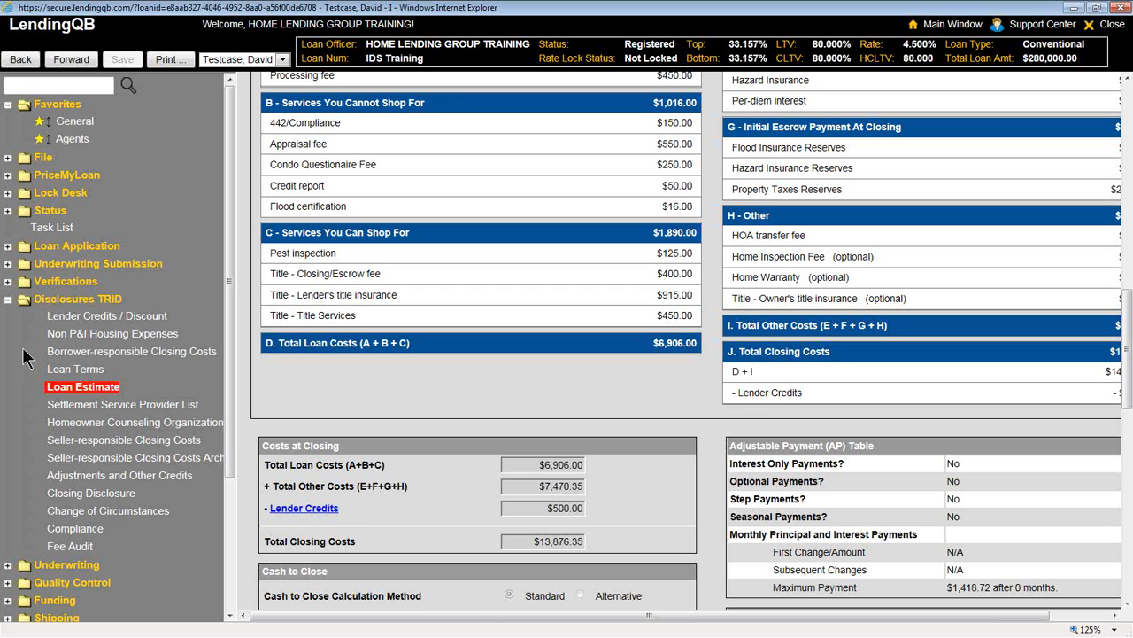
click(93, 321)
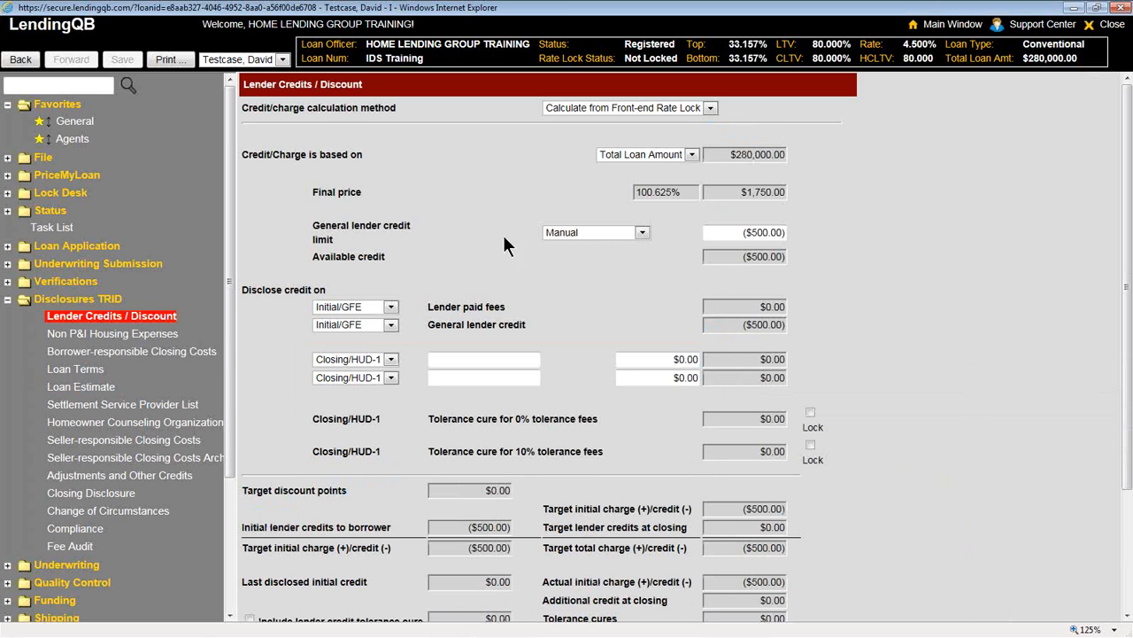
Try the Total Closing Costs, Origination Charges and No Limit options for the general lender credit limit.
click(587, 235)
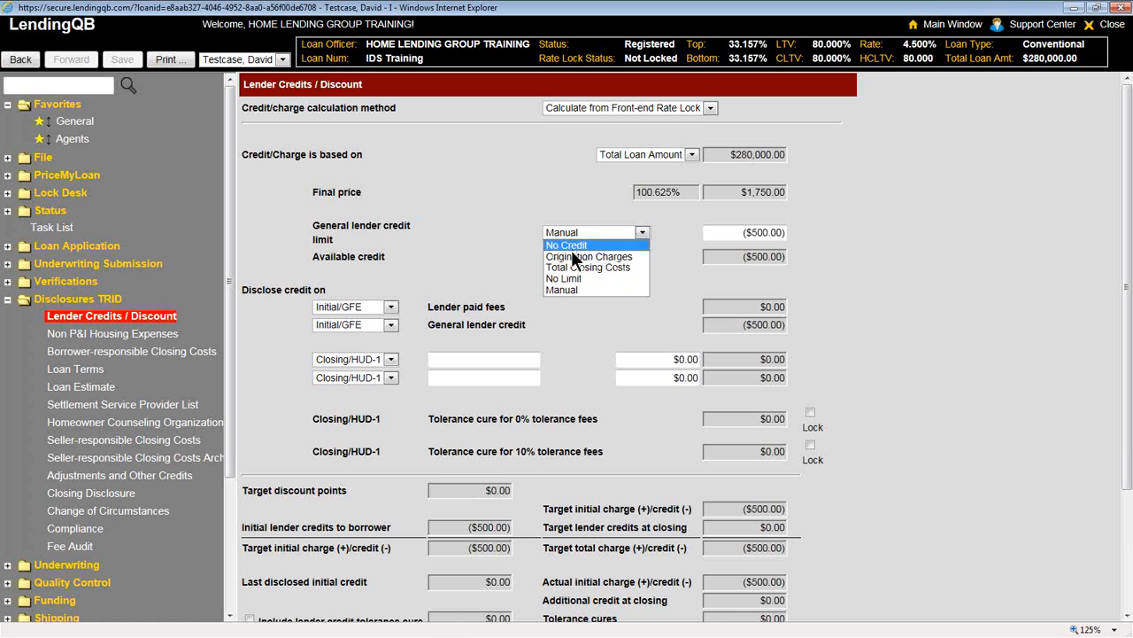
click(578, 266)
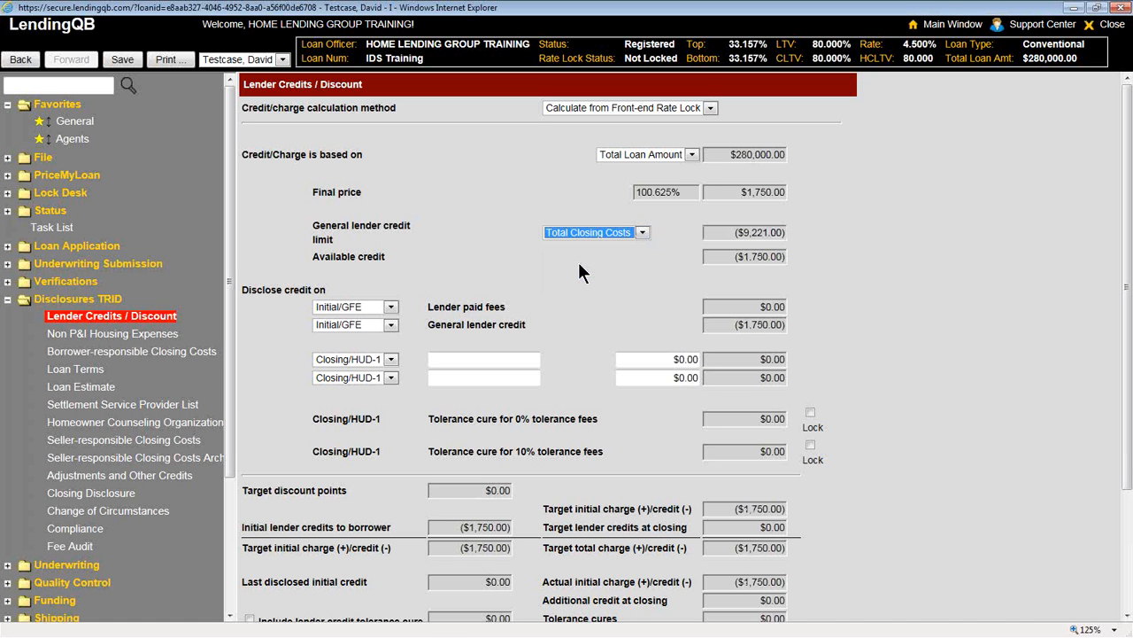
click(573, 233)
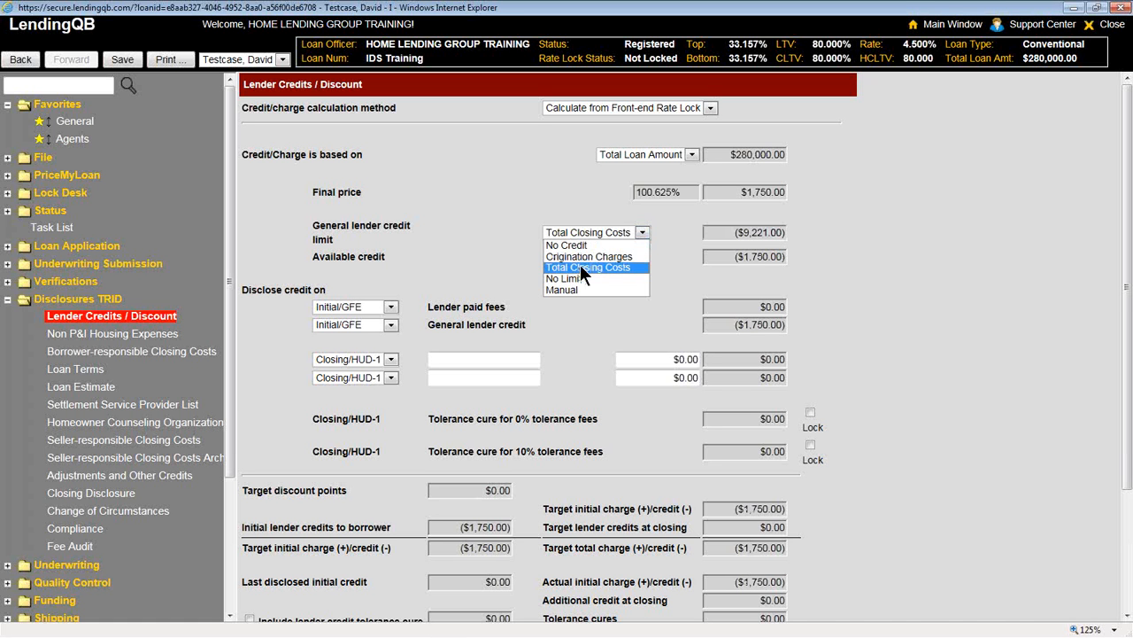
click(577, 258)
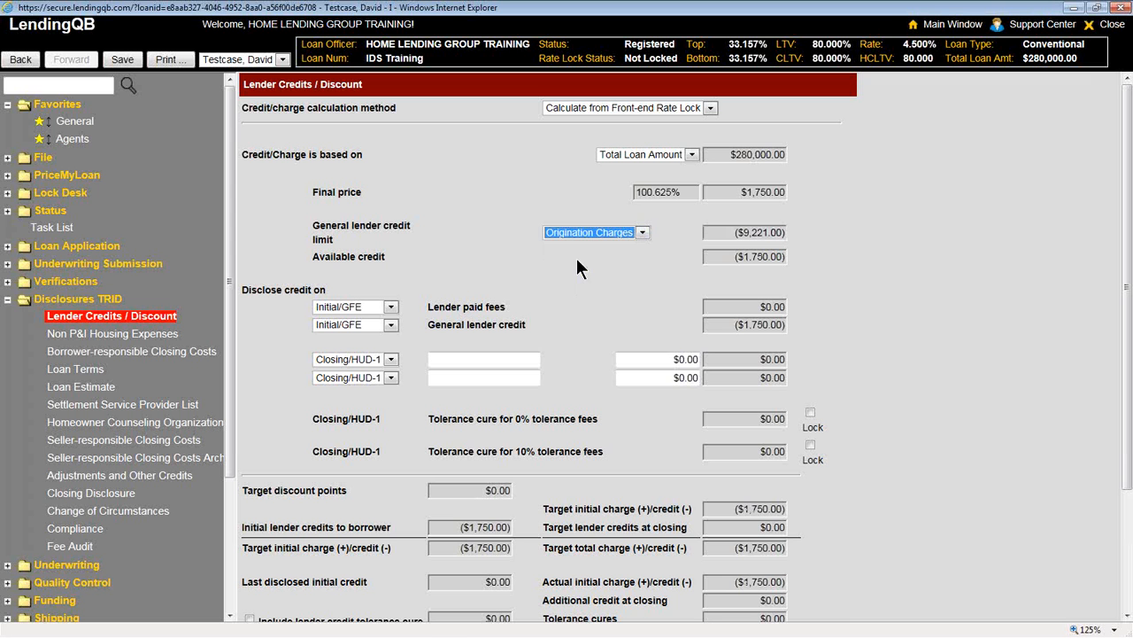
click(577, 233)
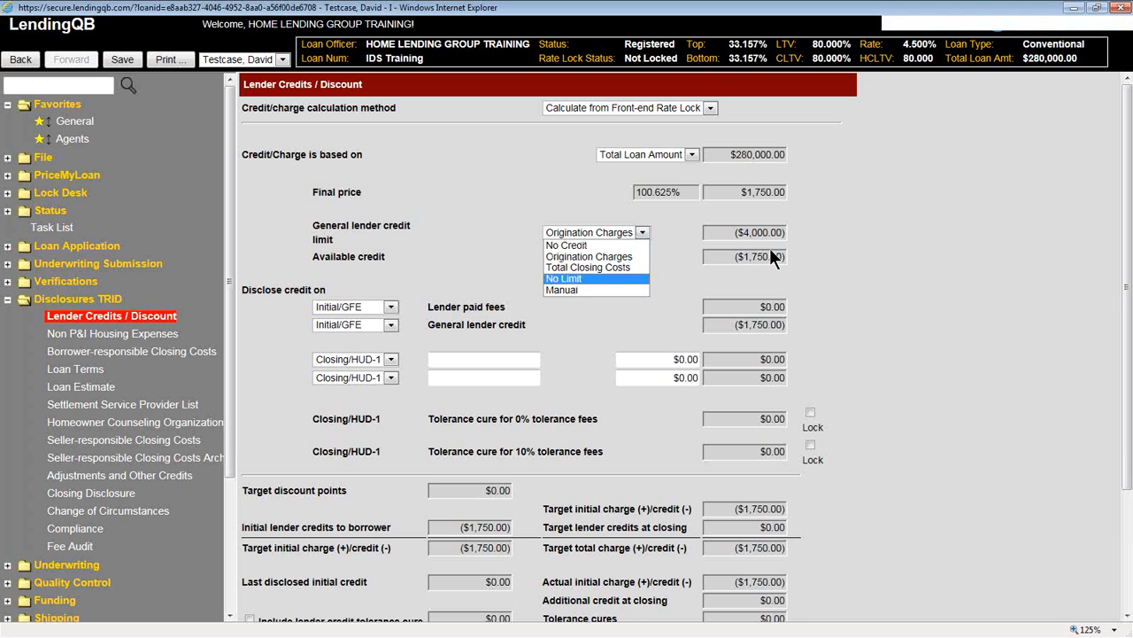
click(572, 278)
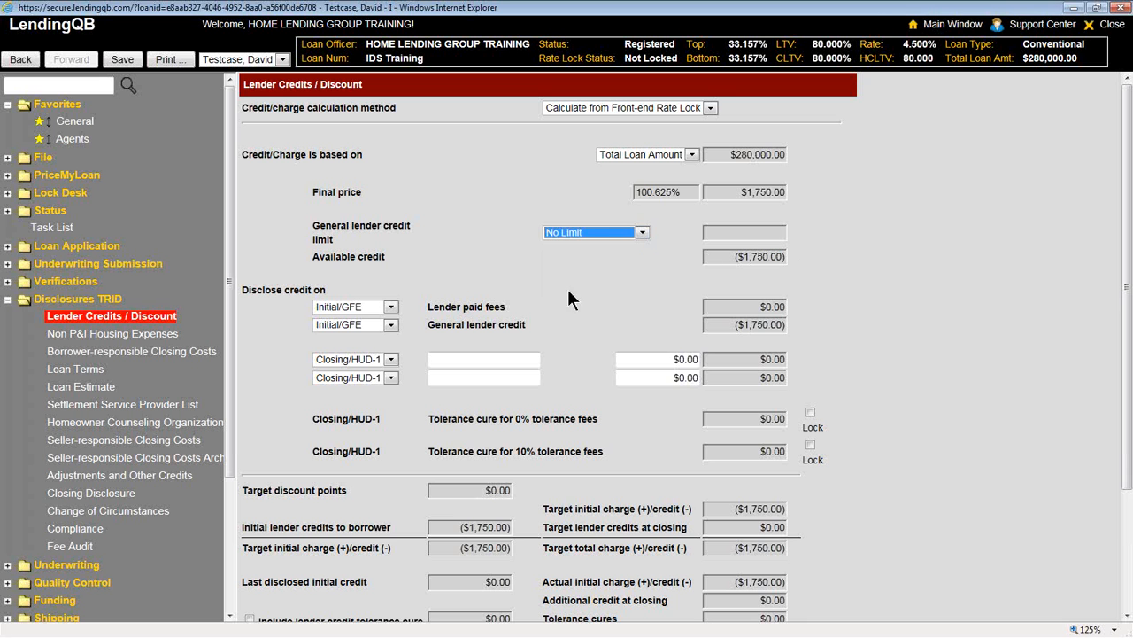
Set the general lender credit limit to Manual with an amount of -550.
click(637, 233)
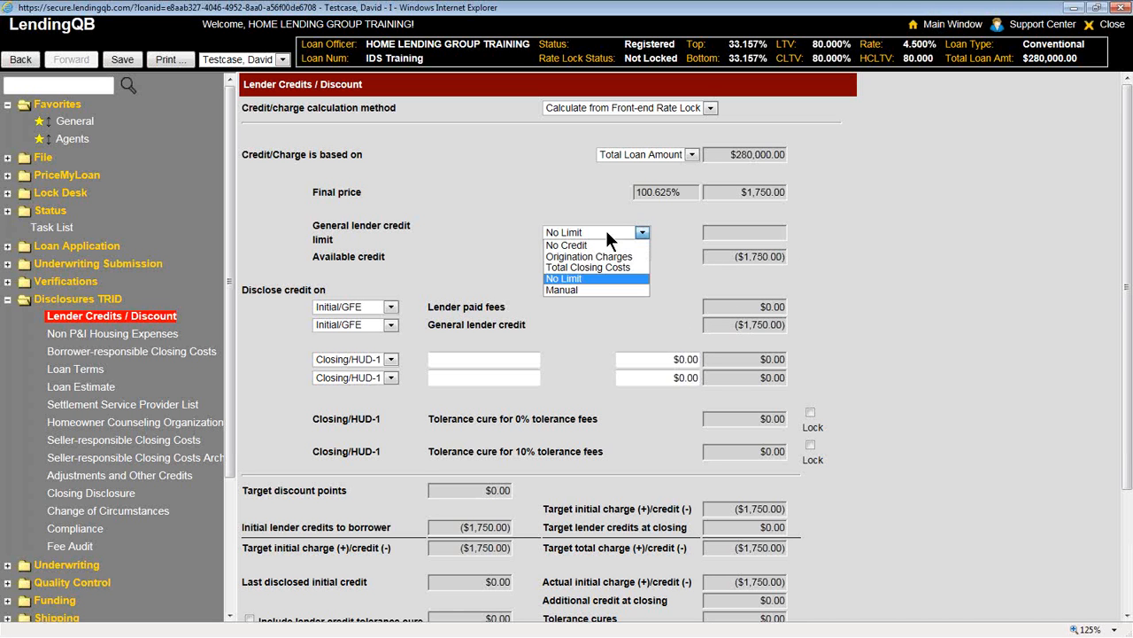
click(563, 288)
click(746, 238)
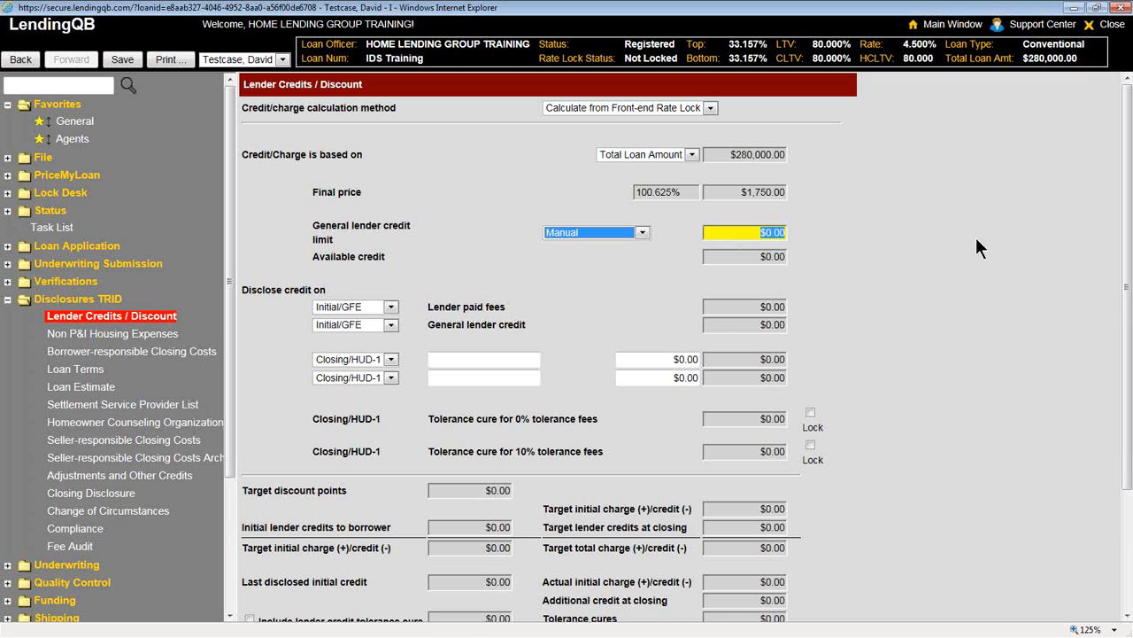
text(-550)
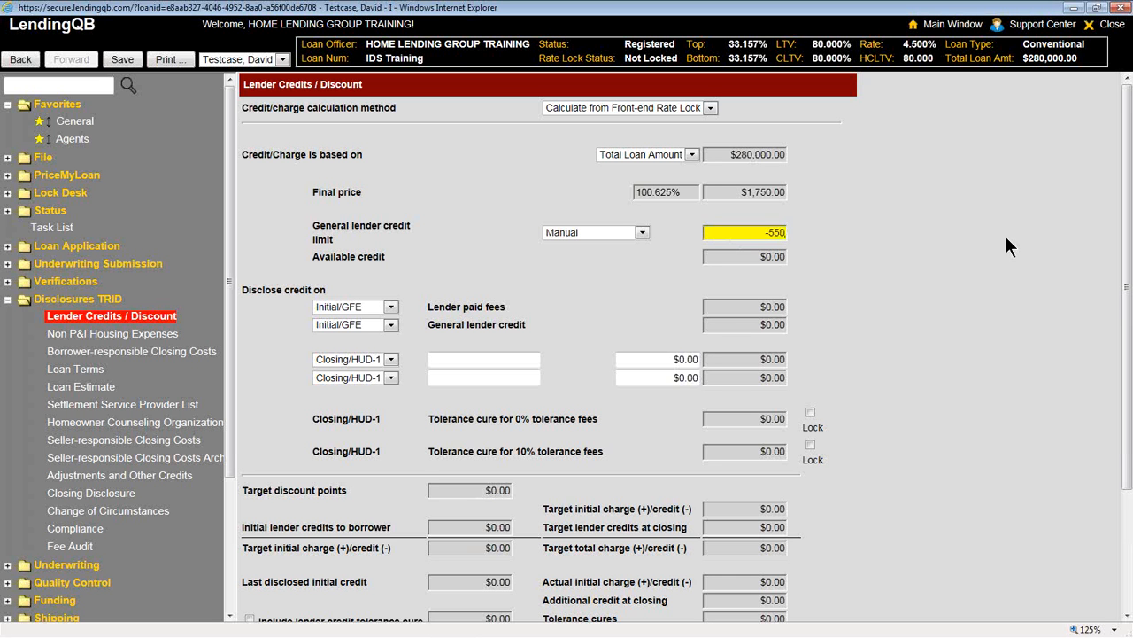
click(945, 269)
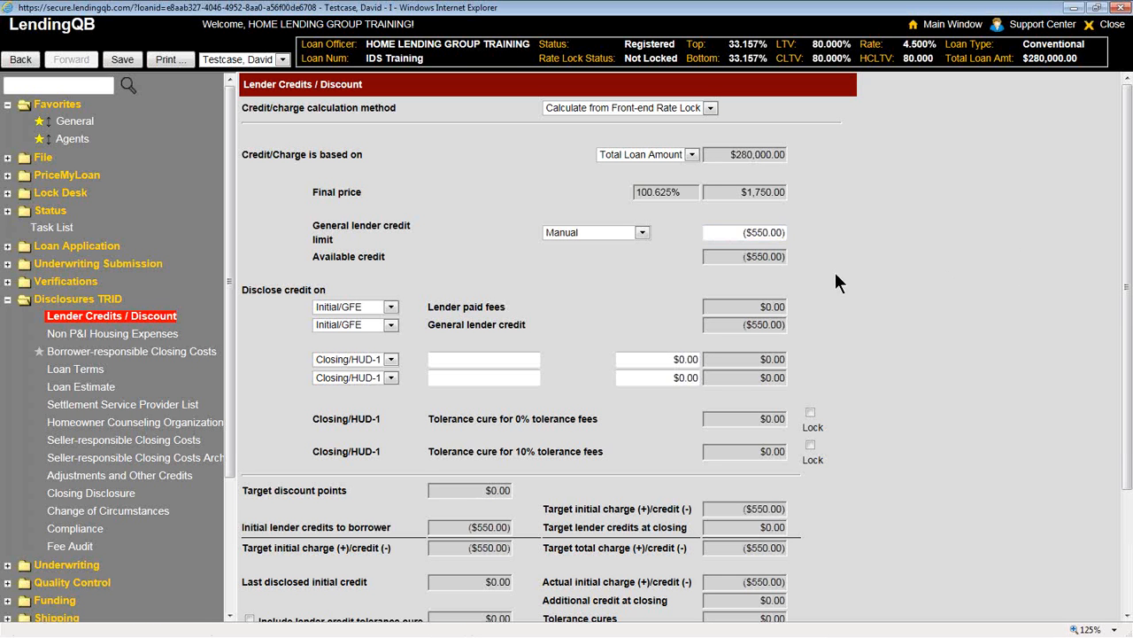
Return to the Loan Estimate, saving the lender credit changes.
click(79, 476)
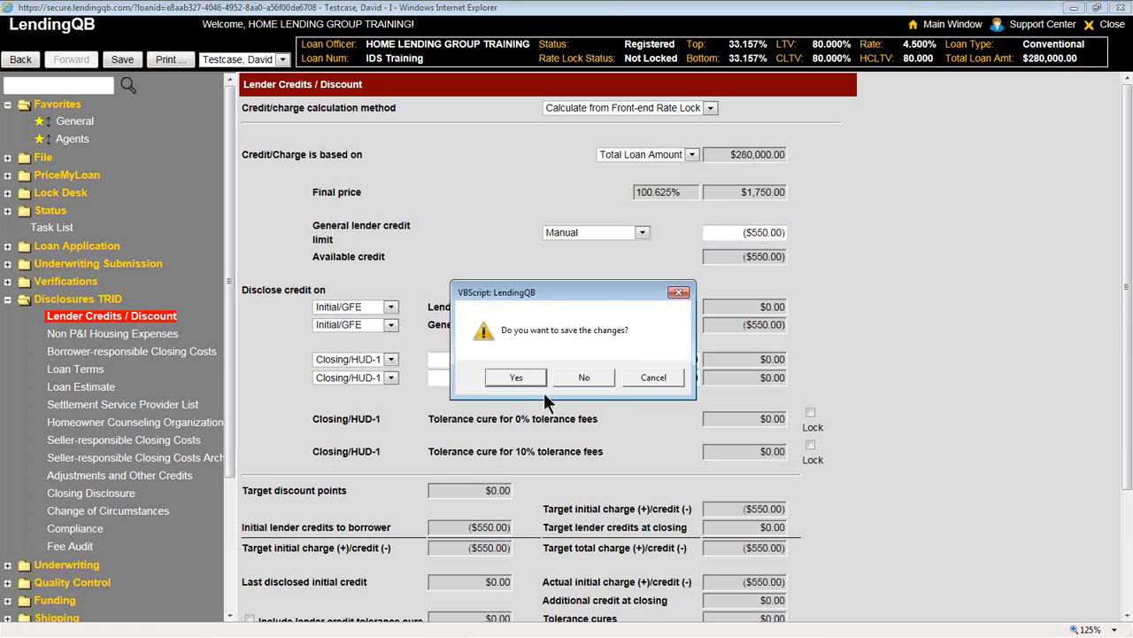
click(650, 378)
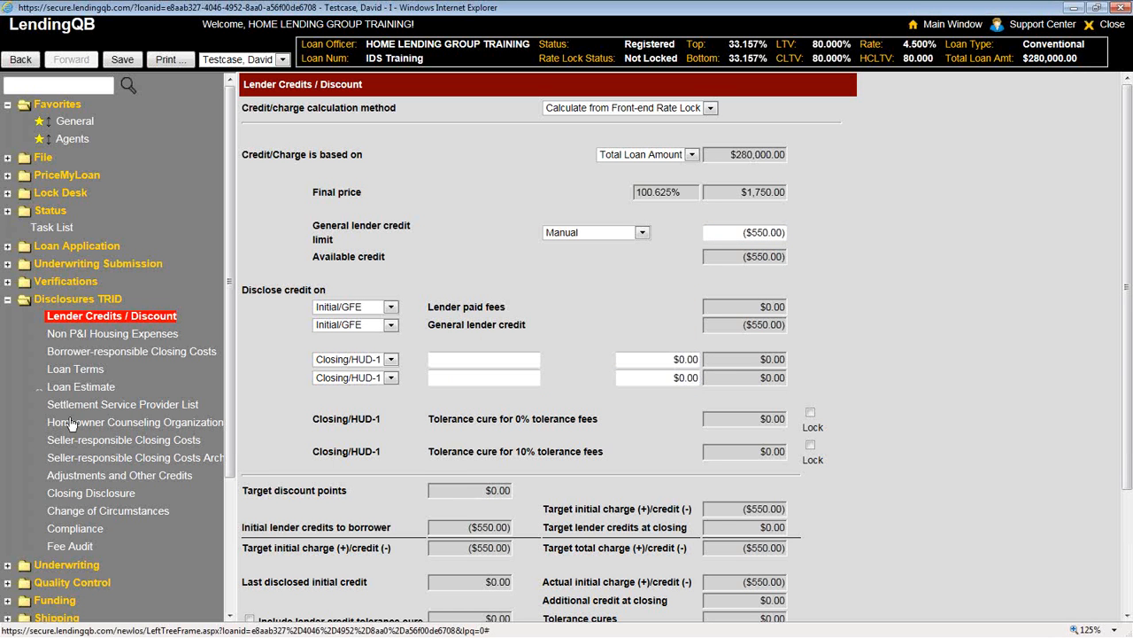
click(78, 387)
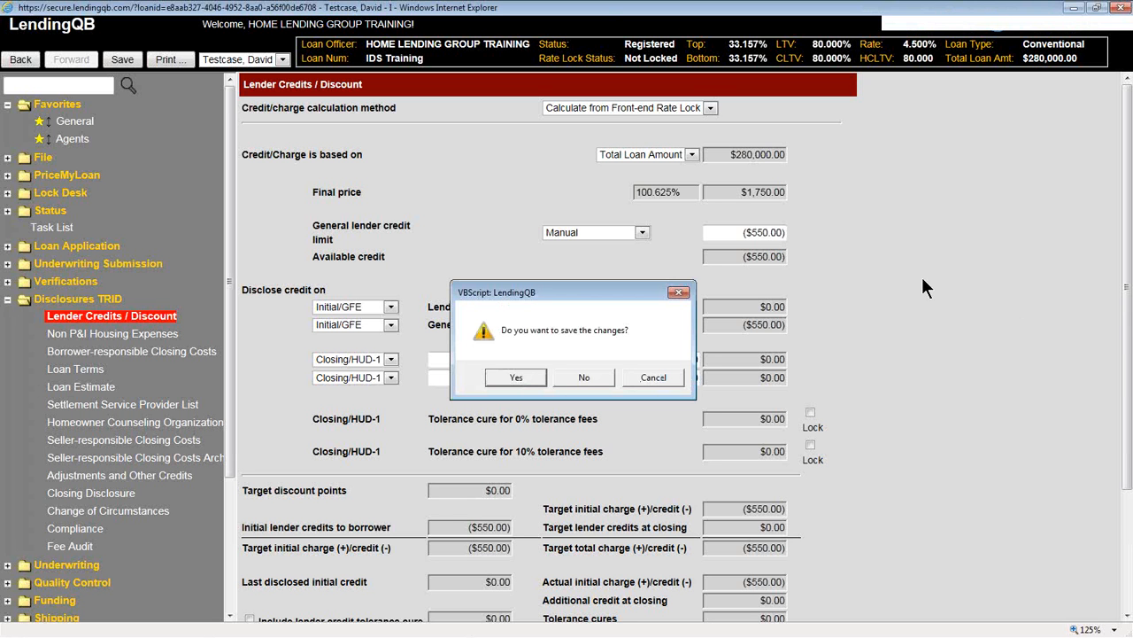
key(Return)
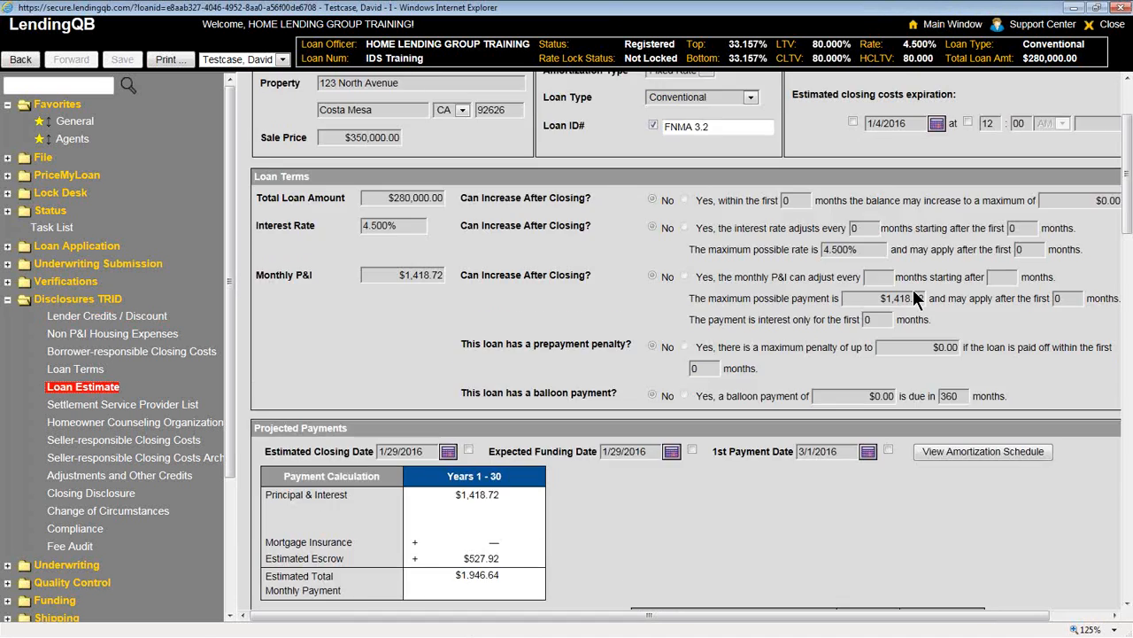
Examine the Loan Estimate's costs at closing, cash to close, and the lender and loan officer contact information.
scroll(887, 377, down, 10)
scroll(865, 410, down, 8)
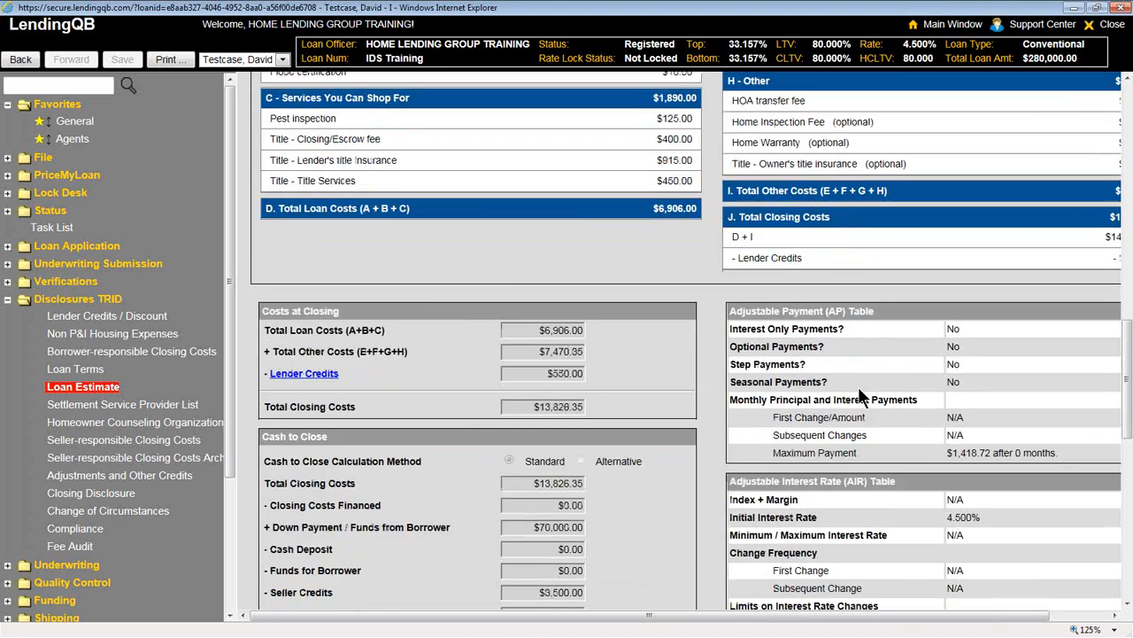
scroll(855, 384, up, 2)
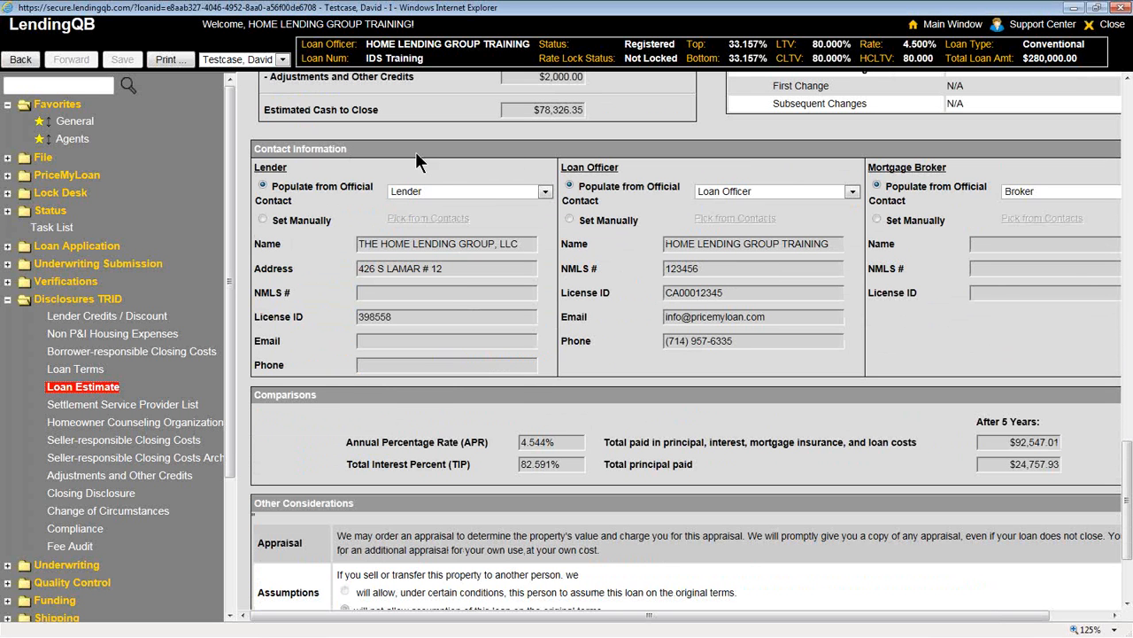
drag(496, 271, 349, 265)
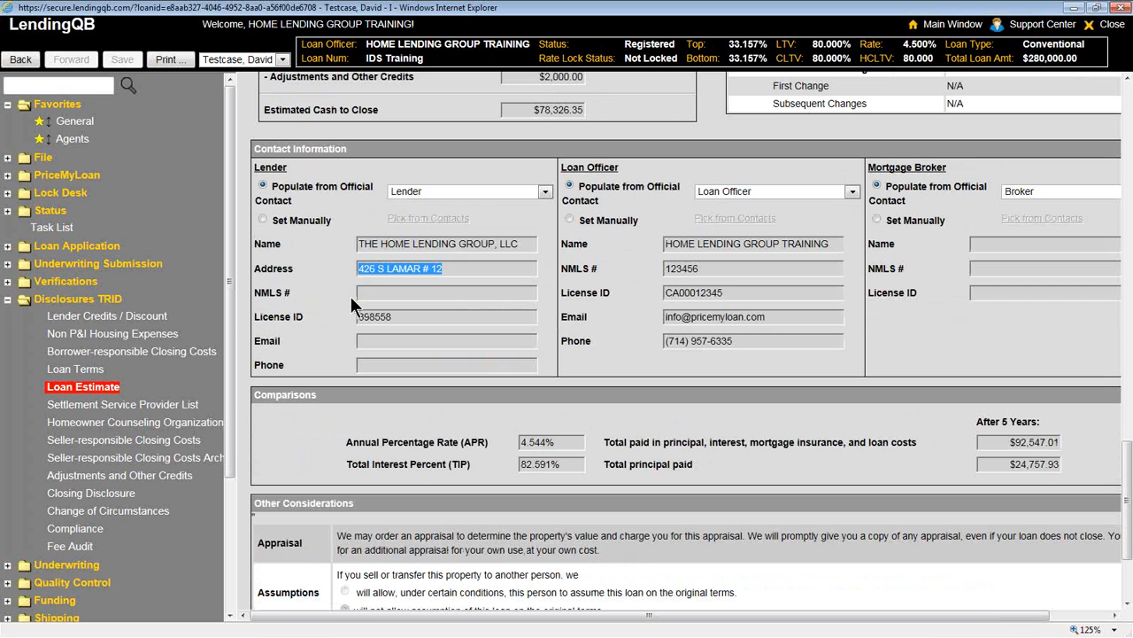
click(382, 296)
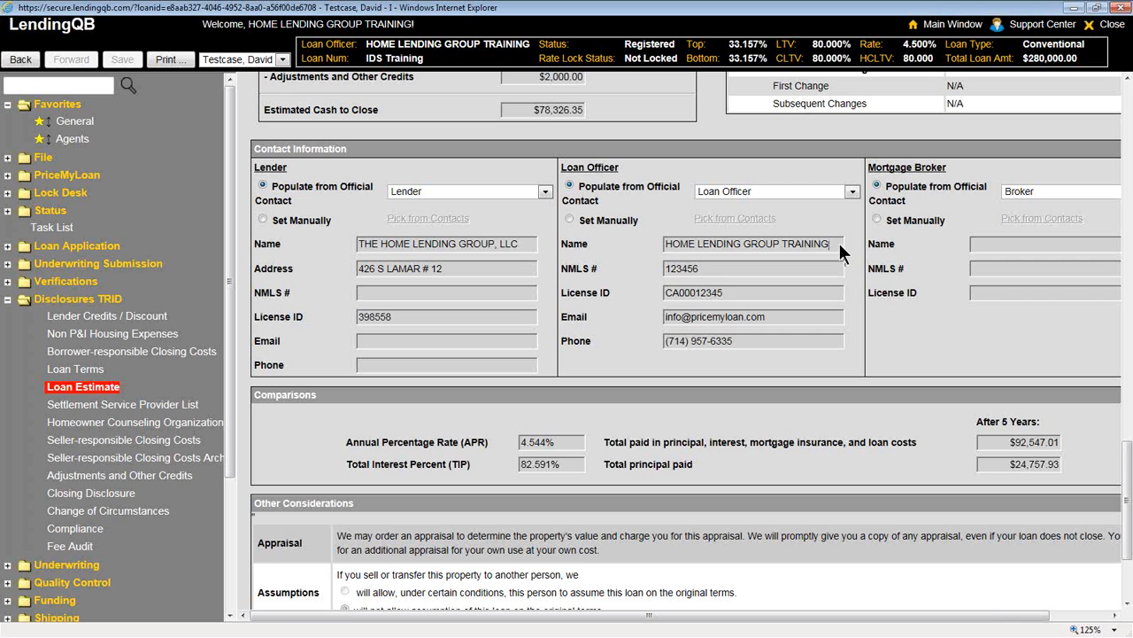
drag(838, 242, 666, 247)
key(Tab)
key(Tab)
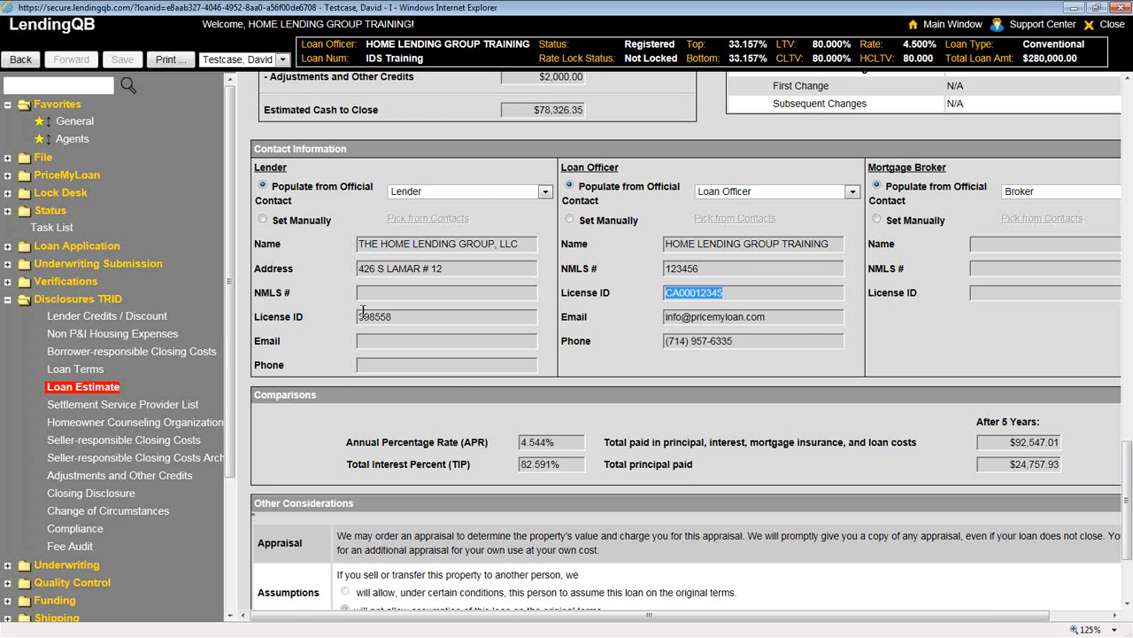
Switch the lender's contact information to manual entry and fill in the lender's NMLS number.
click(263, 219)
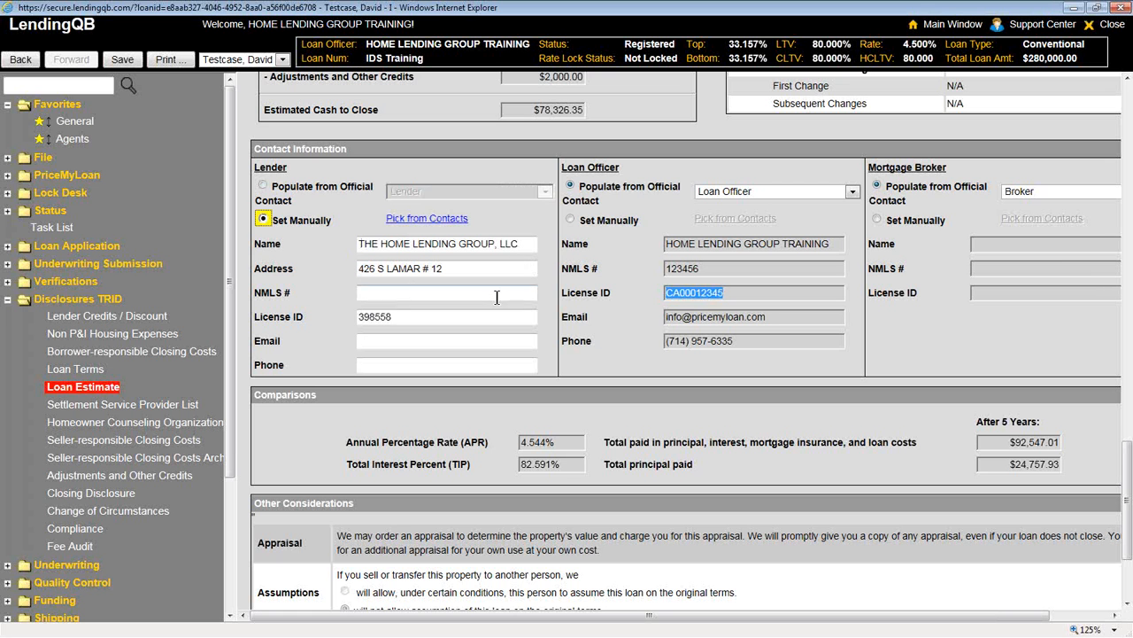
click(410, 291)
text(12)
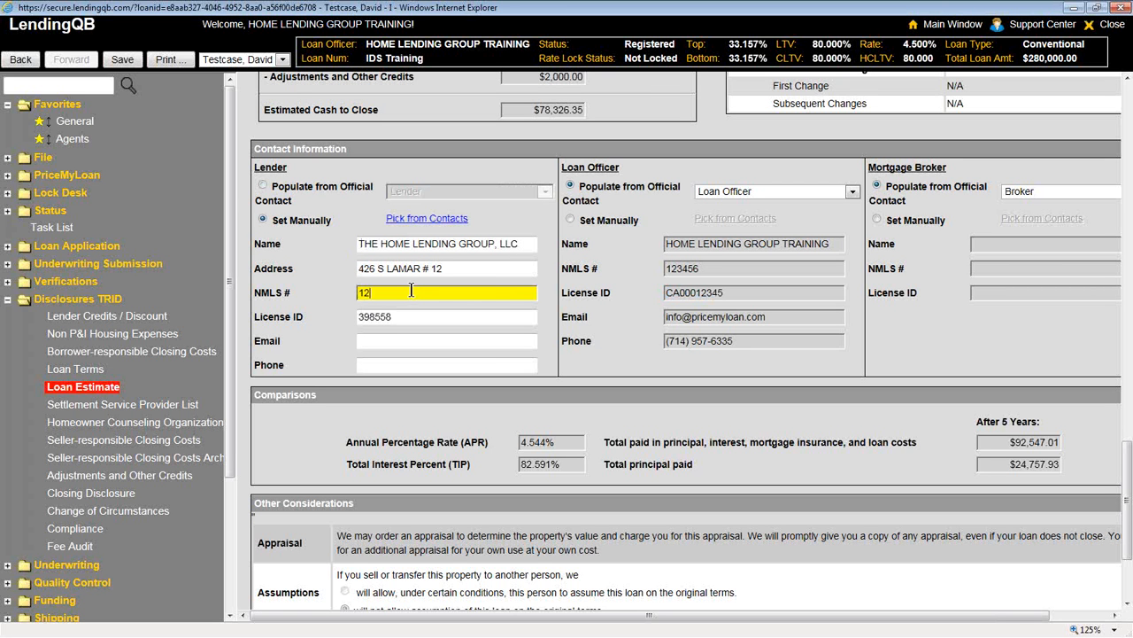
text(121212)
click(412, 366)
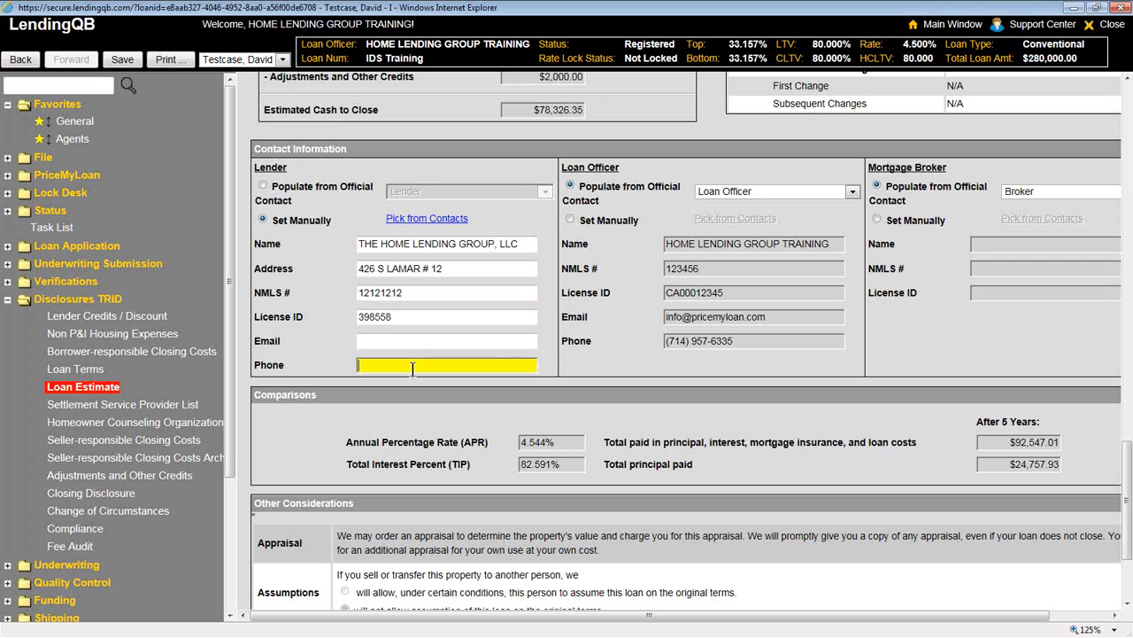
click(119, 68)
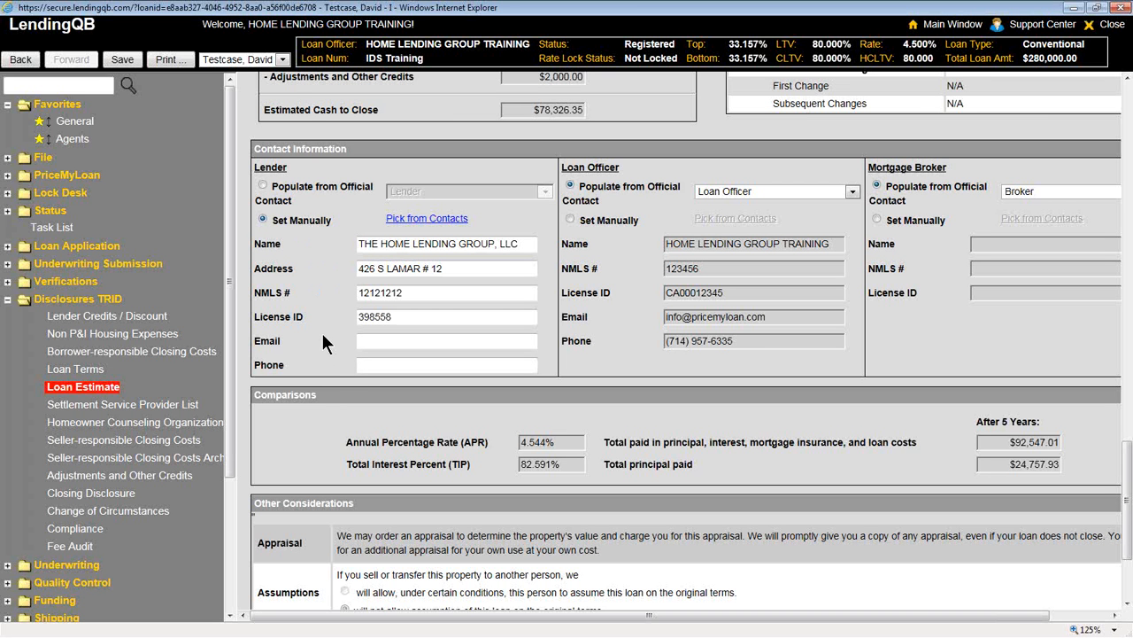
Check the remaining Loan Estimate sections and open IDS Document Generation for the loan.
scroll(333, 320, down, 3)
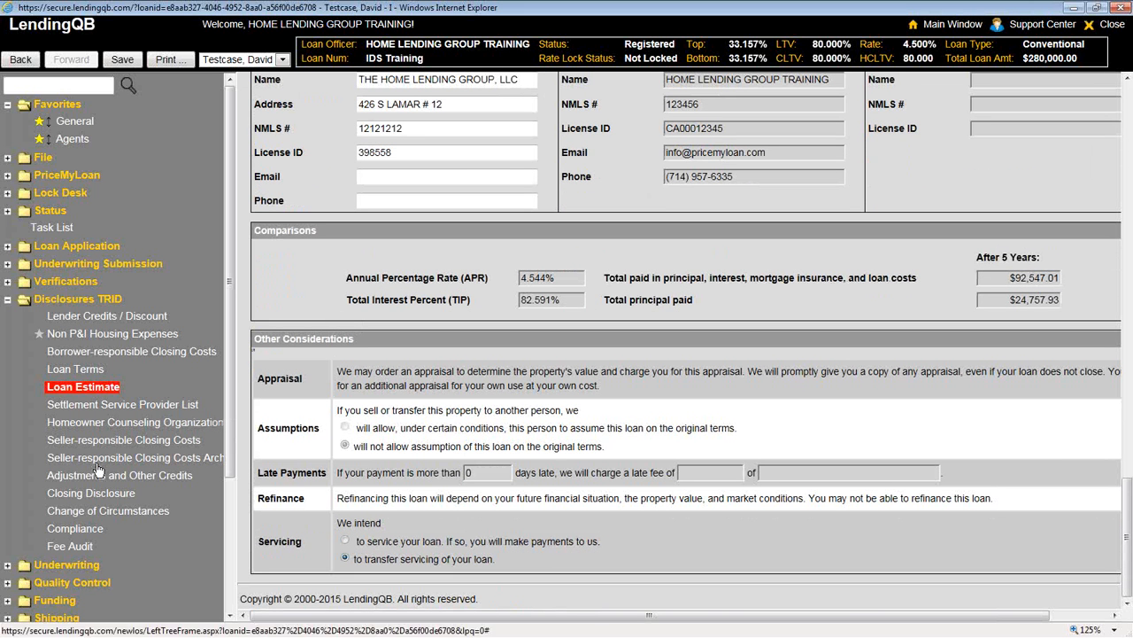
scroll(115, 548, down, 1)
scroll(115, 547, down, 3)
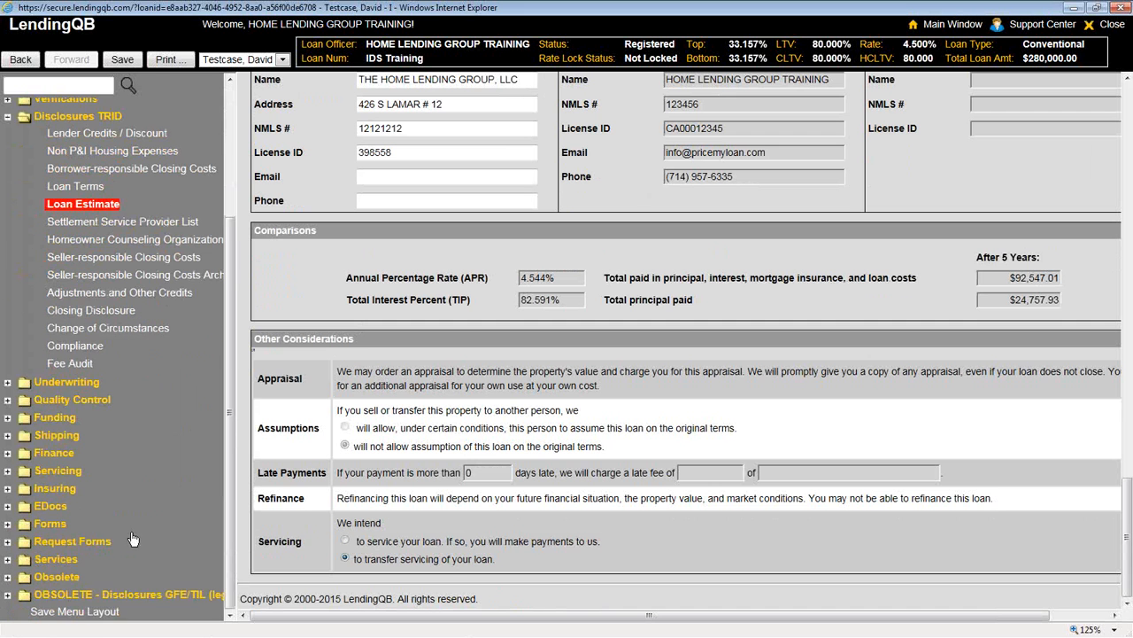
click(53, 560)
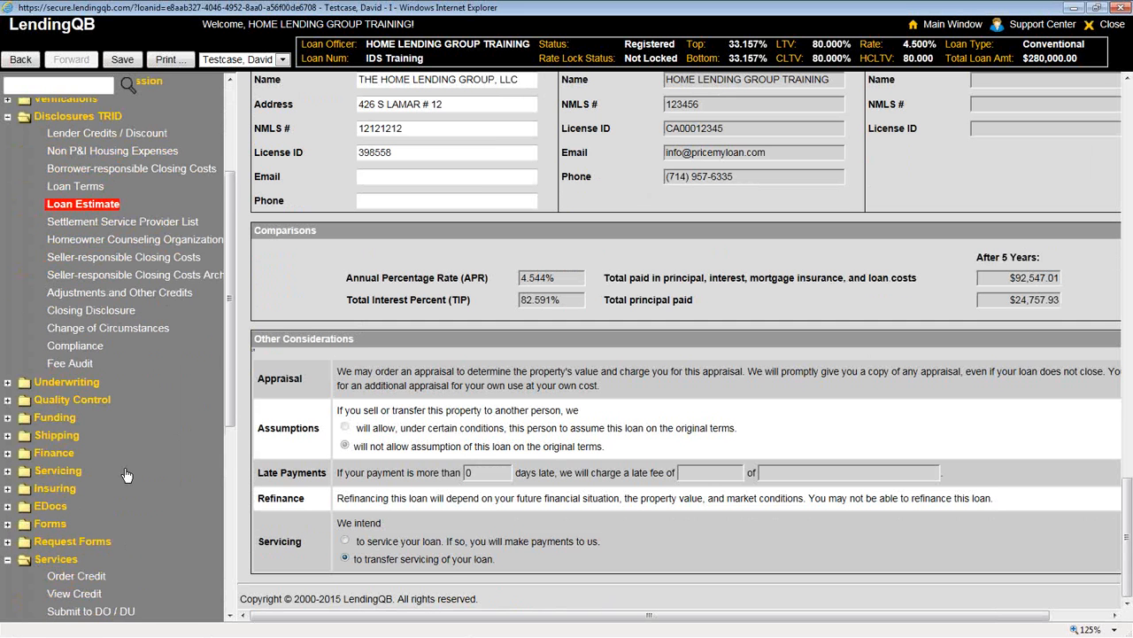
scroll(115, 496, down, 5)
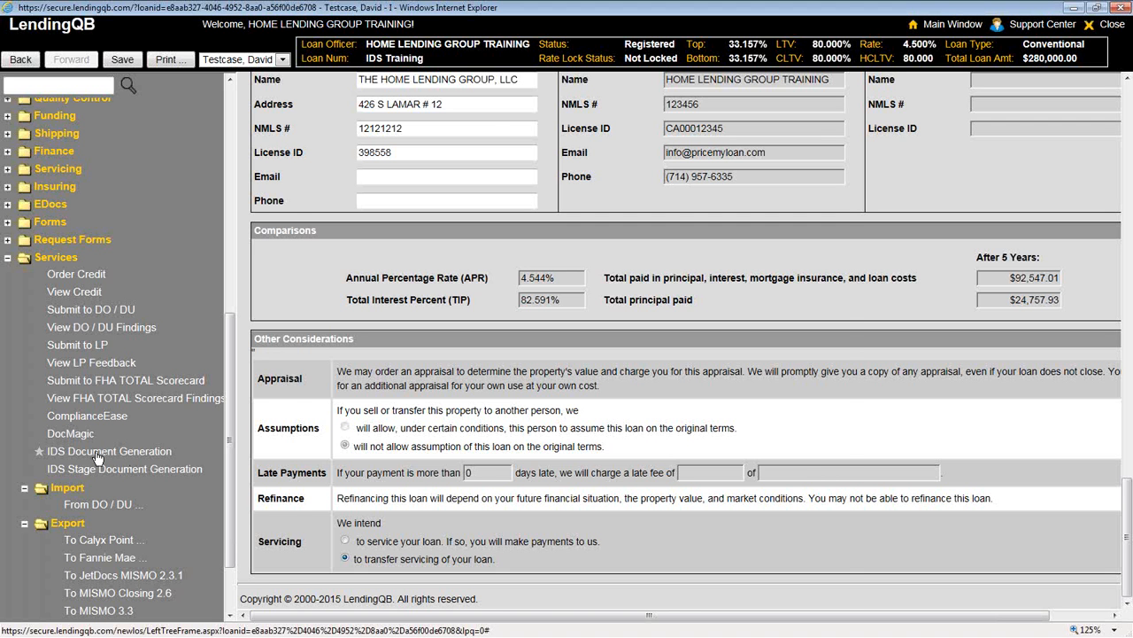
click(97, 454)
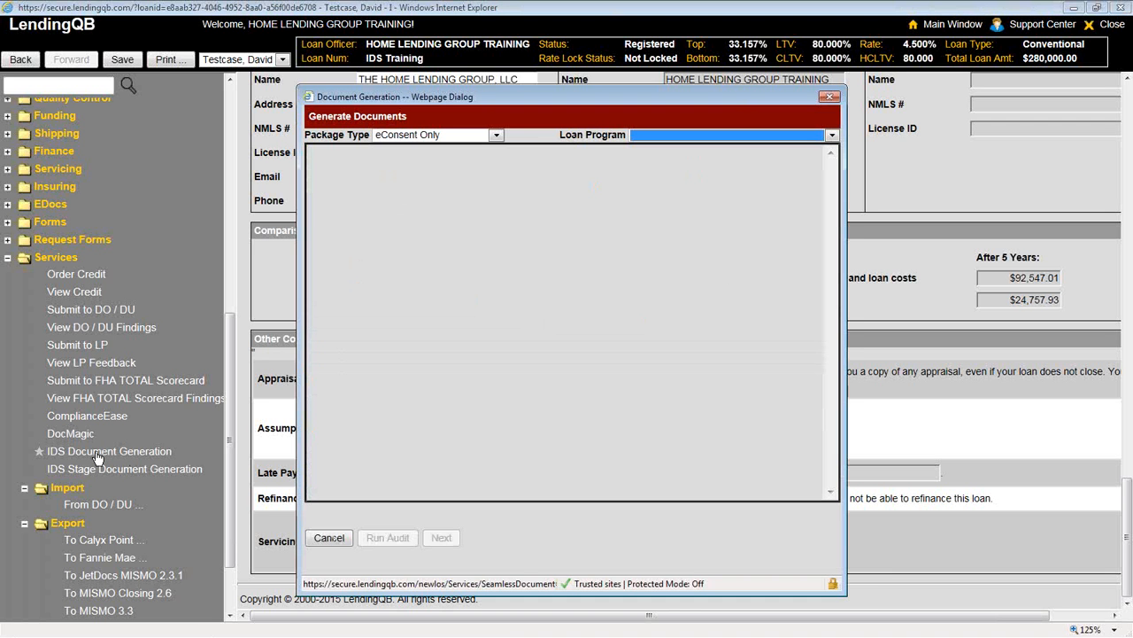
Set the package type to Initial Disclosures and the loan program to Conventional Fixed Rate 1st Mortgage.
click(475, 130)
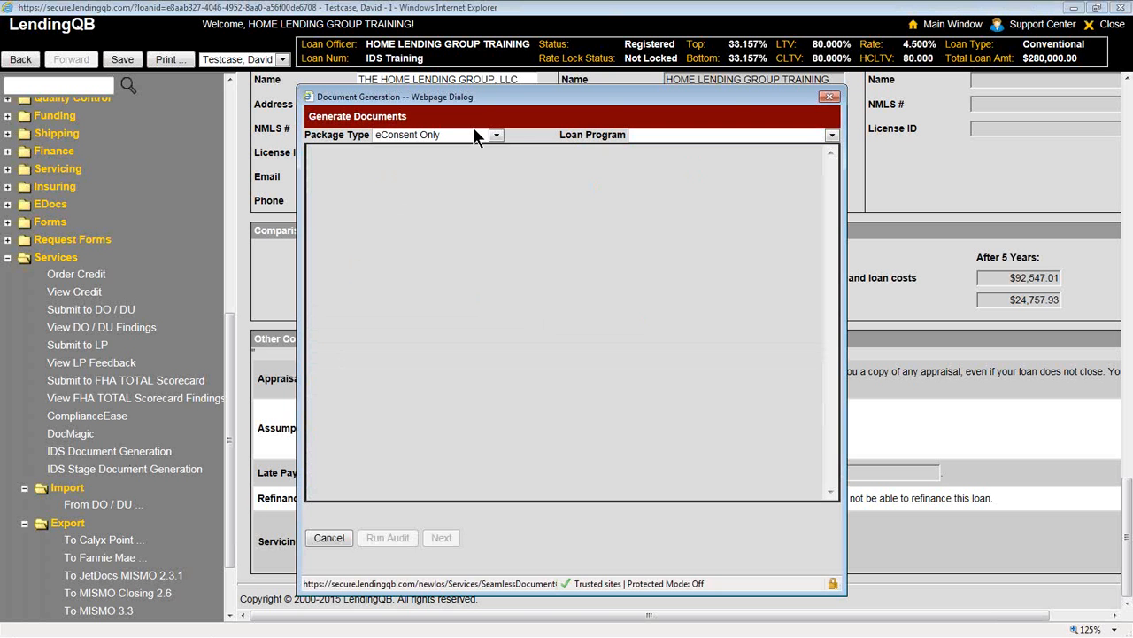
click(475, 132)
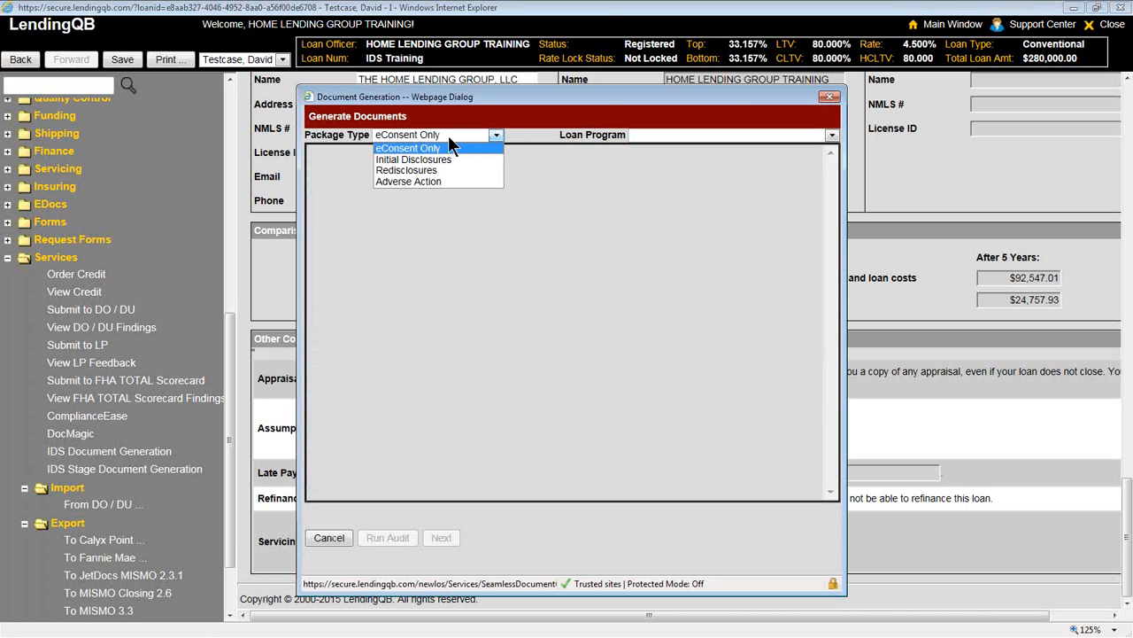
click(423, 160)
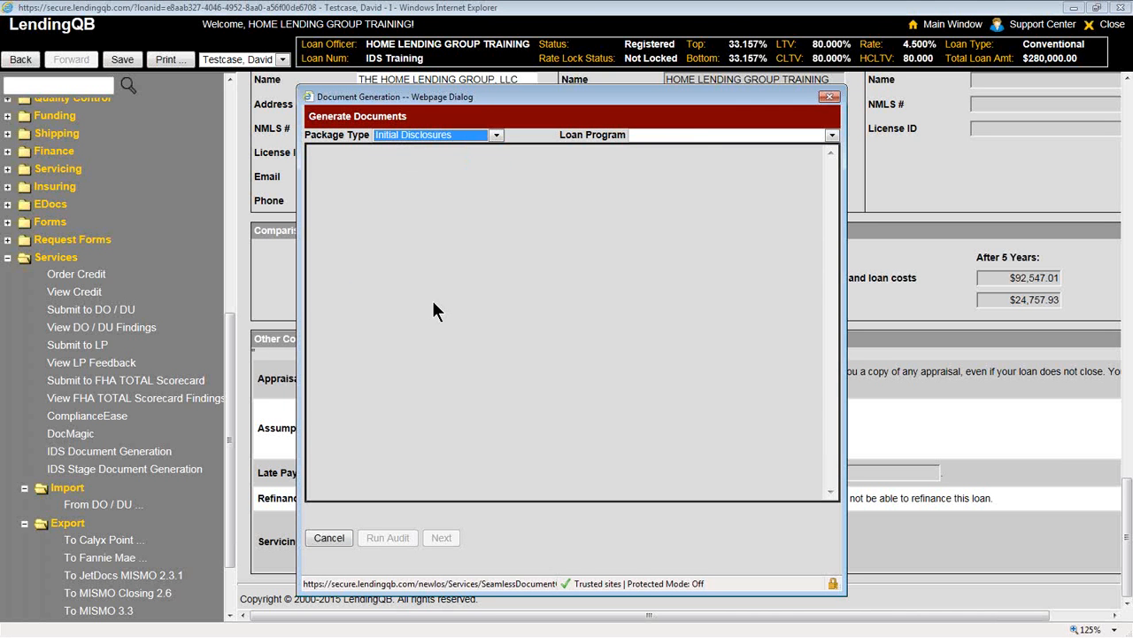
click(700, 135)
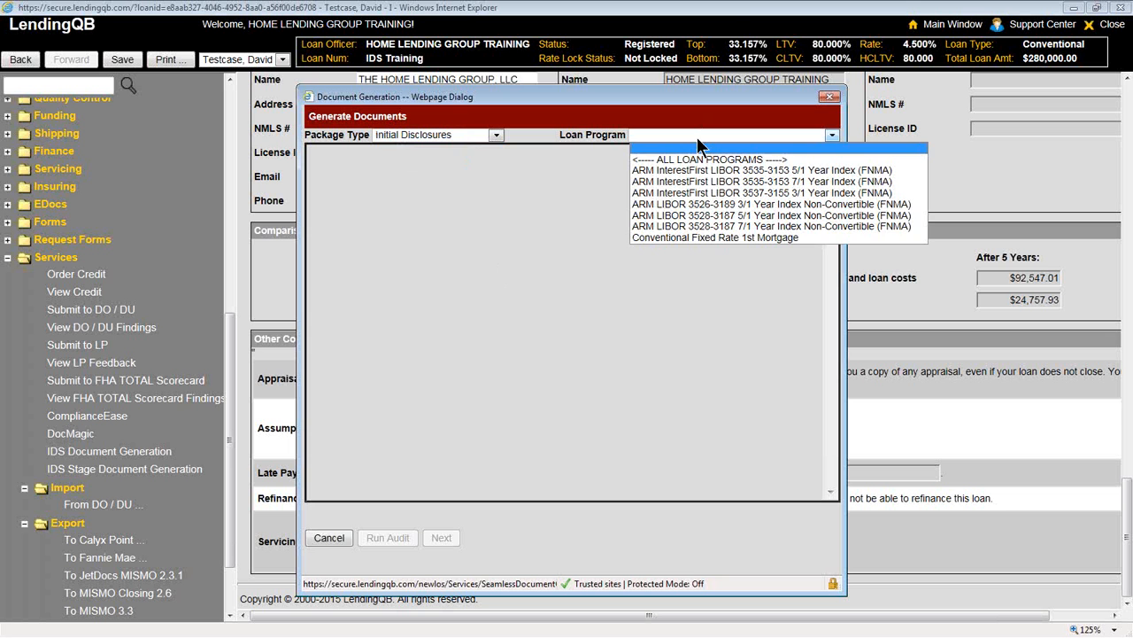
click(675, 236)
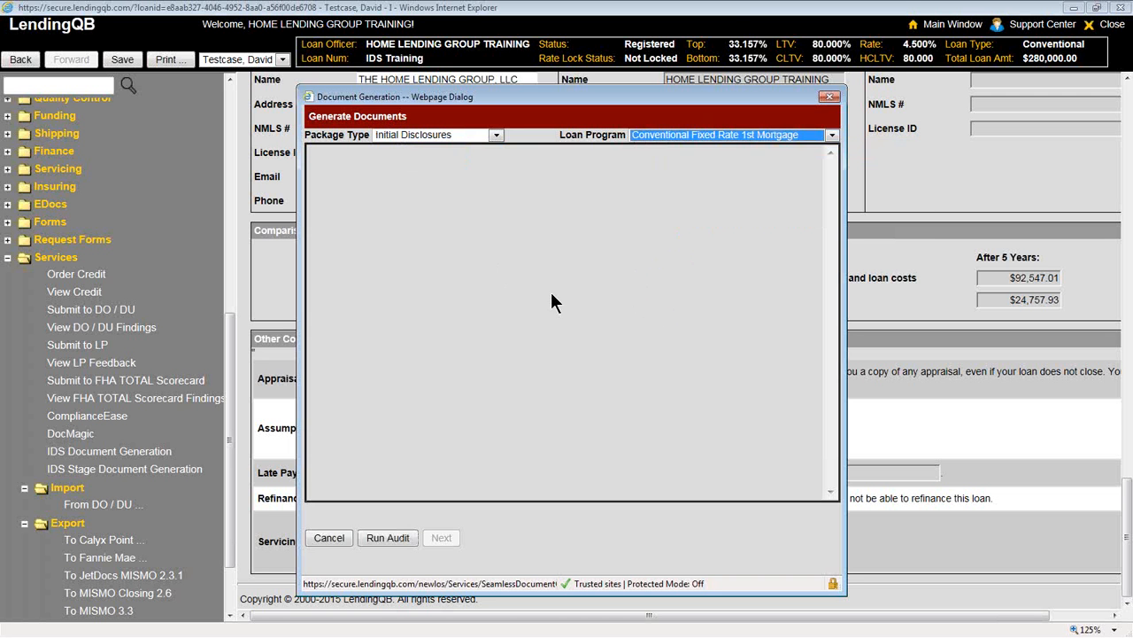
Run the audit, saving the loan file changes, and check the details of the critical item about affiliate fees and escrows.
click(387, 537)
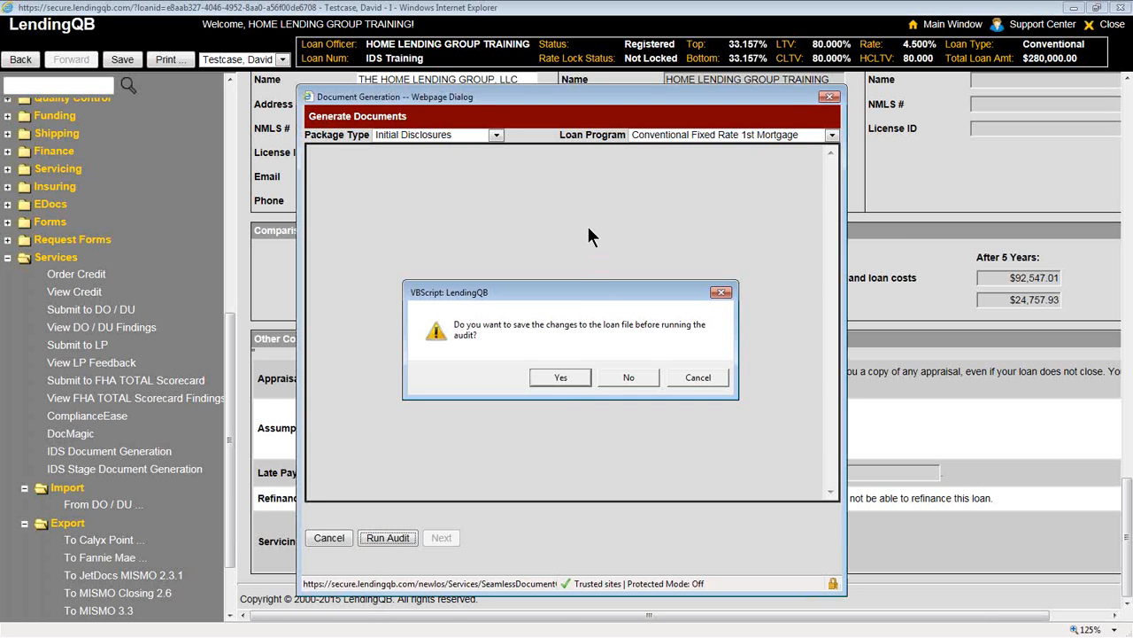
key(Return)
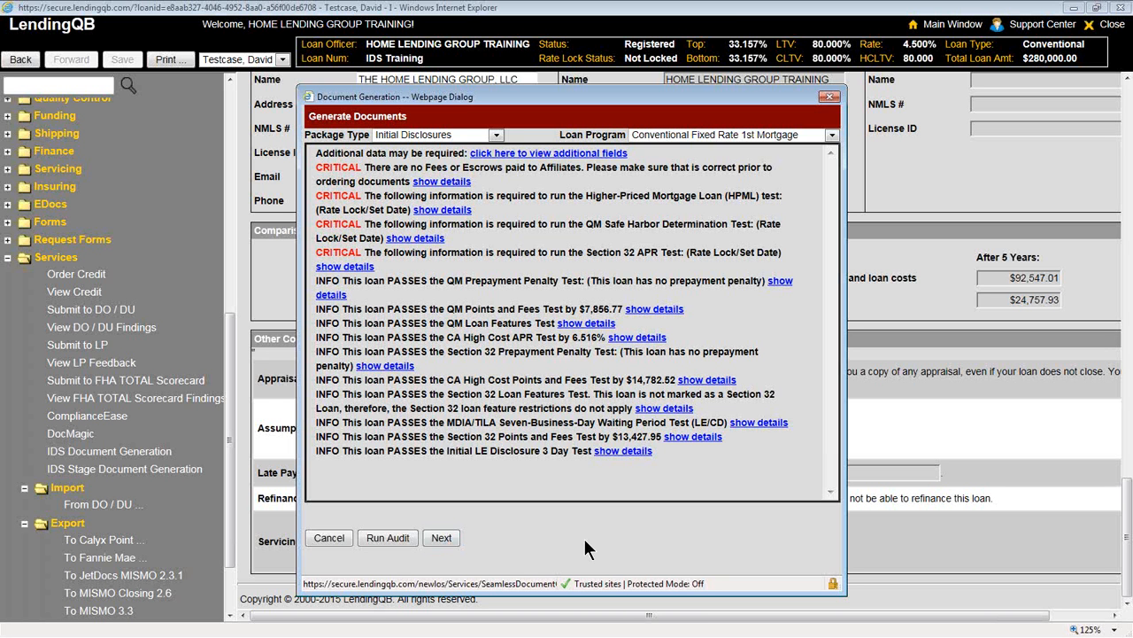
click(429, 181)
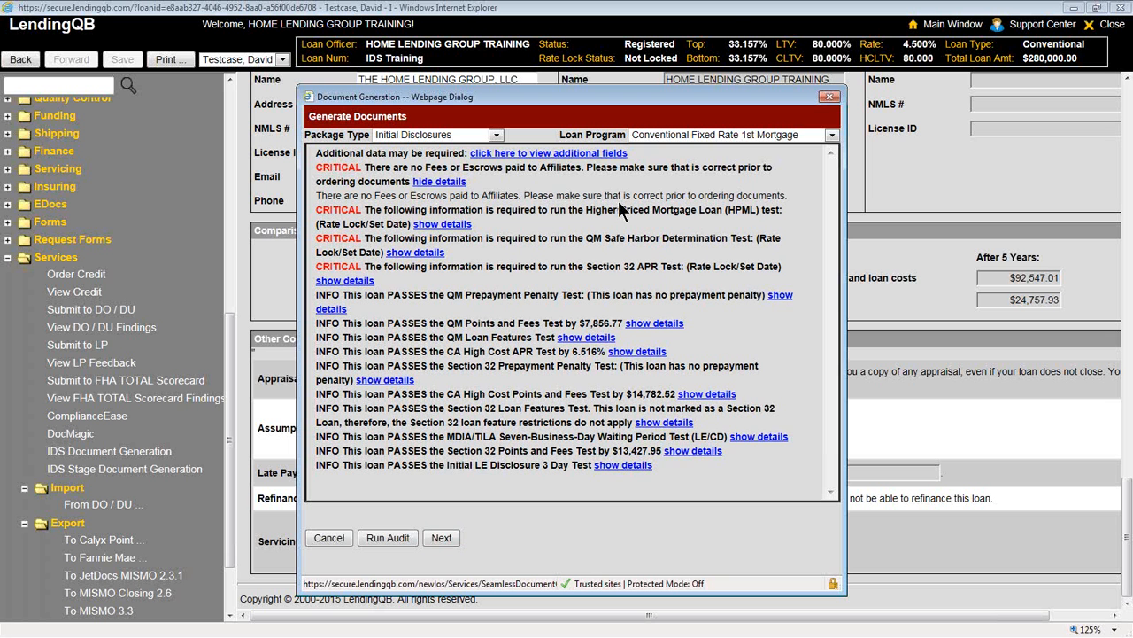
click(439, 180)
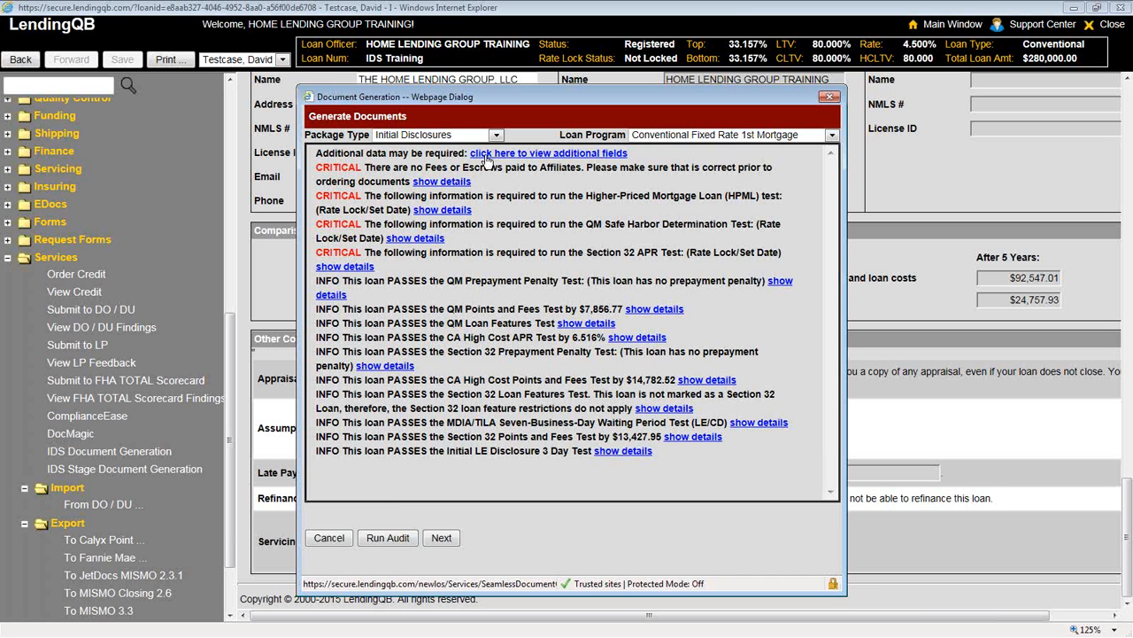
Open the audit's additional fields and examine the Client Specific and Investor Specific sections.
click(580, 154)
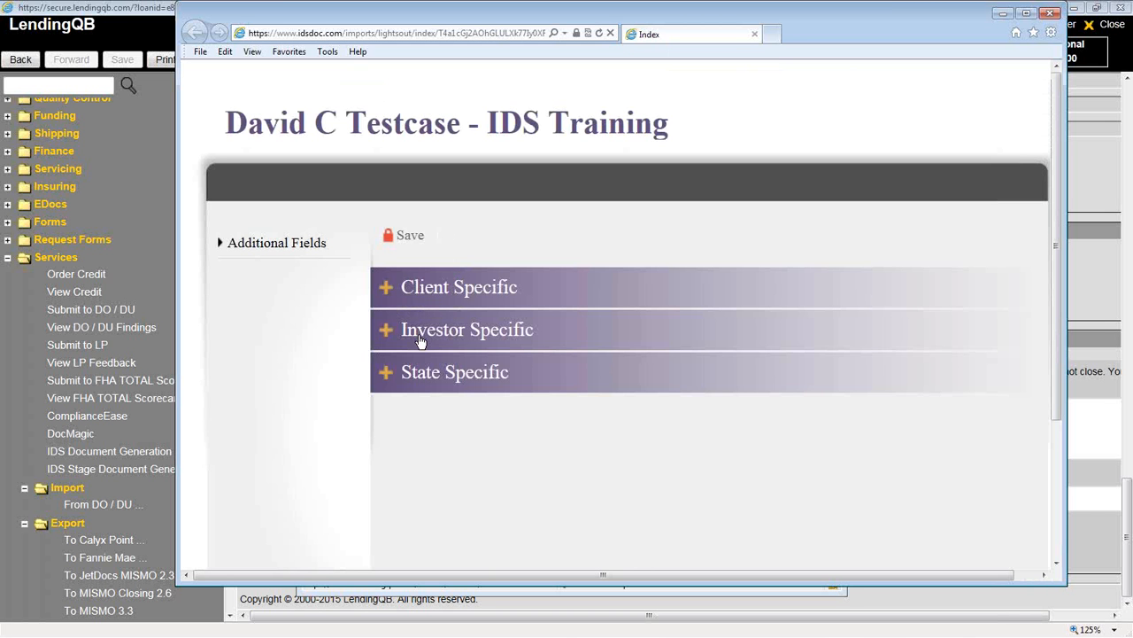
click(384, 292)
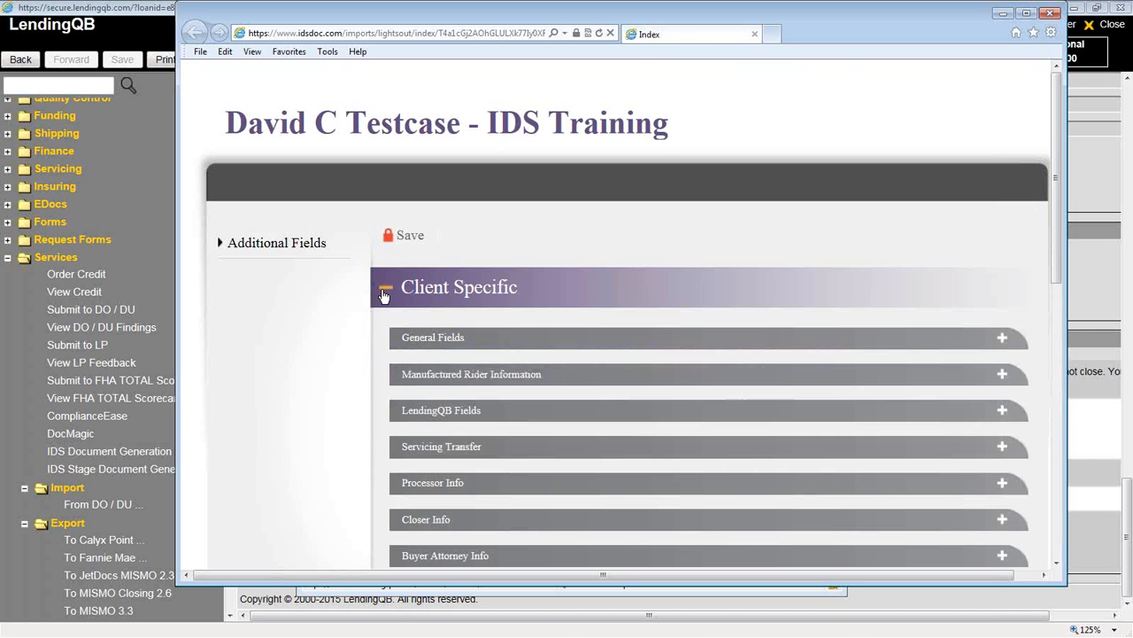
scroll(524, 342, down, 1)
scroll(523, 343, down, 3)
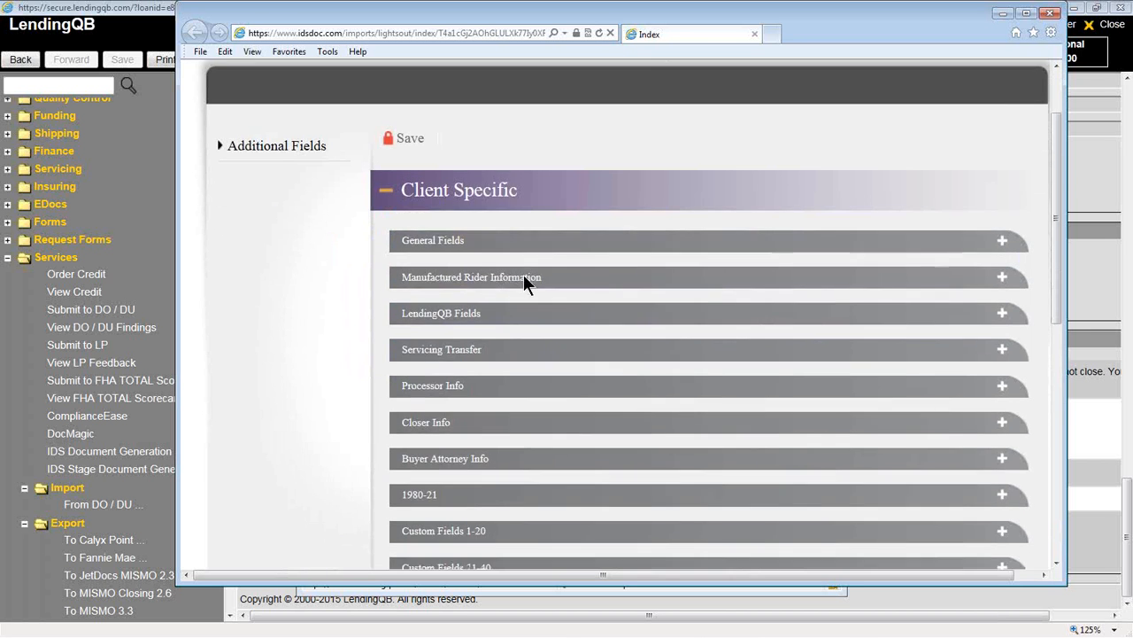
scroll(491, 319, up, 2)
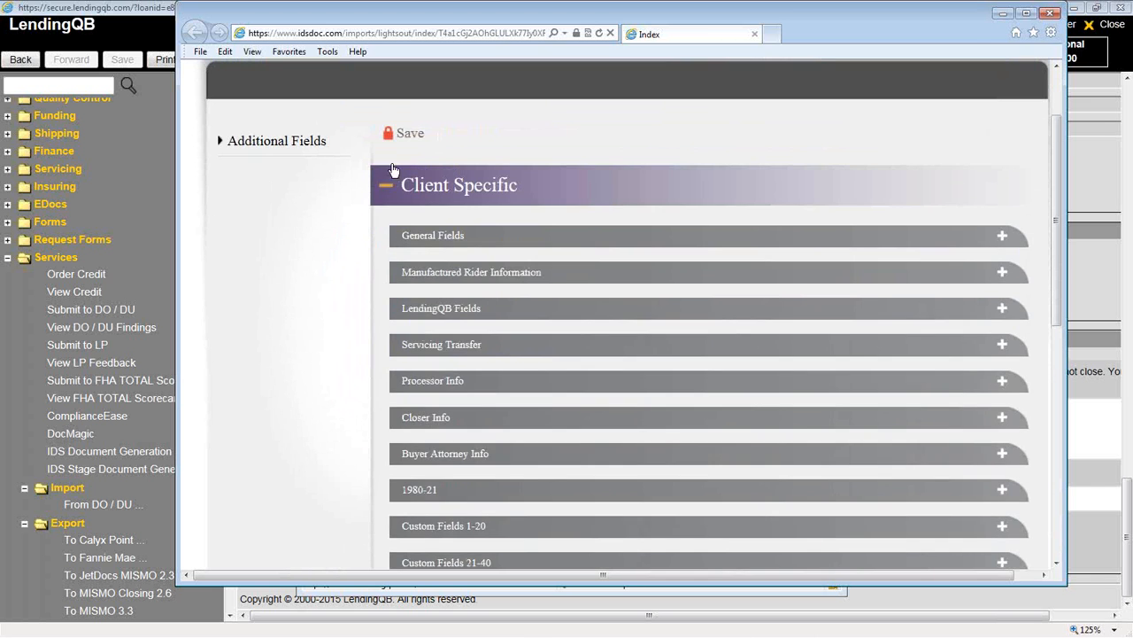
click(386, 184)
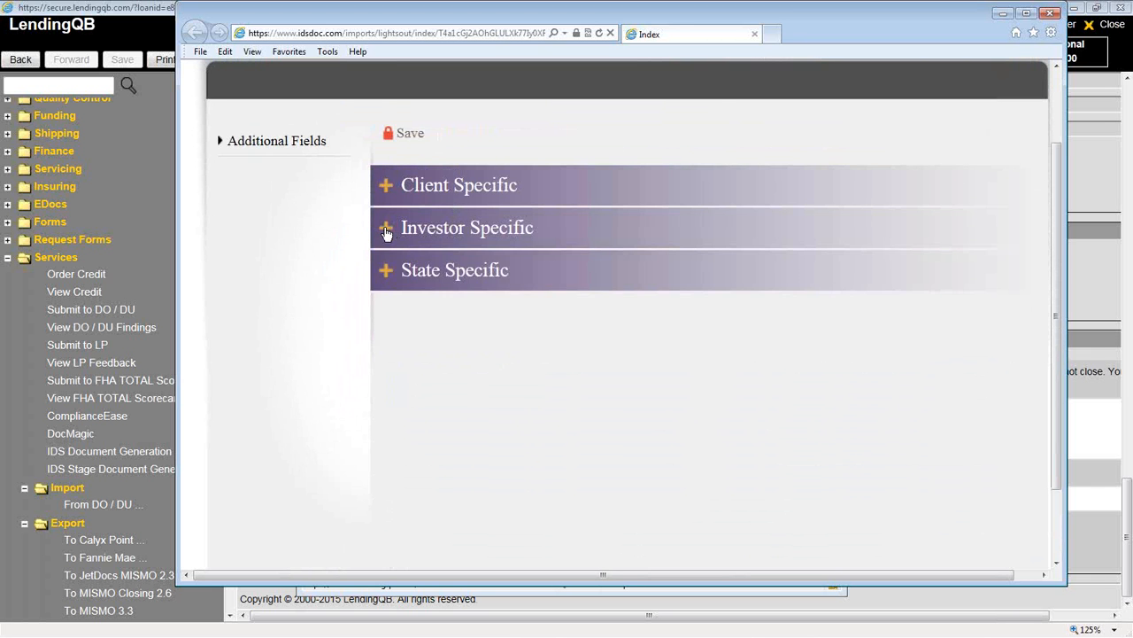
click(385, 229)
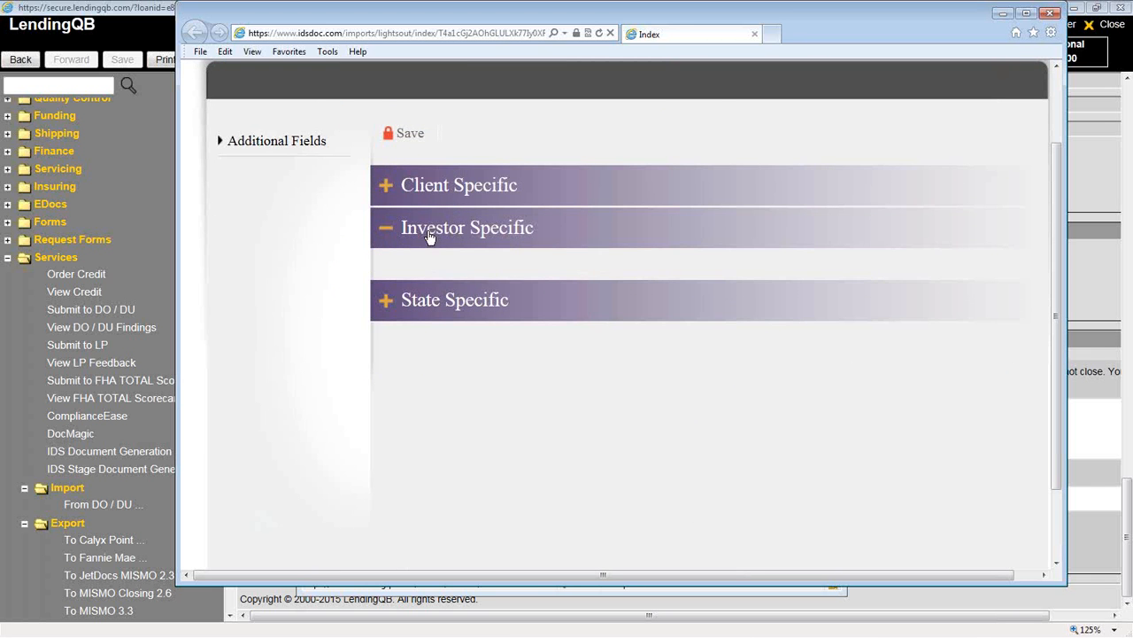
click(385, 228)
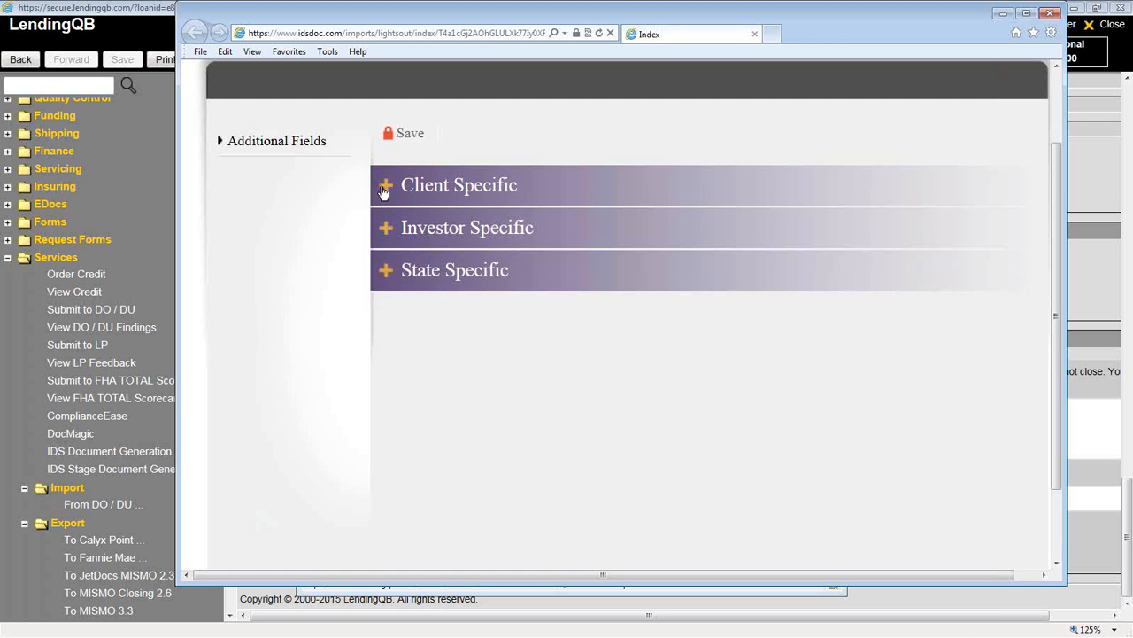
click(538, 193)
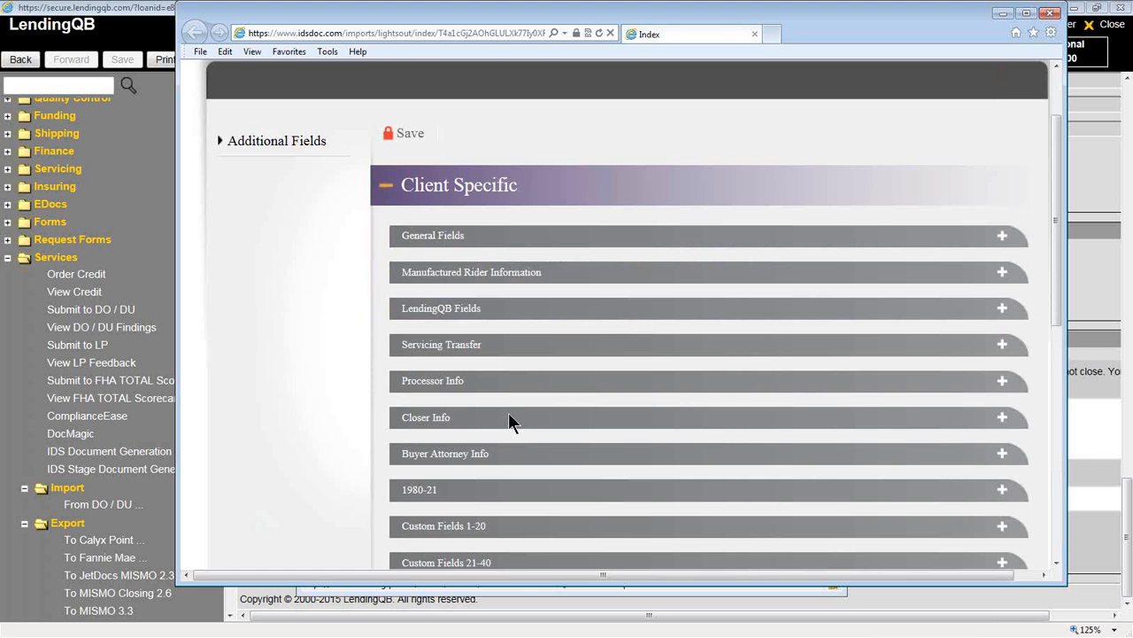
click(384, 193)
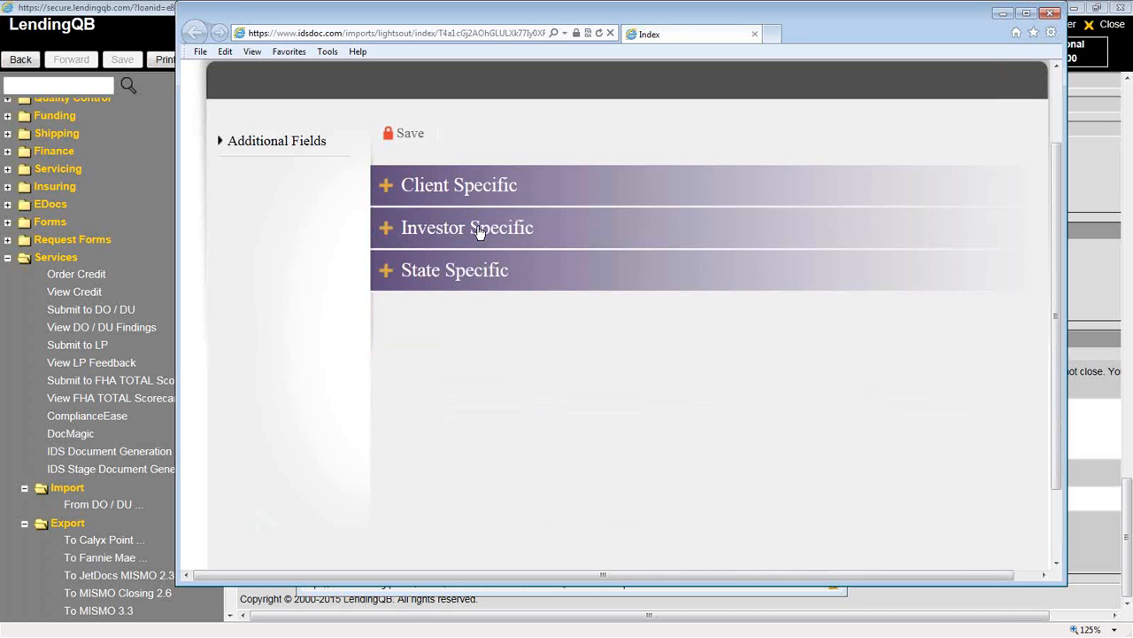
Examine the State Specific disclosure fields, then close the additional fields window.
click(388, 275)
scroll(638, 341, down, 3)
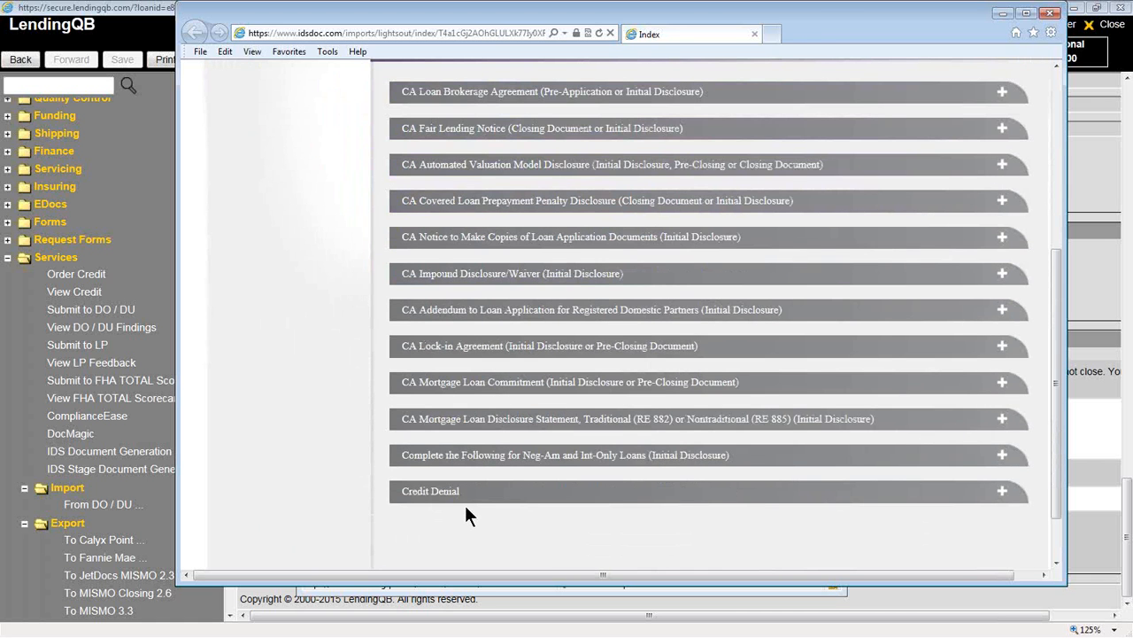
scroll(464, 504, up, 1)
click(388, 120)
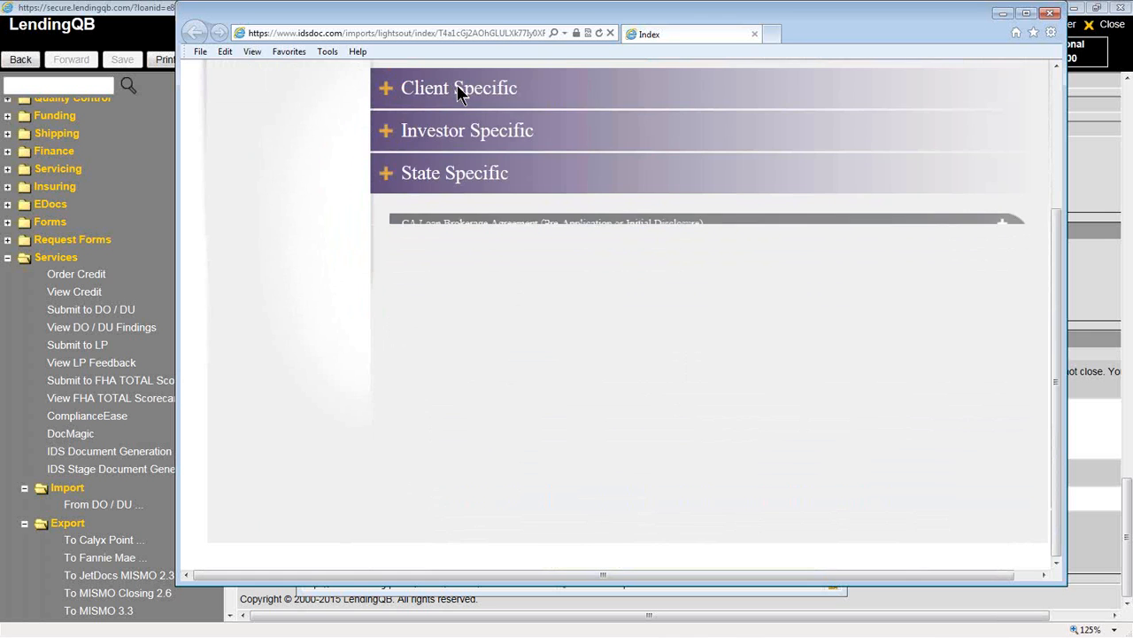
click(1051, 12)
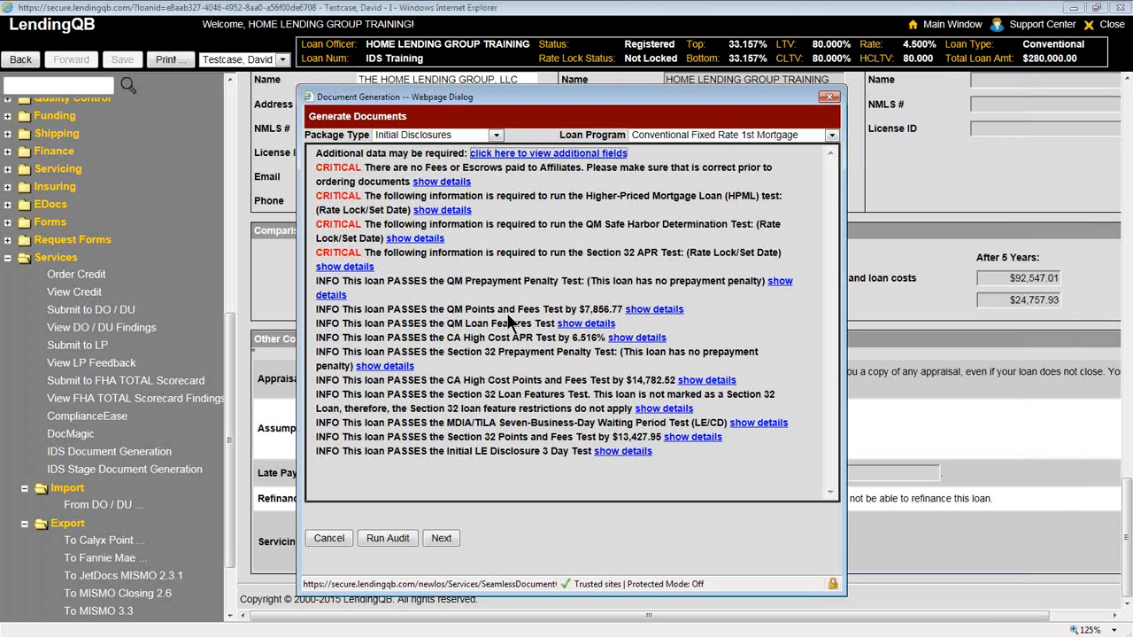
Create the complete Initial Disclosures document package without electronic delivery and check its order in the queue.
click(447, 539)
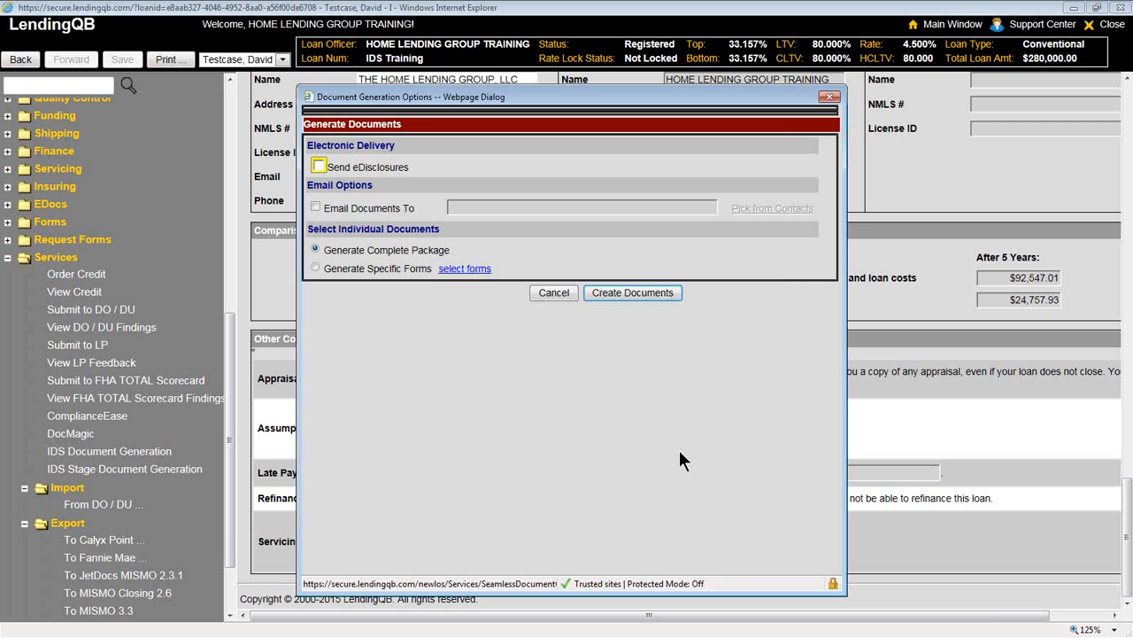
click(620, 296)
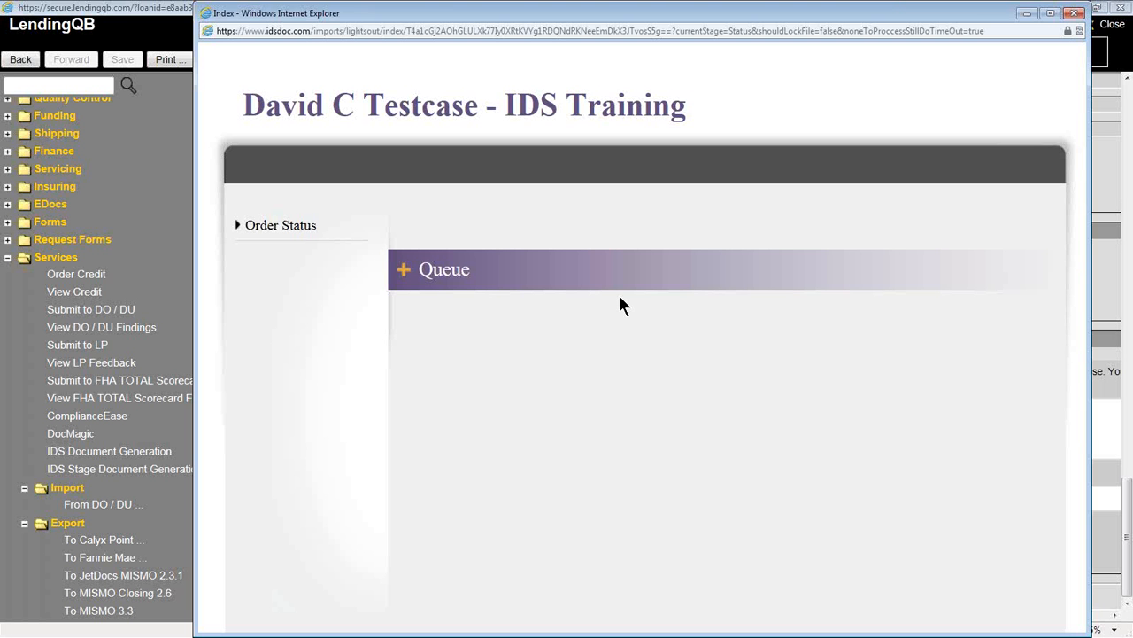
click(403, 270)
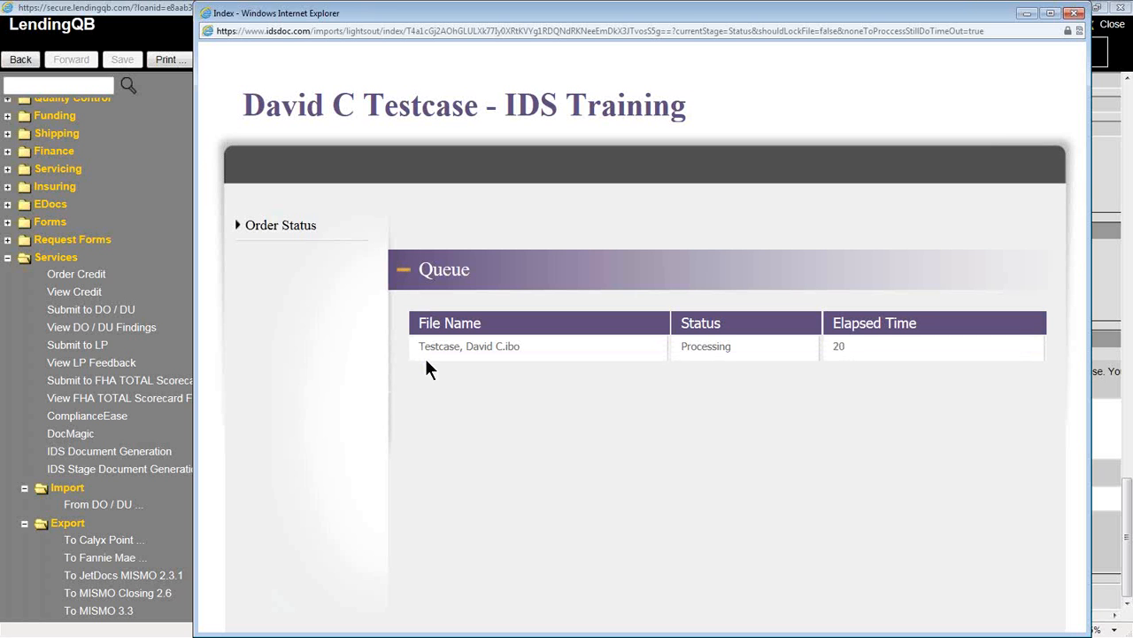
click(398, 280)
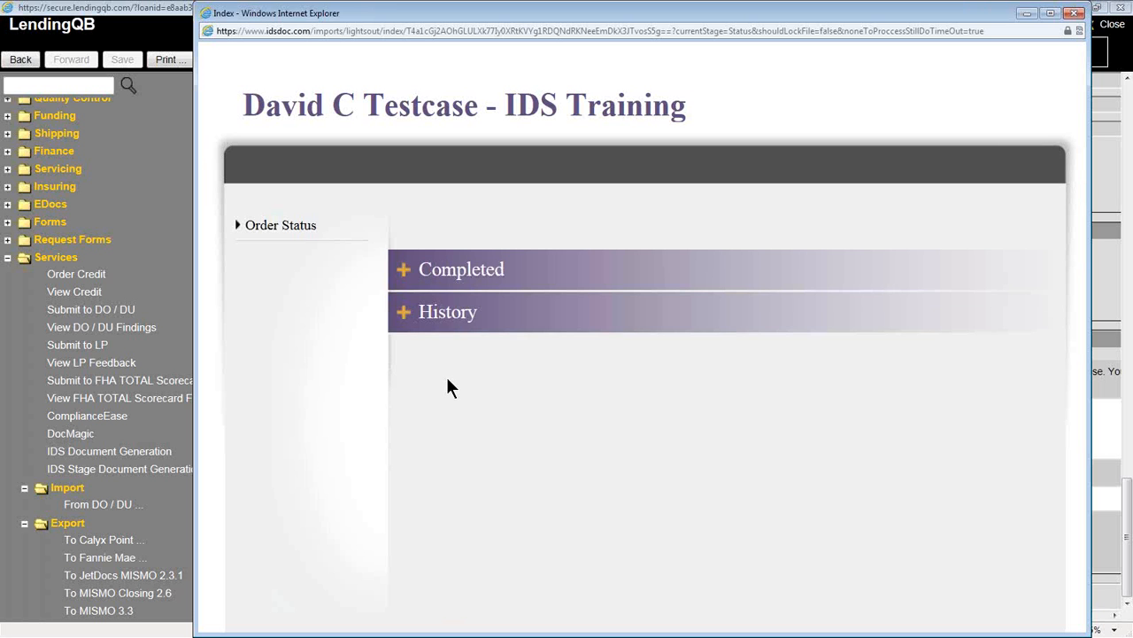
Examine the completed order's available options and its generated PDF package, then close the PDF.
click(403, 272)
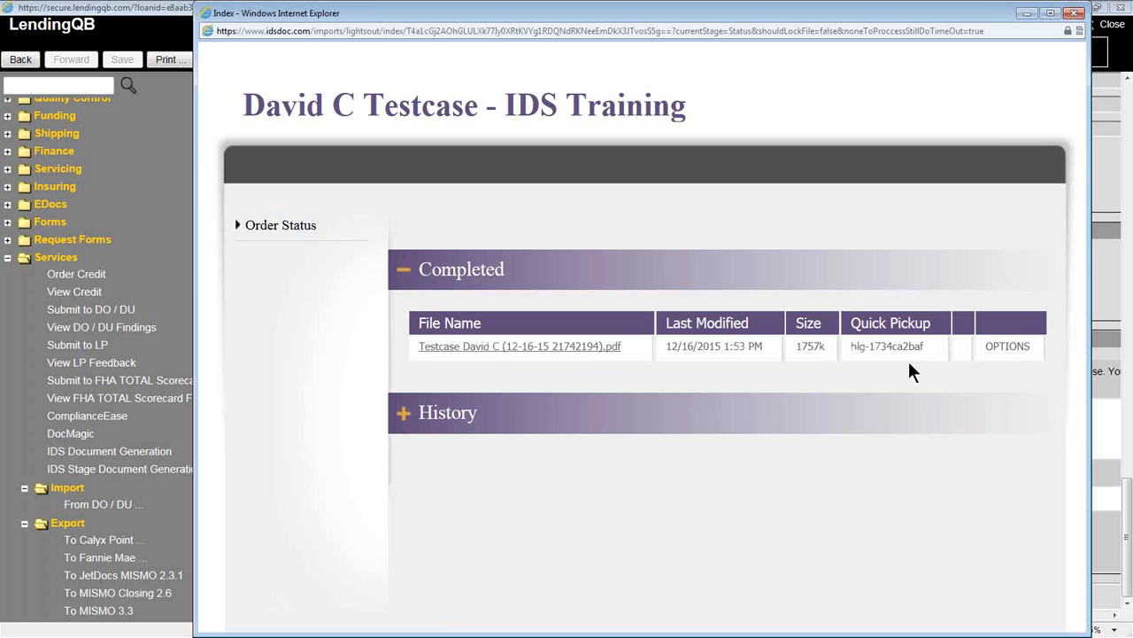
click(1009, 352)
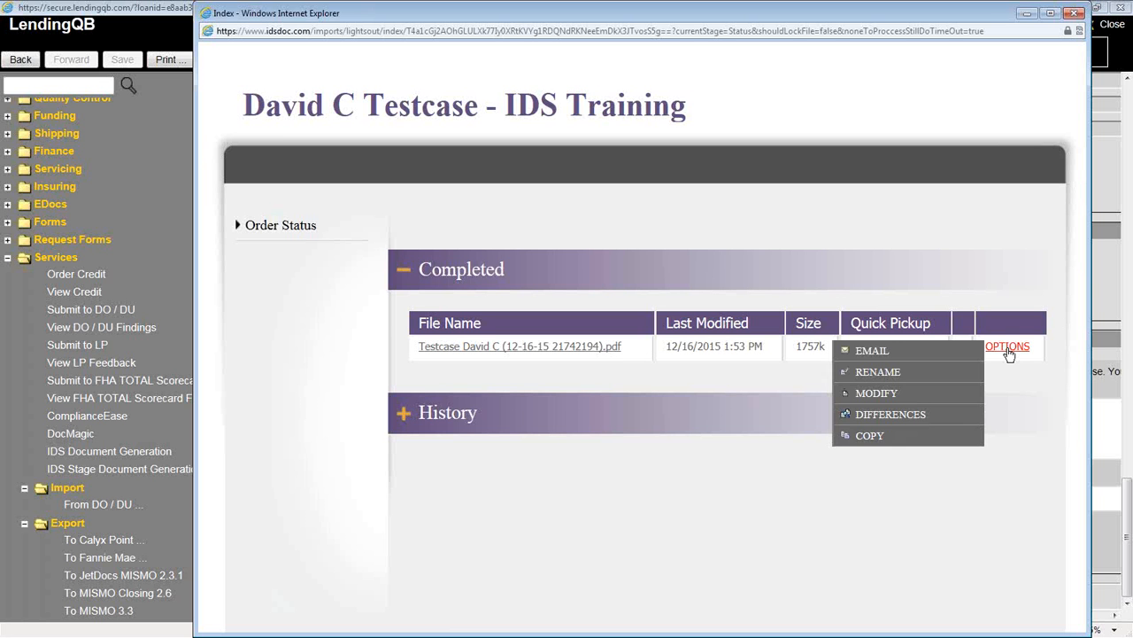
click(1010, 352)
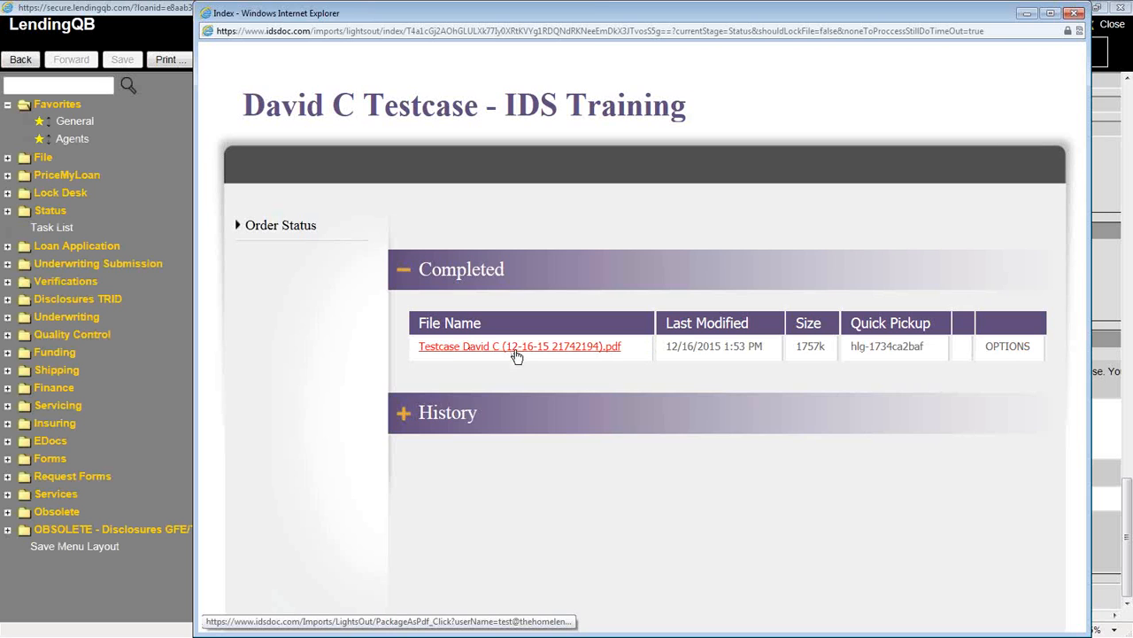
click(516, 349)
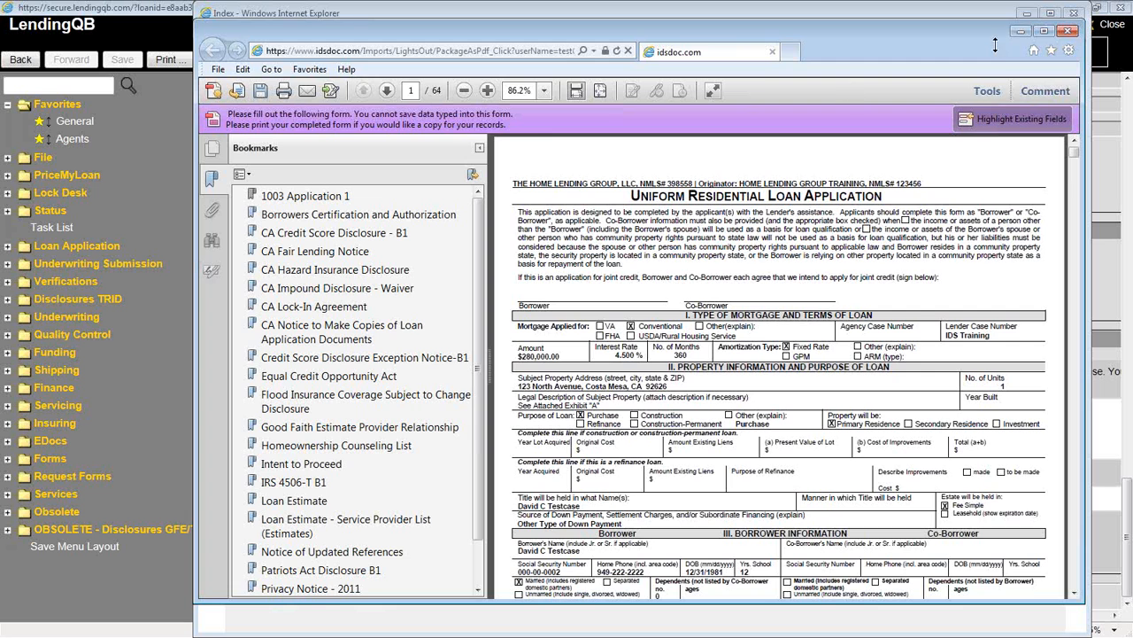
click(1069, 31)
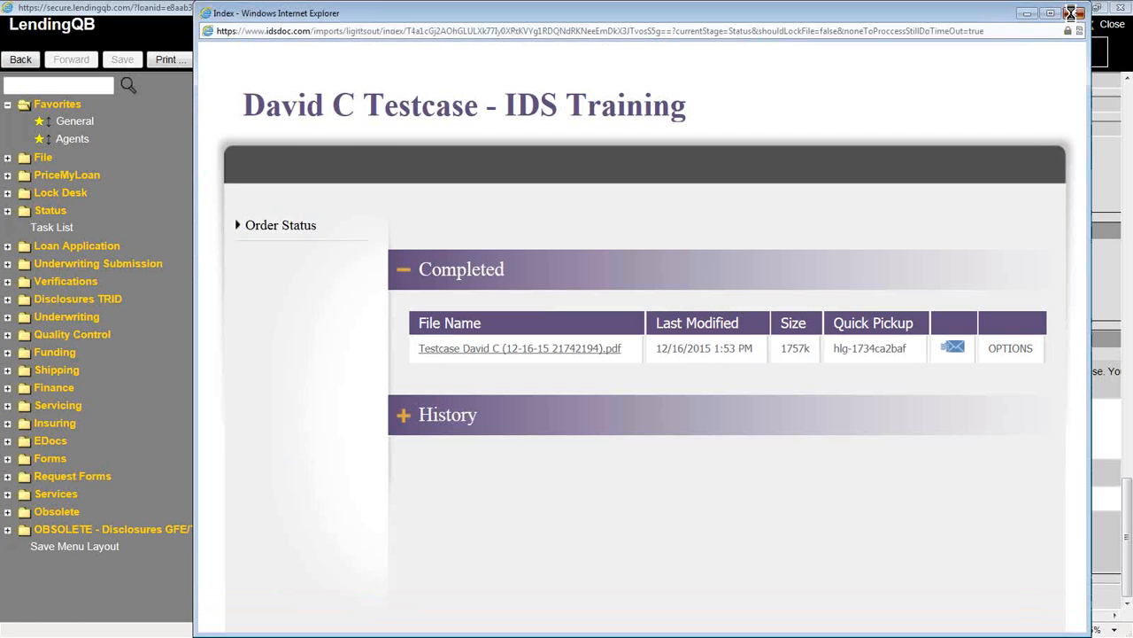
Close the IDS order status window and open the loan file's Borrower-responsible Closing Costs page.
click(1069, 14)
click(75, 303)
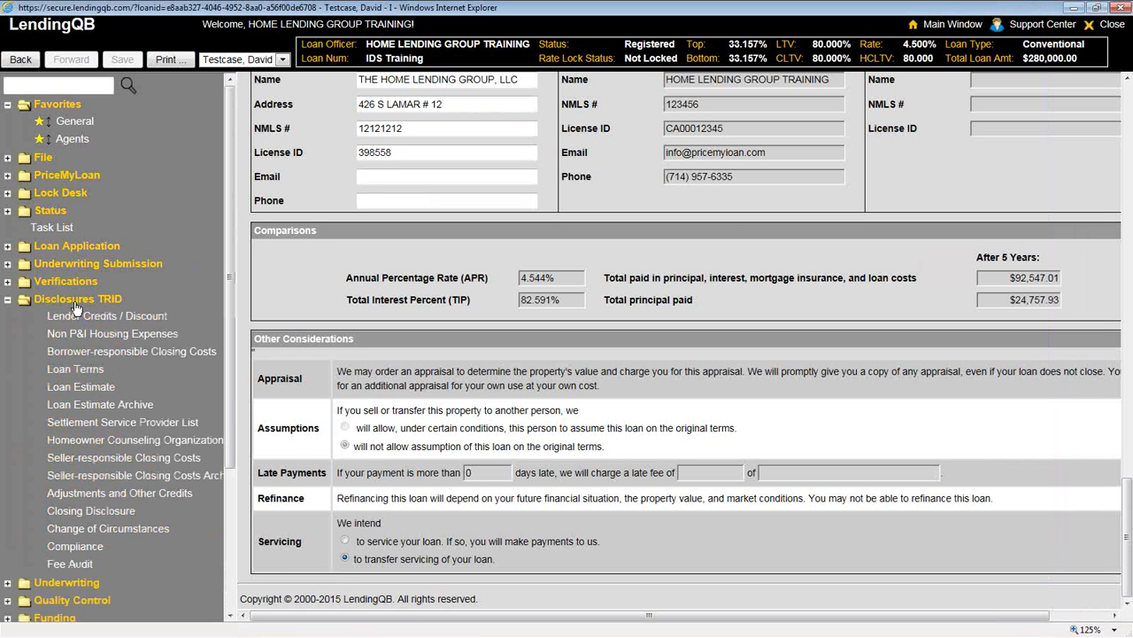
click(133, 358)
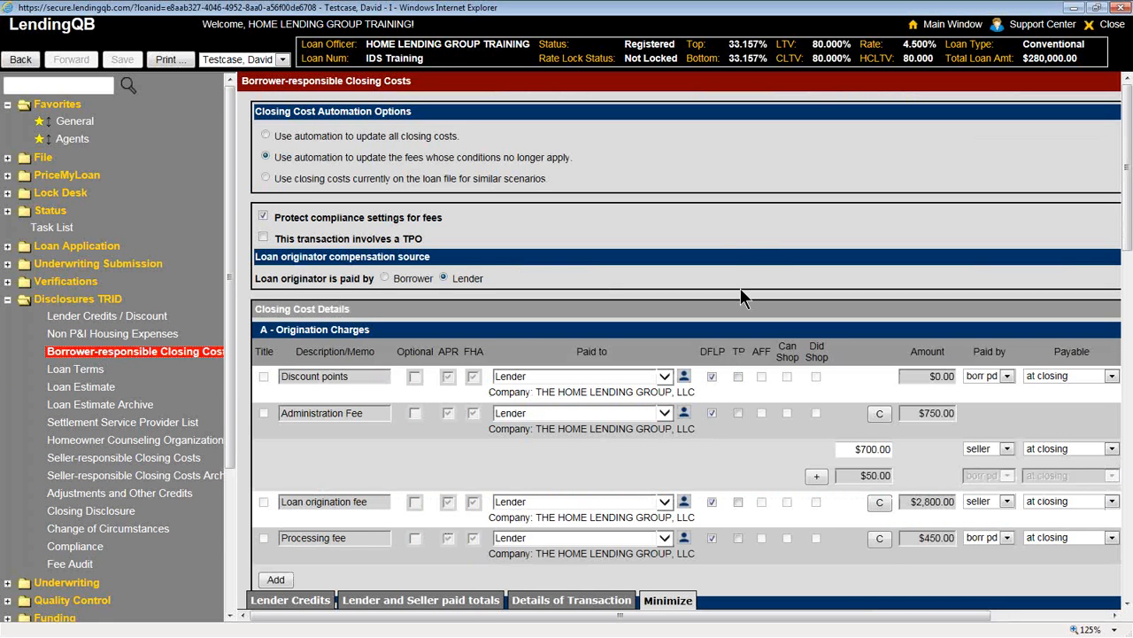
Set the loan origination fee under Origination Charges to 0.5% of the loan amount and save the closing costs.
scroll(742, 253, down, 1)
scroll(742, 254, down, 2)
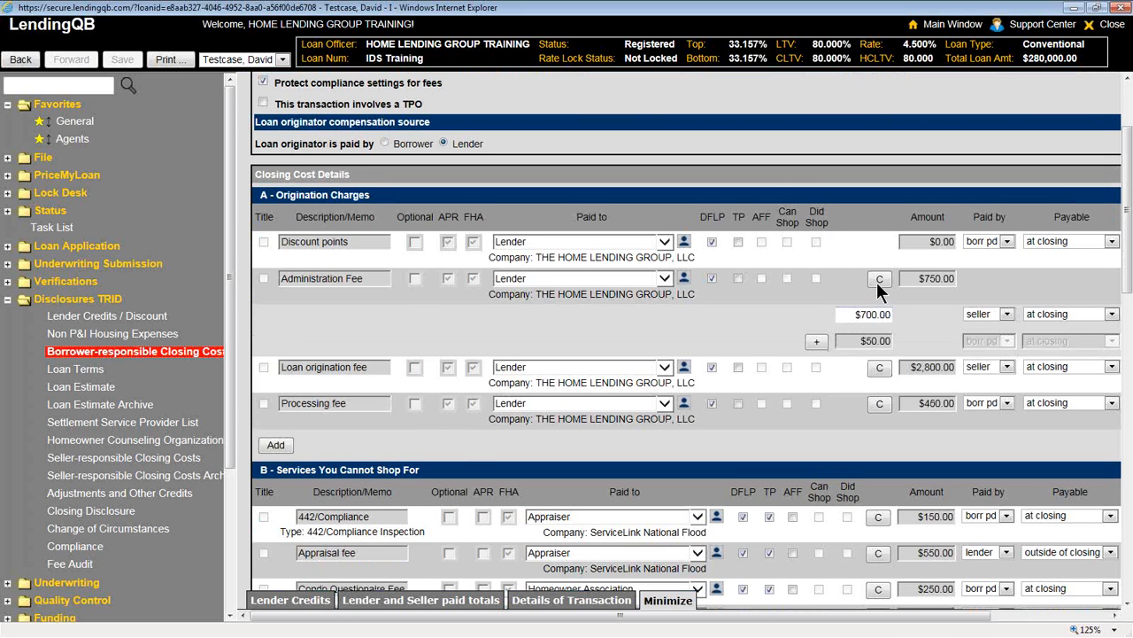
scroll(813, 384, down, 2)
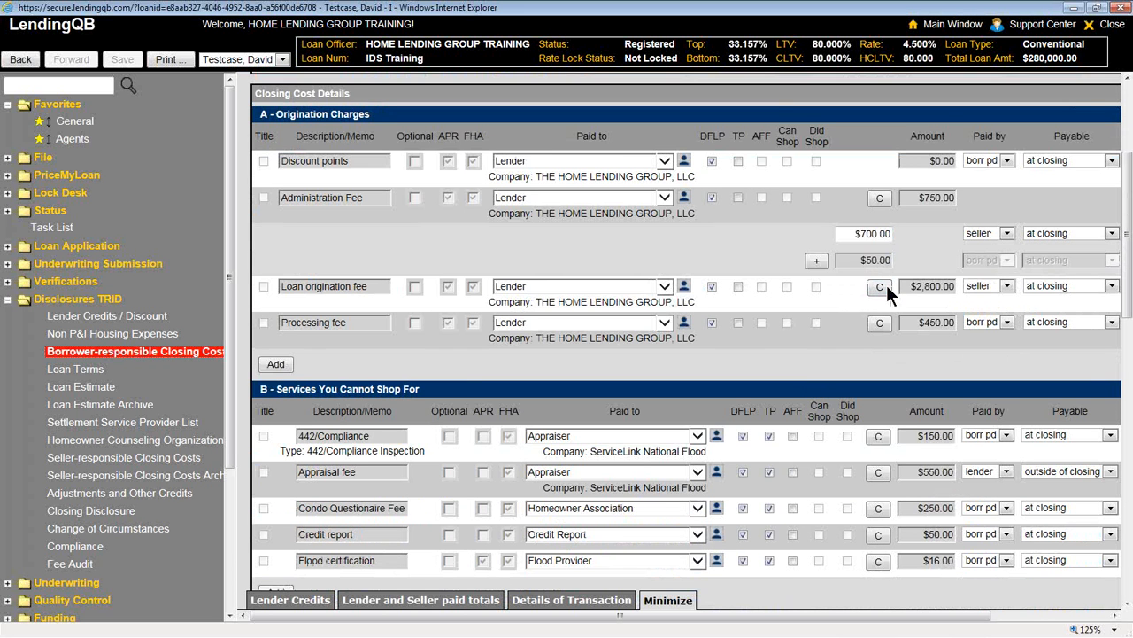
click(881, 286)
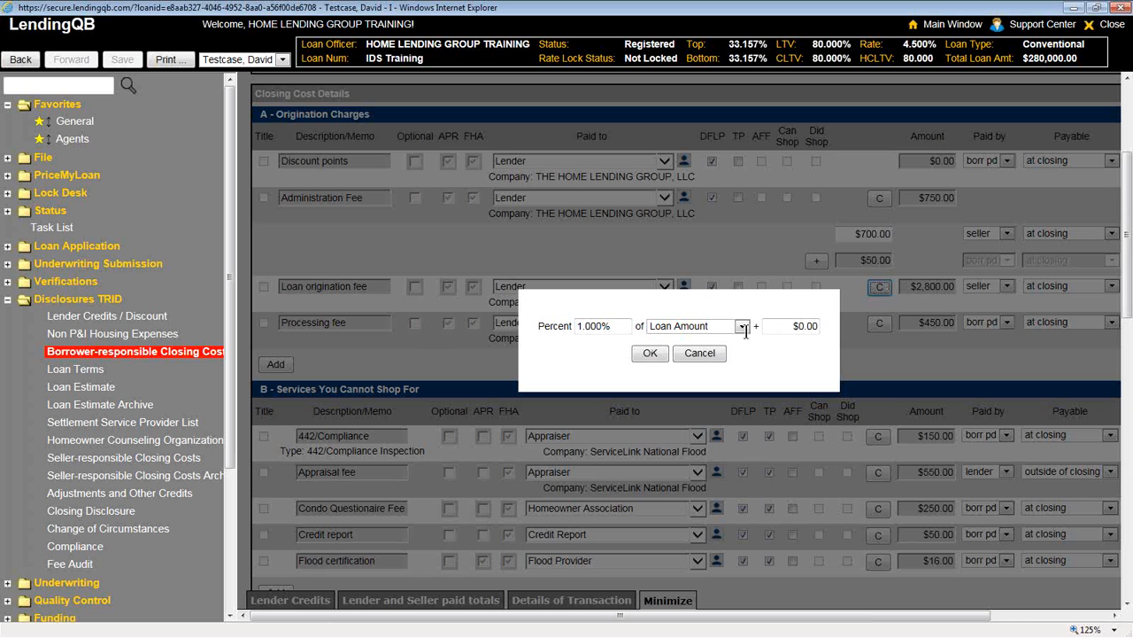
drag(615, 330, 490, 322)
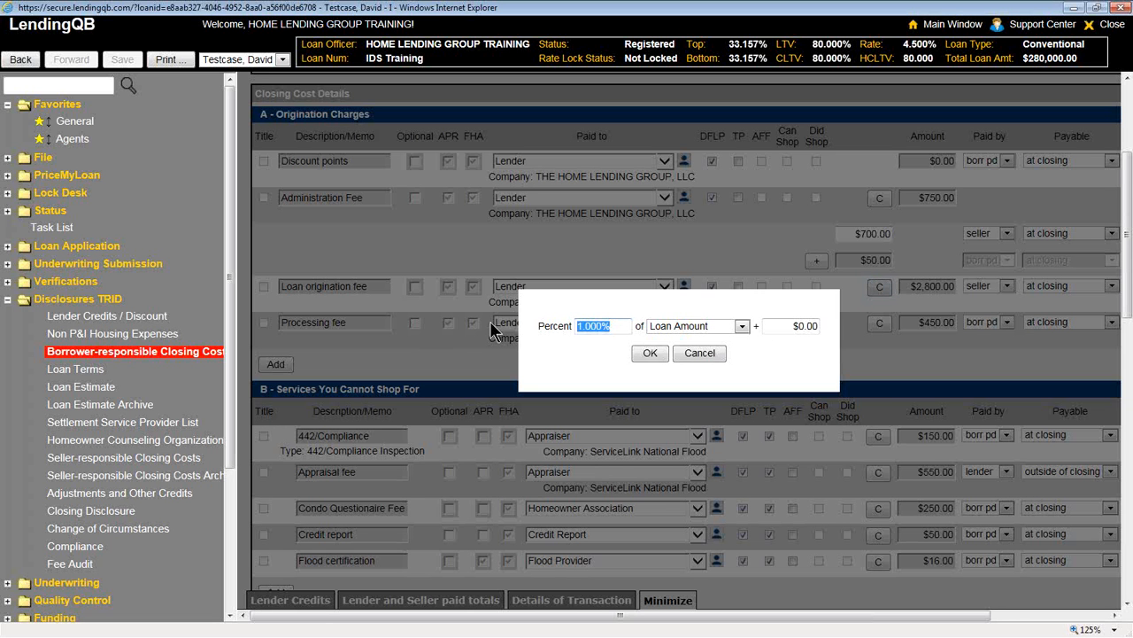
text(.5)
click(644, 353)
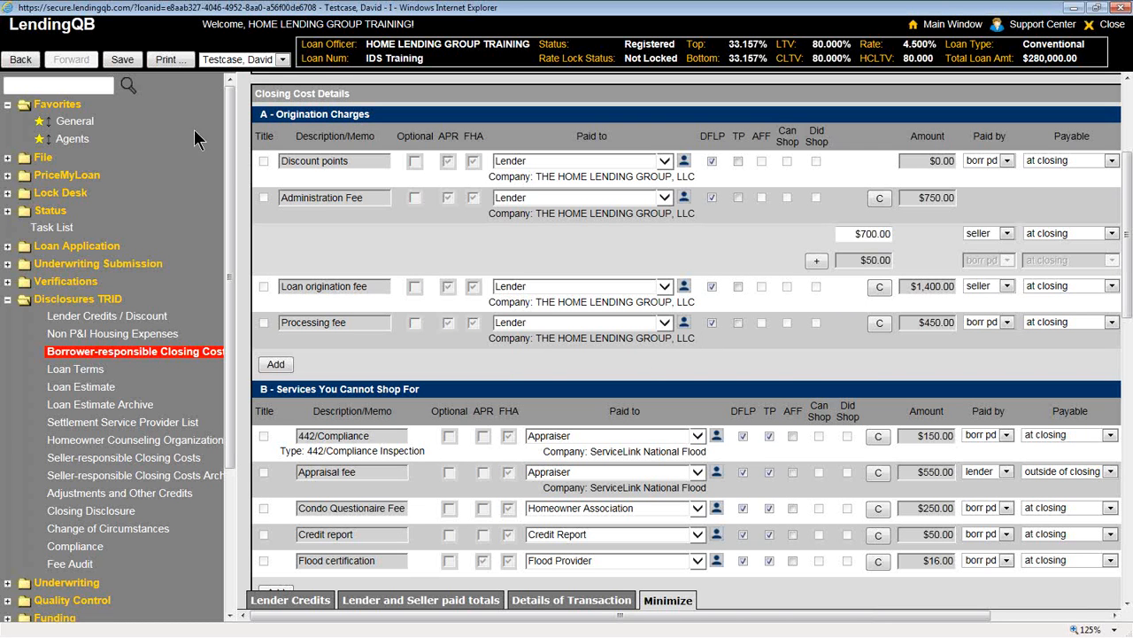
click(124, 60)
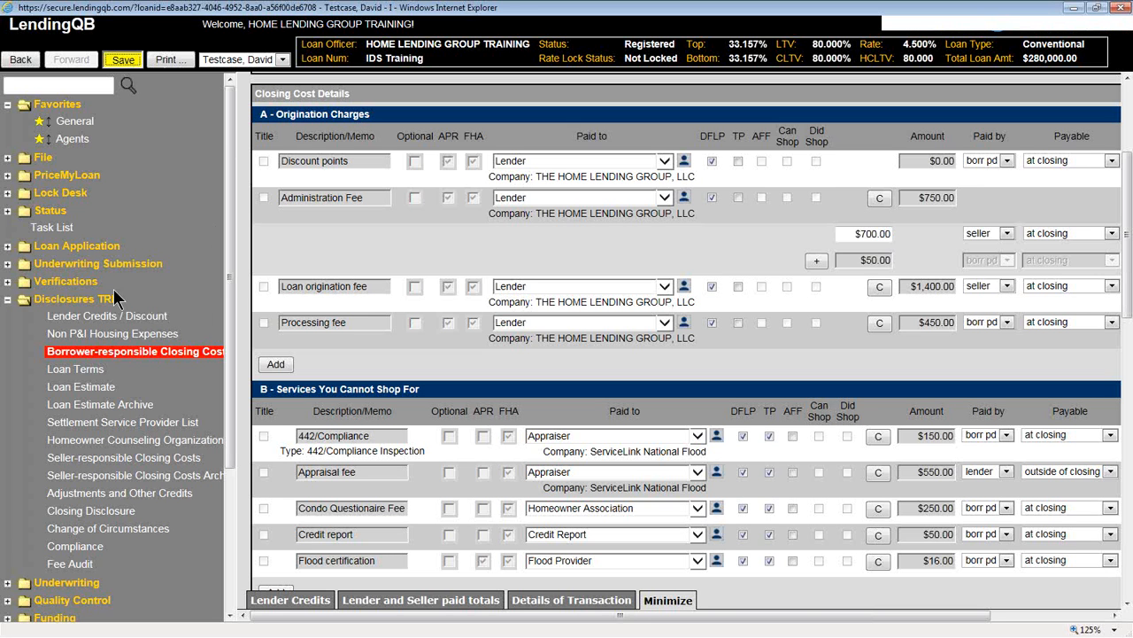
Start IDS Document Generation and declare that the previously generated documents were NOT provided to the borrower.
click(70, 299)
click(55, 495)
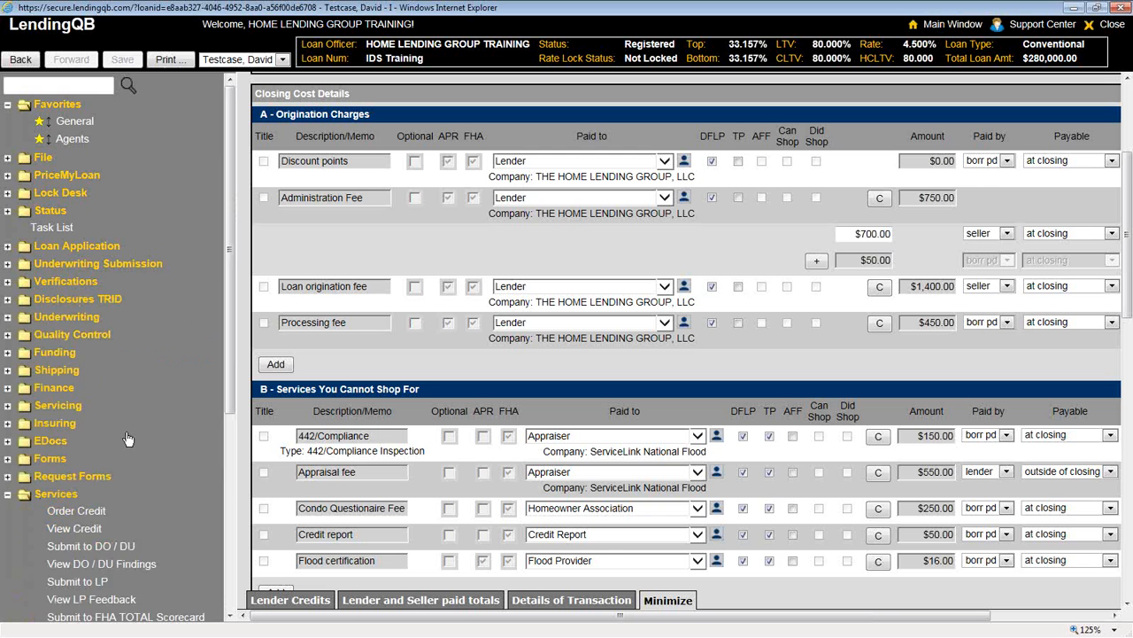
scroll(133, 434, down, 5)
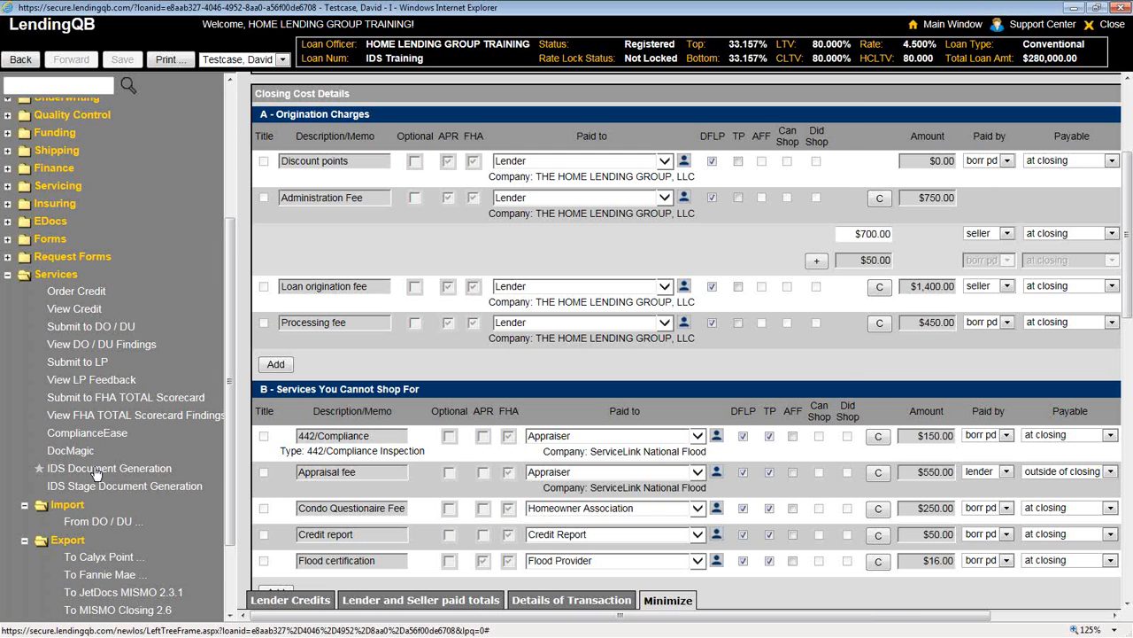
click(96, 471)
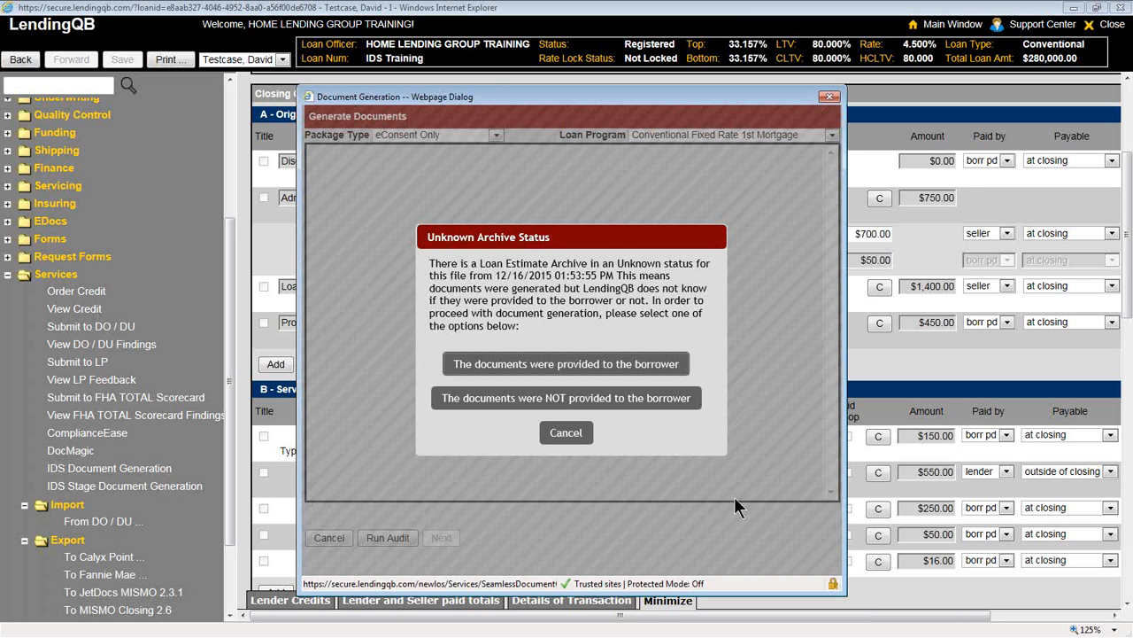
click(545, 391)
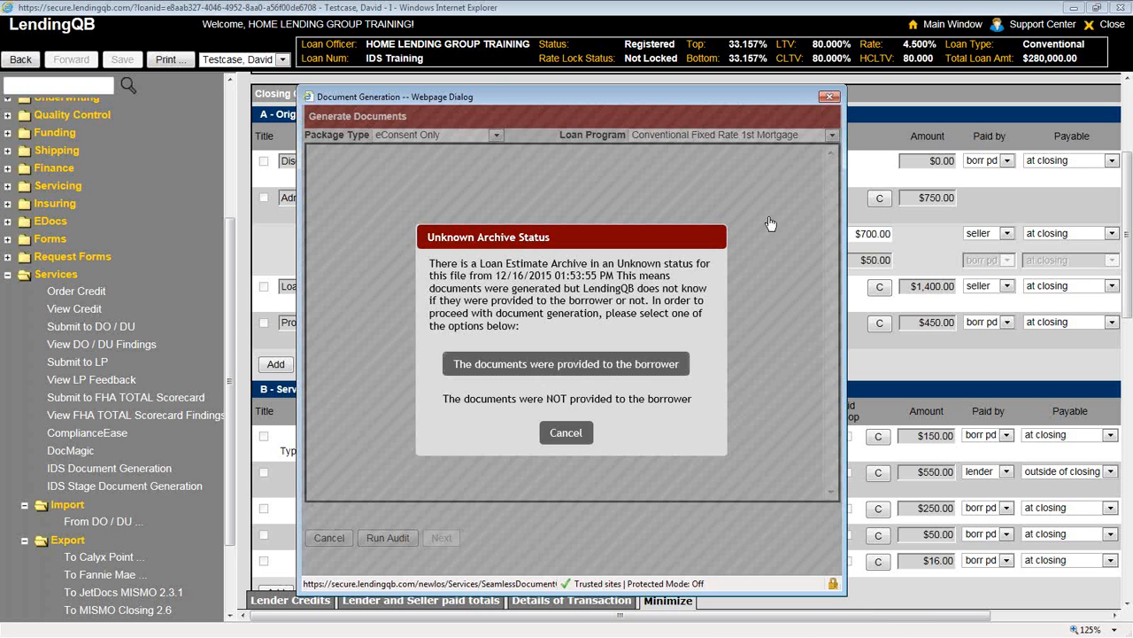
Choose the Initial Disclosures package type and run its audit with the Conventional Fixed Rate 1st Mortgage loan program.
click(434, 134)
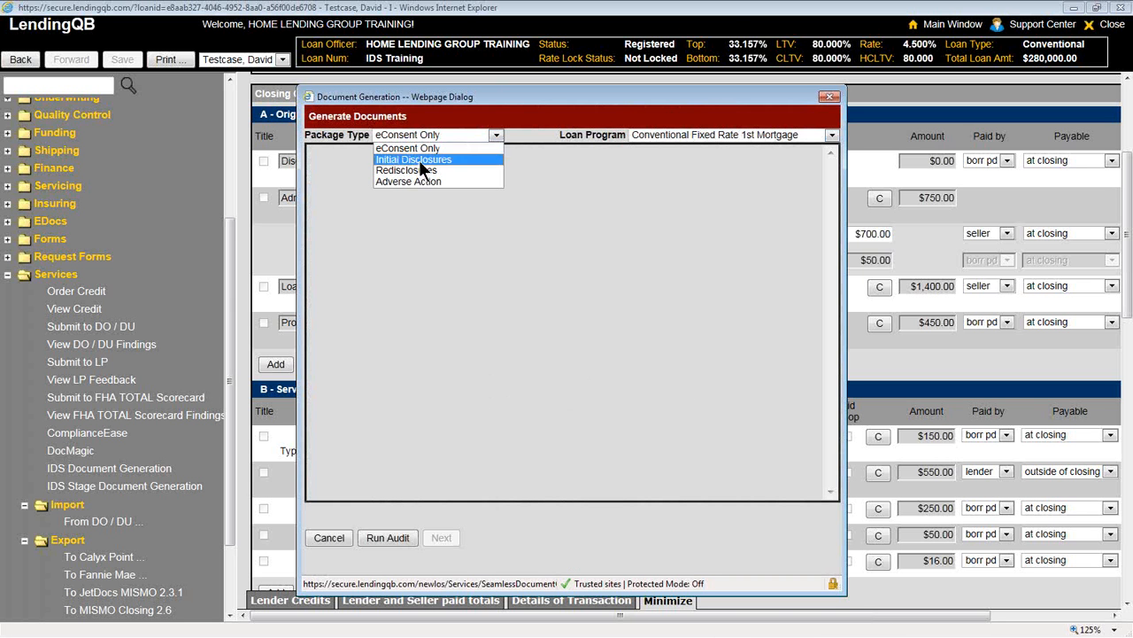
click(422, 161)
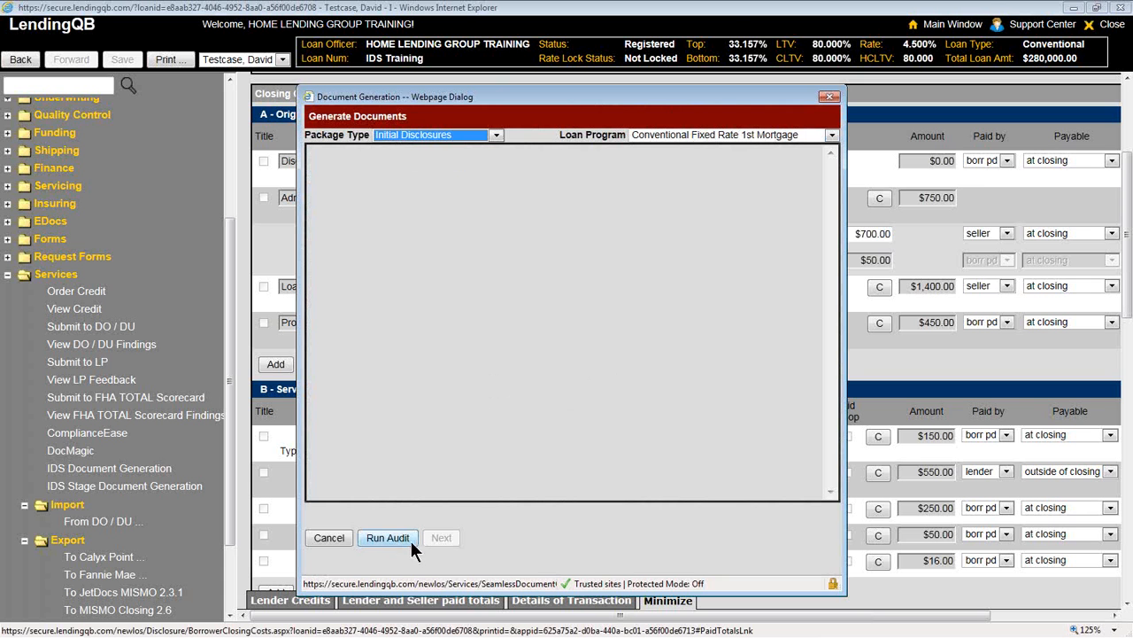
click(386, 537)
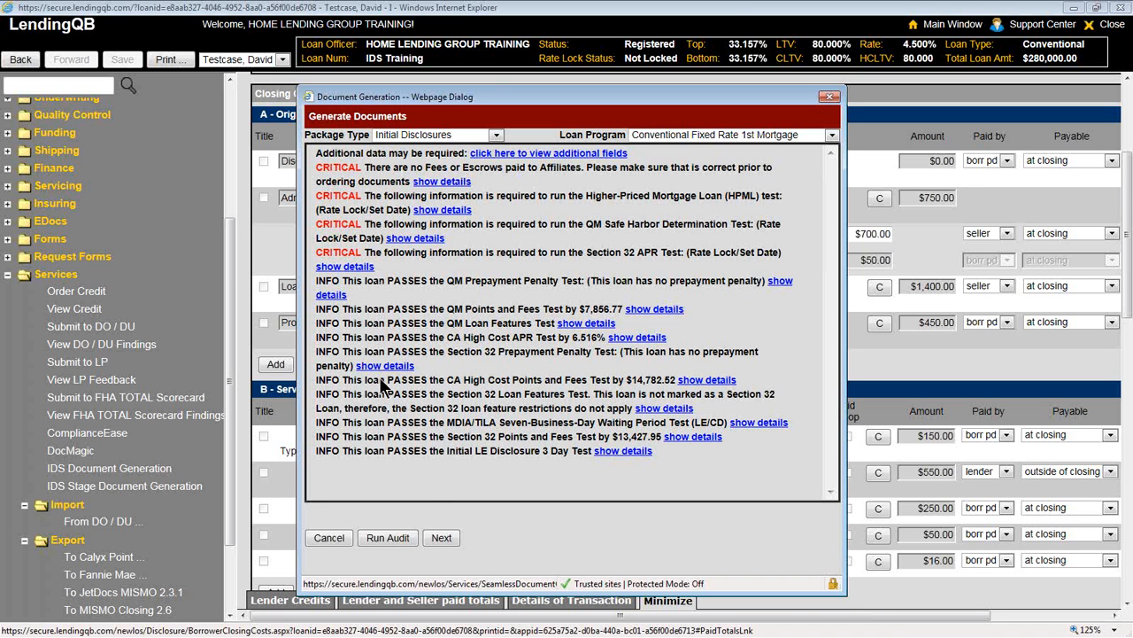
Proceed to the document generation options, toggle Send eDisclosures and create the complete Initial Disclosures package.
click(440, 537)
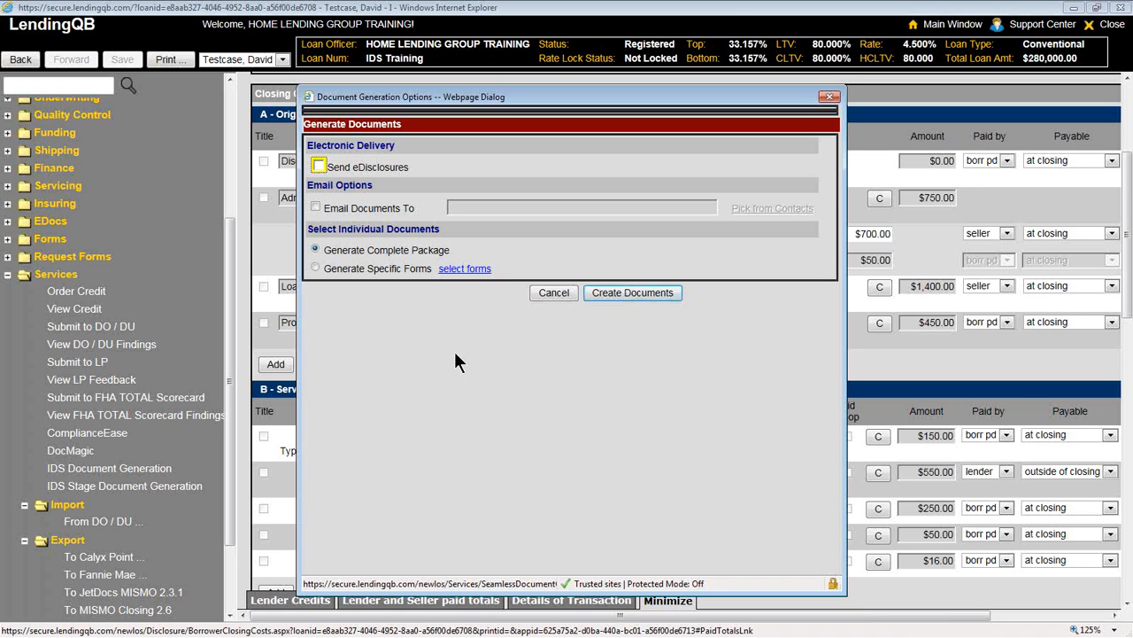
click(318, 166)
click(631, 295)
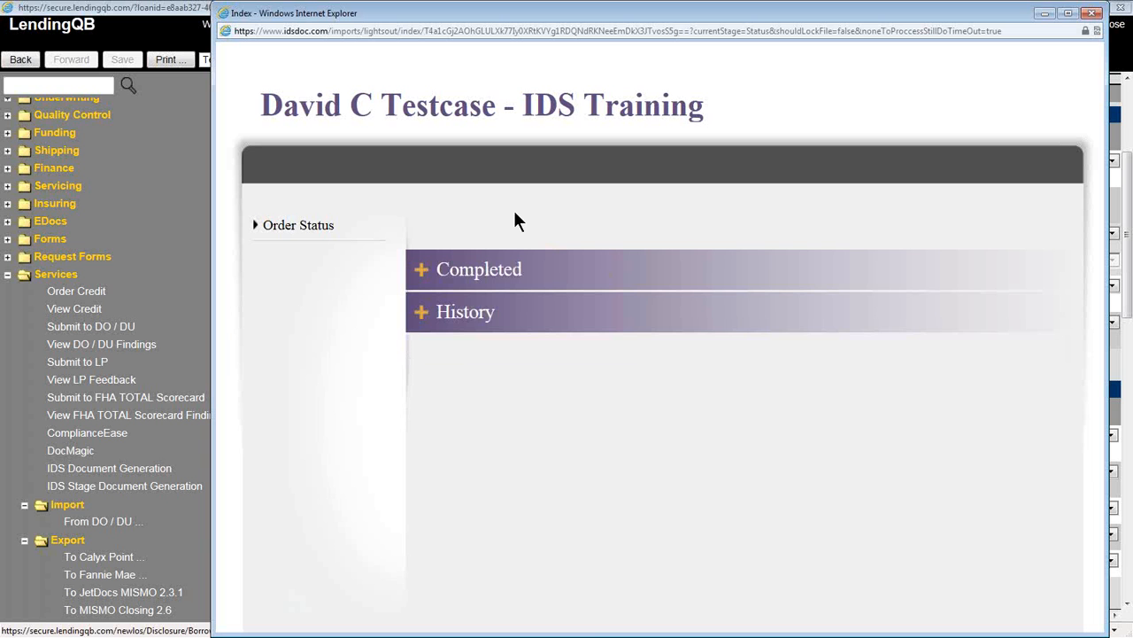
Examine the completed IDS orders and the options of the newest one, and close the order status window.
click(475, 276)
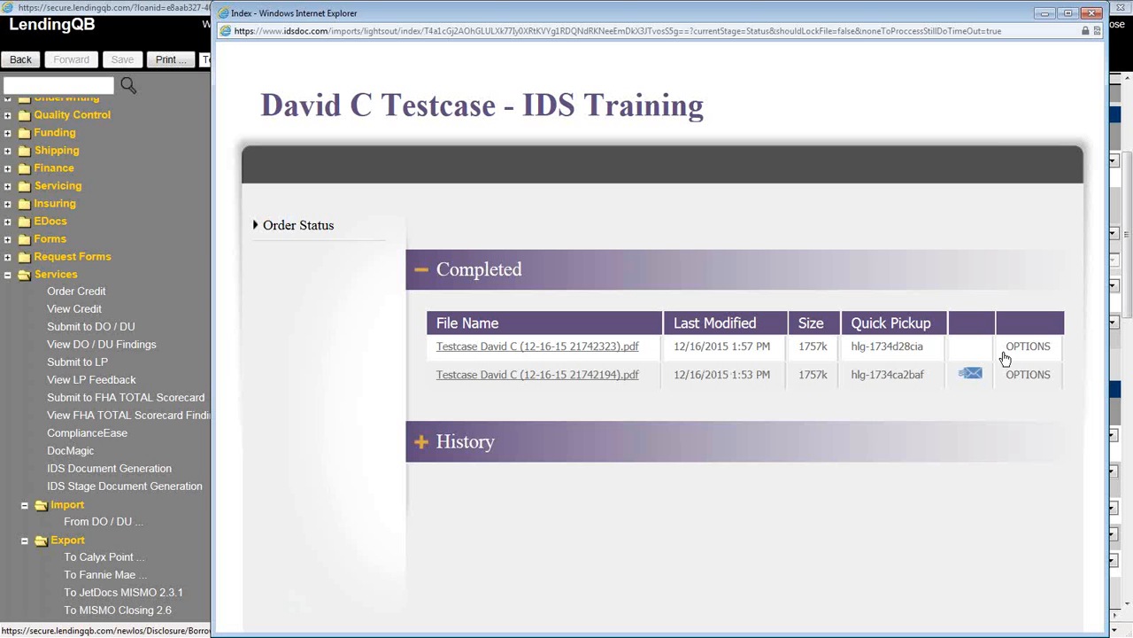
click(1040, 350)
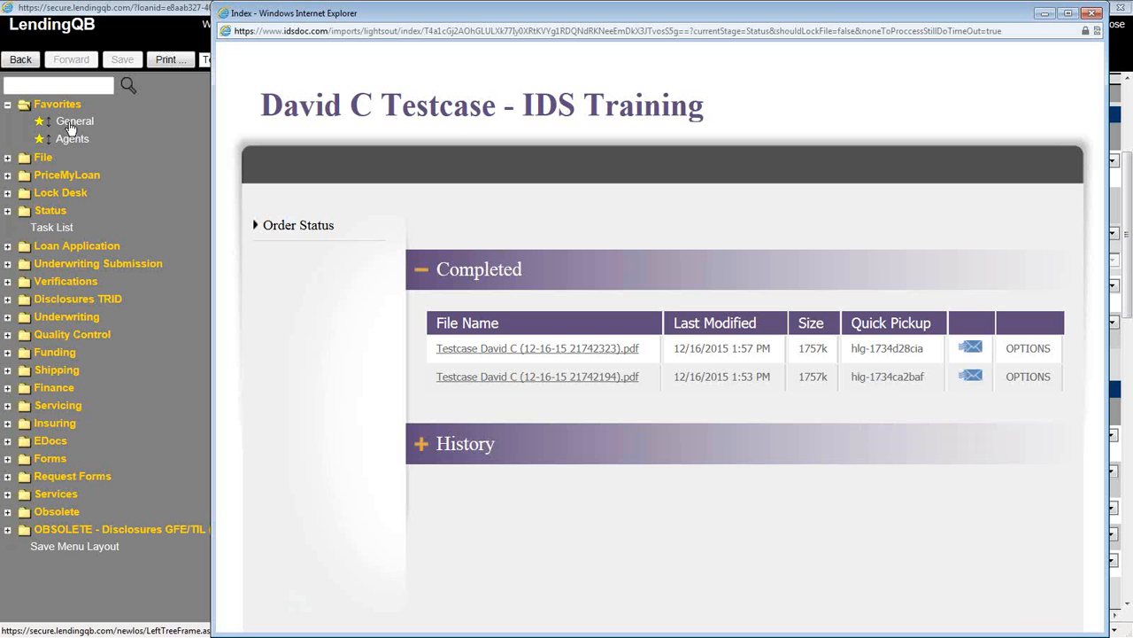
drag(832, 18, 775, 64)
click(1023, 68)
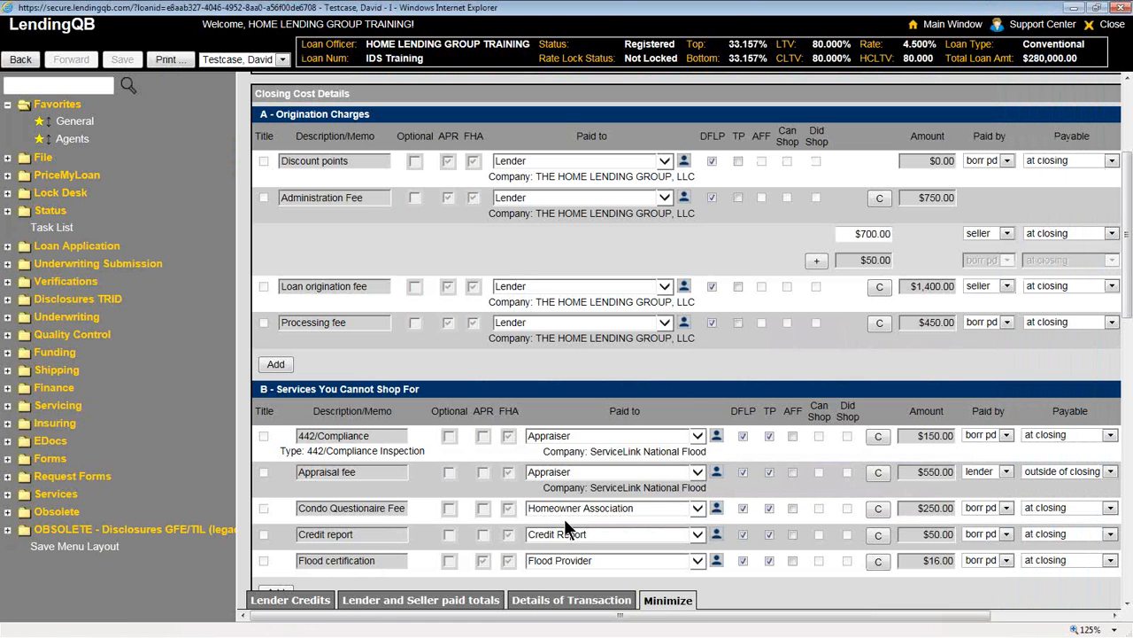
Open the EDocs Document List, check the autosaved generated documents, and close the list.
click(62, 443)
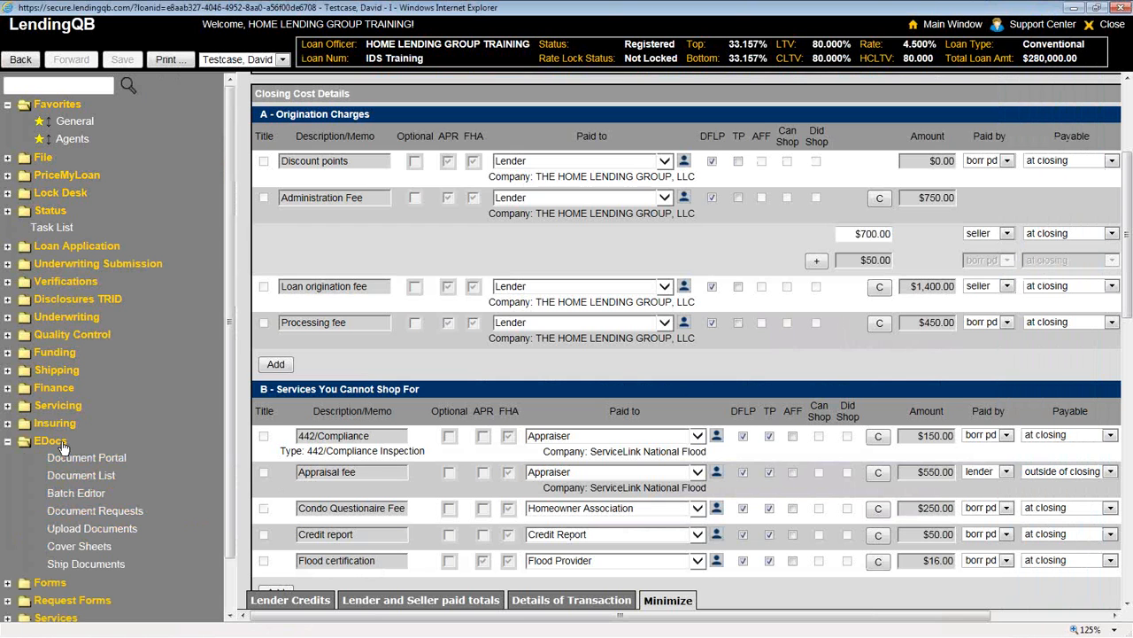
click(78, 476)
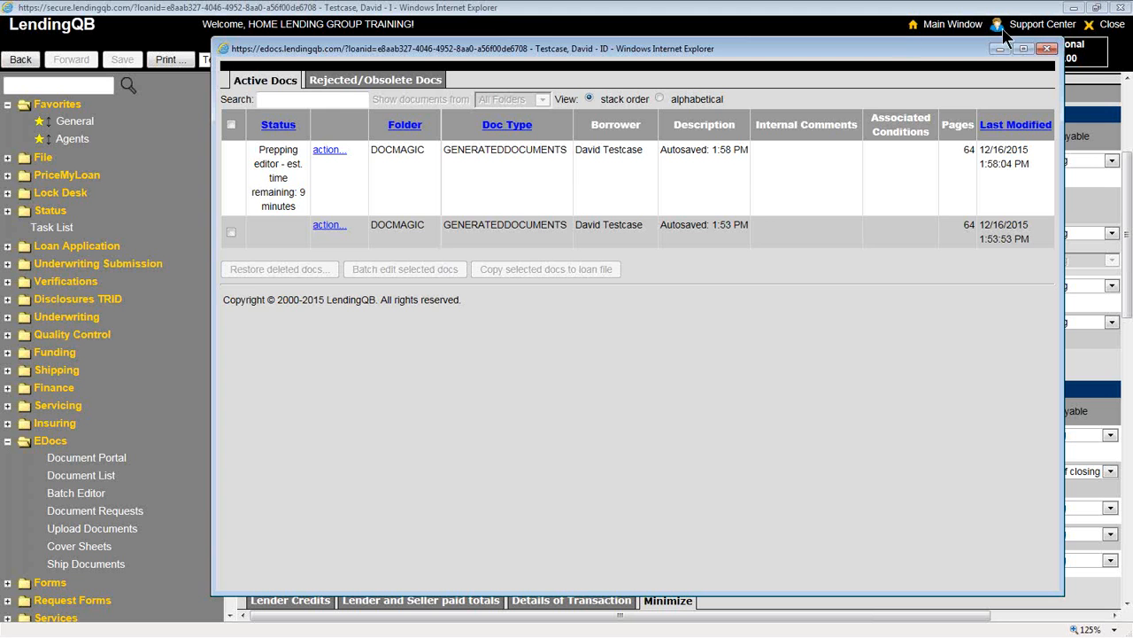
click(1047, 48)
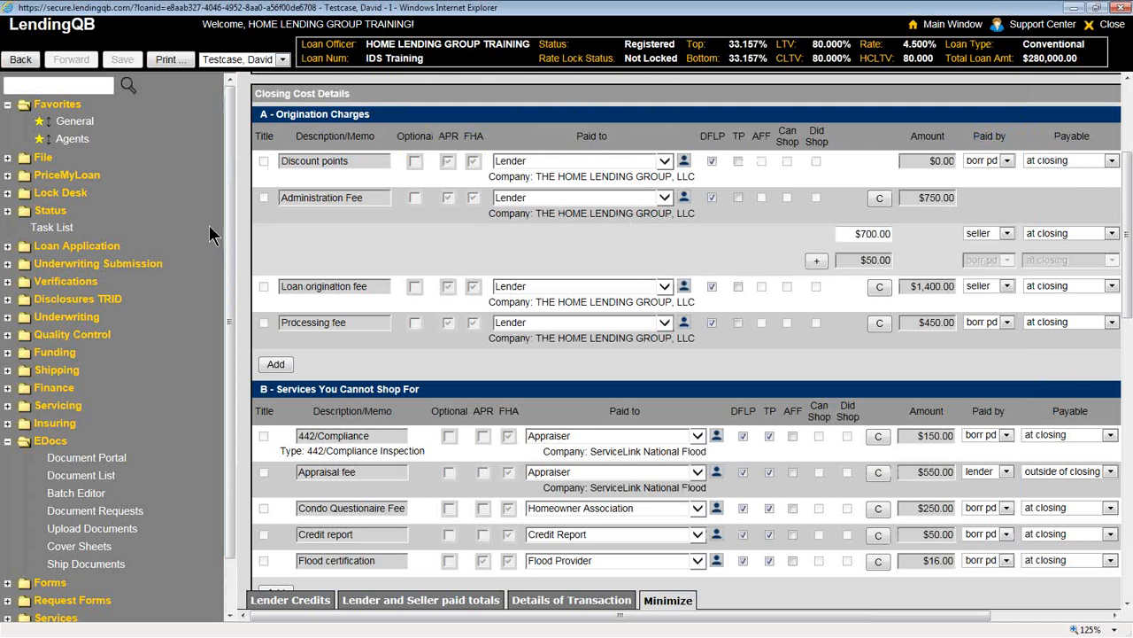
On the General tracking page, assign the 12/16/2015 01:58:04 PM archive to the emailed Loan Estimate and mark it as Initial.
click(75, 121)
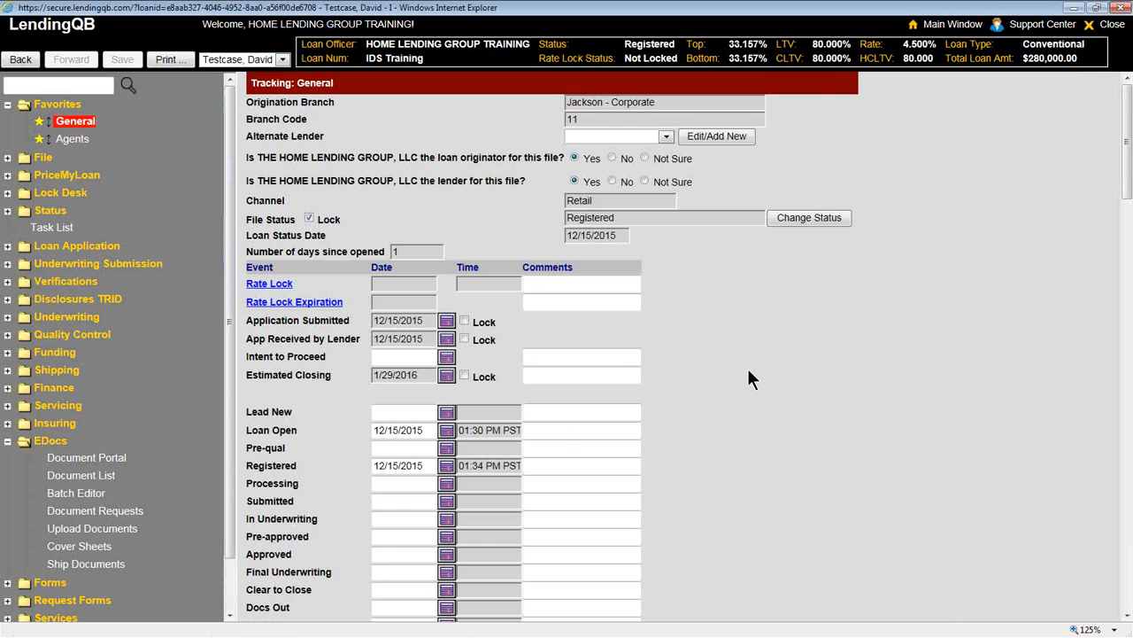
scroll(749, 372, down, 4)
scroll(749, 384, down, 7)
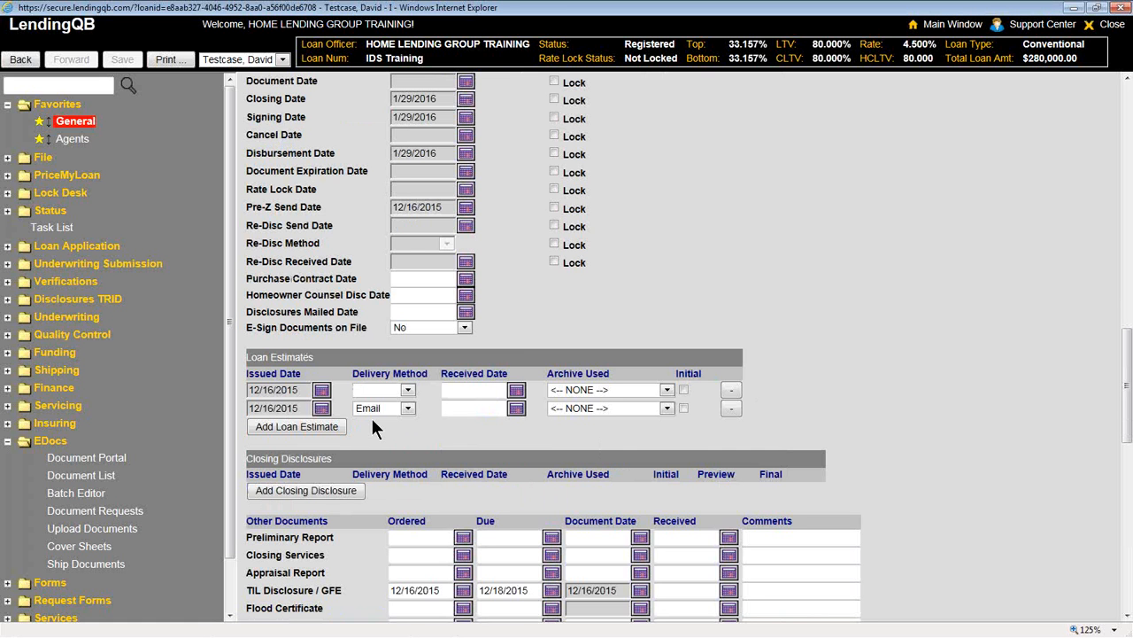
click(571, 407)
click(572, 408)
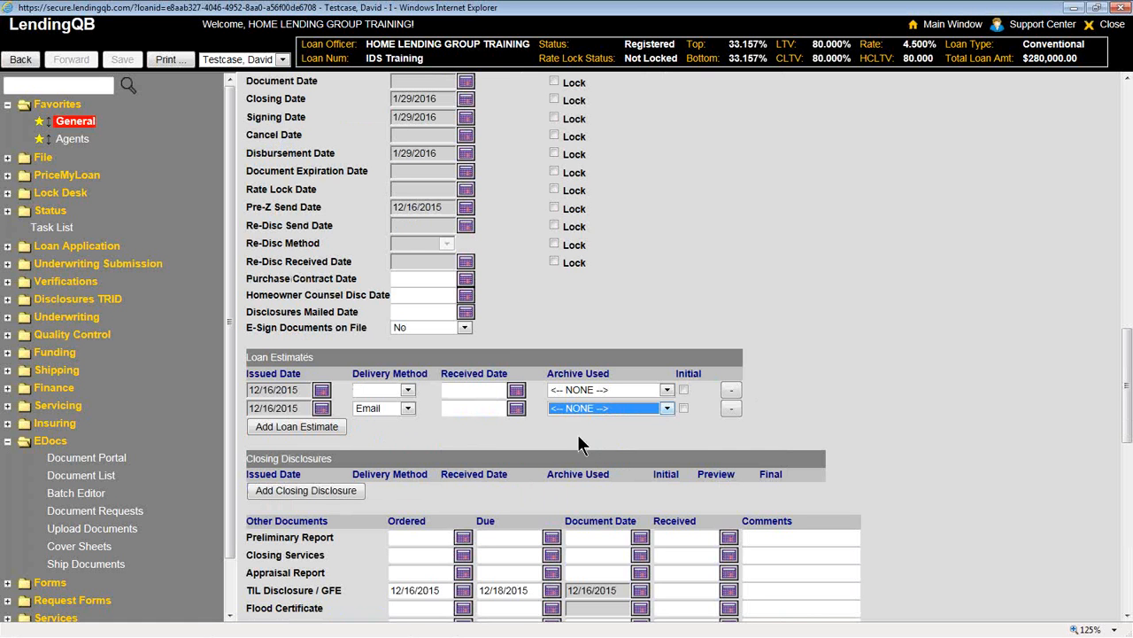
click(587, 412)
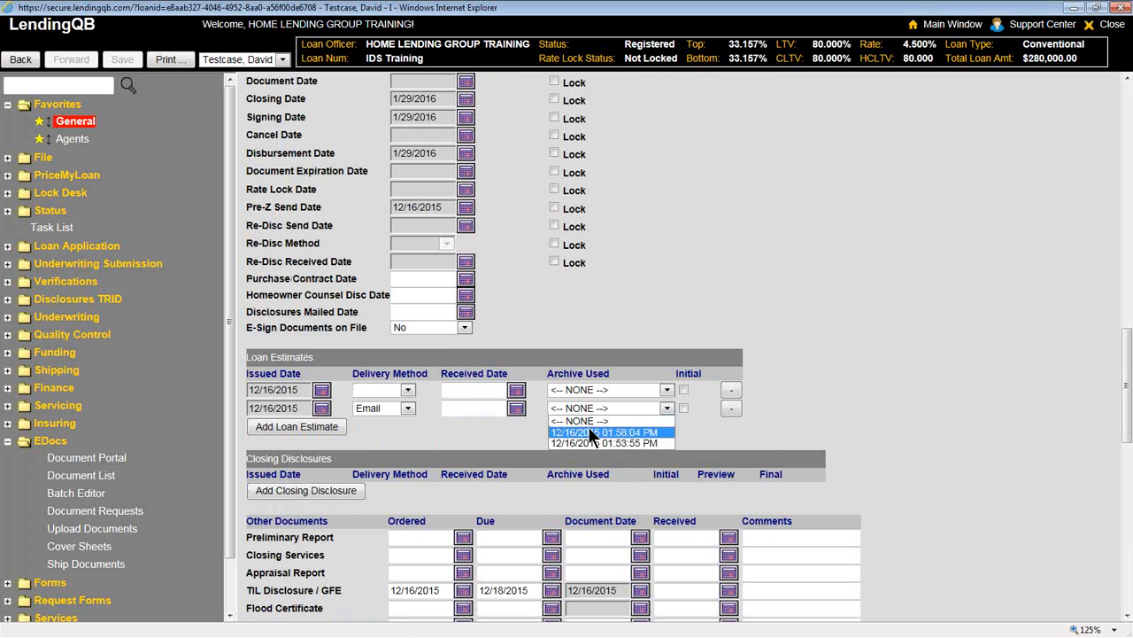
click(590, 431)
click(700, 415)
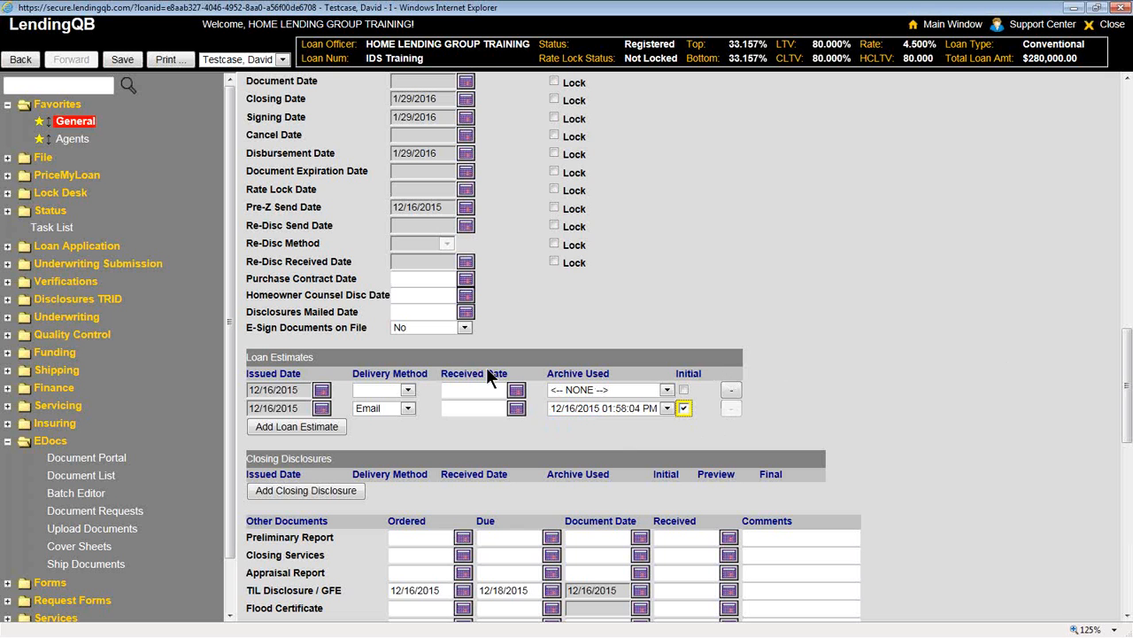
Set the emailed Loan Estimate's received date to 12/21/2015.
click(518, 411)
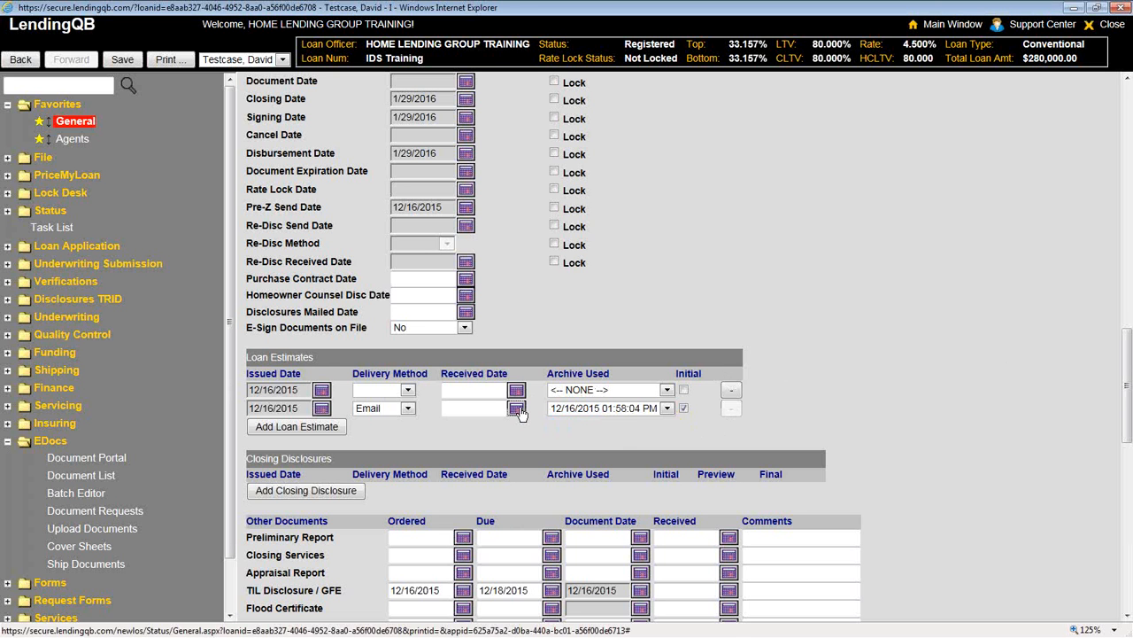
click(517, 409)
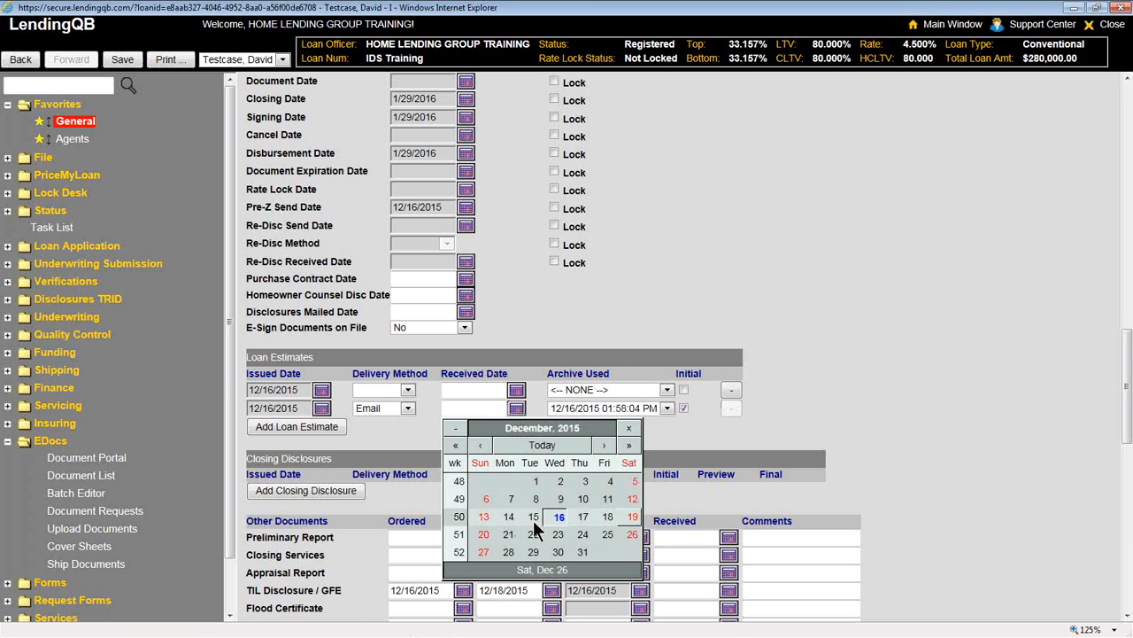
click(499, 532)
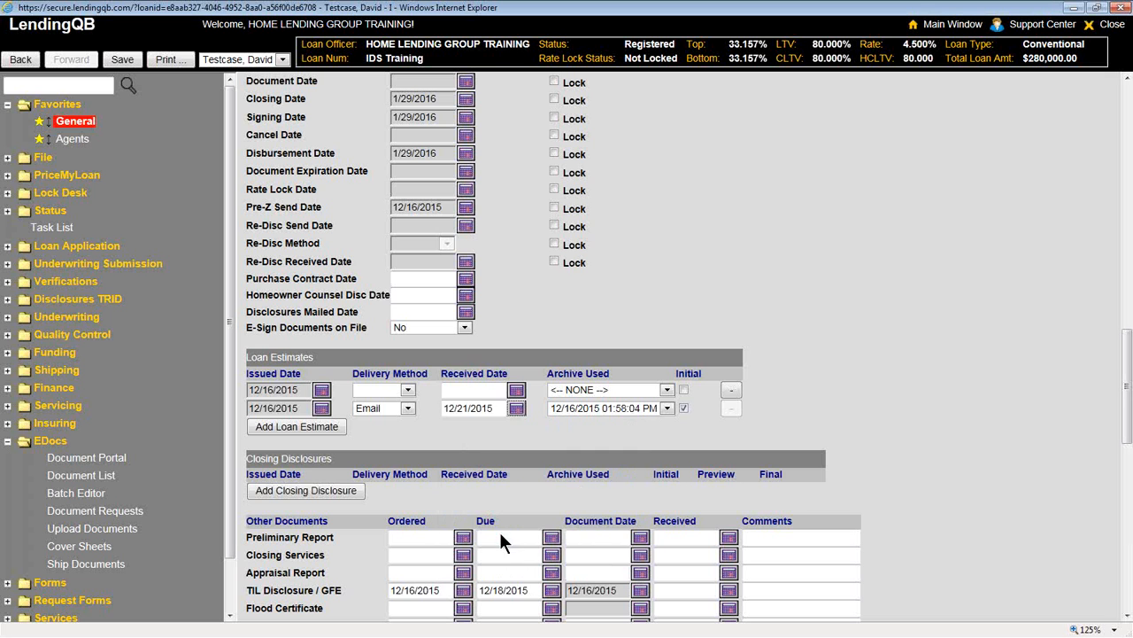
click(518, 409)
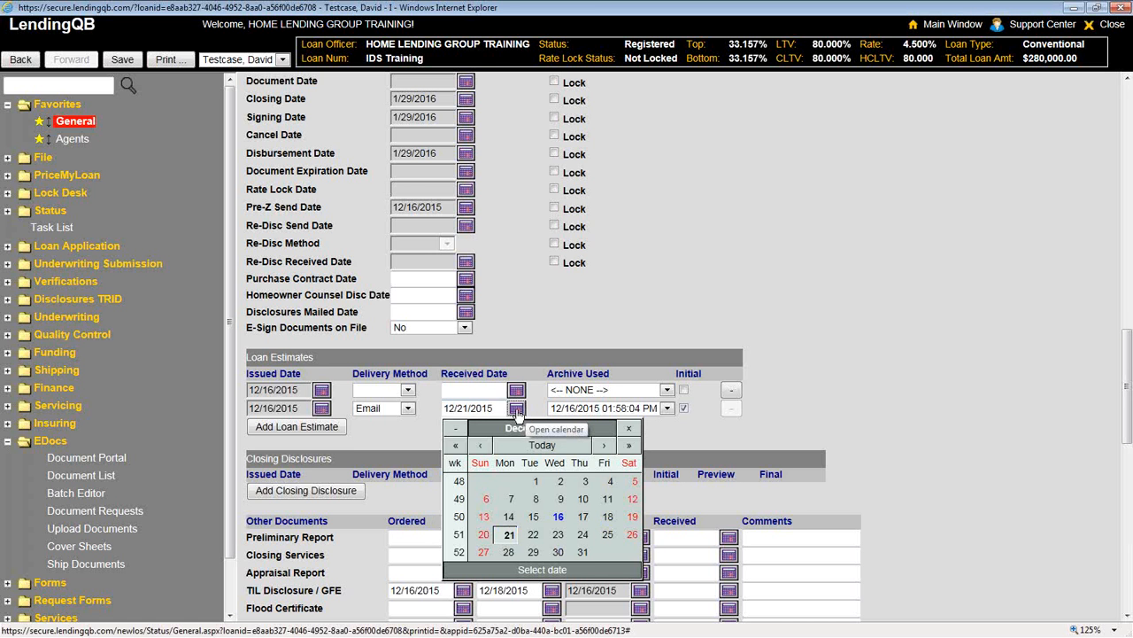
click(880, 373)
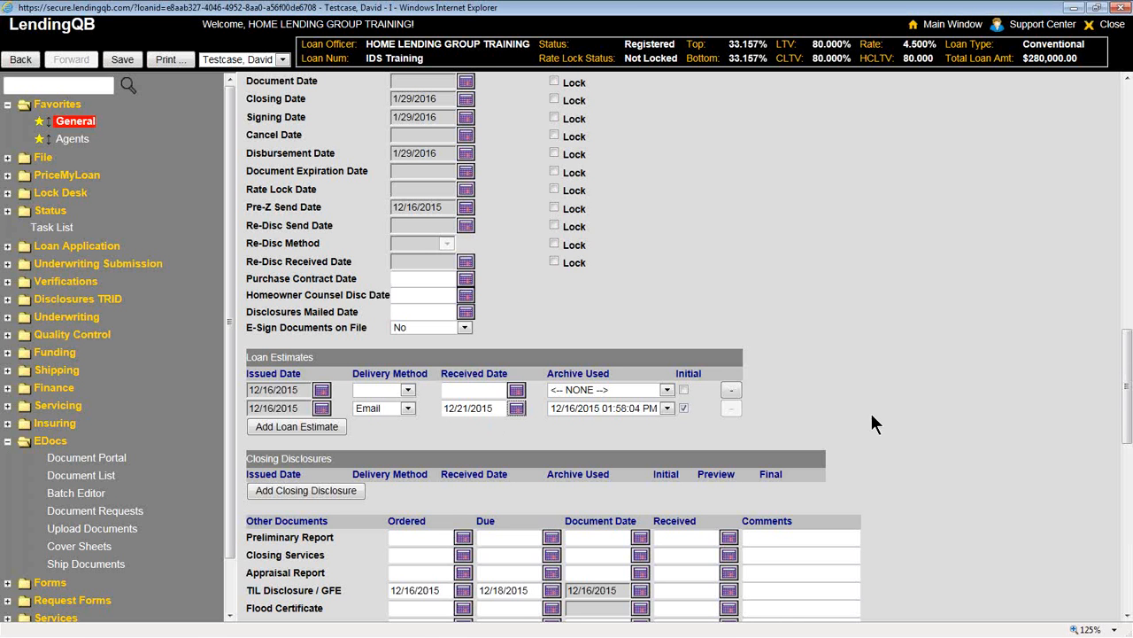
Open the EDocs Document Portal and view its completed IDS orders.
click(63, 458)
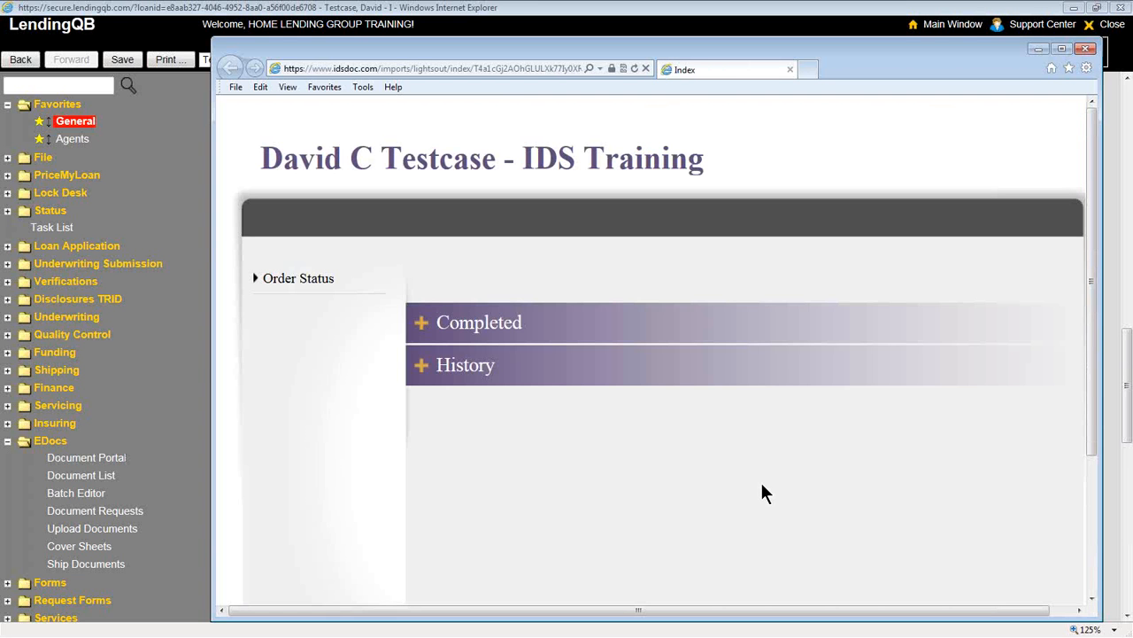
click(458, 322)
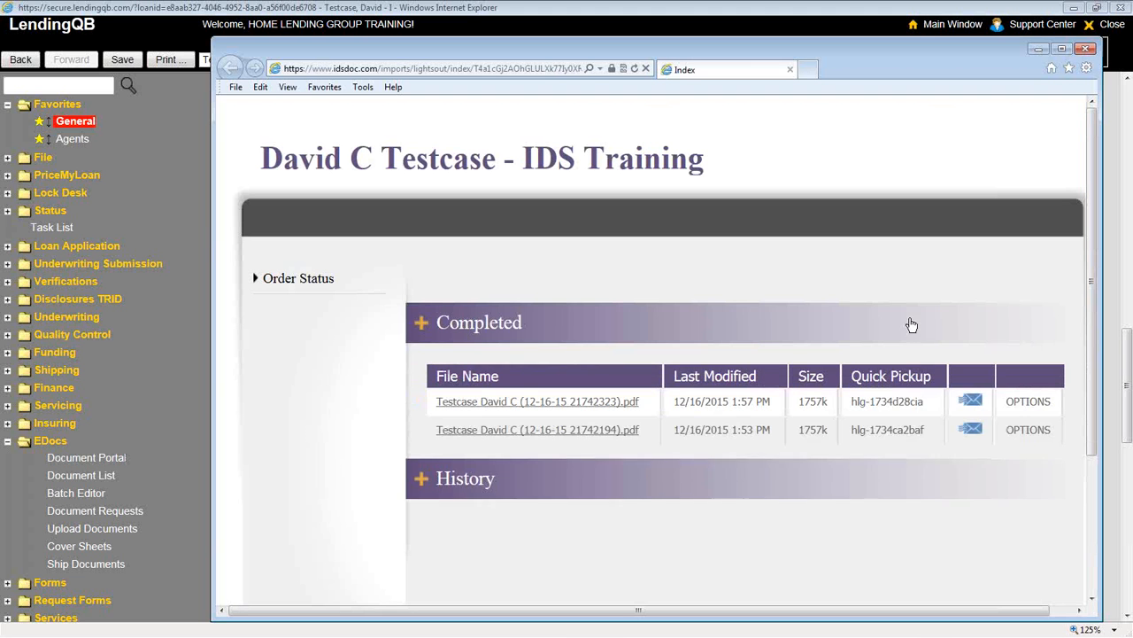
Check the options offered for the newest completed IDS order and close the document portal.
click(1045, 401)
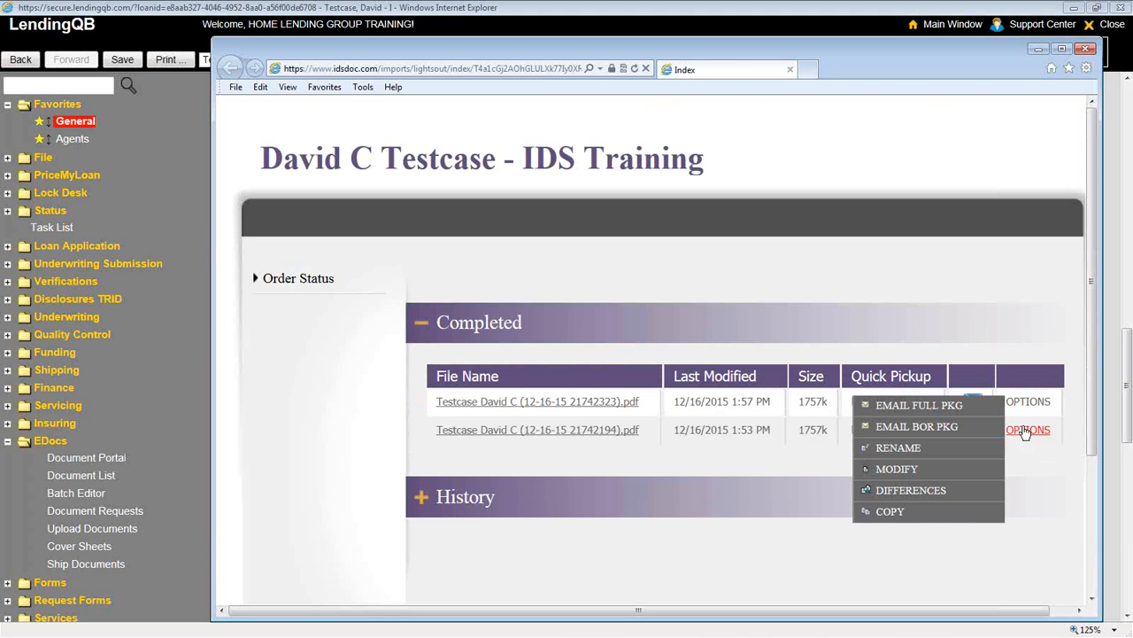
click(912, 404)
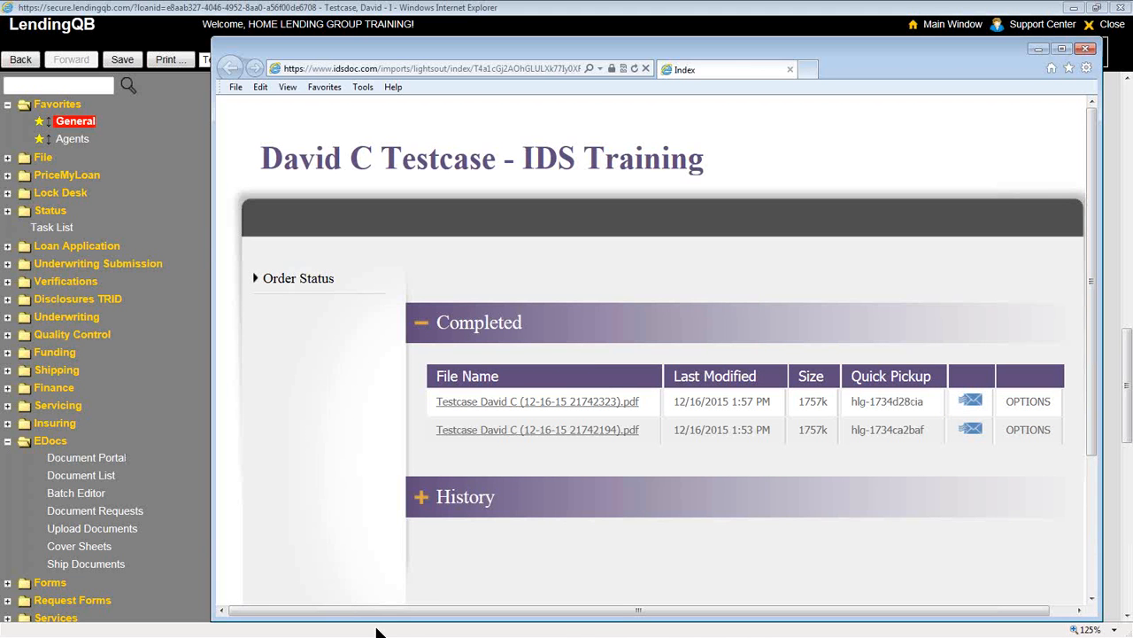
click(1087, 50)
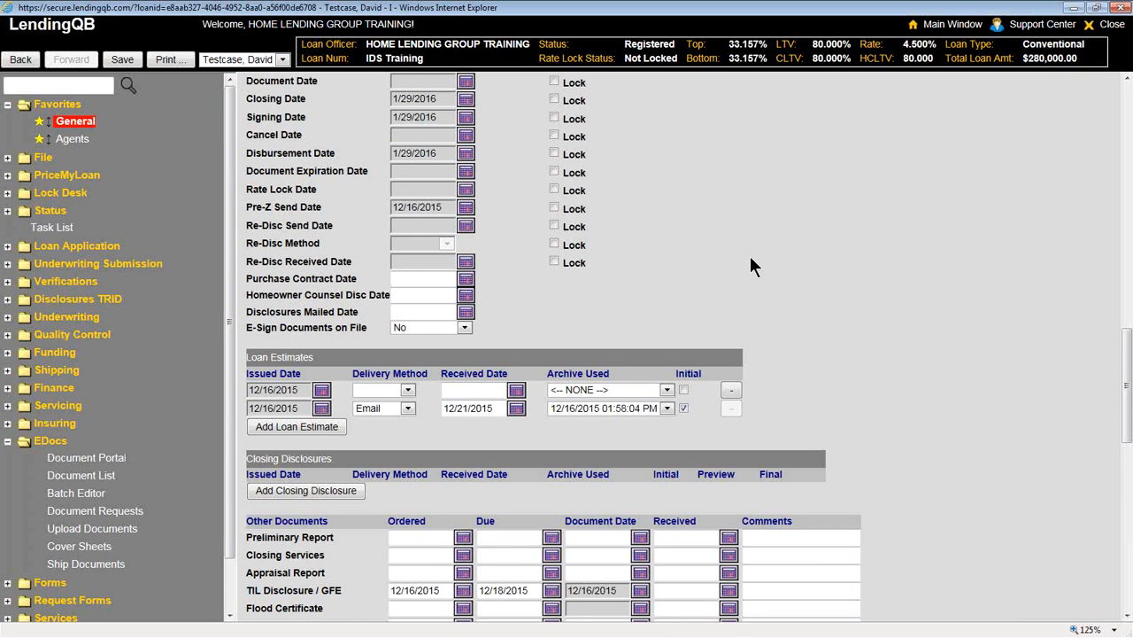
Leave the General tracking page for This Loan Info in the Loan Application section, saving the changes.
scroll(967, 500, down, 3)
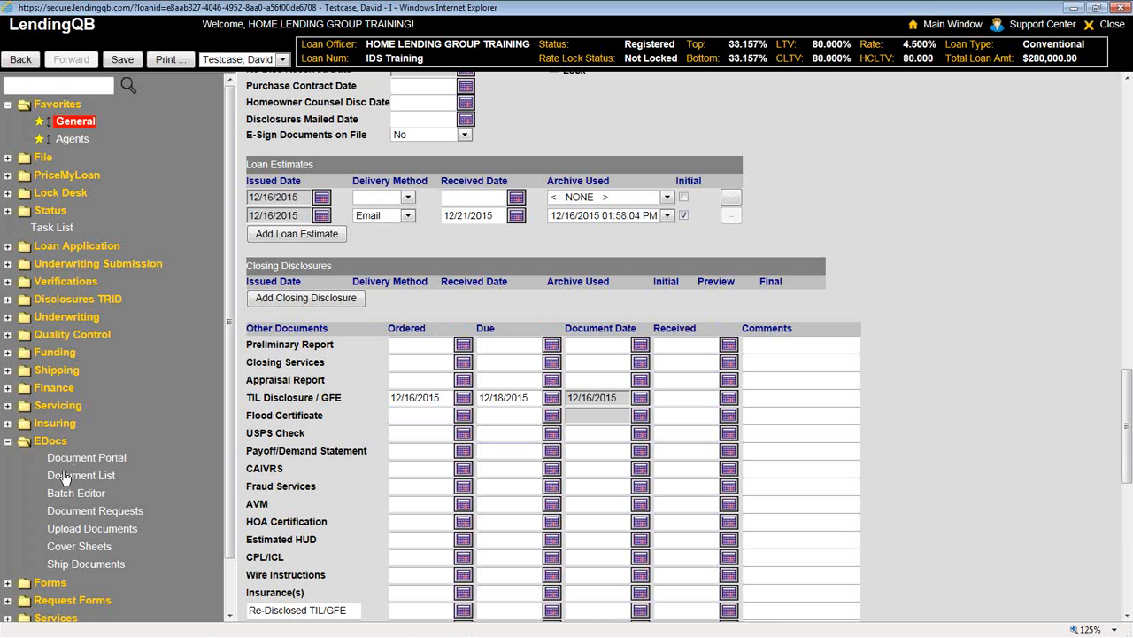
click(50, 444)
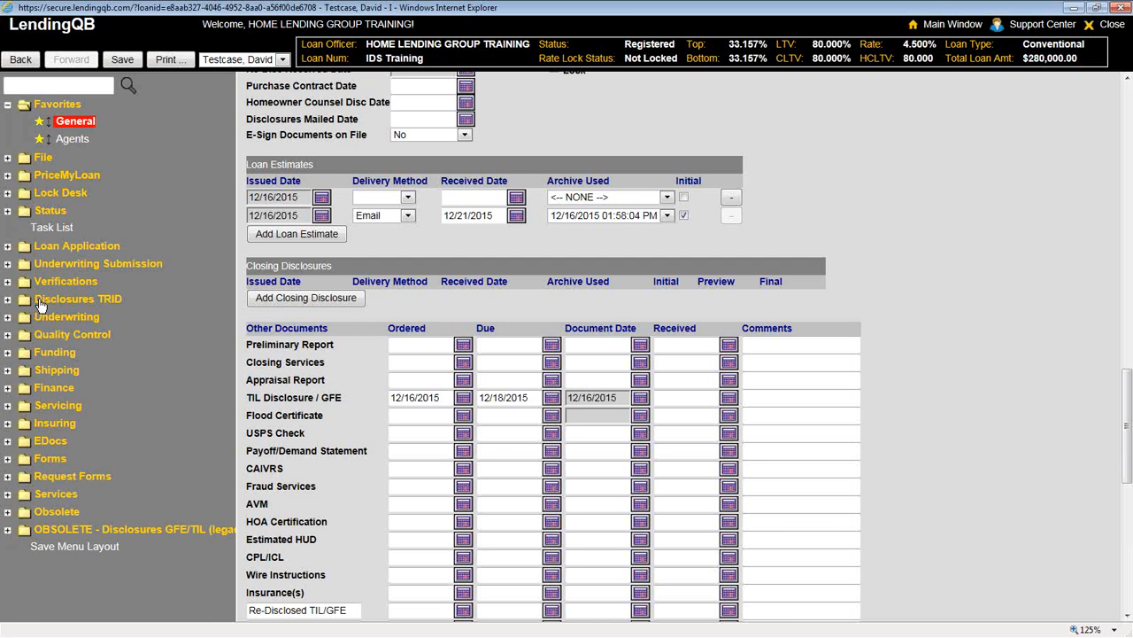
click(50, 249)
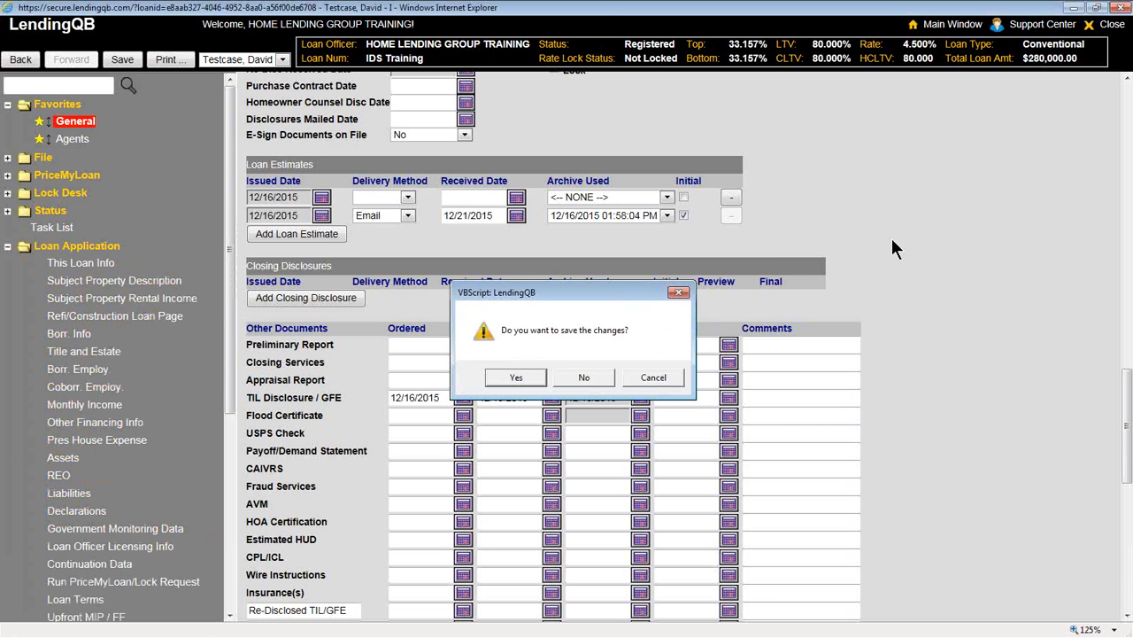
key(Return)
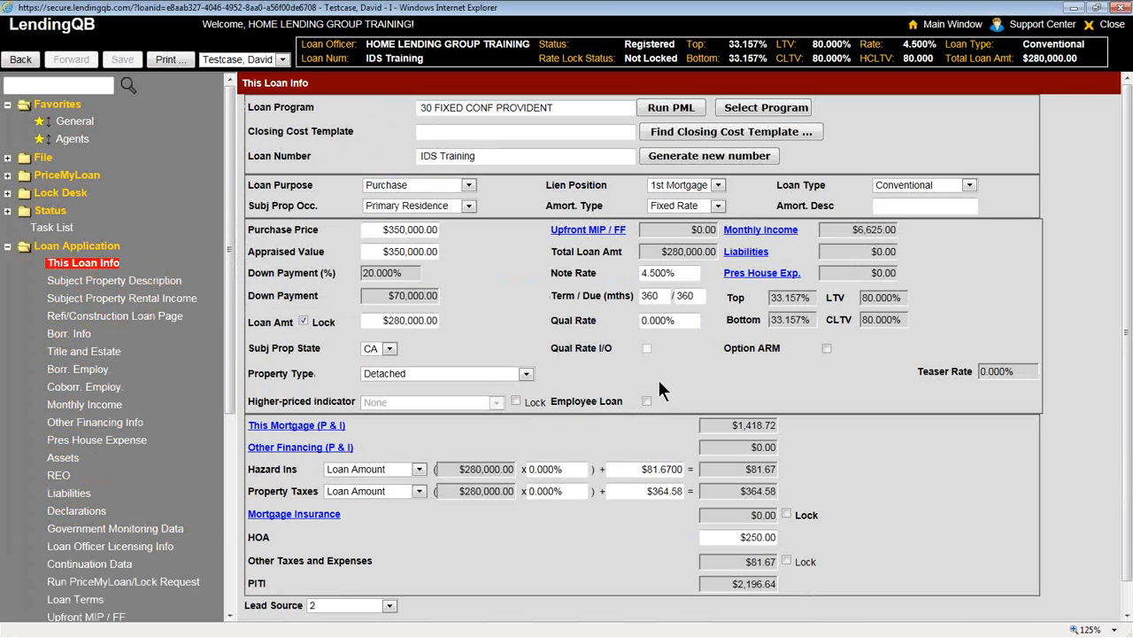
Set the loan's Note Rate to 4.75%, save it, and dismiss the redisclosure message.
click(683, 276)
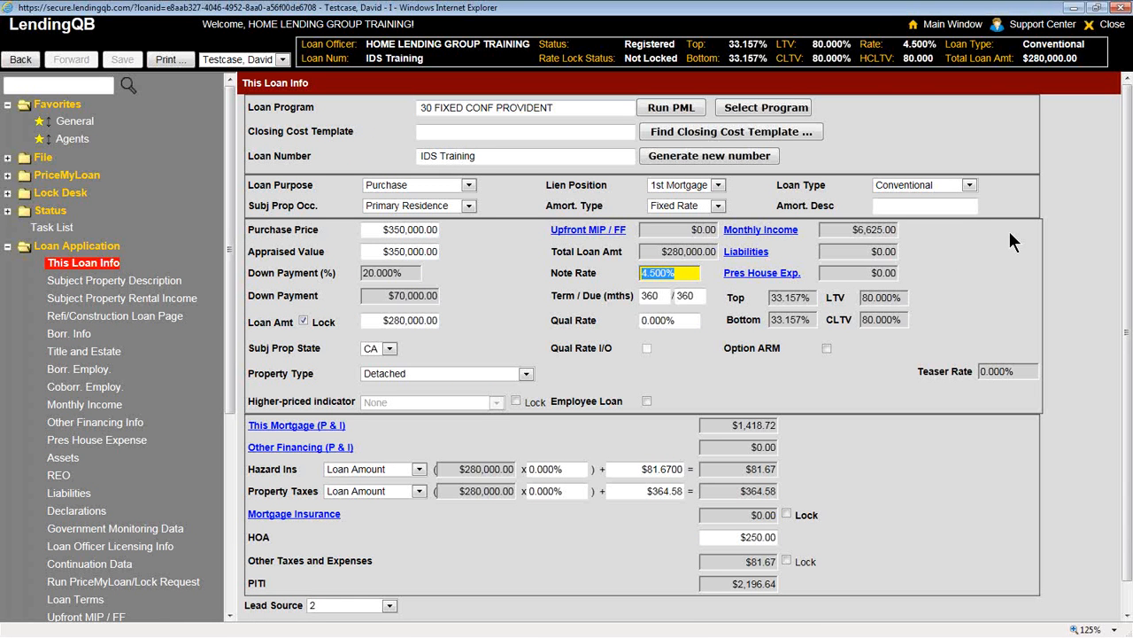
text(5)
key(BackSpace)
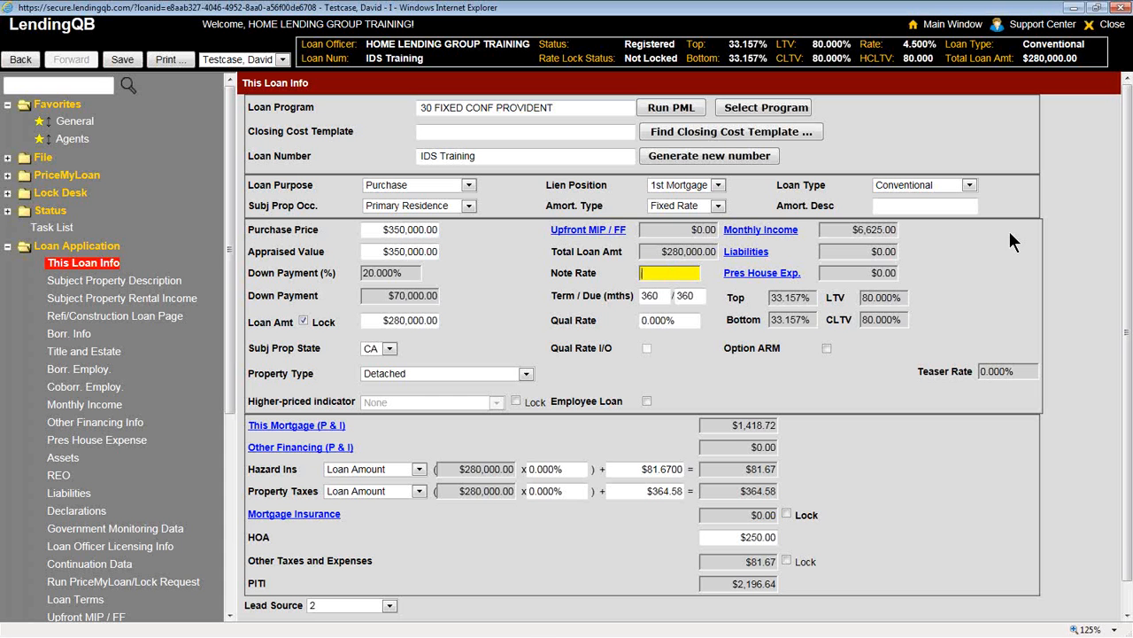
text(4.75)
click(774, 241)
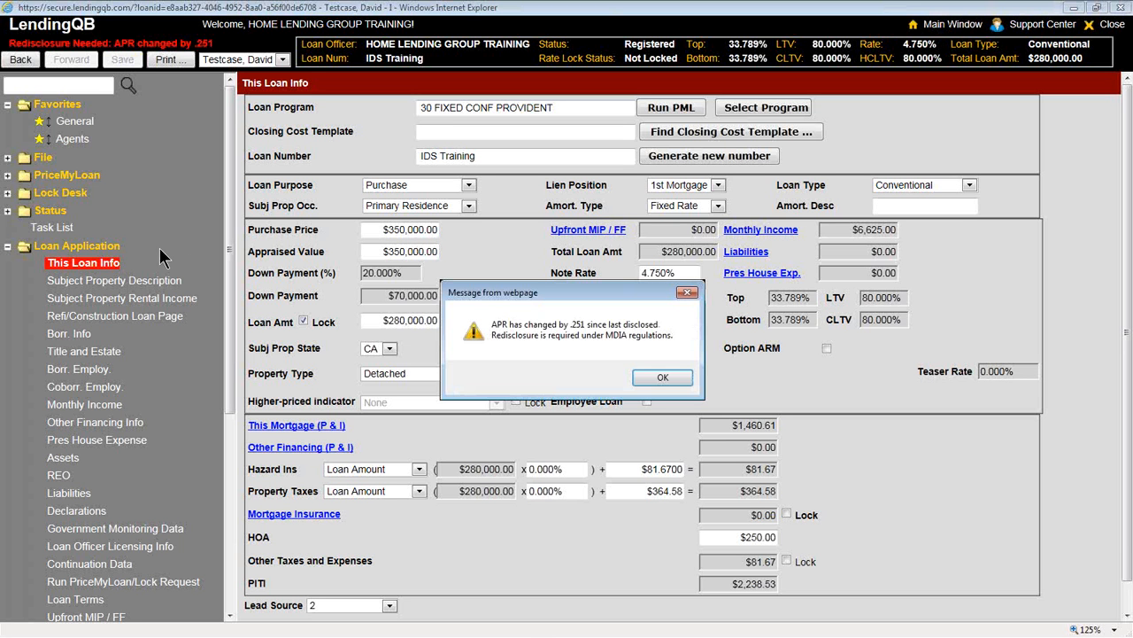
click(662, 377)
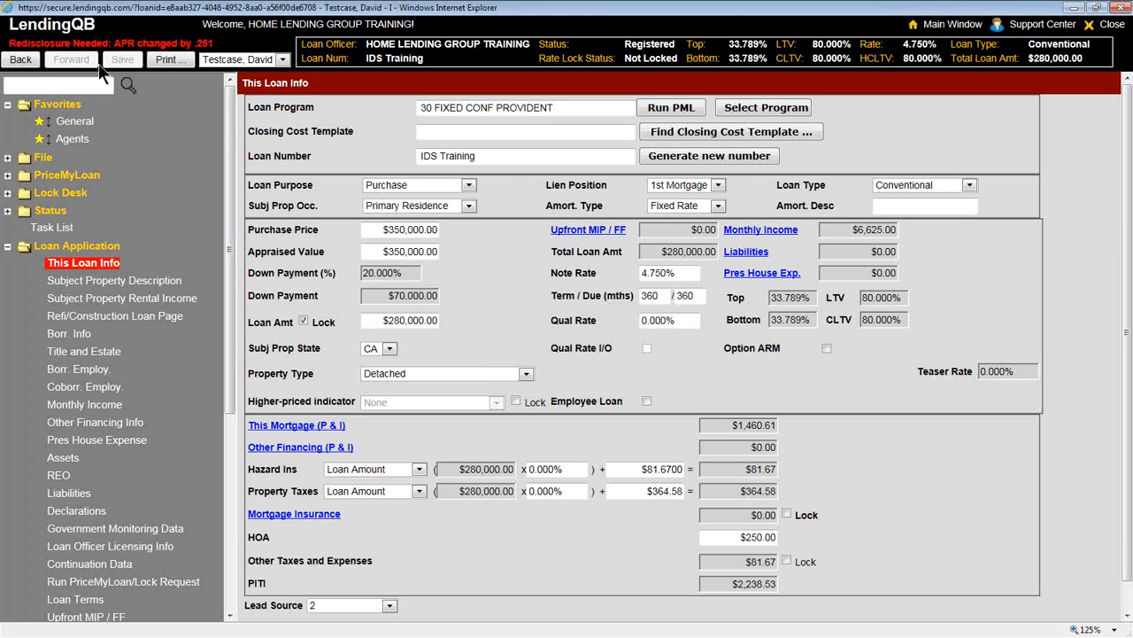
Open the Borrower-responsible Closing Costs page of the Disclosures TRID section.
click(179, 181)
scroll(181, 179, down, 5)
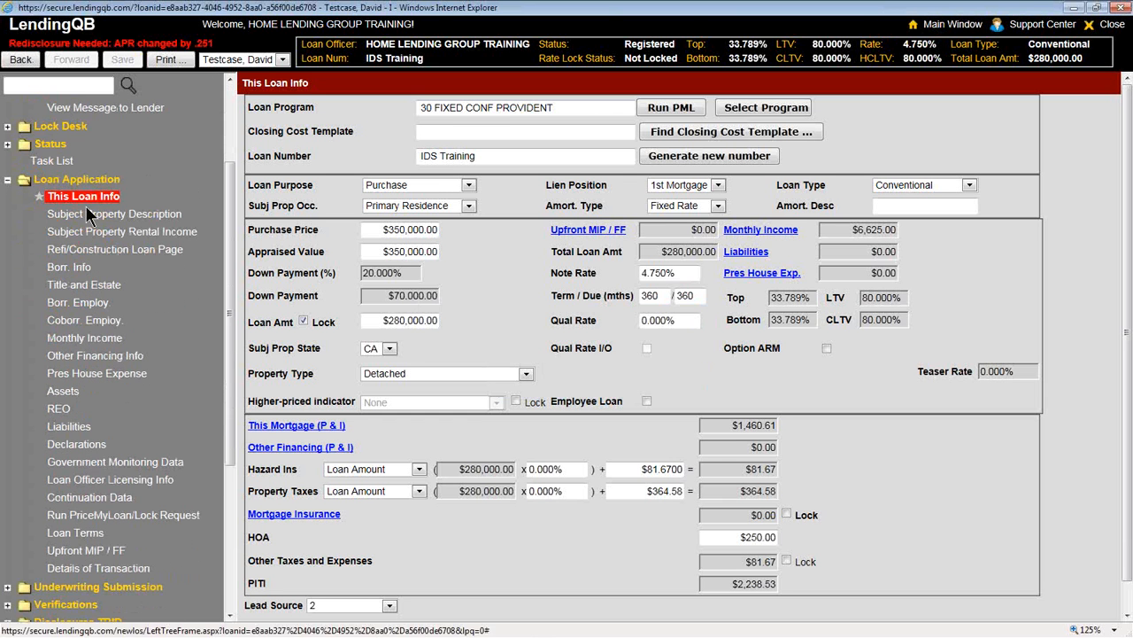
click(86, 181)
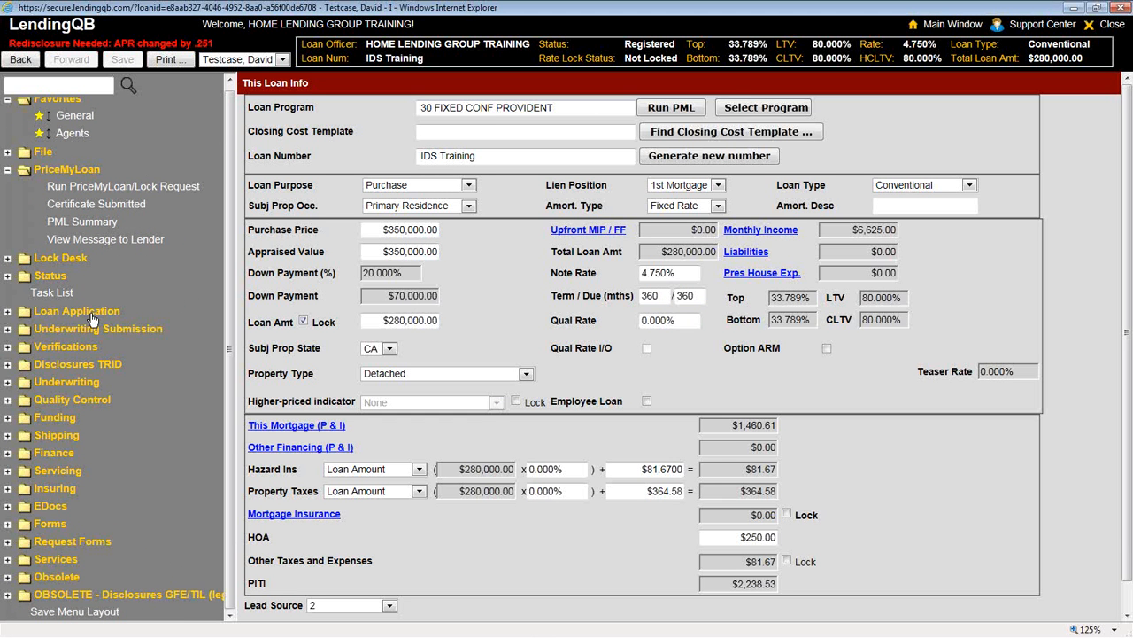
click(85, 365)
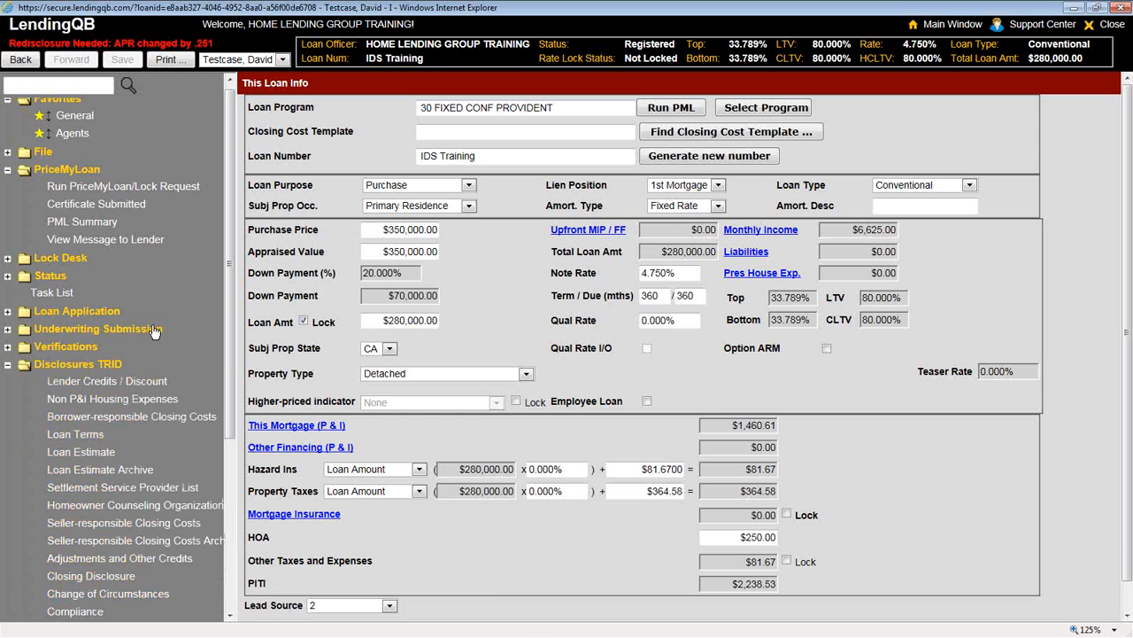
scroll(154, 329, down, 2)
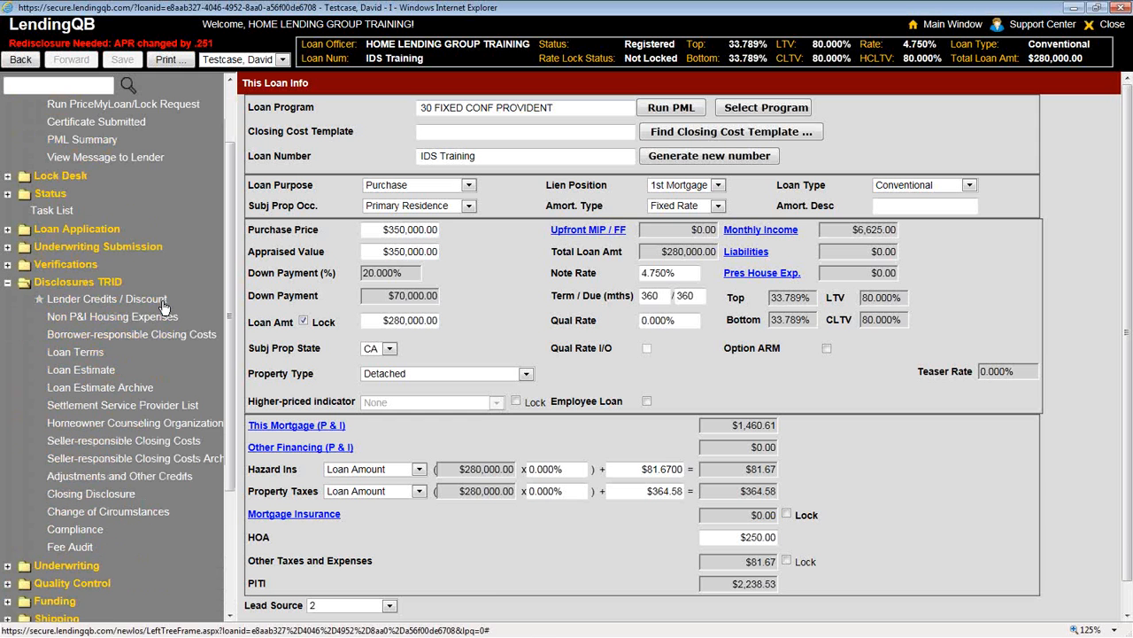
click(88, 337)
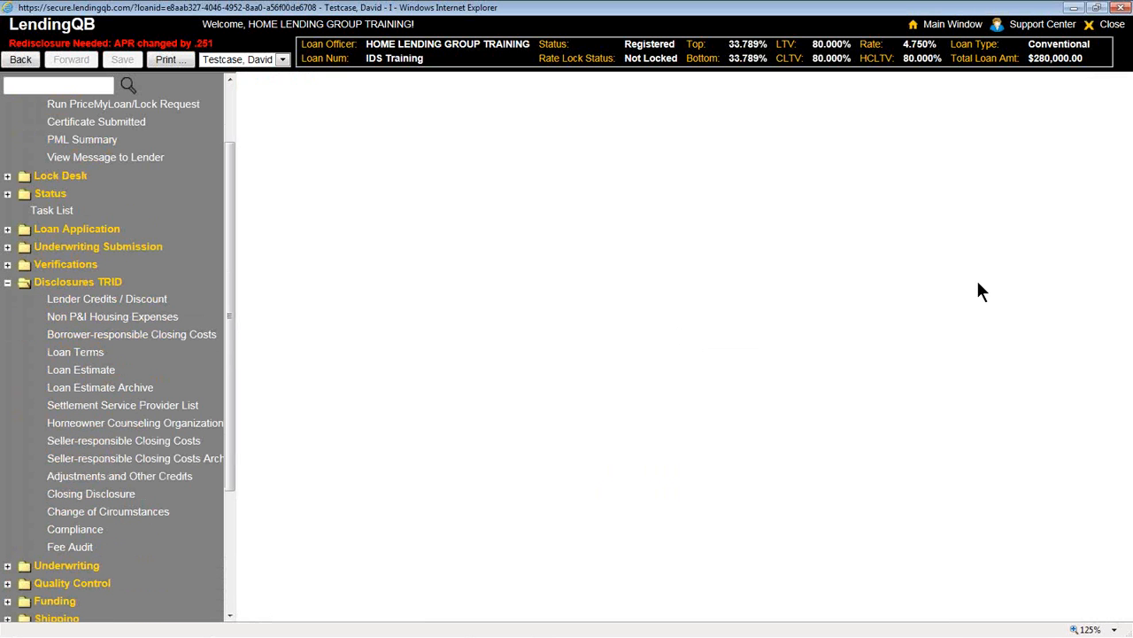
Remove the $700.00 seller split payment from the Administration Fee in the Origination Charges.
scroll(792, 217, down, 1)
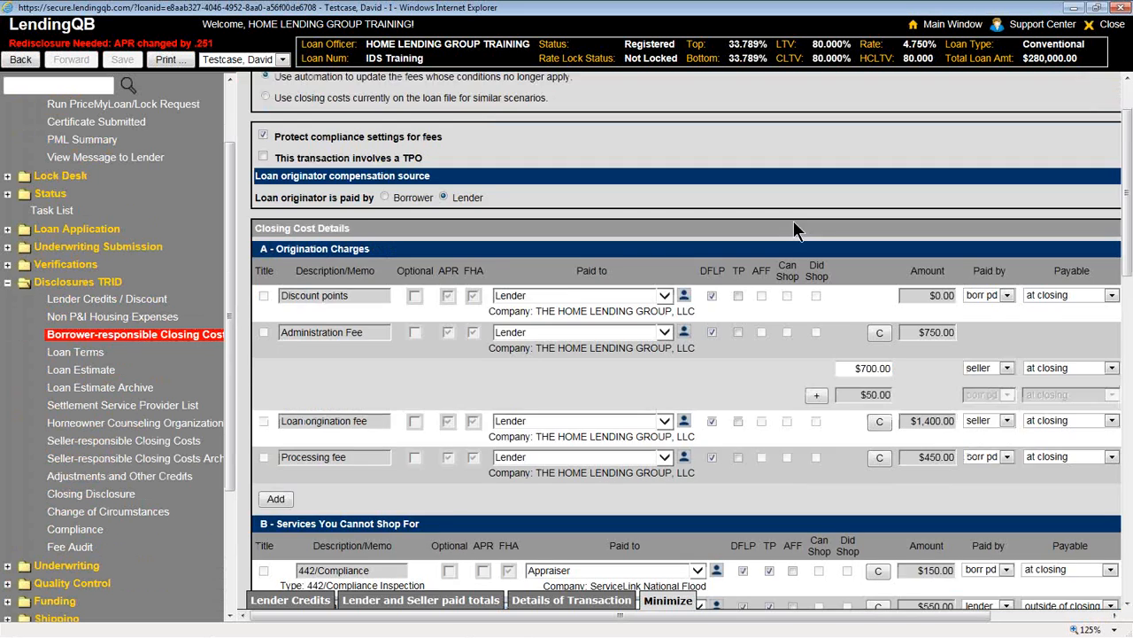
scroll(797, 239, down, 3)
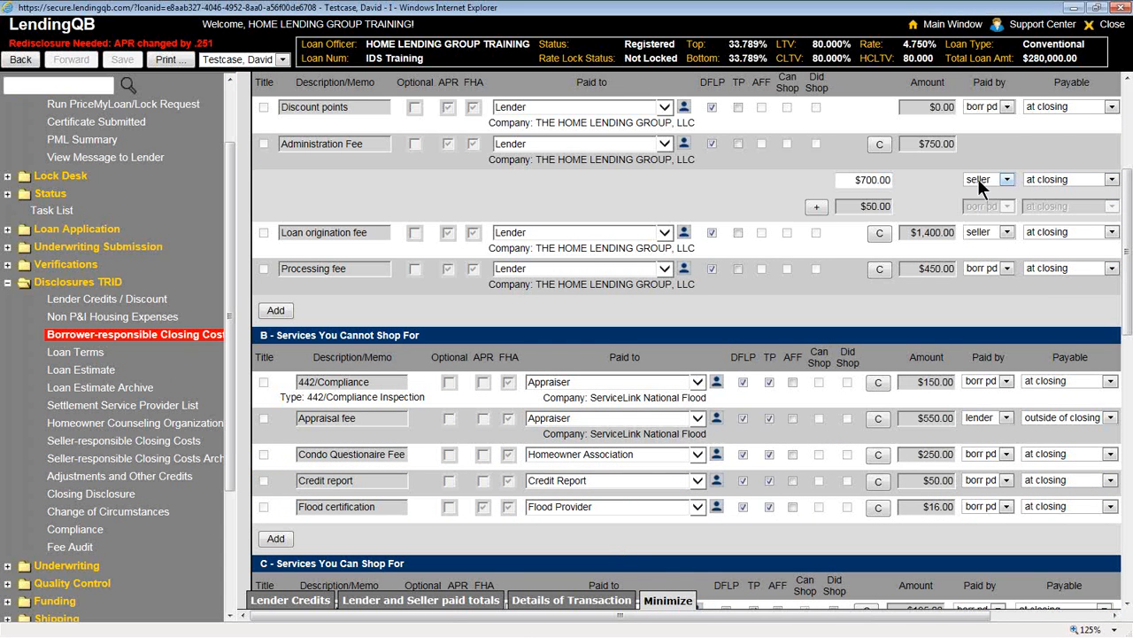
drag(655, 619, 833, 619)
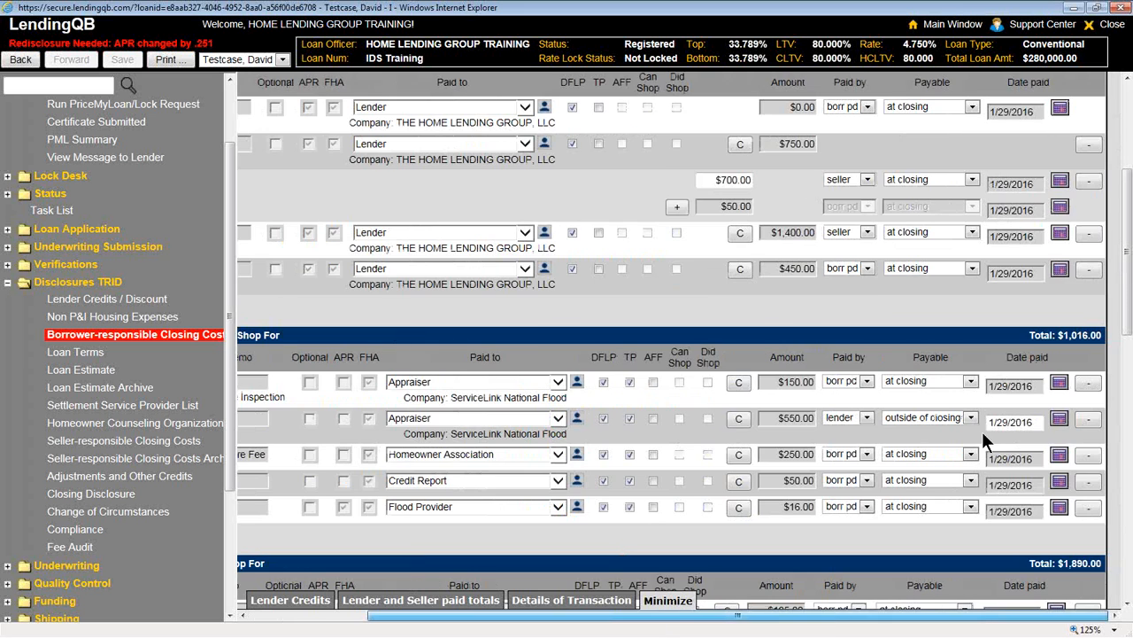
click(1085, 175)
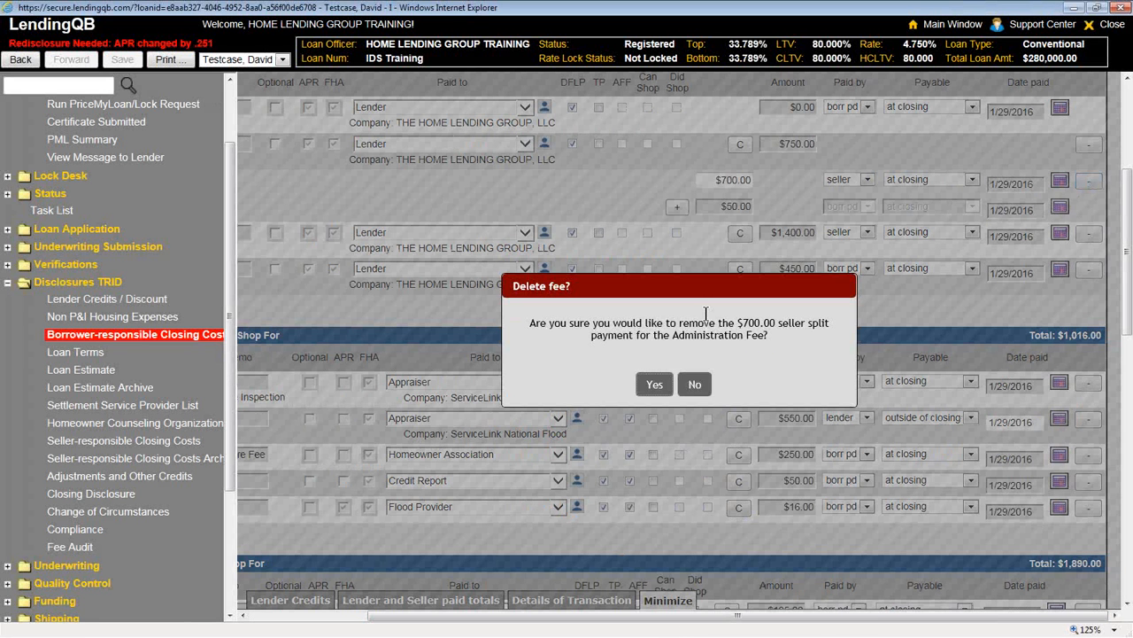
click(655, 386)
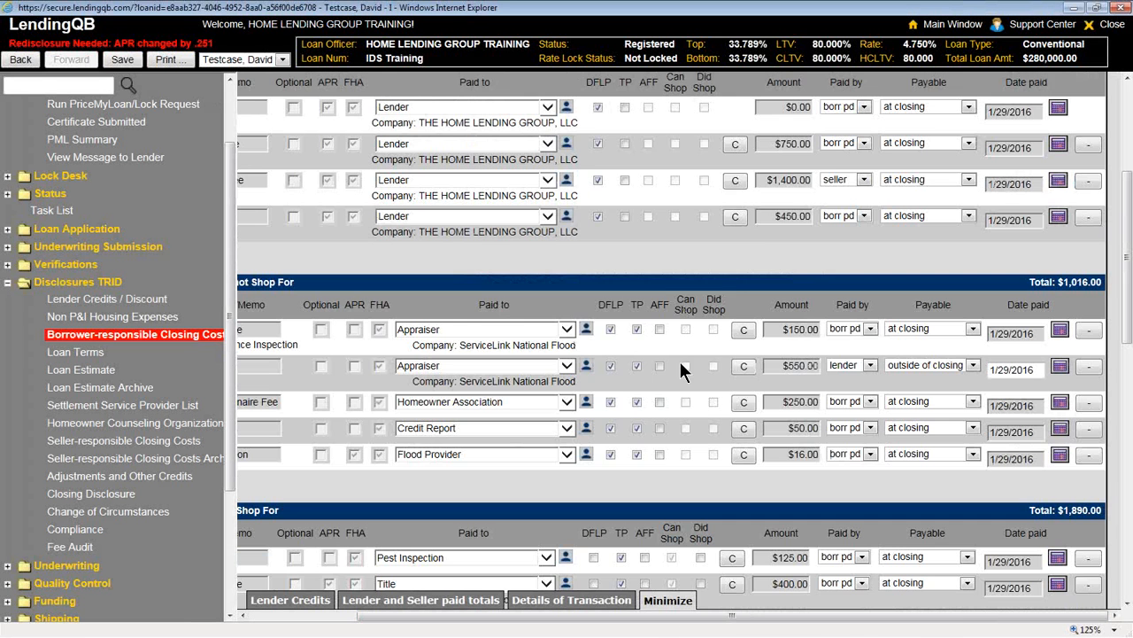
Change the Loan origination fee to a flat $1,500 with no loan amount percentage, and save the closing costs.
click(734, 175)
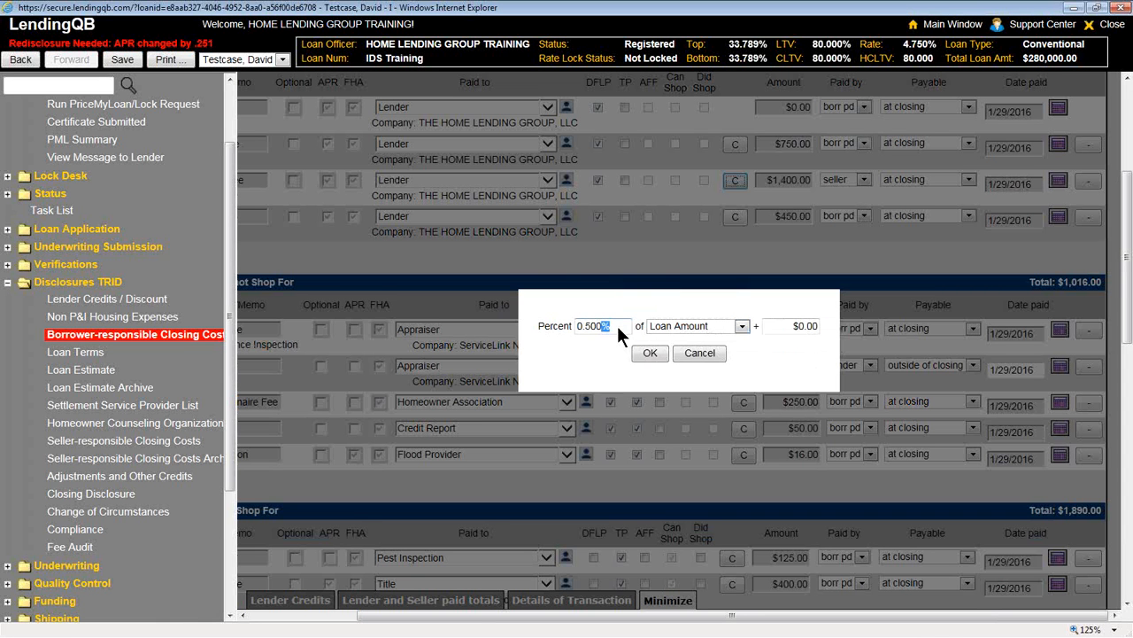
drag(617, 326, 577, 326)
key(BackSpace)
click(774, 328)
key(ctrl+a)
text(1500)
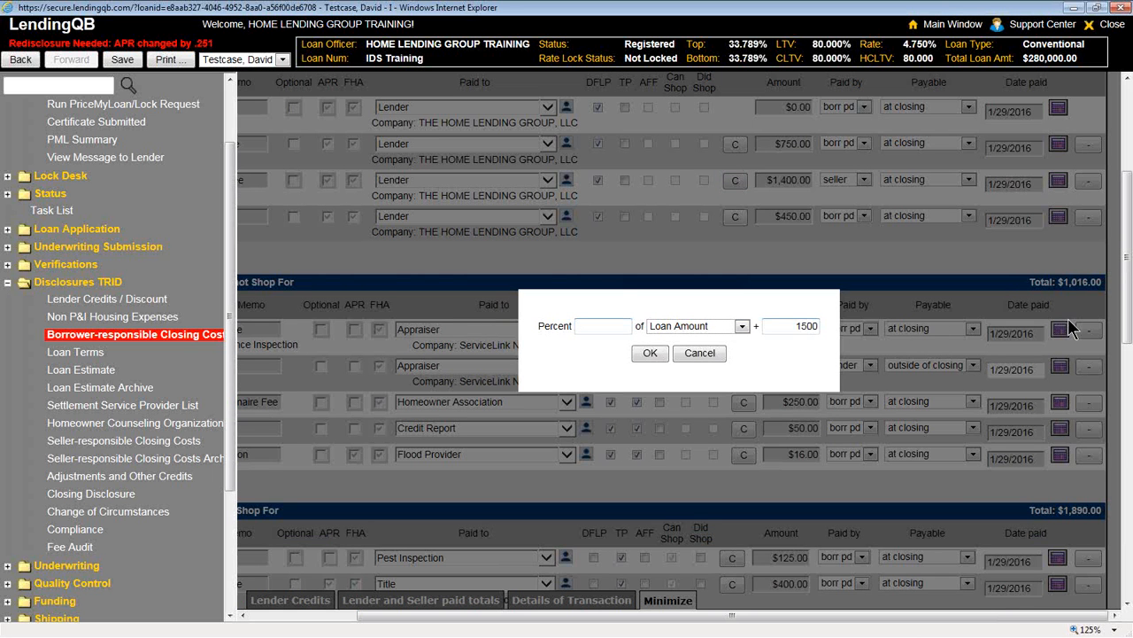
key(Tab)
click(642, 352)
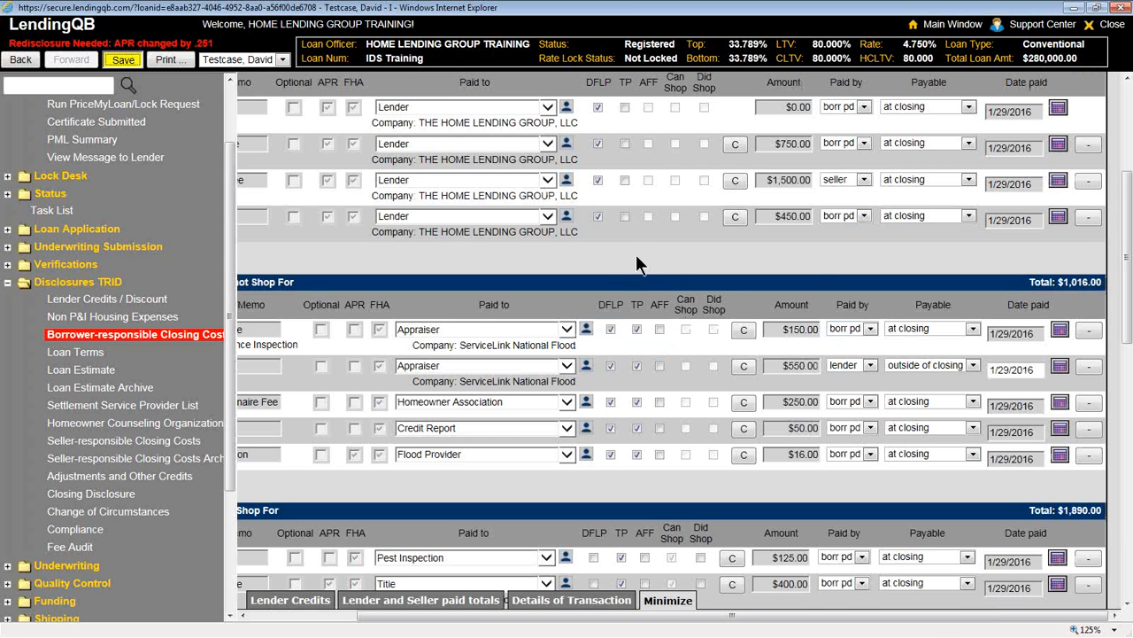
key(ctrl+s)
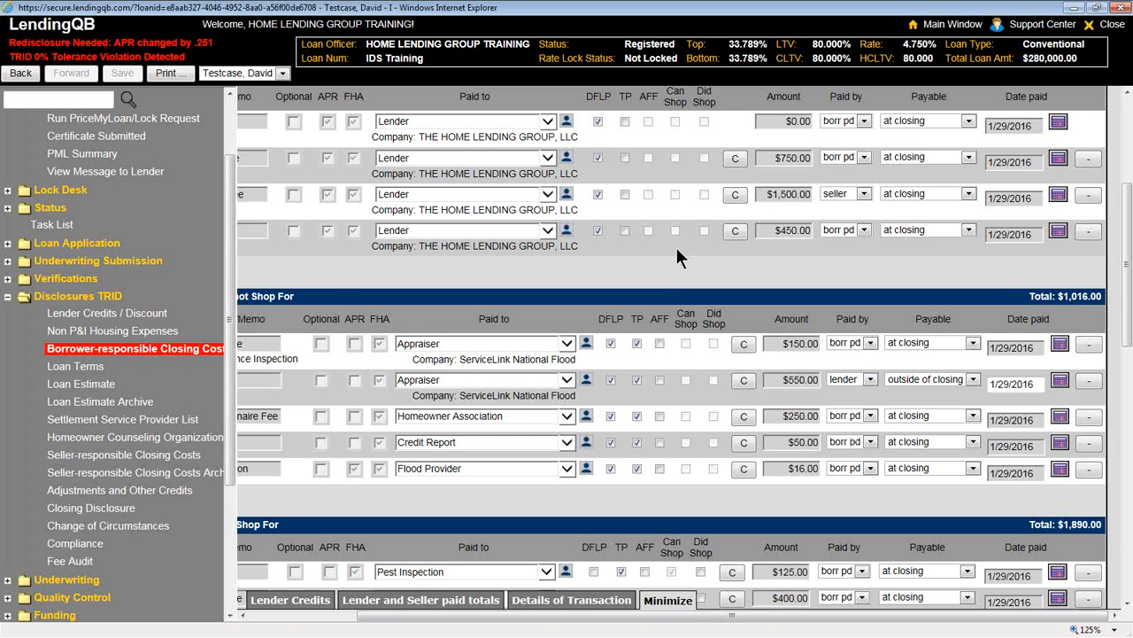
Assign the Closing Agent contact at ABSTRACT & CLOSING SERVICES to the Closing/Escrow fee, adding it to the official contact list.
scroll(676, 247, down, 3)
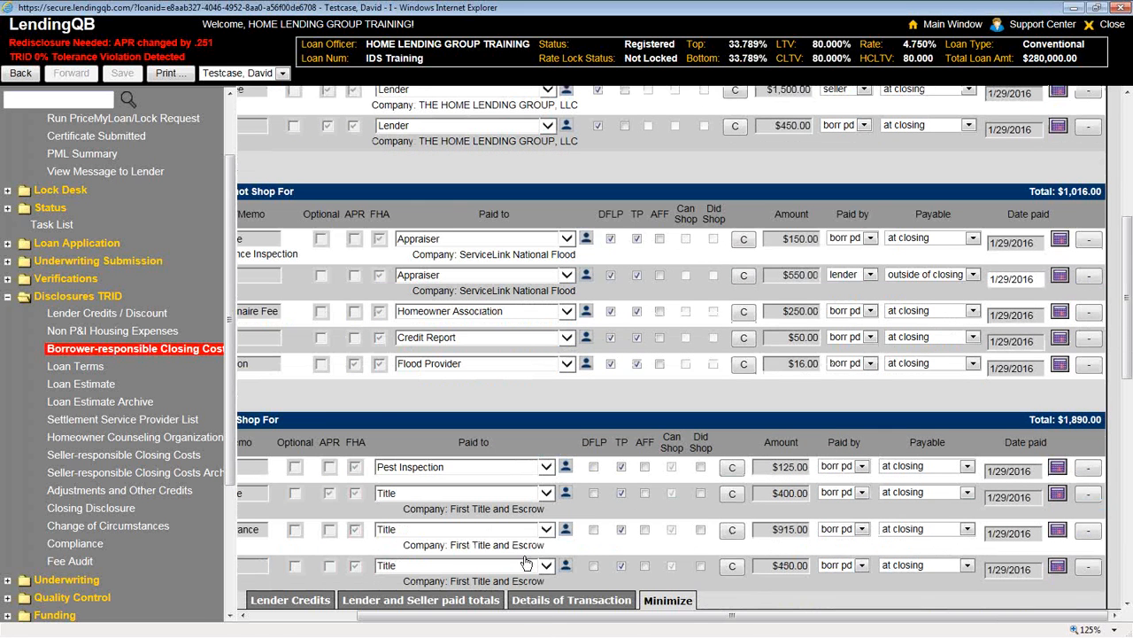
drag(546, 619, 354, 618)
scroll(381, 342, down, 2)
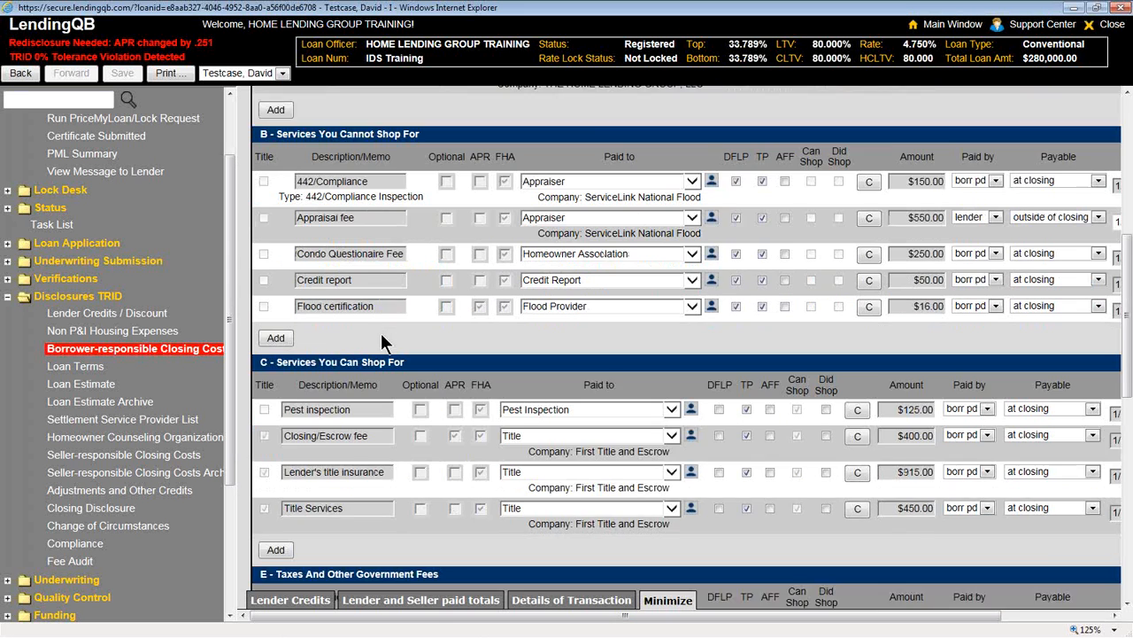
scroll(381, 342, down, 2)
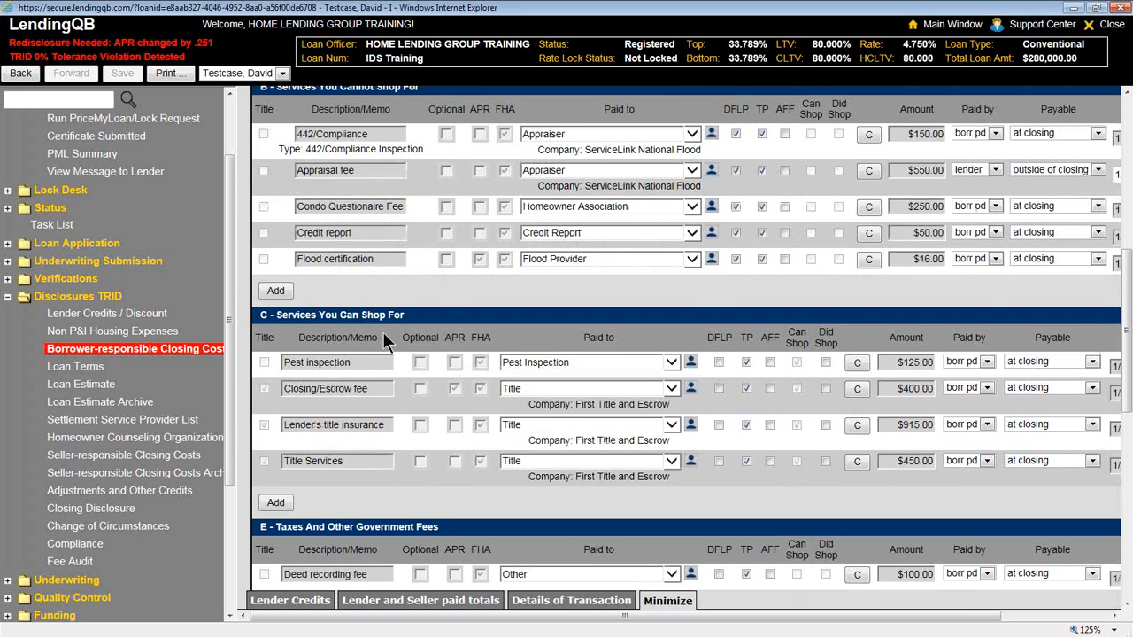
scroll(476, 335, down, 3)
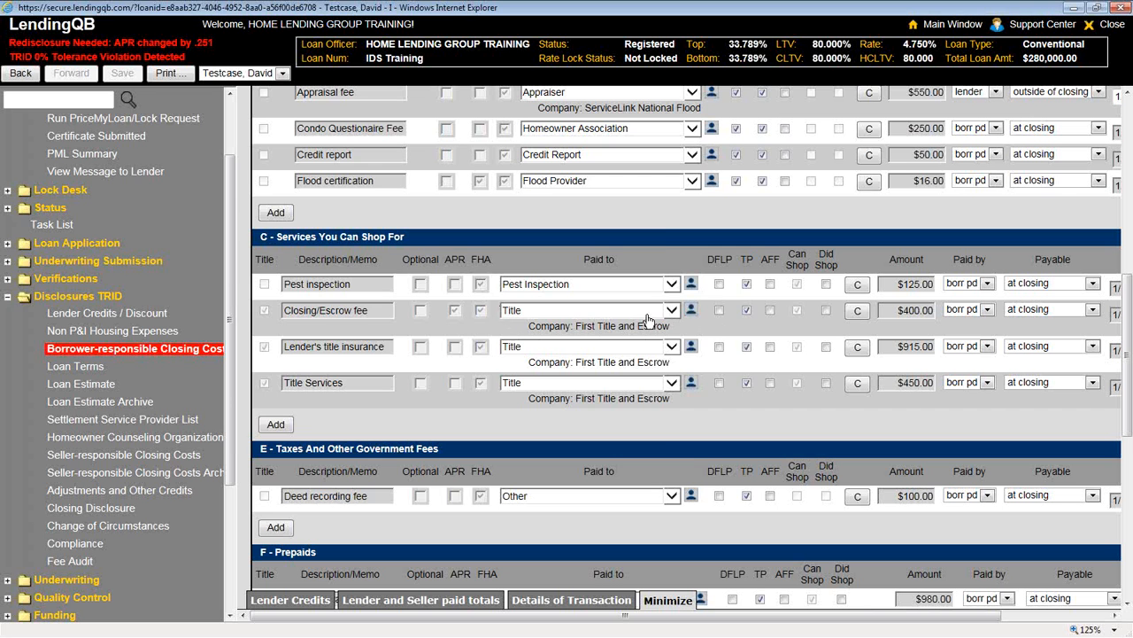
click(691, 309)
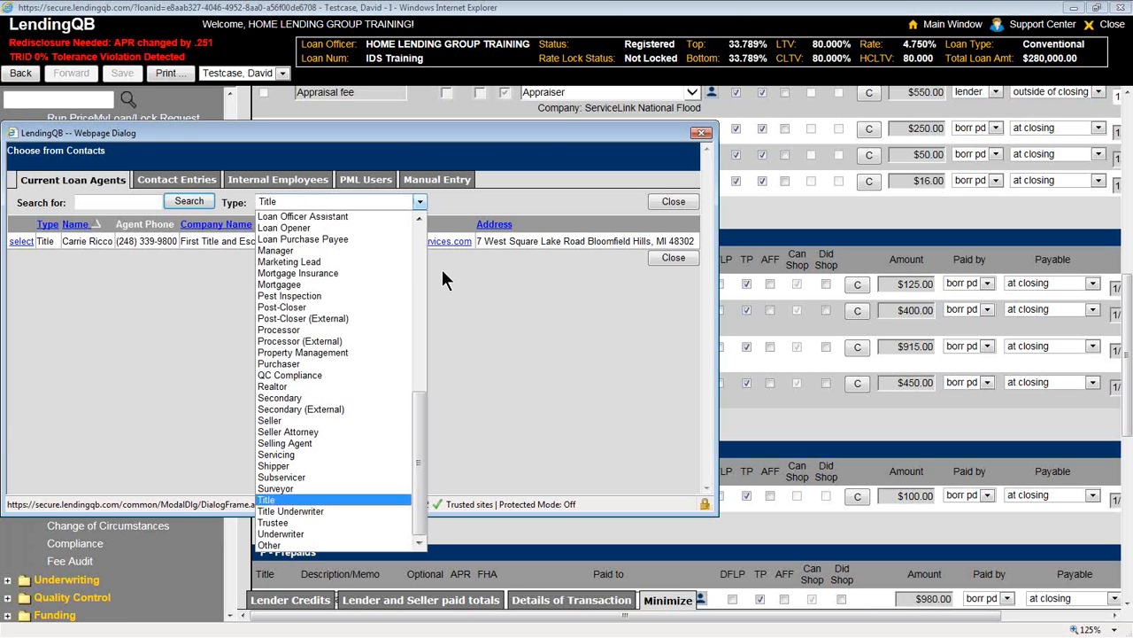
drag(415, 418, 415, 244)
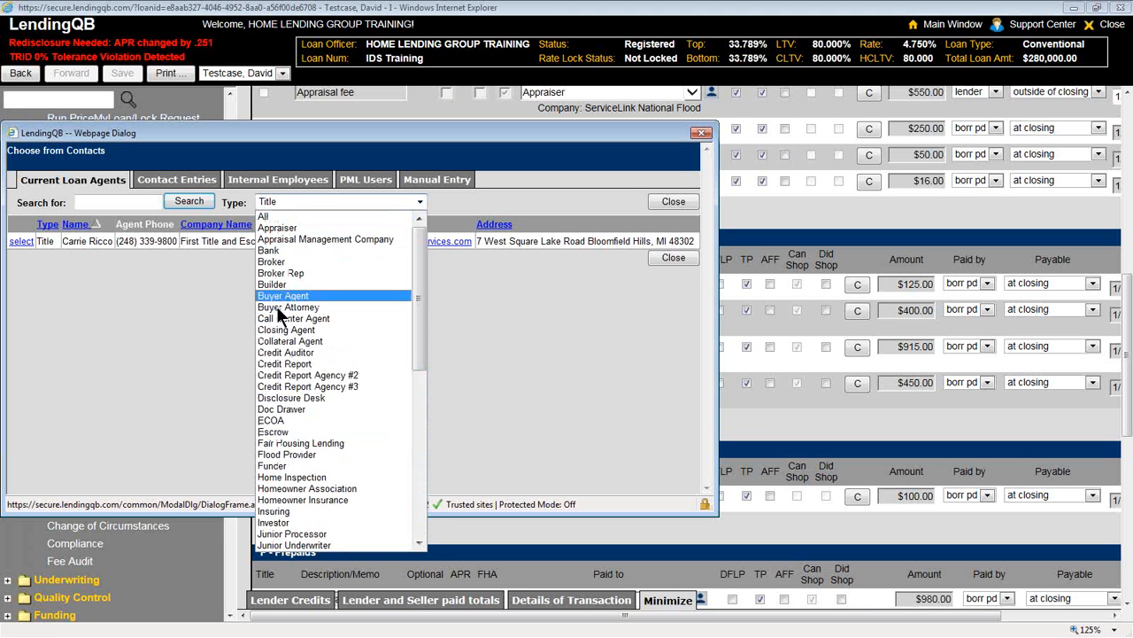
click(279, 329)
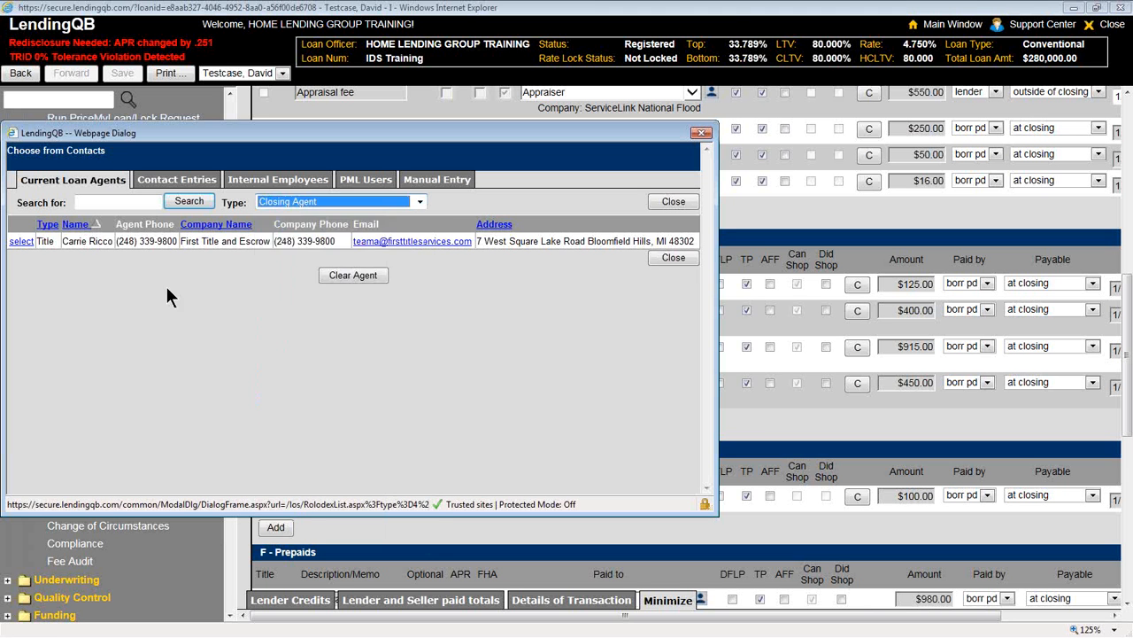
click(176, 180)
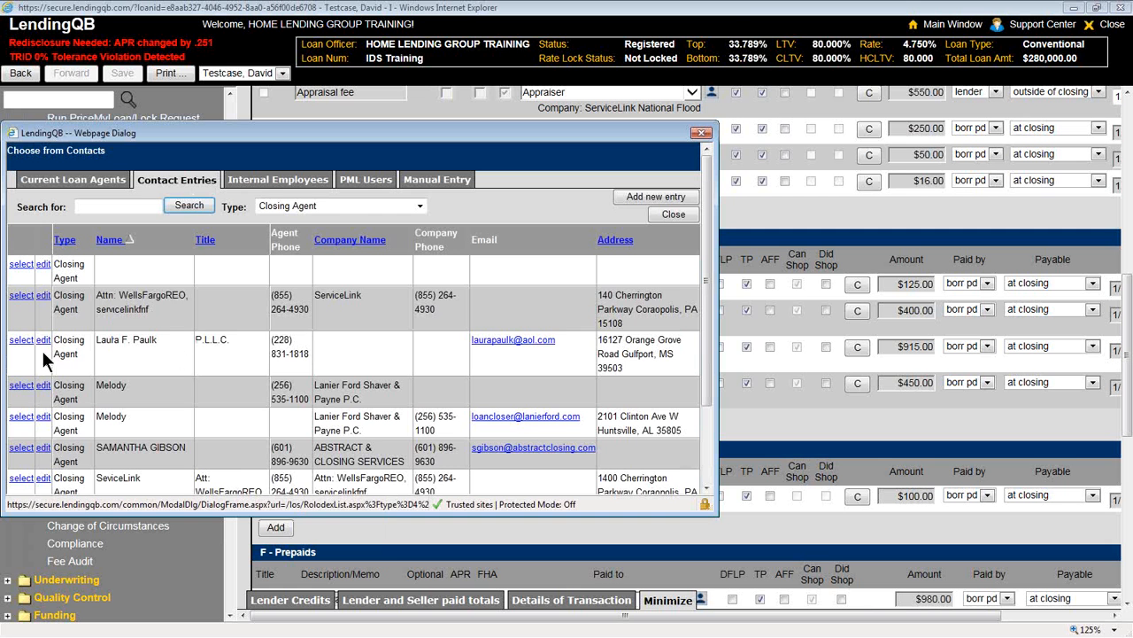
click(27, 448)
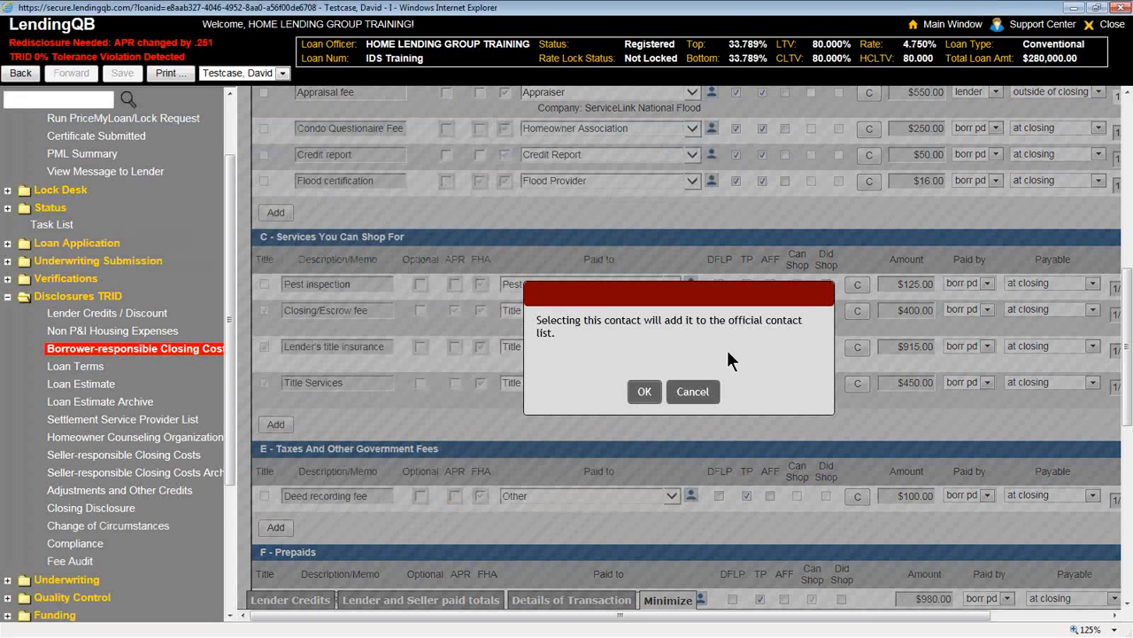
click(644, 391)
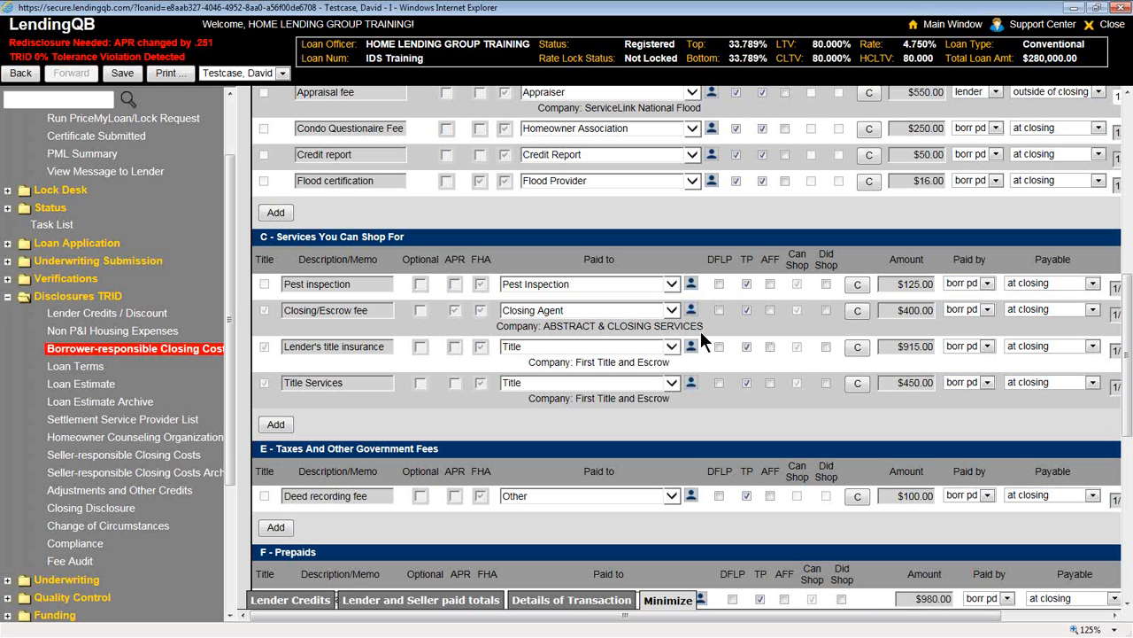
Mark the Closing/Escrow fee as Did Shop, set its amount to $1,400, and save the closing costs.
click(826, 310)
click(857, 309)
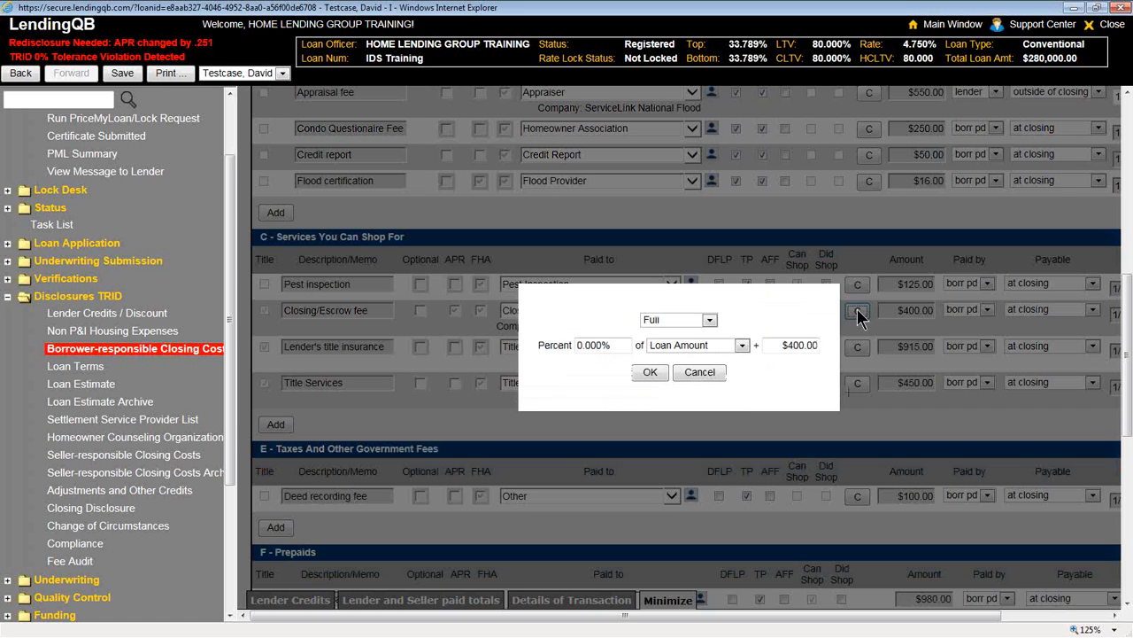
click(824, 345)
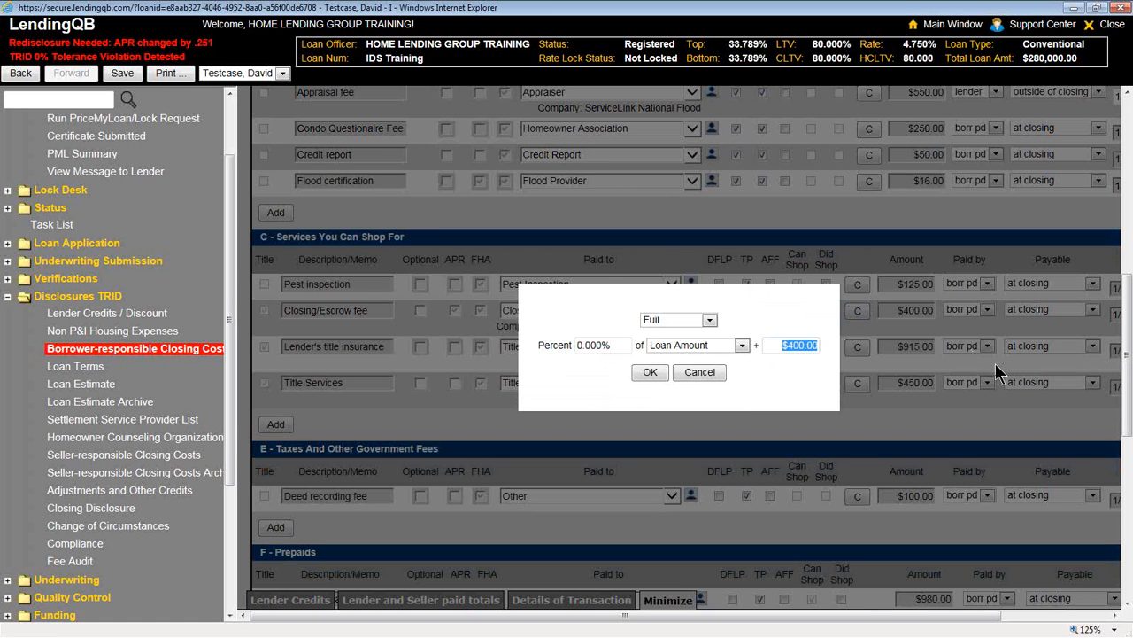
text(1400)
click(651, 375)
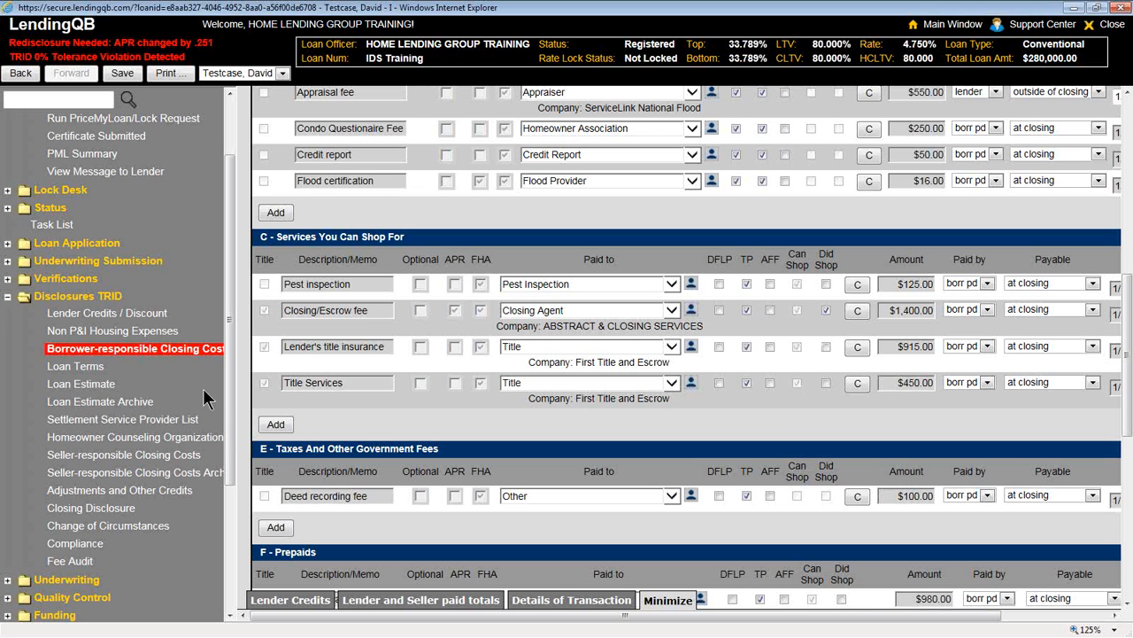
click(123, 74)
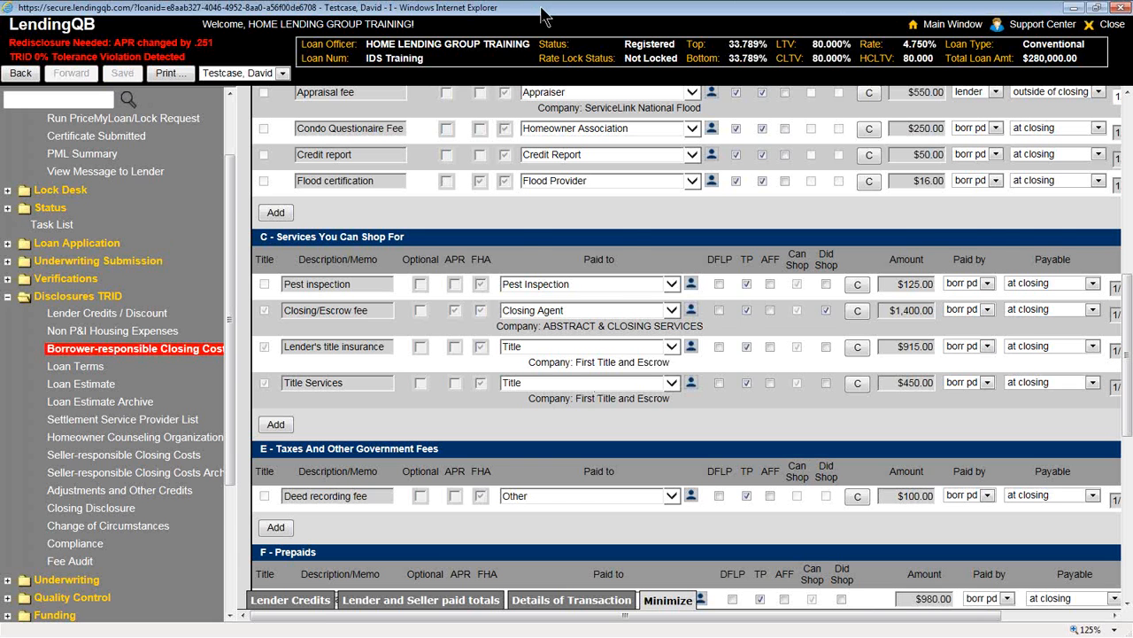
drag(536, 9, 542, 329)
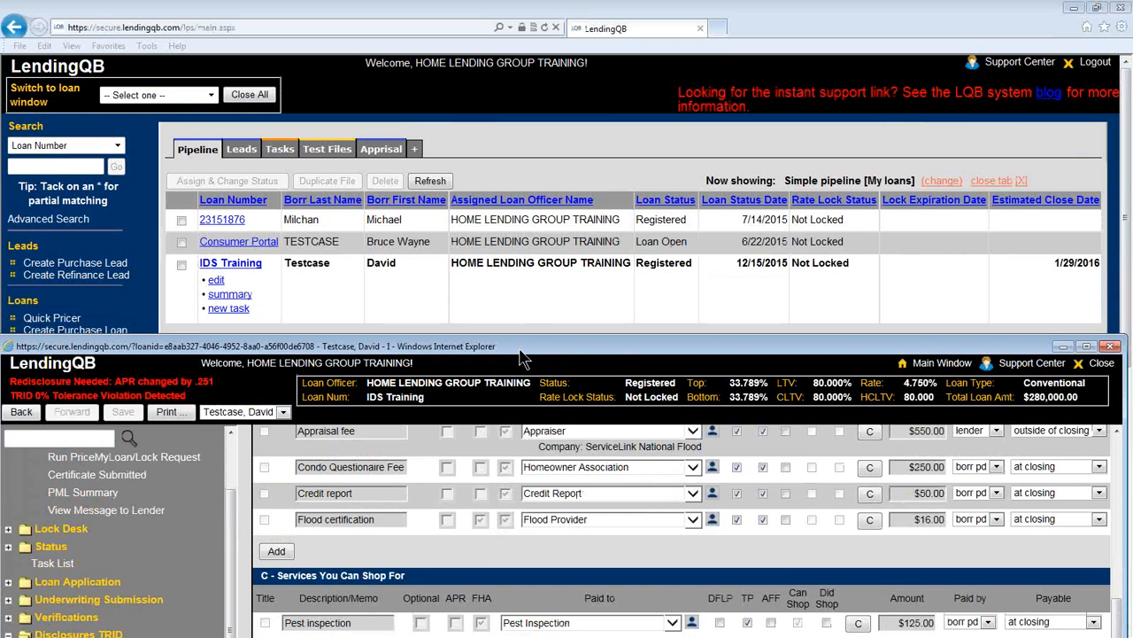
drag(524, 356, 531, 22)
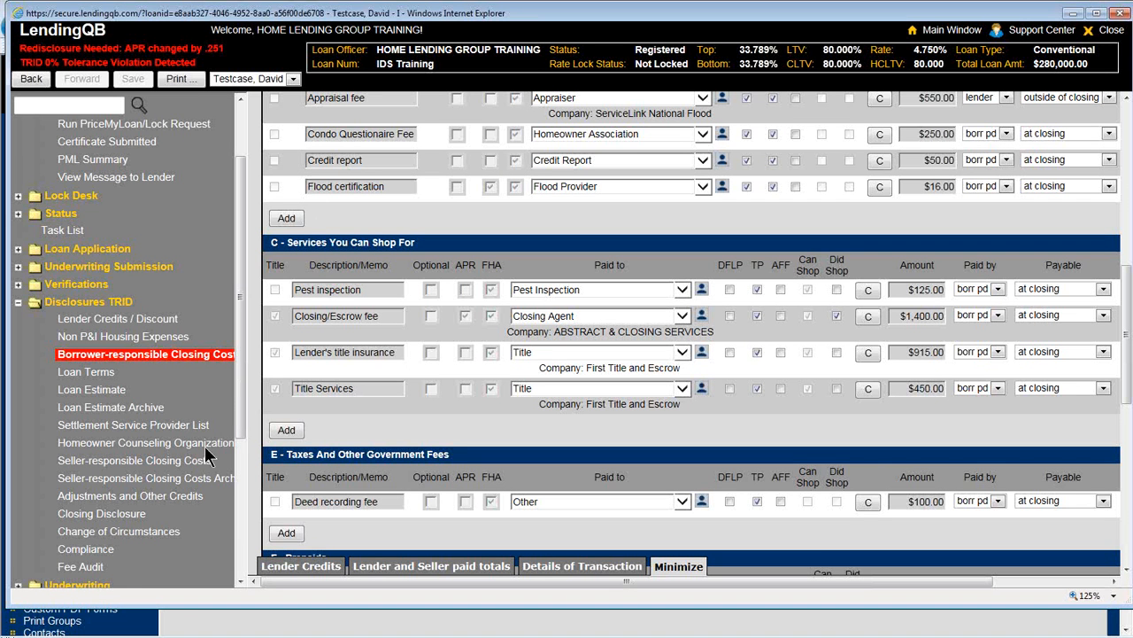
Open the Fee Audit and compare each fee in the 12/16/2015 01:58:04 PM Loan Estimate archive with its current value and tolerance.
drag(240, 377, 247, 518)
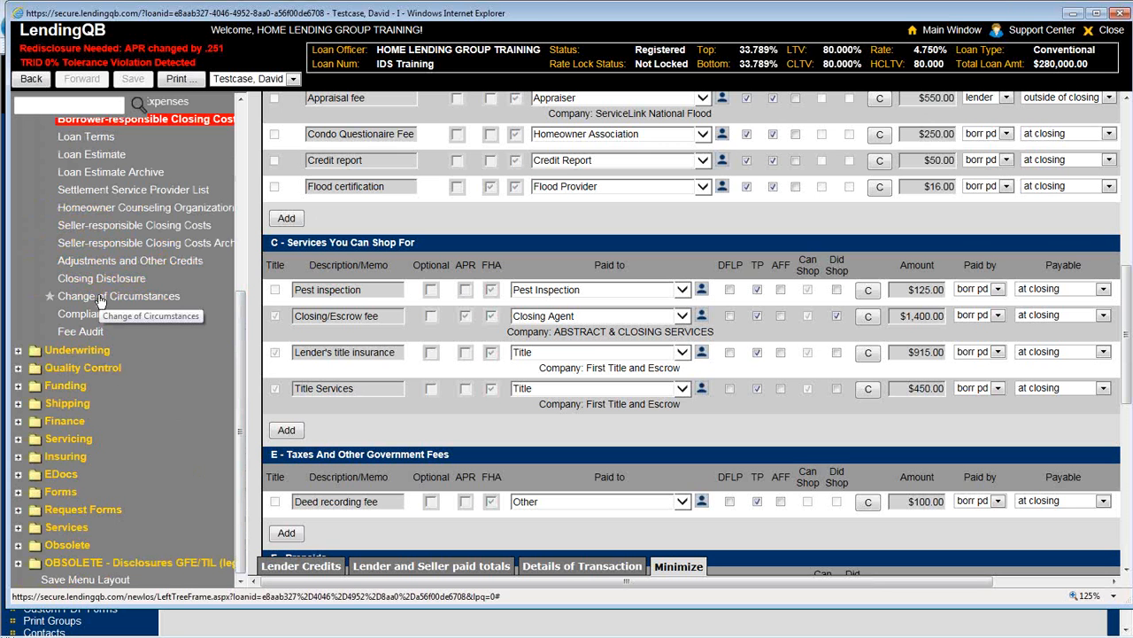
click(80, 332)
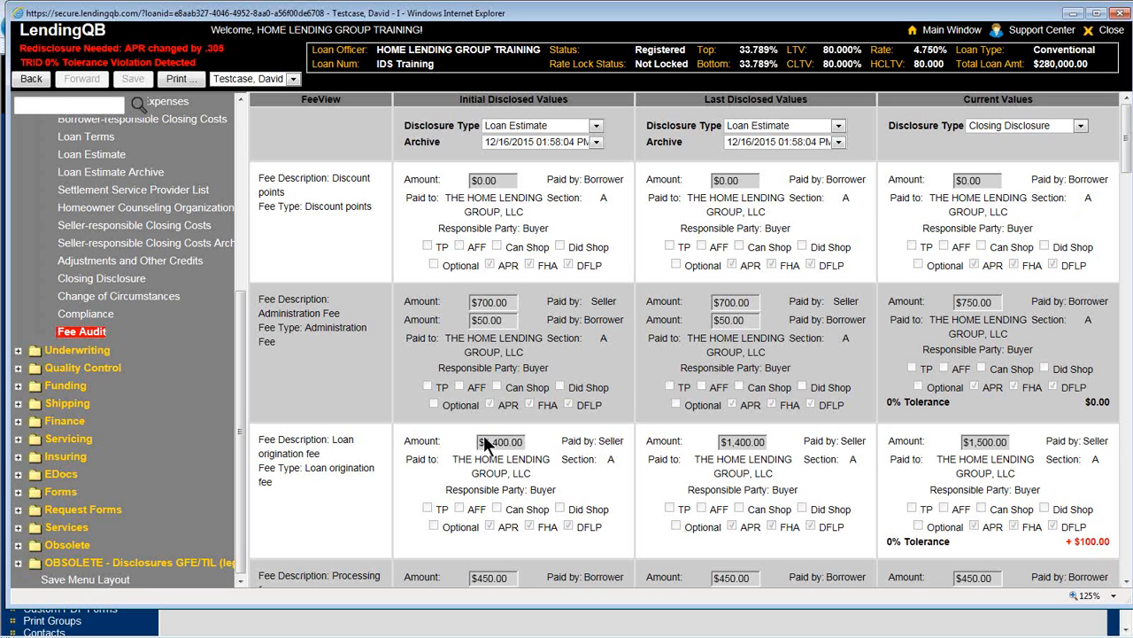
click(545, 143)
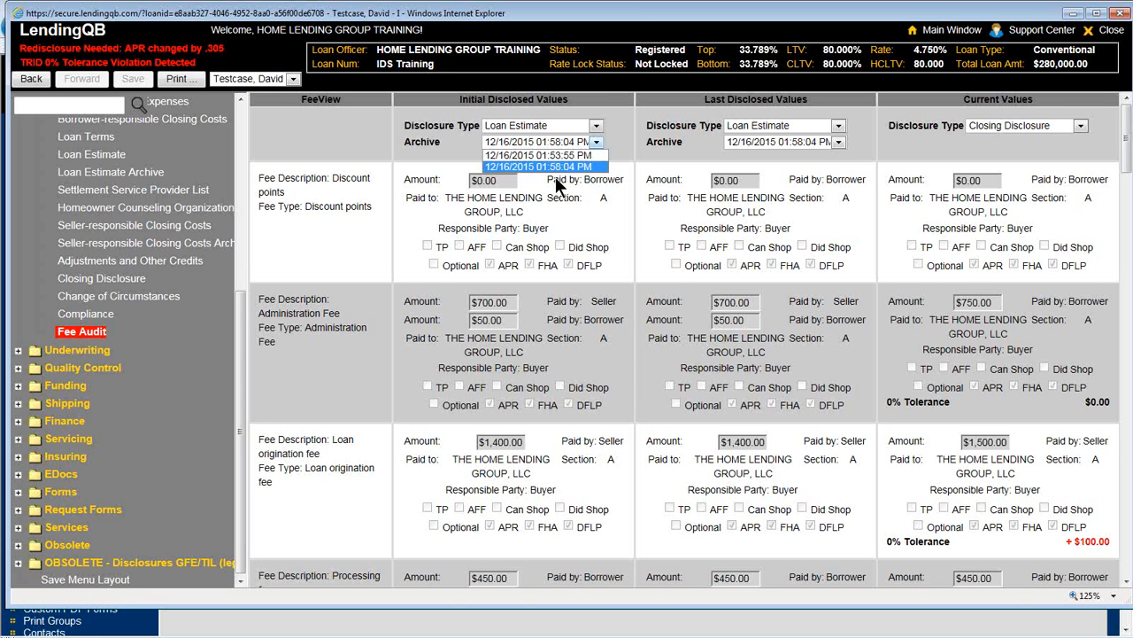
click(556, 167)
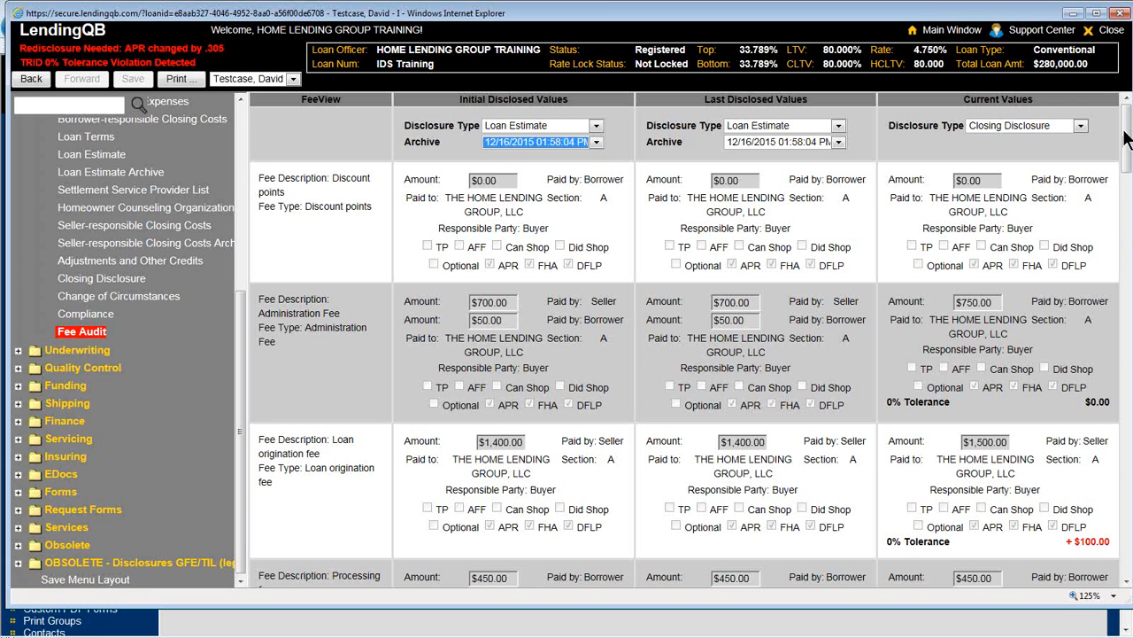
drag(1123, 151, 1122, 208)
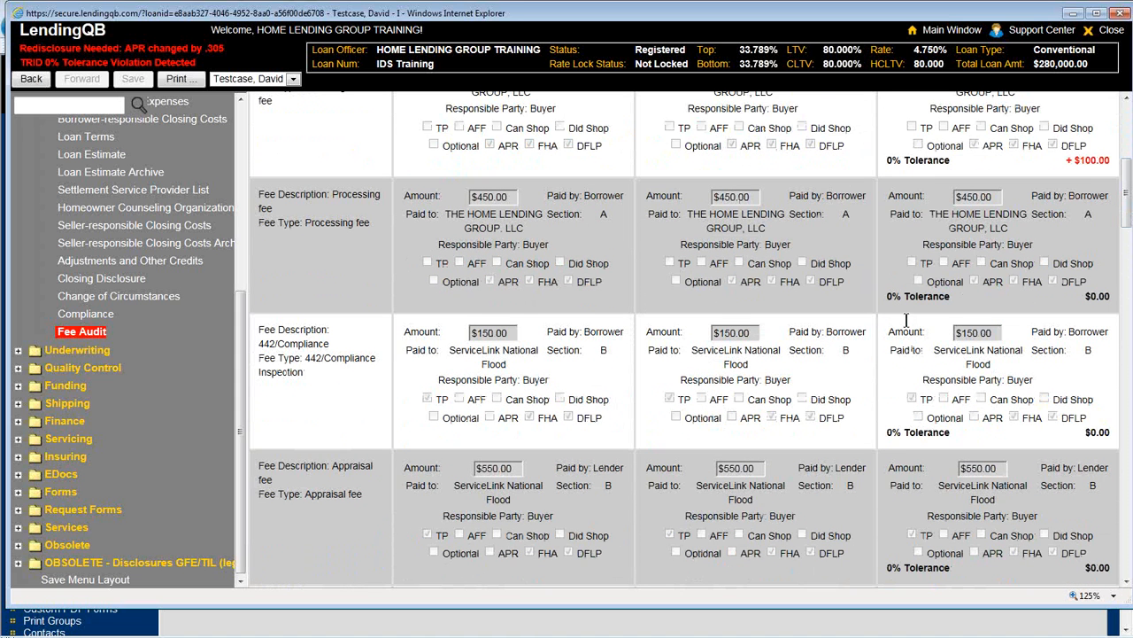
drag(1126, 199, 1127, 310)
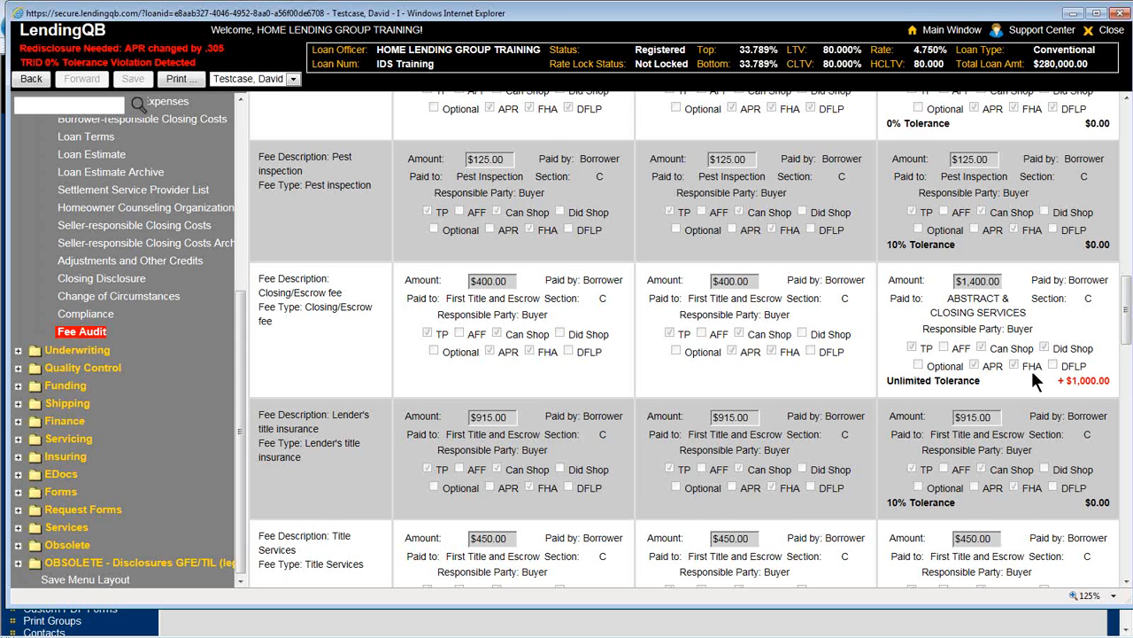
drag(1129, 319, 1129, 397)
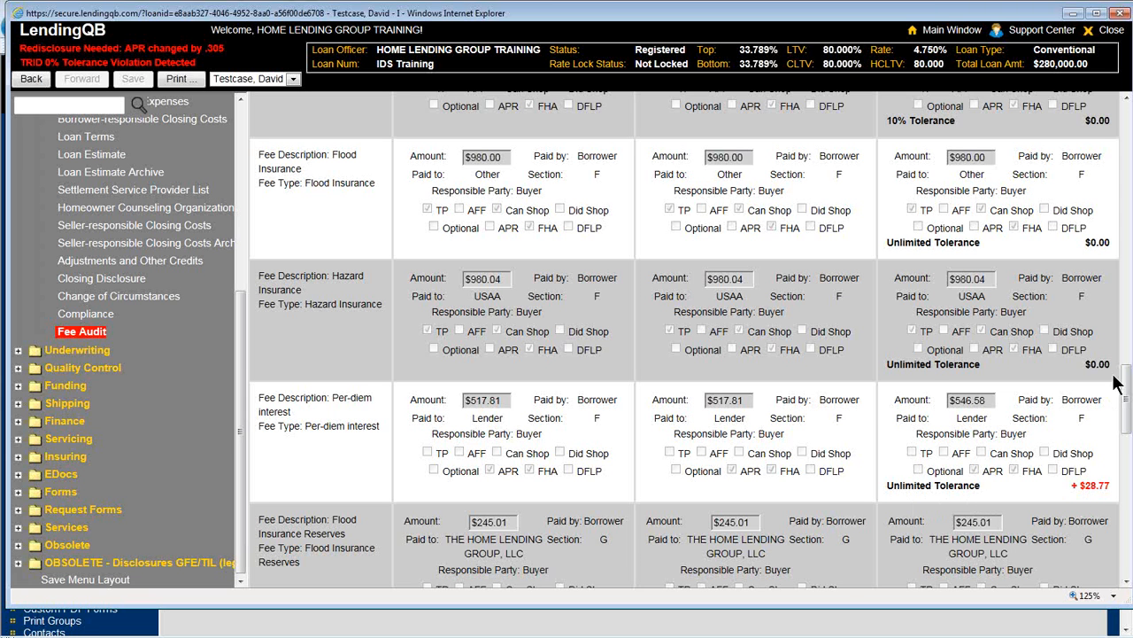
drag(1126, 389, 1127, 96)
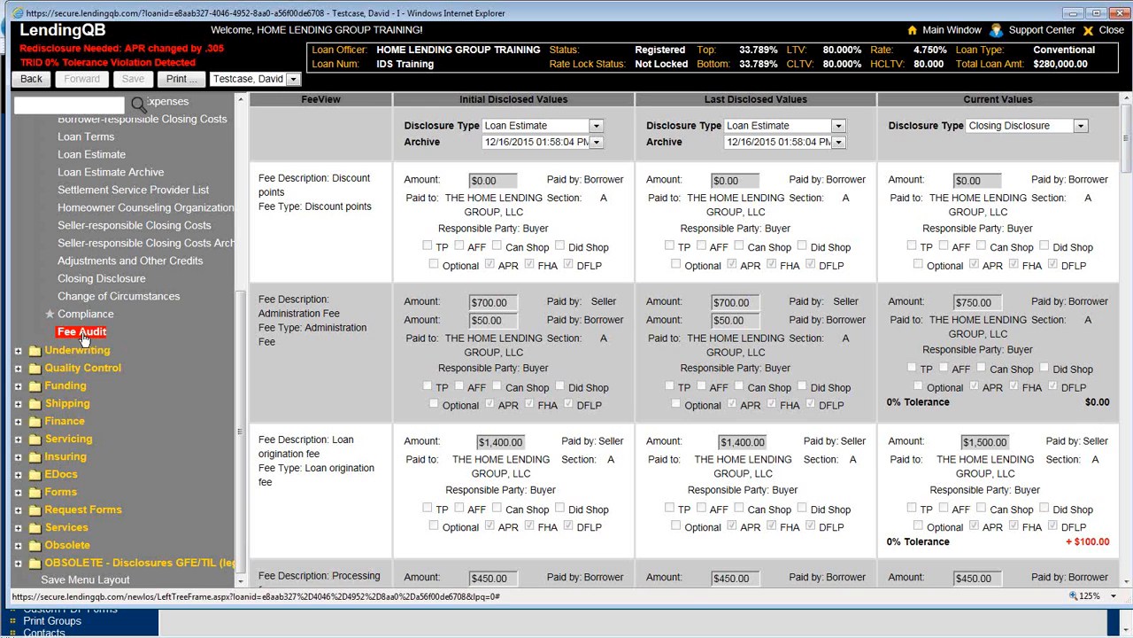
Start a new Change of Circumstances with all three dates set to 12/16/2015 and the explanation "detailed reason here".
click(88, 297)
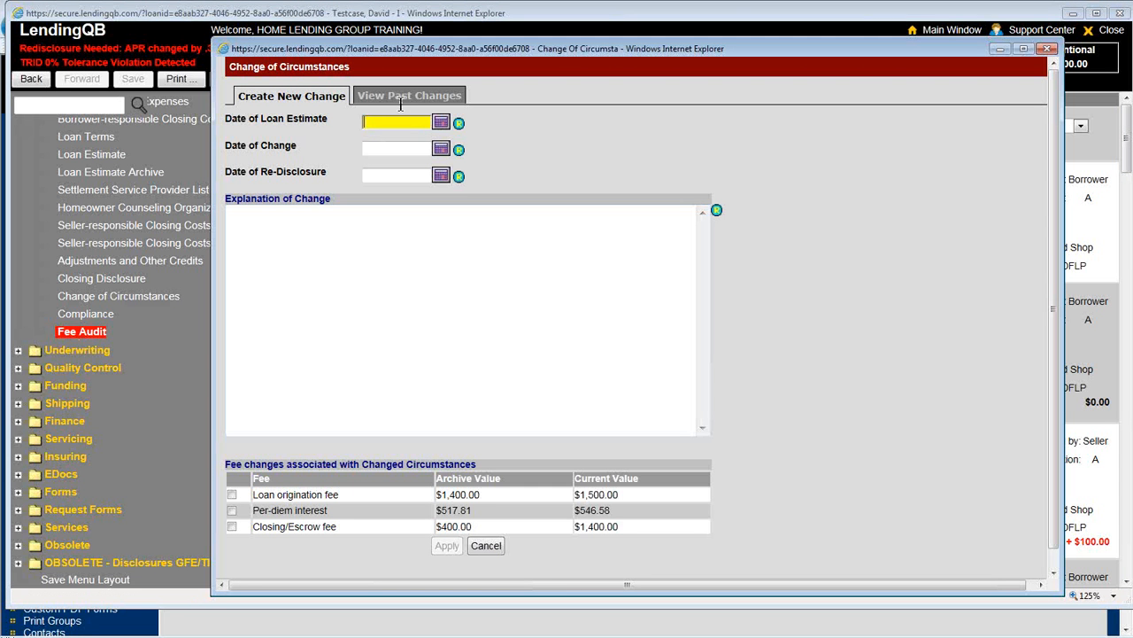
text(t)
click(379, 148)
text(t)
click(383, 167)
click(384, 174)
text(t)
click(387, 243)
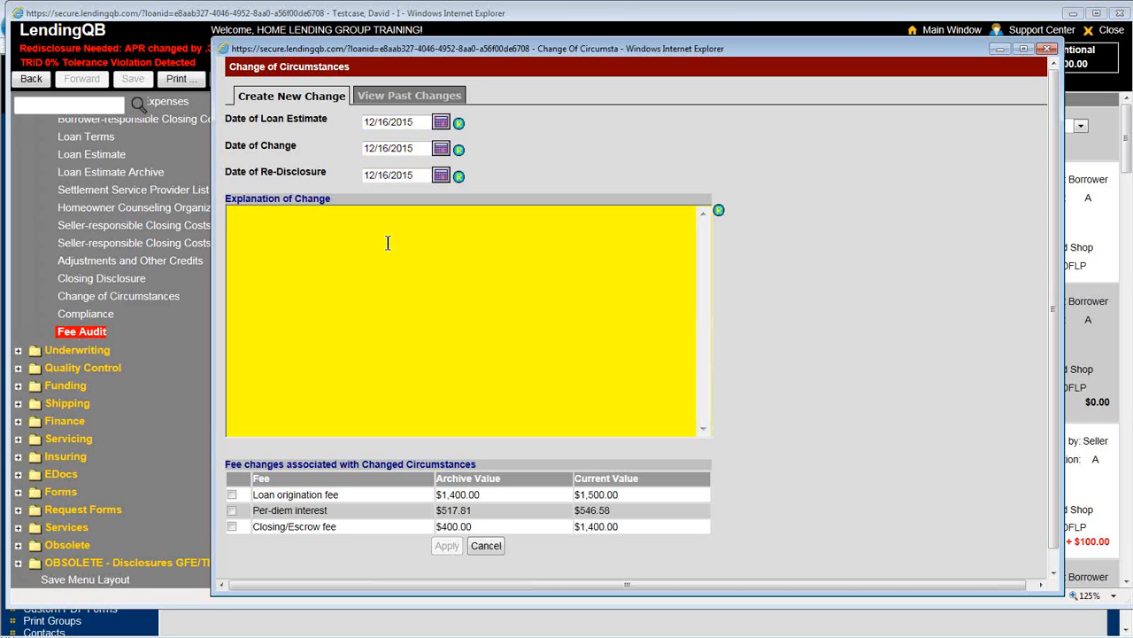
text(detailed reason here.)
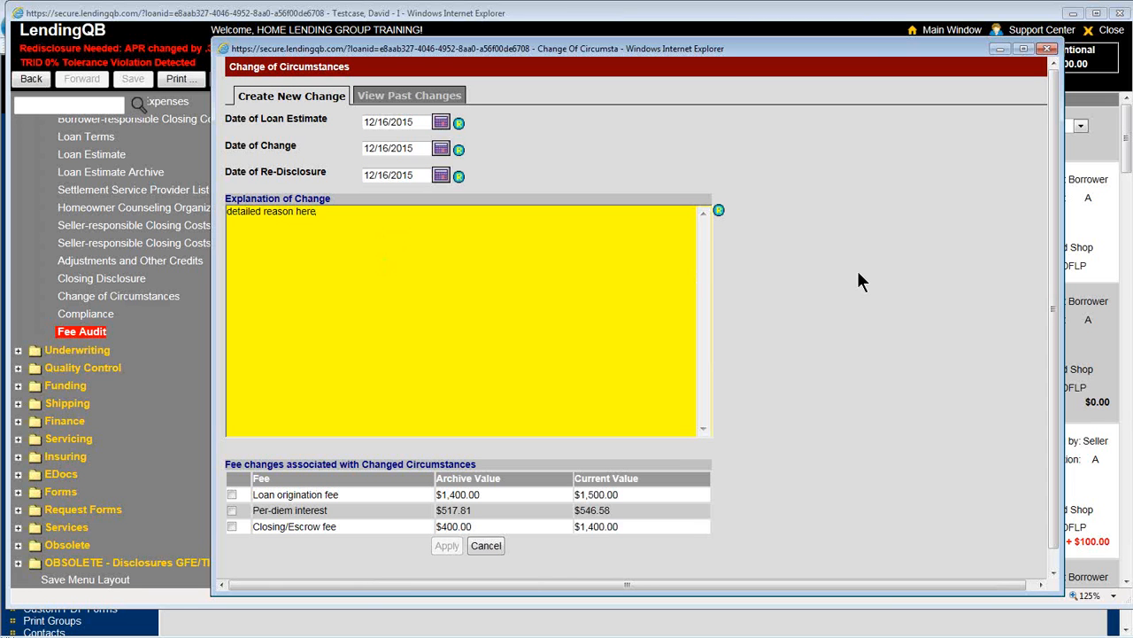
click(857, 270)
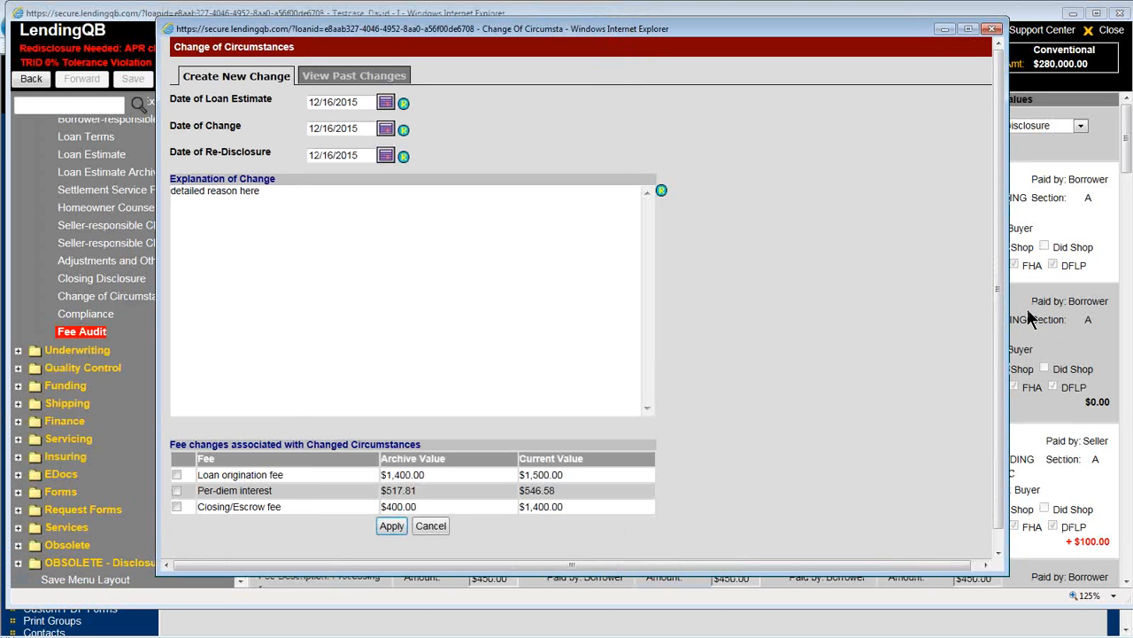
Associate the Per-diem interest and Closing/Escrow fee changes with the changed circumstance, apply it and close the form.
click(177, 491)
click(177, 506)
click(392, 526)
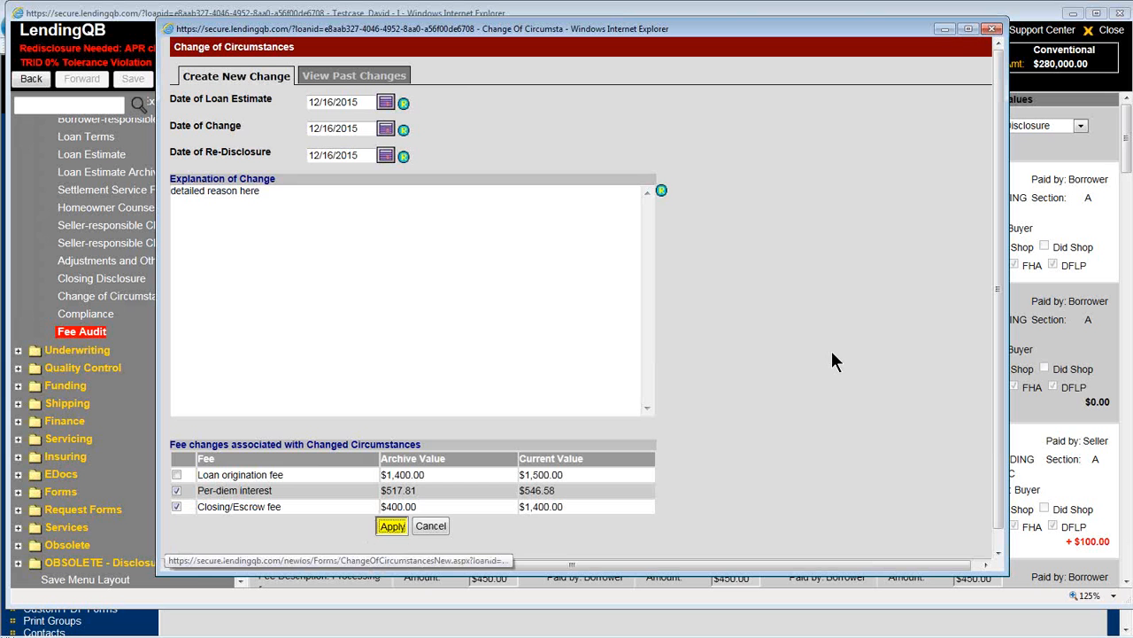
click(994, 32)
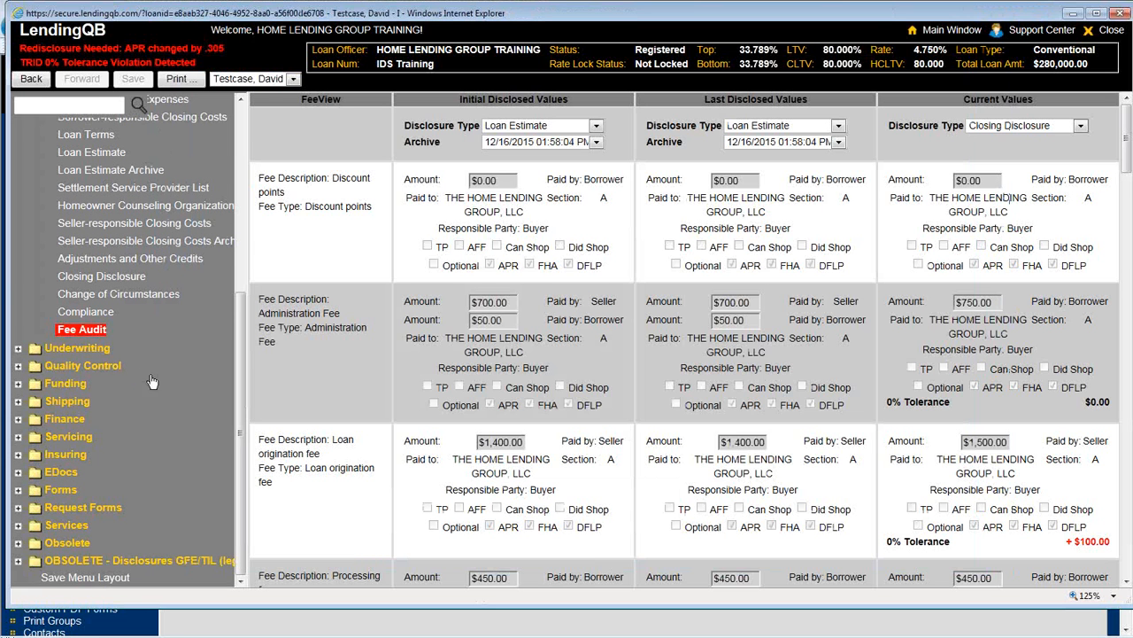
Start IDS Document Generation from the Services section with the Redisclosures package type and run the audit.
click(60, 526)
scroll(141, 425, down, 4)
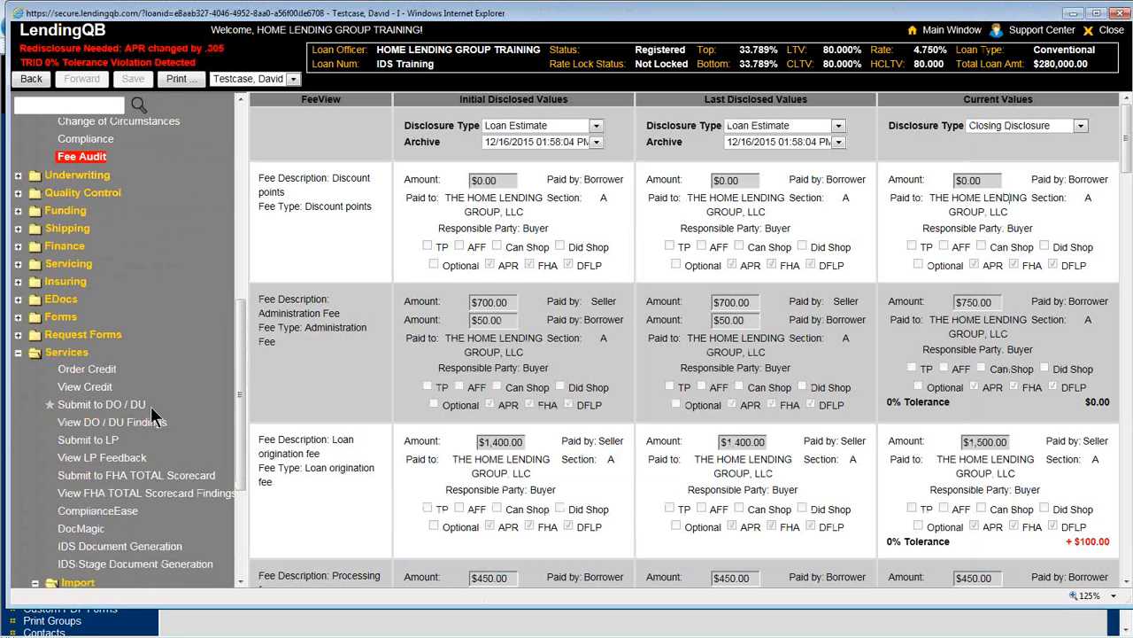
scroll(155, 410, down, 2)
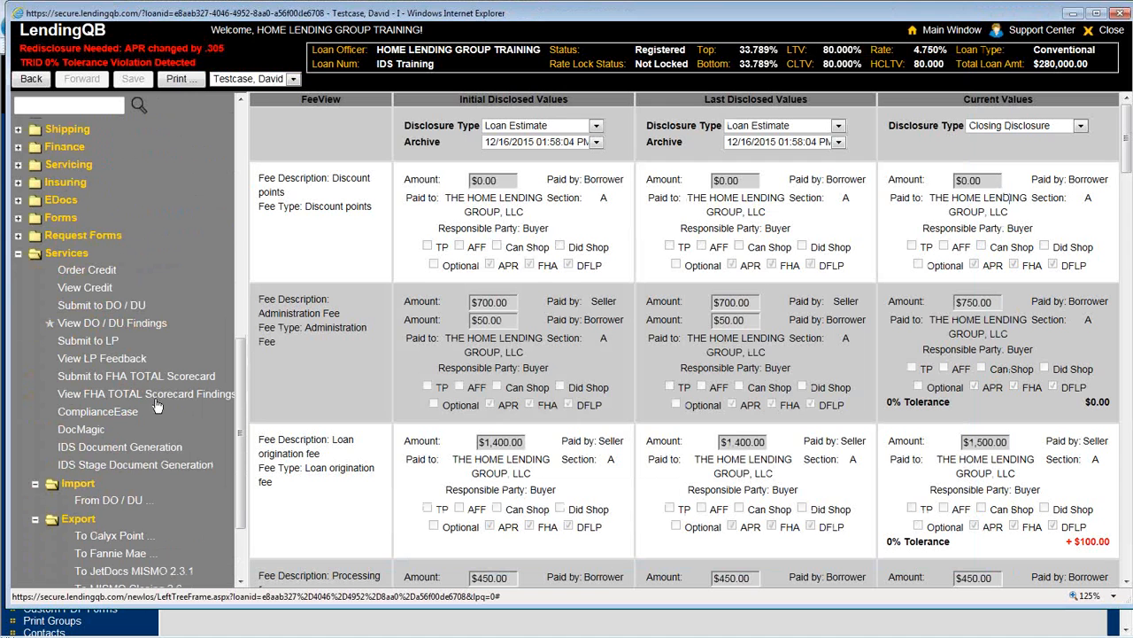
click(91, 452)
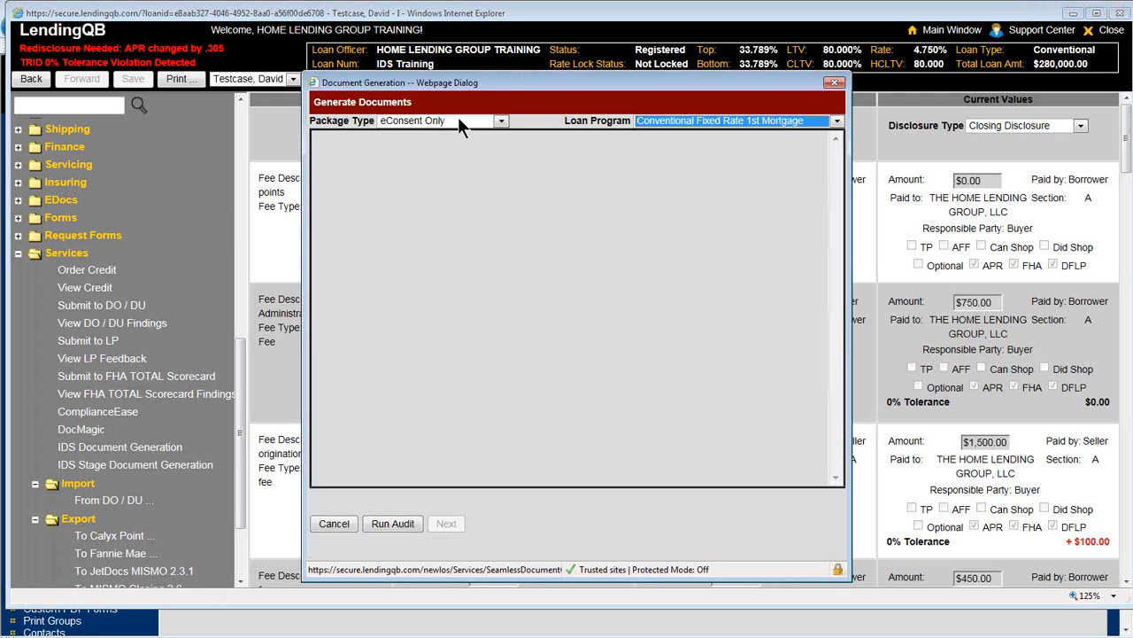
click(458, 122)
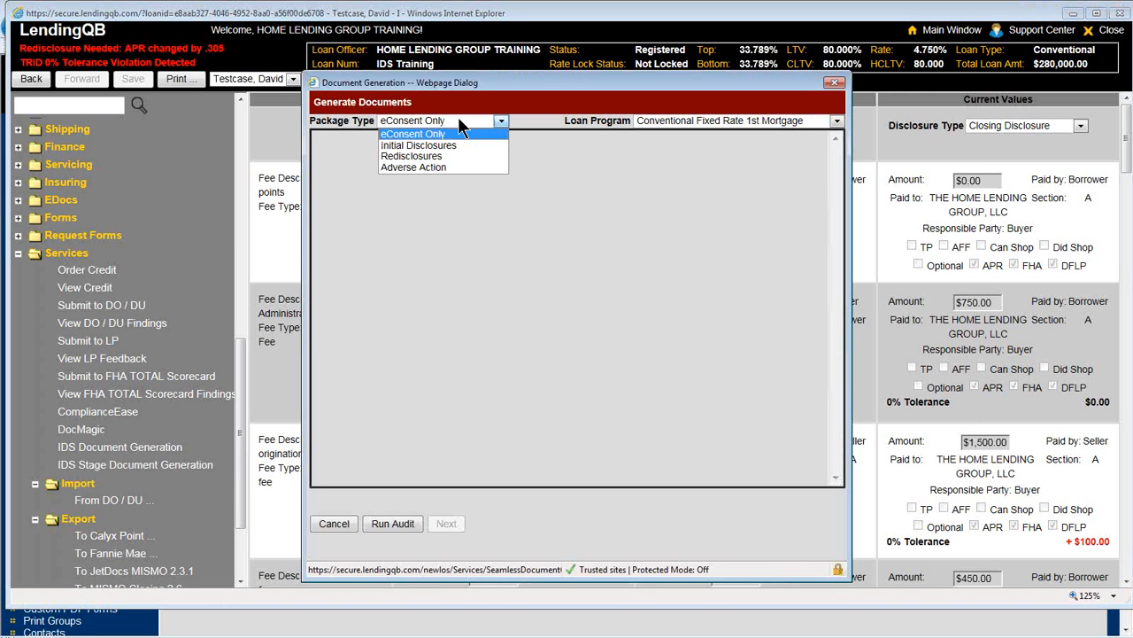
click(431, 157)
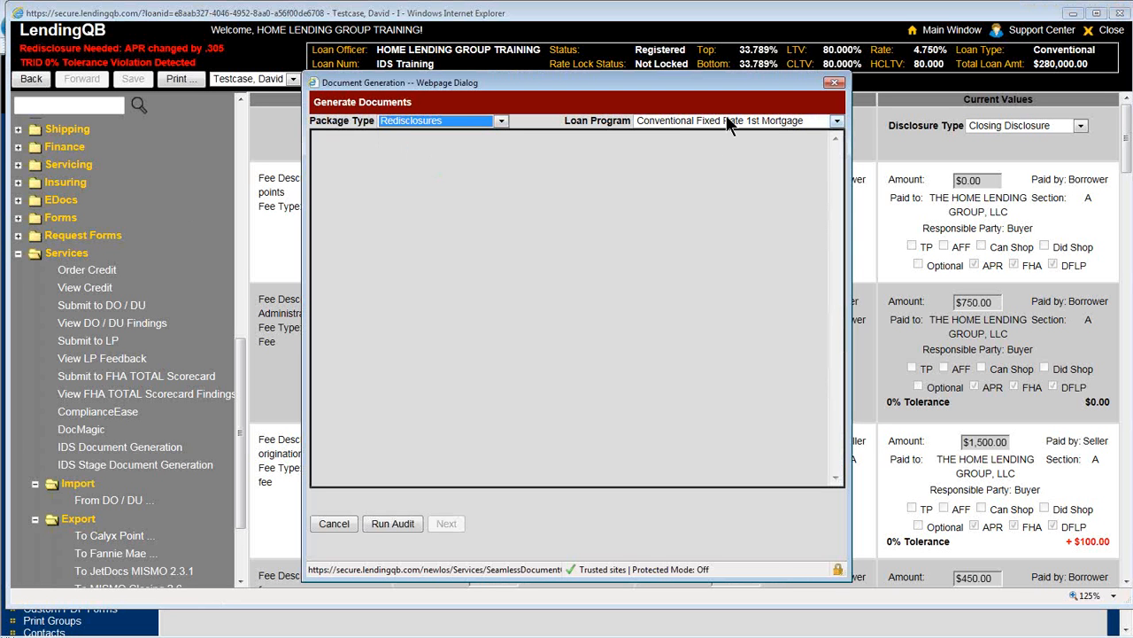
click(395, 522)
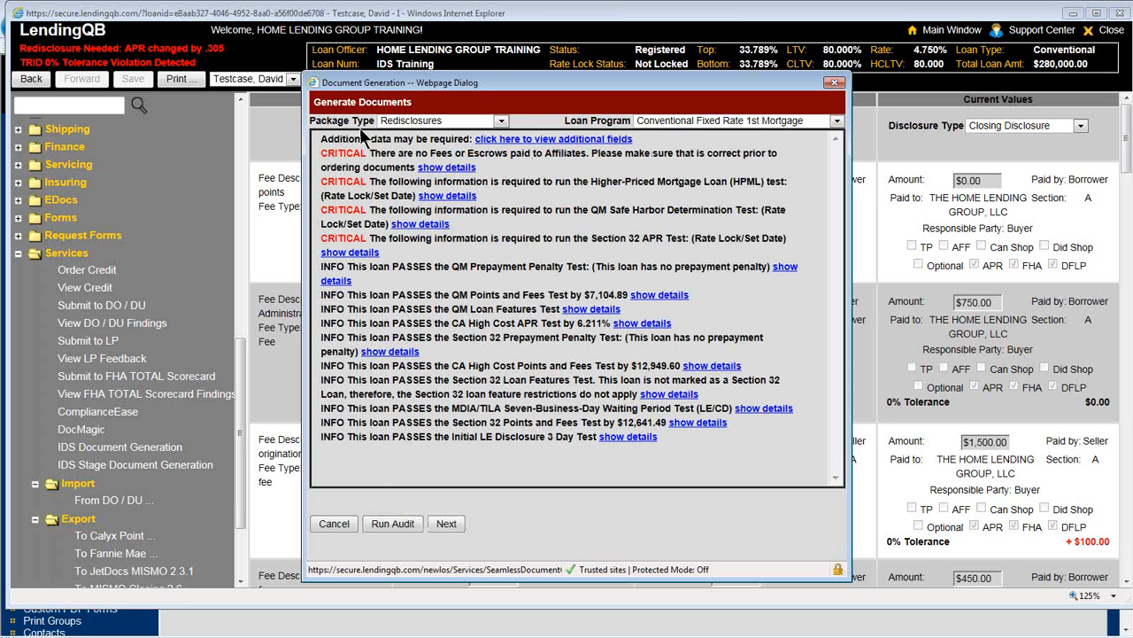
Open the audit's additional fields and examine the State Specific entries for the CA Loan Brokerage Agreement and CA Fair Lending Notice.
click(518, 143)
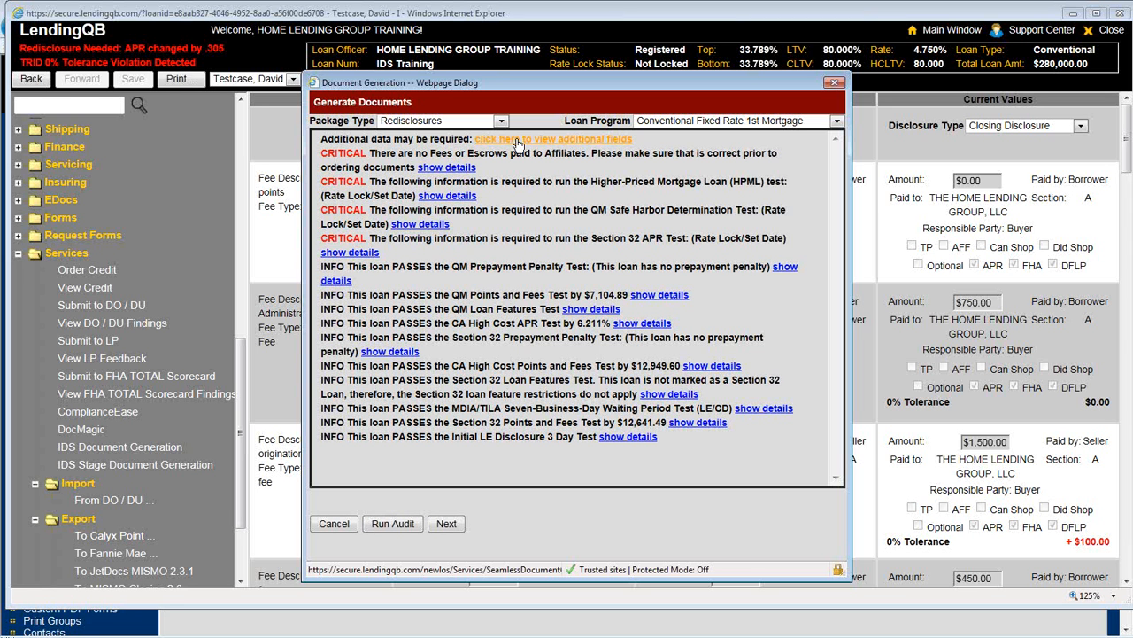
click(518, 144)
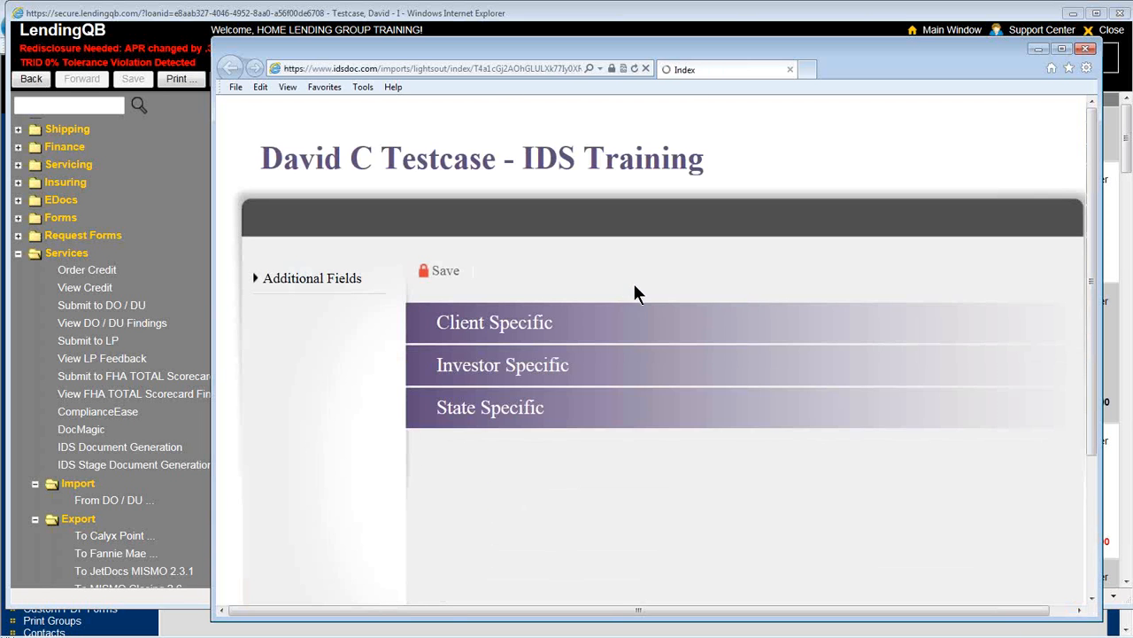
scroll(633, 285, down, 1)
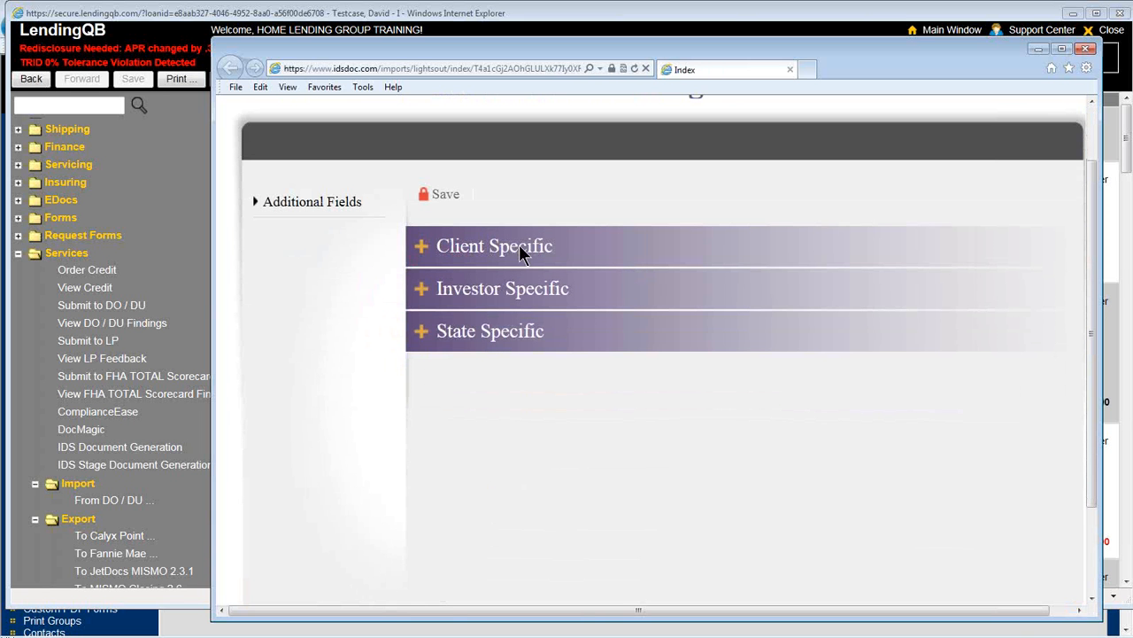
click(419, 336)
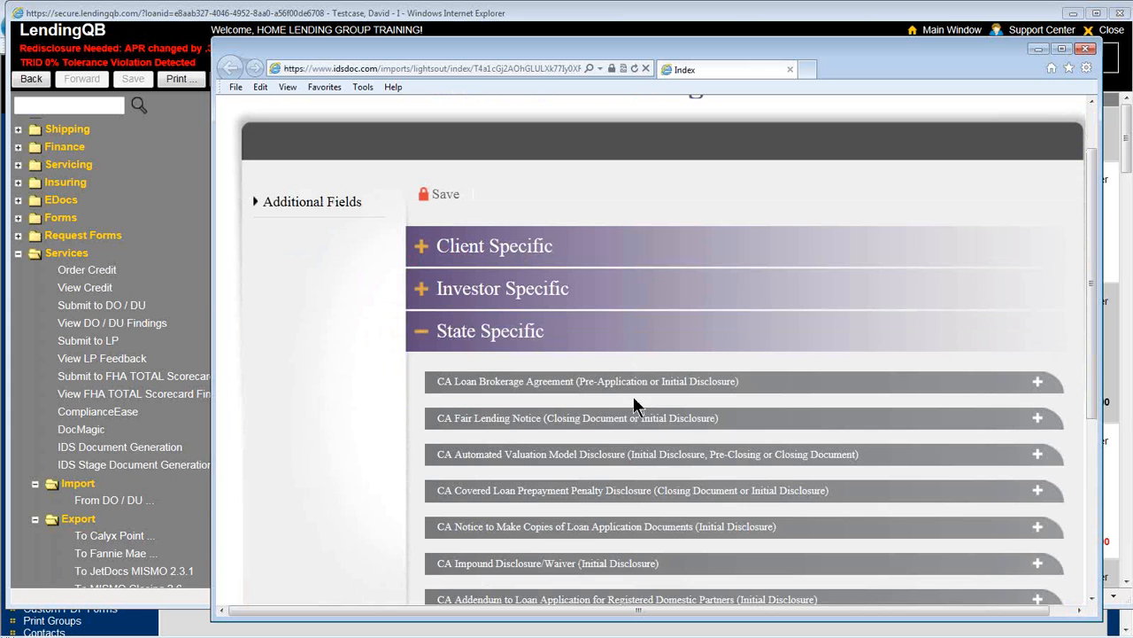
scroll(633, 405, down, 1)
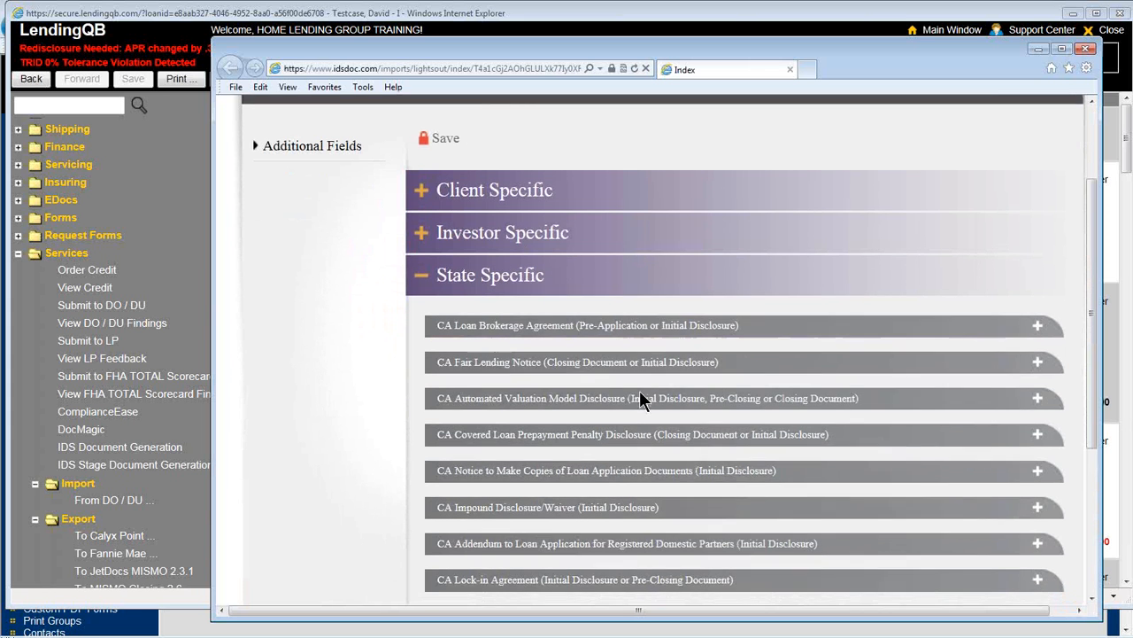
scroll(641, 400, down, 2)
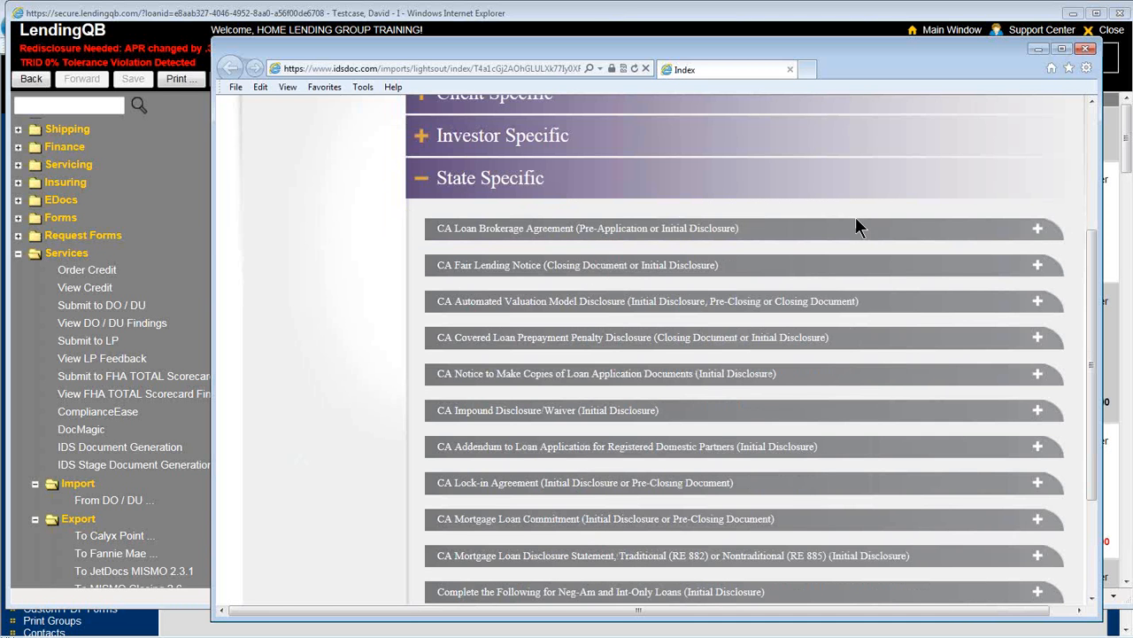
click(1039, 228)
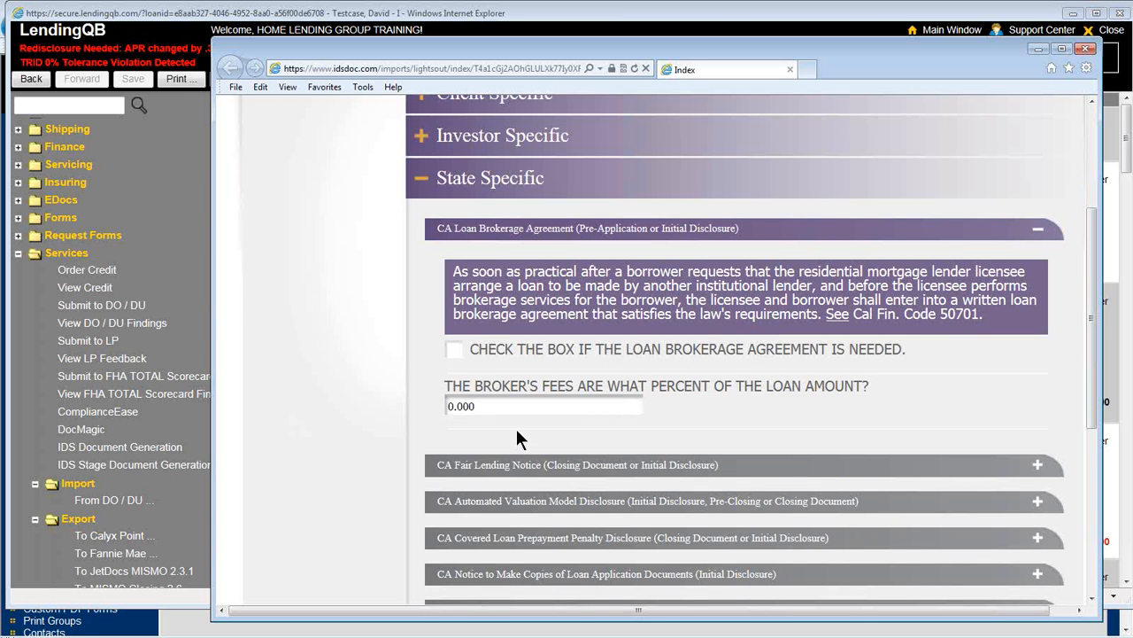
click(1044, 228)
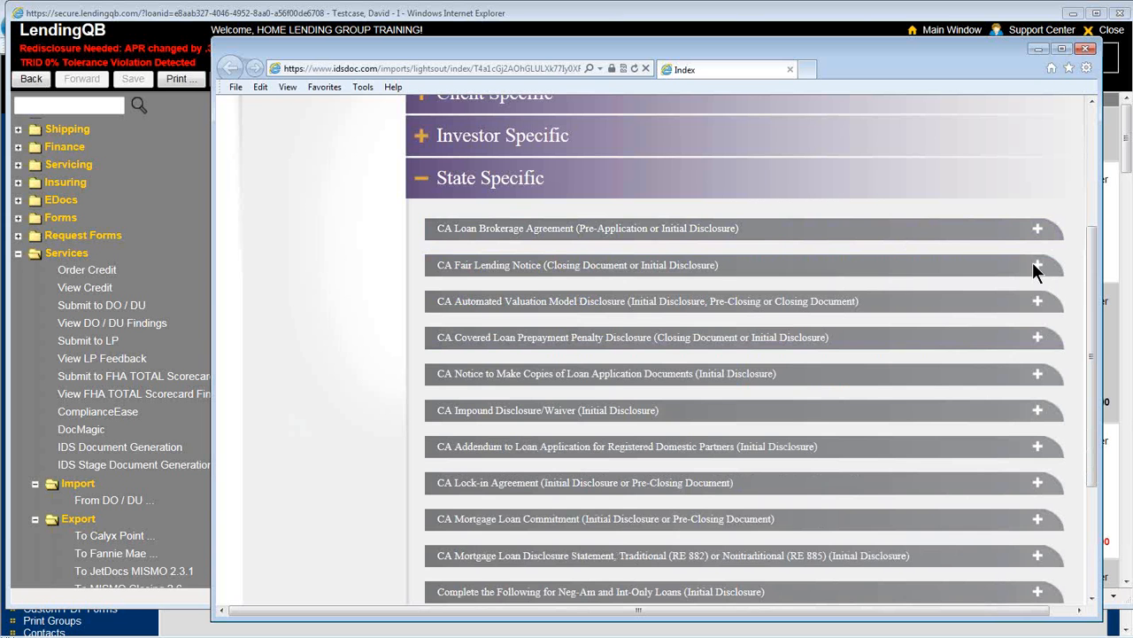
click(1036, 266)
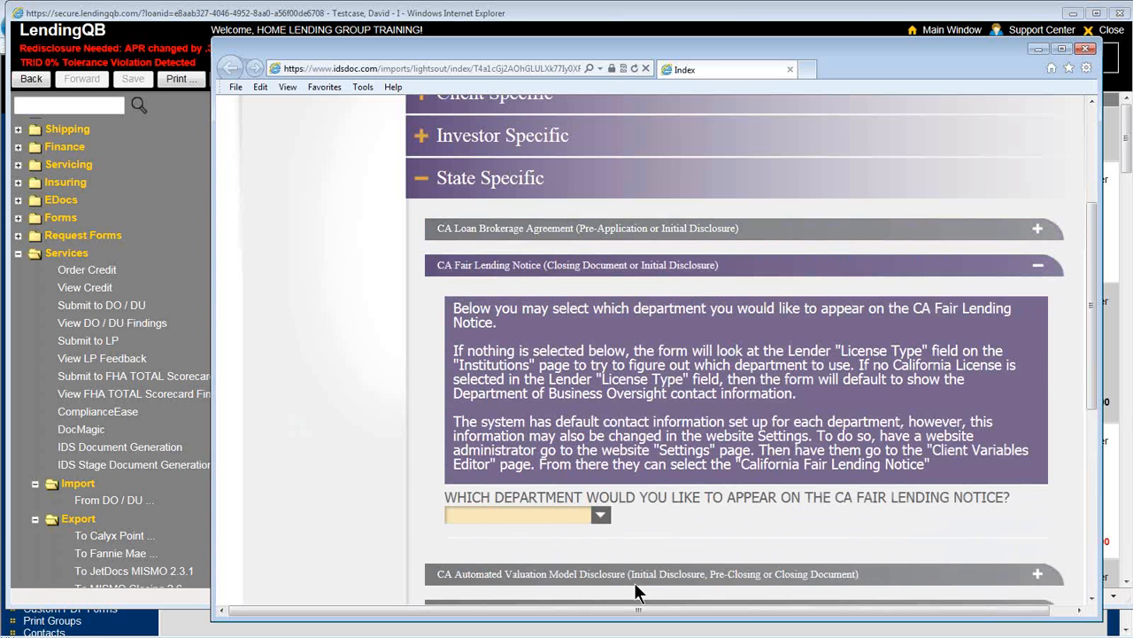
Examine the department choices for the CA Fair Lending Notice without selecting one, and close the additional fields window.
click(601, 515)
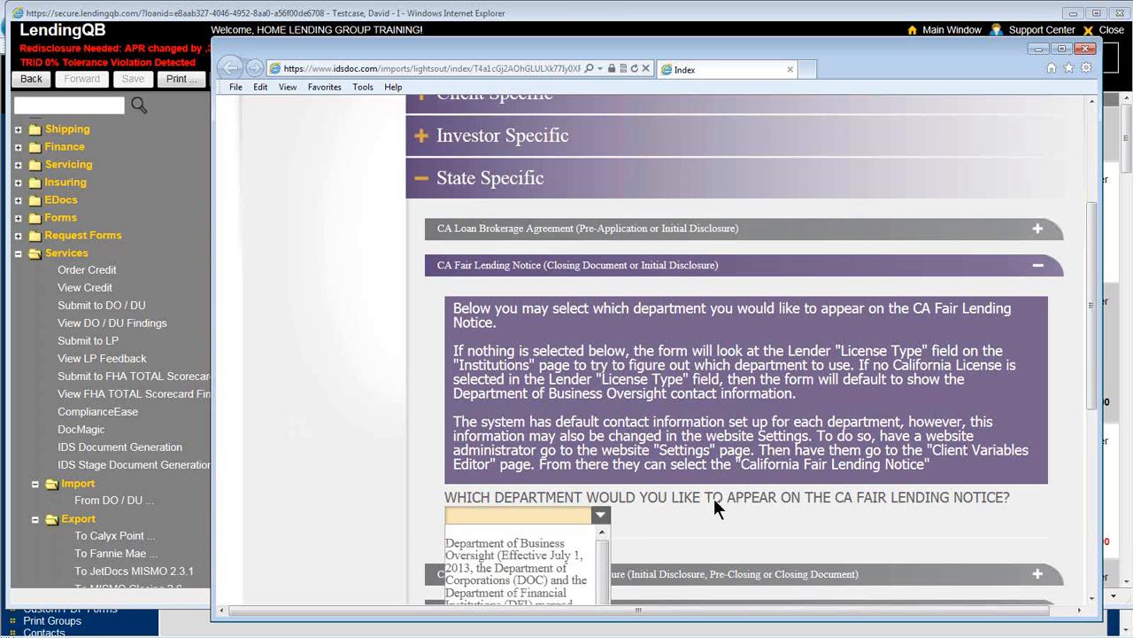
scroll(627, 509, down, 3)
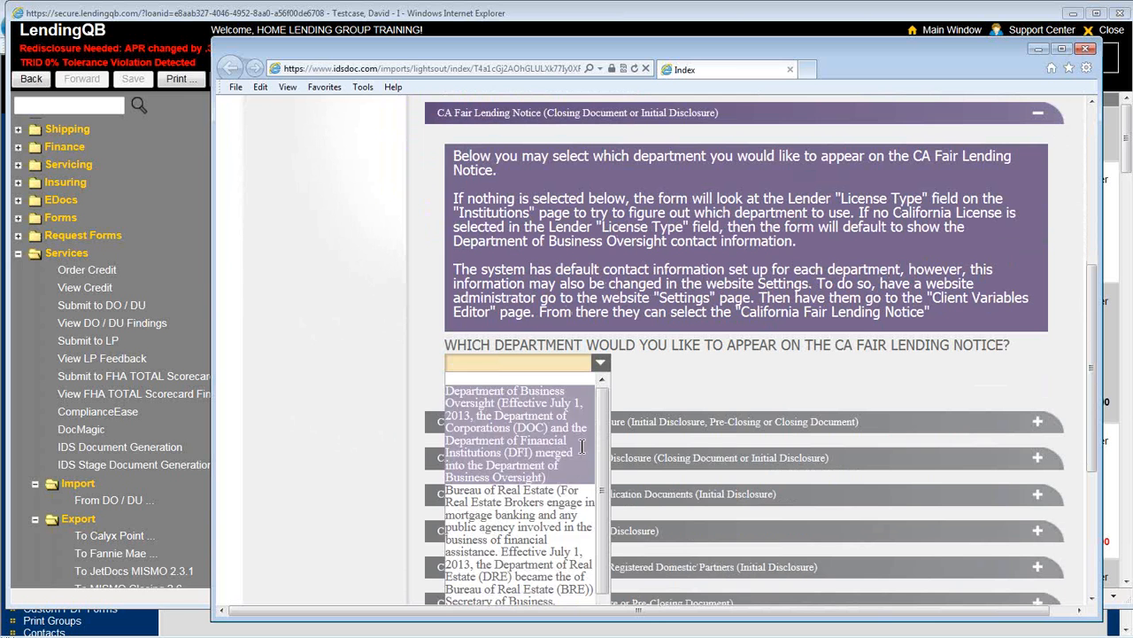
click(705, 388)
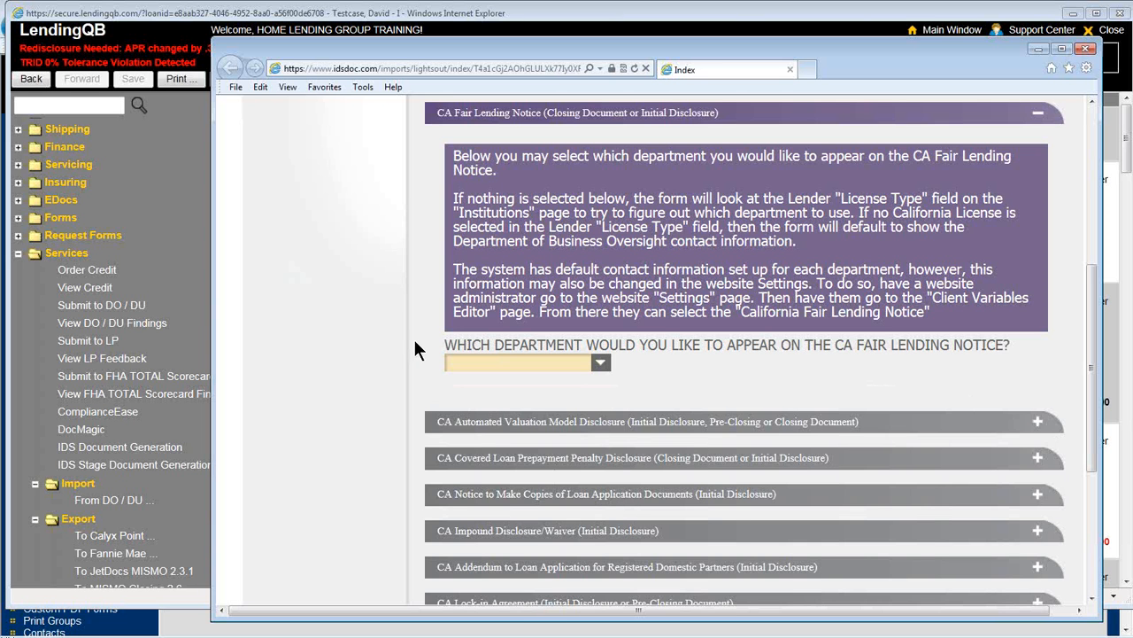
scroll(435, 176, up, 1)
scroll(416, 186, up, 2)
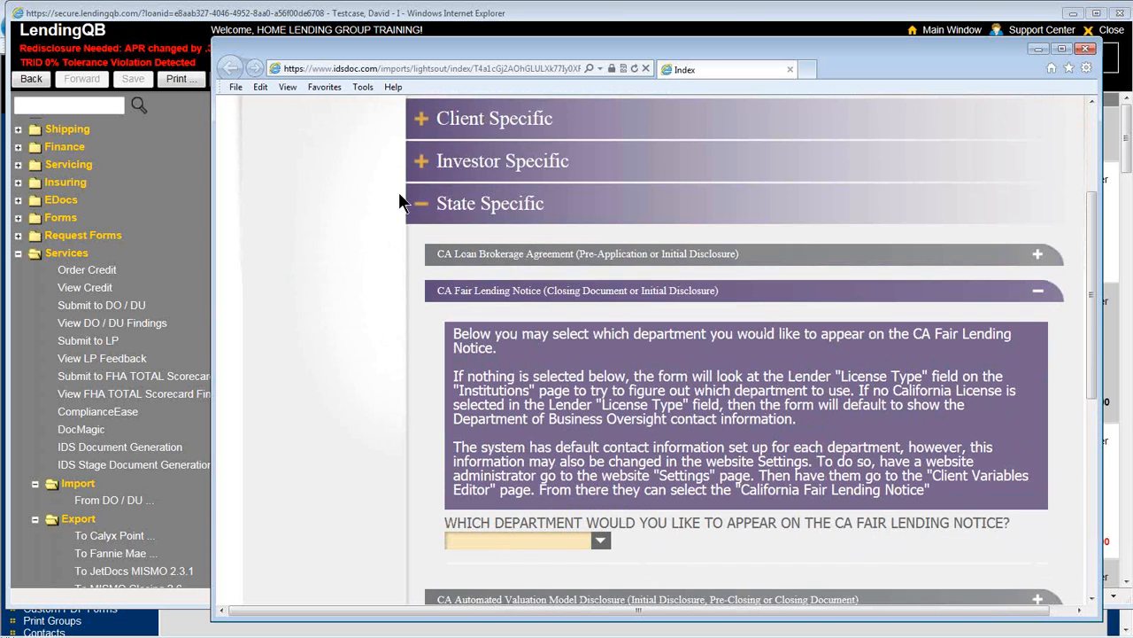
click(421, 203)
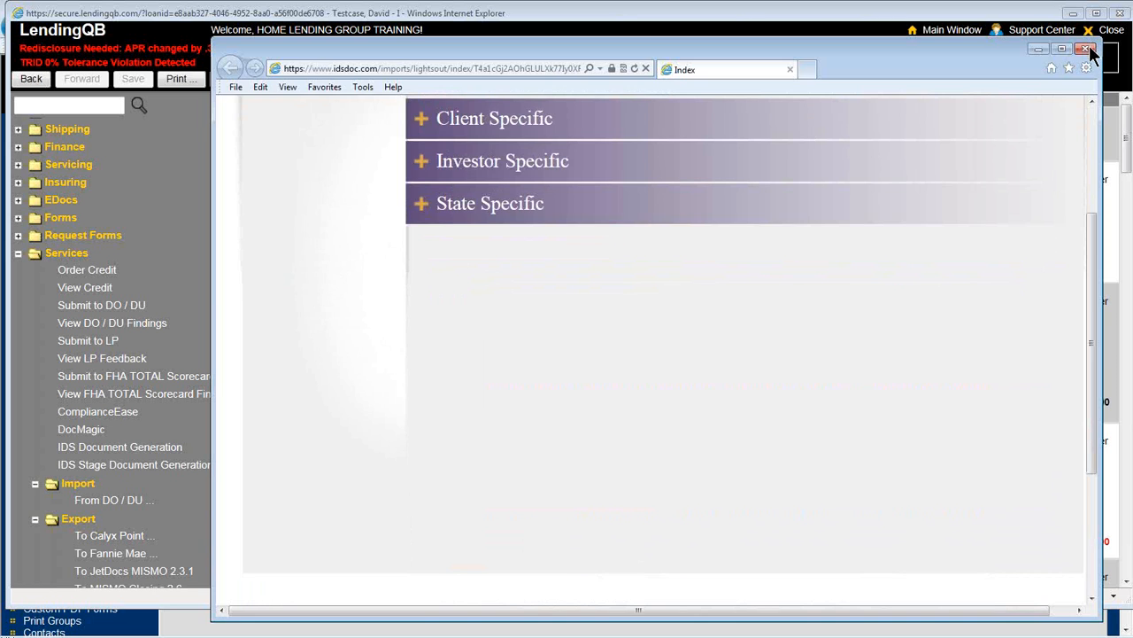
click(1088, 49)
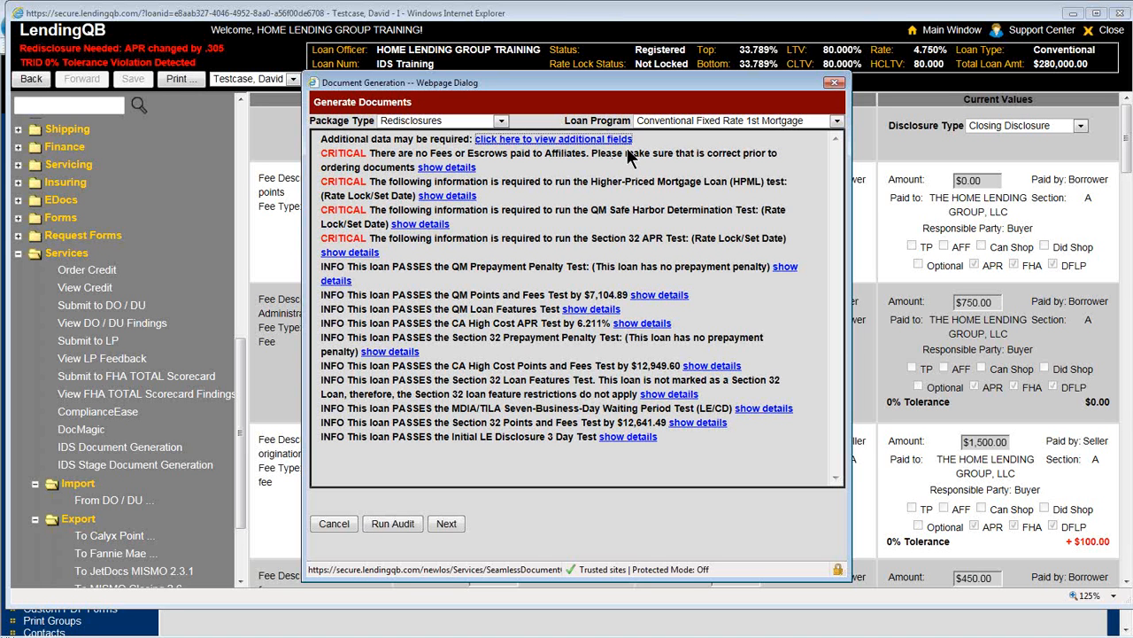
Continue past the audit and create the complete Redisclosures package with Send eDisclosures enabled.
click(508, 142)
click(447, 523)
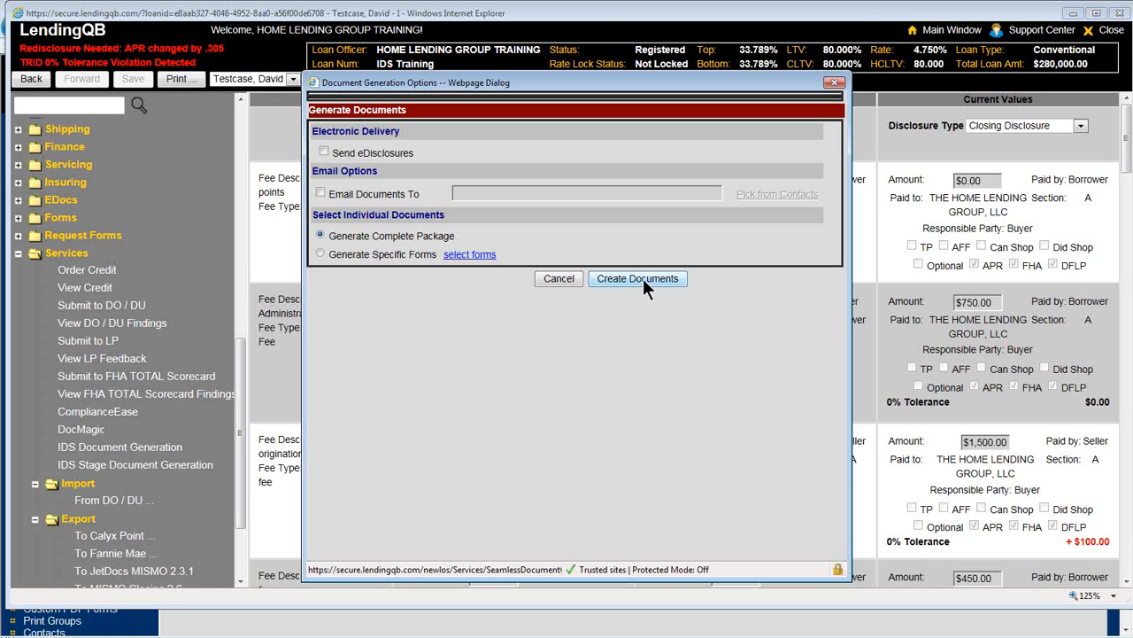
click(324, 153)
click(626, 280)
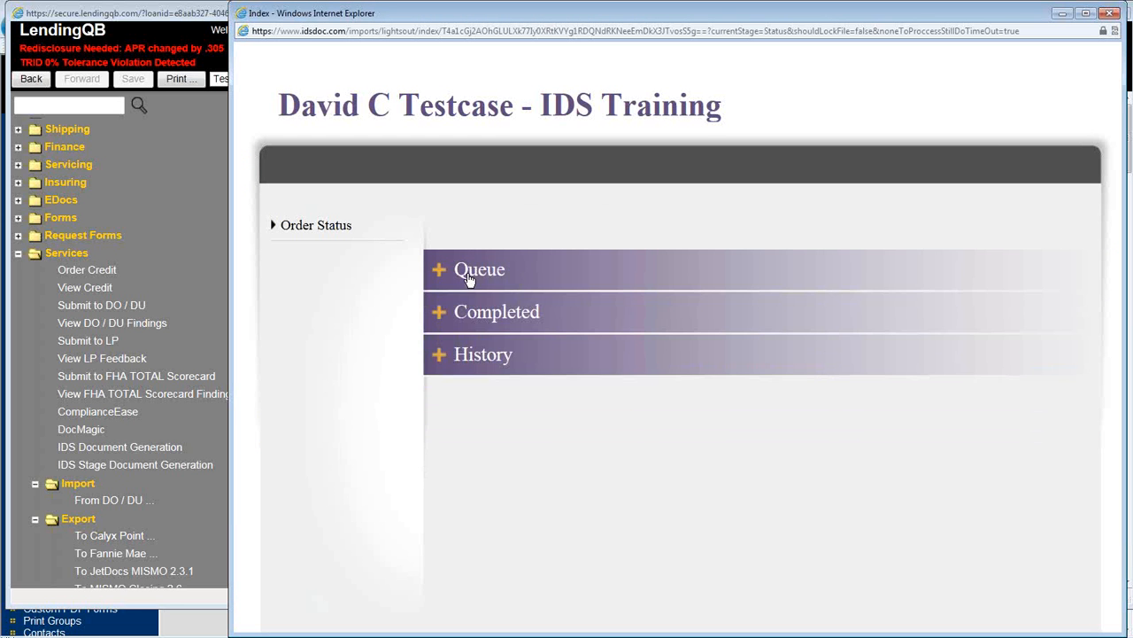
Check the queue in the IDS order status, and close the status window and the document generation dialog.
click(472, 276)
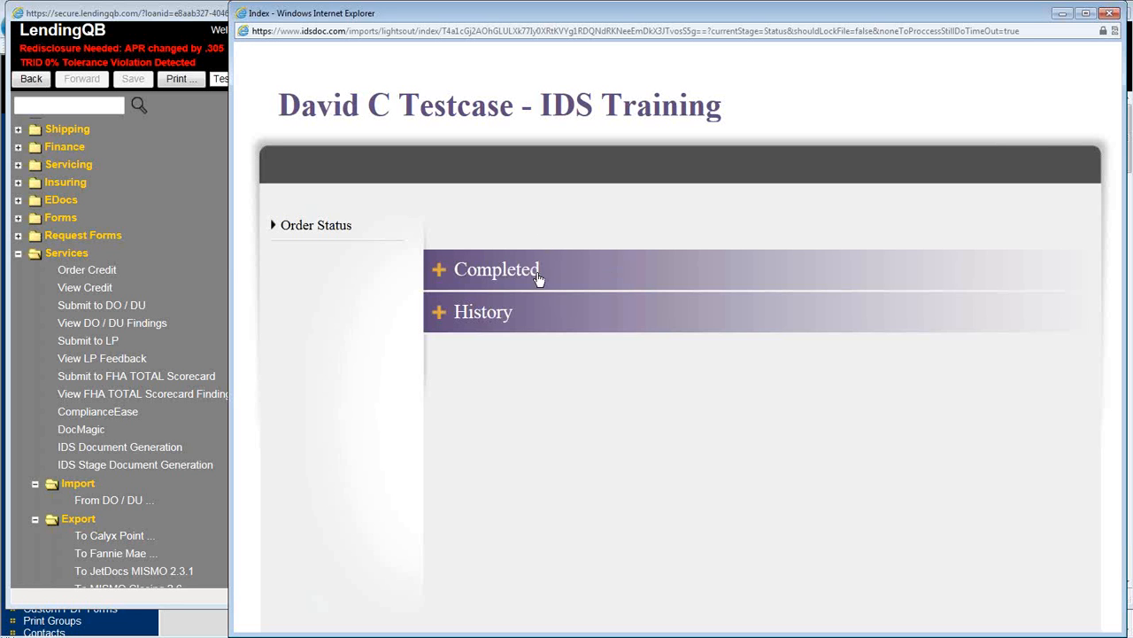
click(1109, 15)
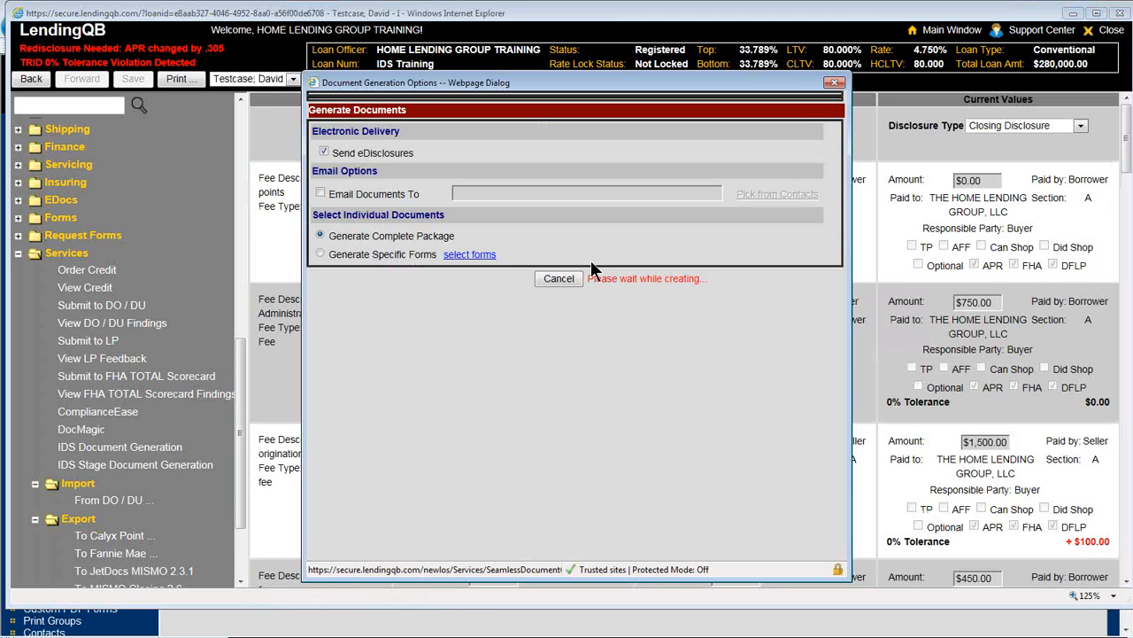
click(834, 82)
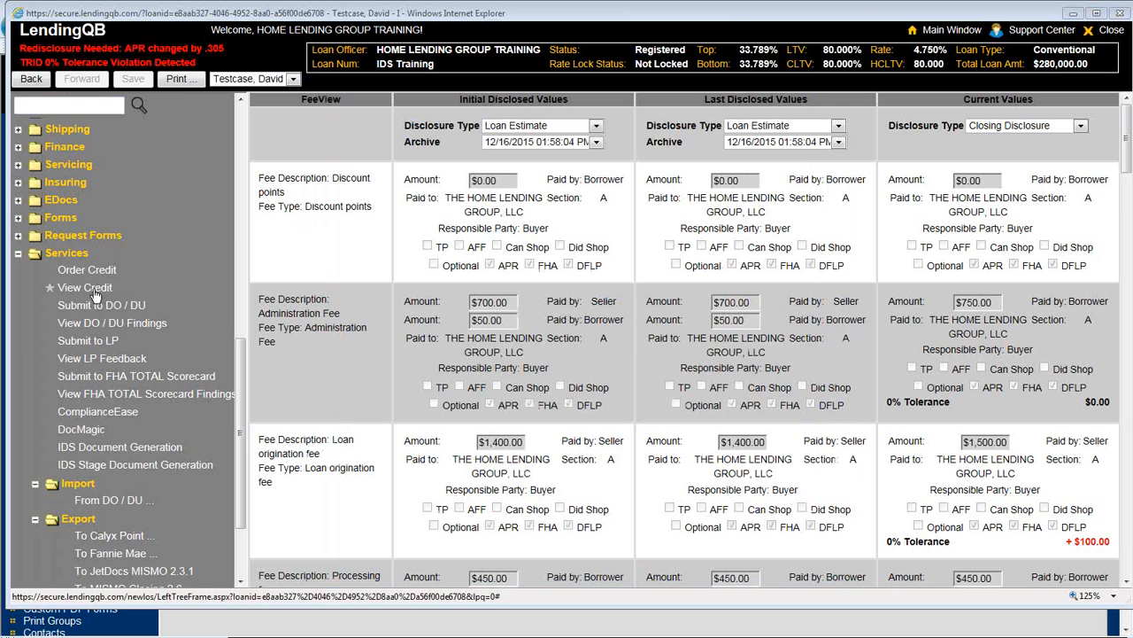
Check the last disclosed archive on the Loan Estimate page and the Loan Estimates tracking entries on the General page.
click(64, 257)
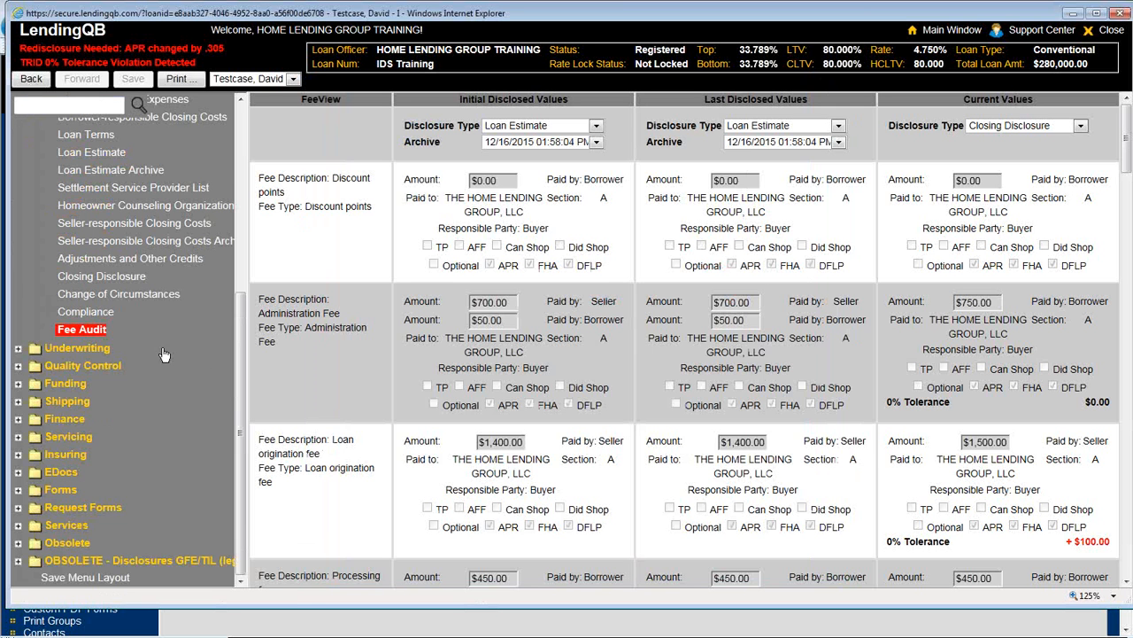
scroll(186, 337, up, 3)
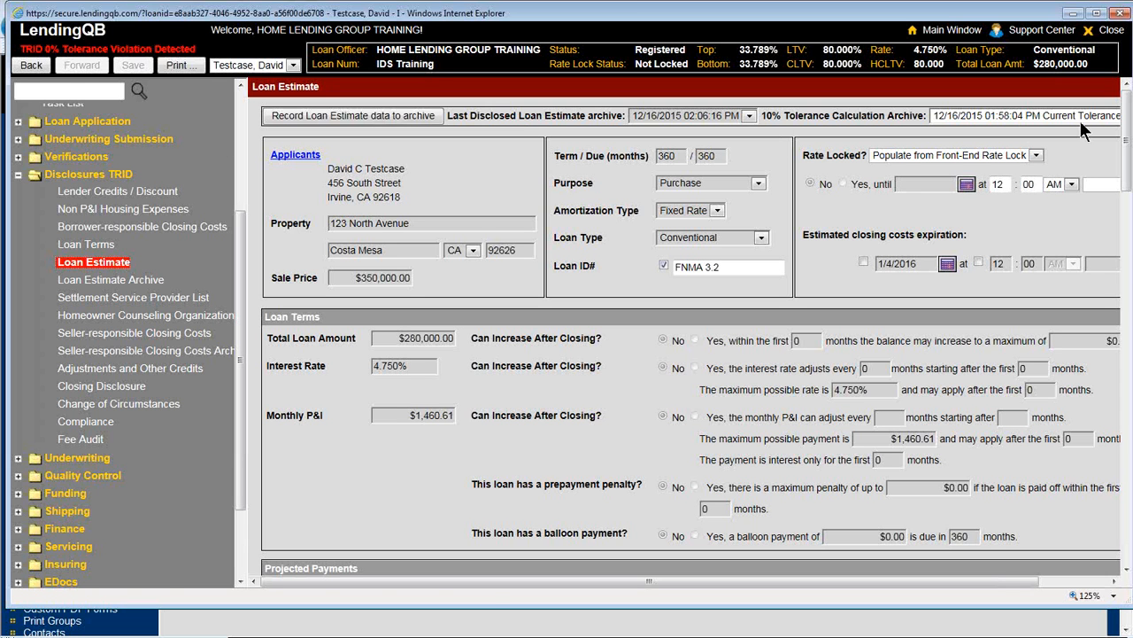
scroll(128, 211, up, 3)
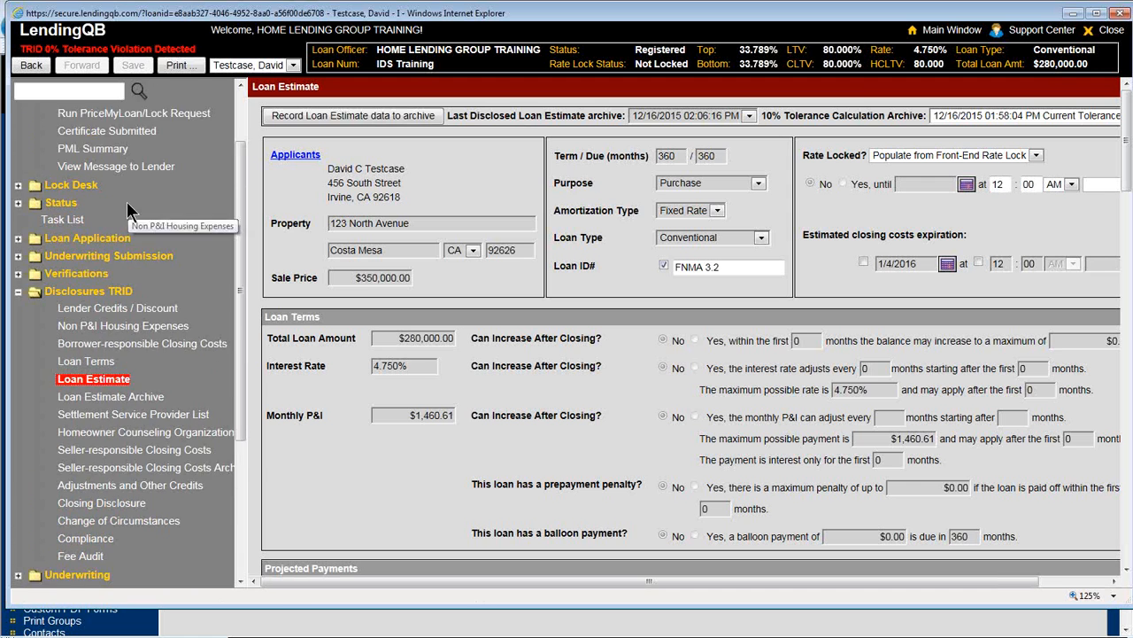
scroll(128, 211, up, 2)
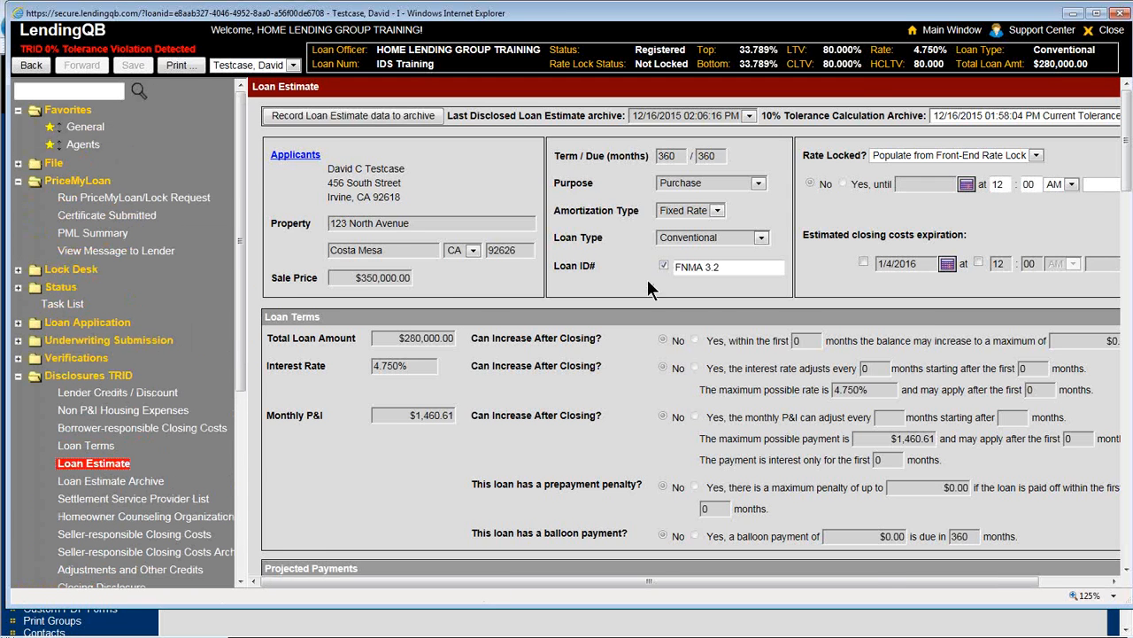
scroll(843, 446, down, 5)
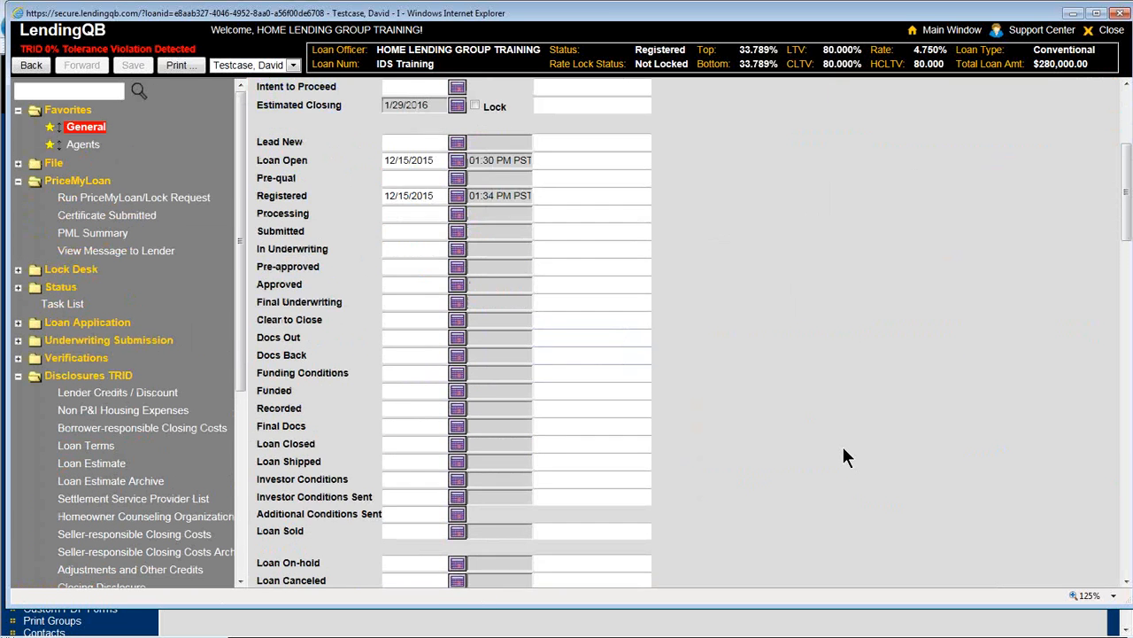
scroll(846, 456, down, 10)
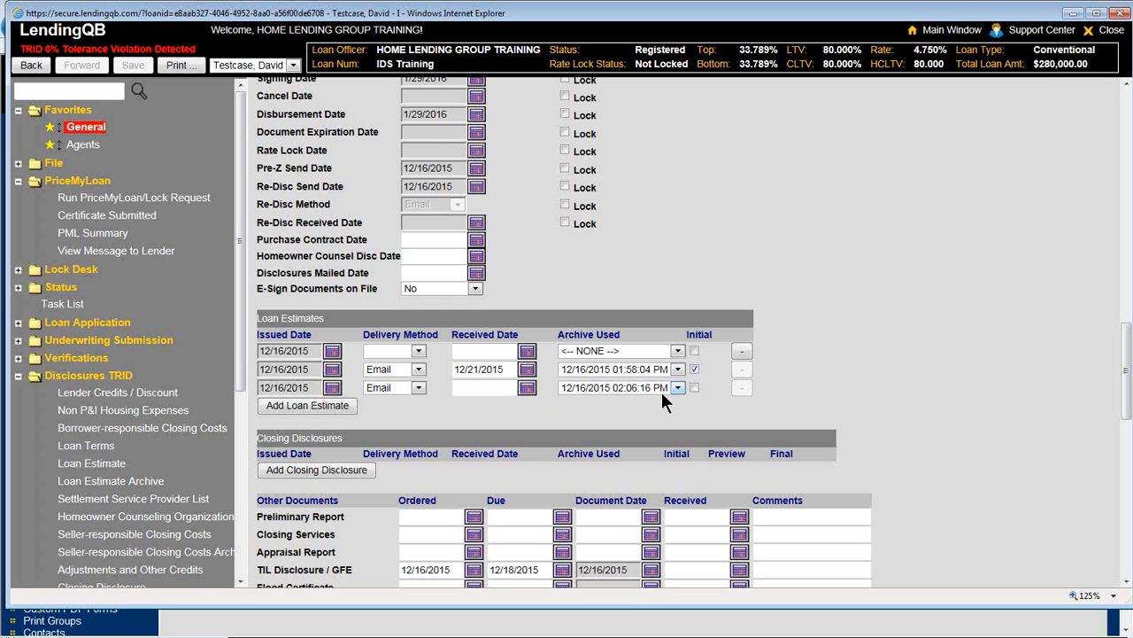
Review the initial, last disclosed and current fees in the Fee Audit and the tolerance cures under Lender Credits / Discount.
click(71, 181)
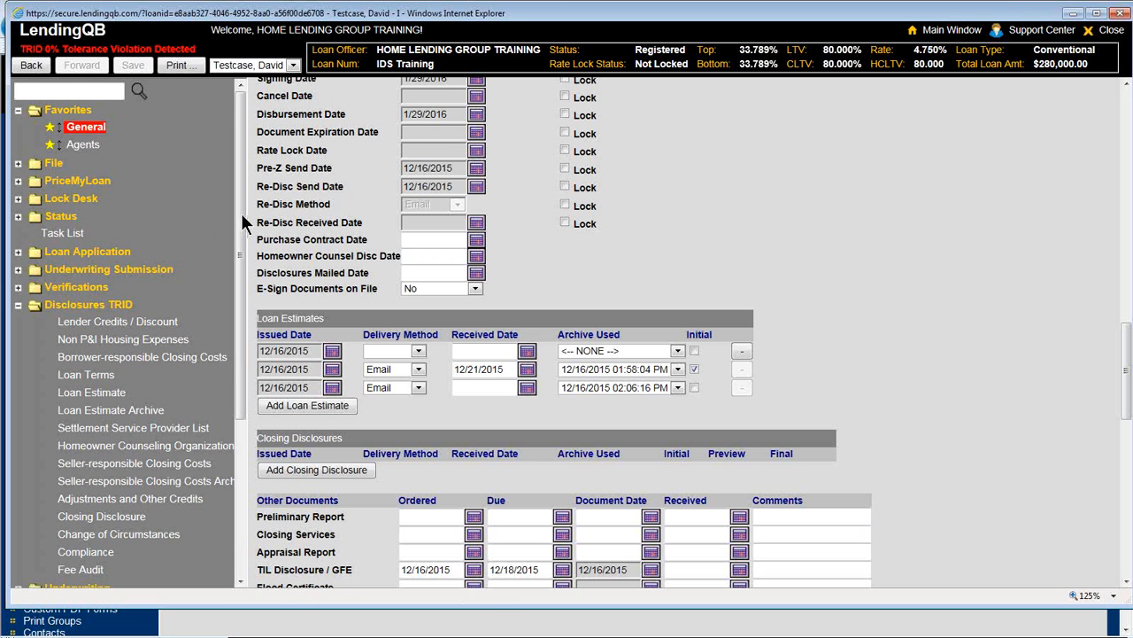
drag(241, 212, 241, 326)
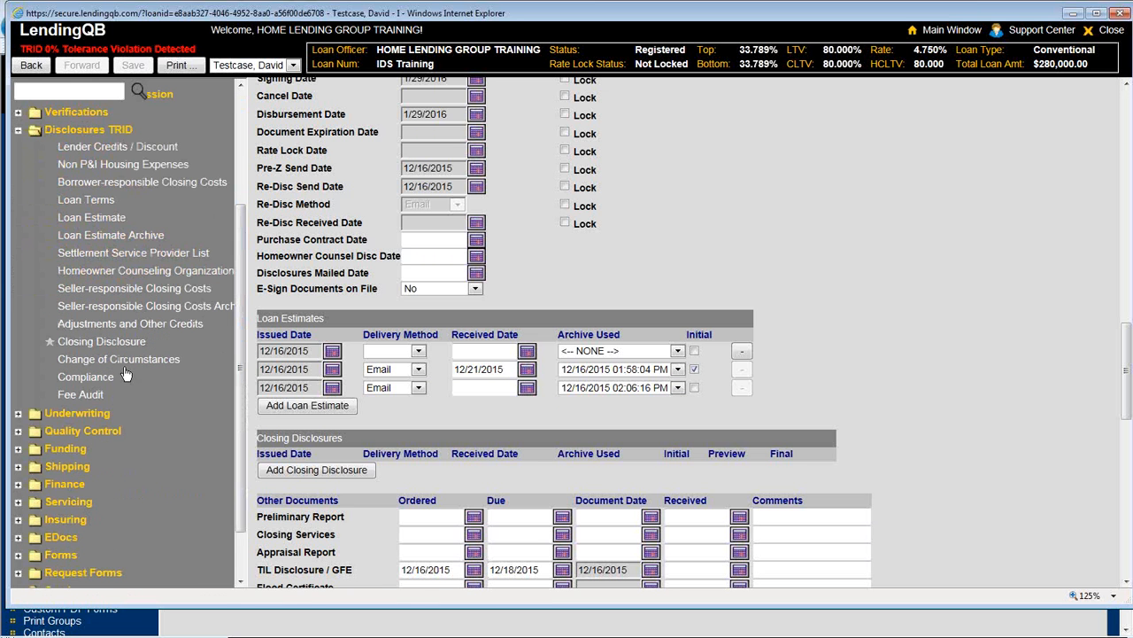
click(80, 396)
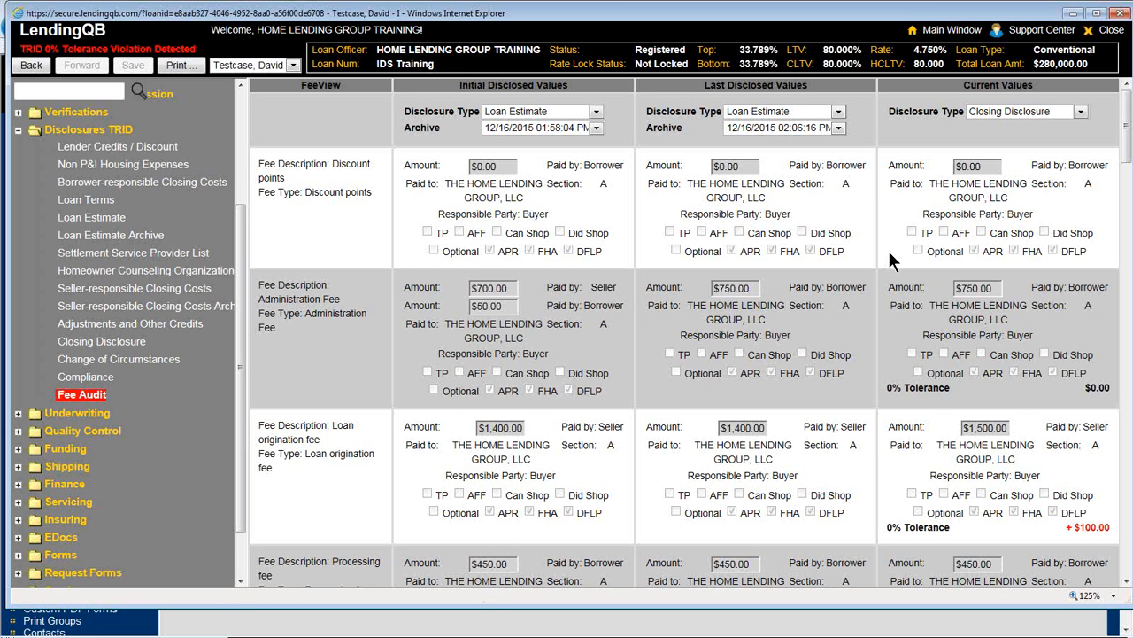
click(86, 148)
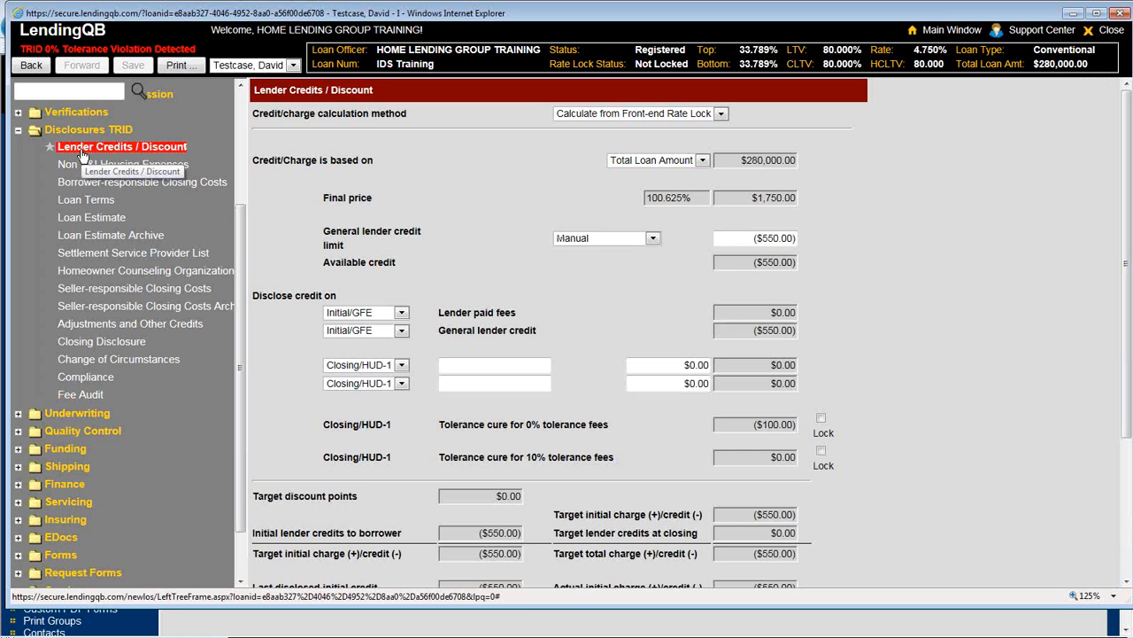
scroll(502, 218, down, 3)
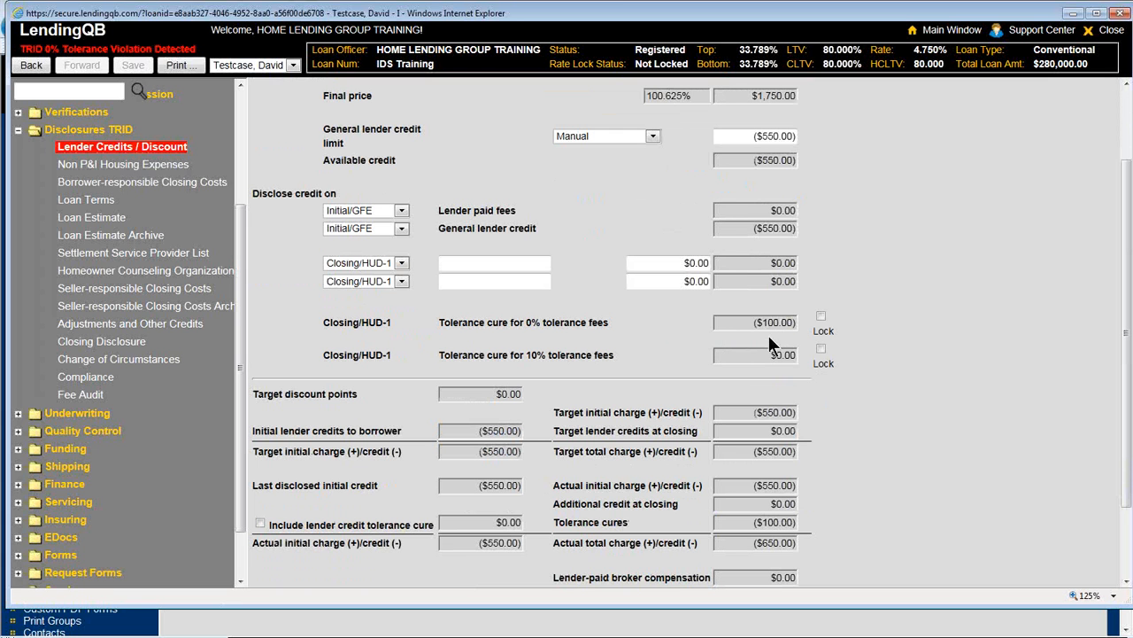
Examine the closing costs funded by lender at closing on the Funding page.
click(67, 448)
scroll(102, 419, down, 1)
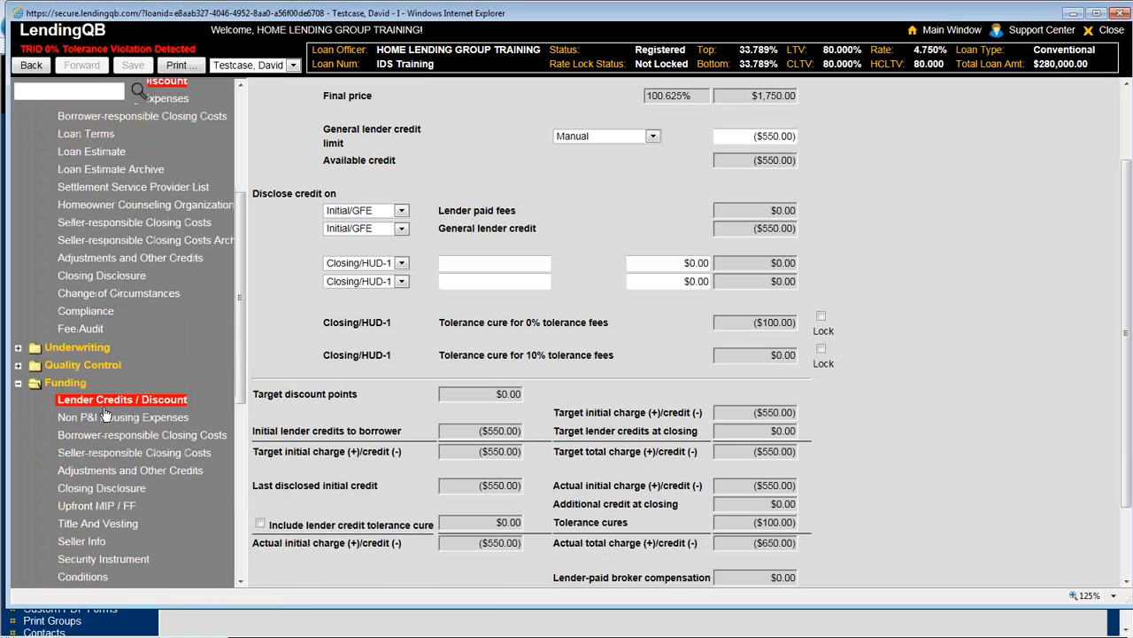
scroll(104, 414, down, 1)
scroll(106, 409, down, 1)
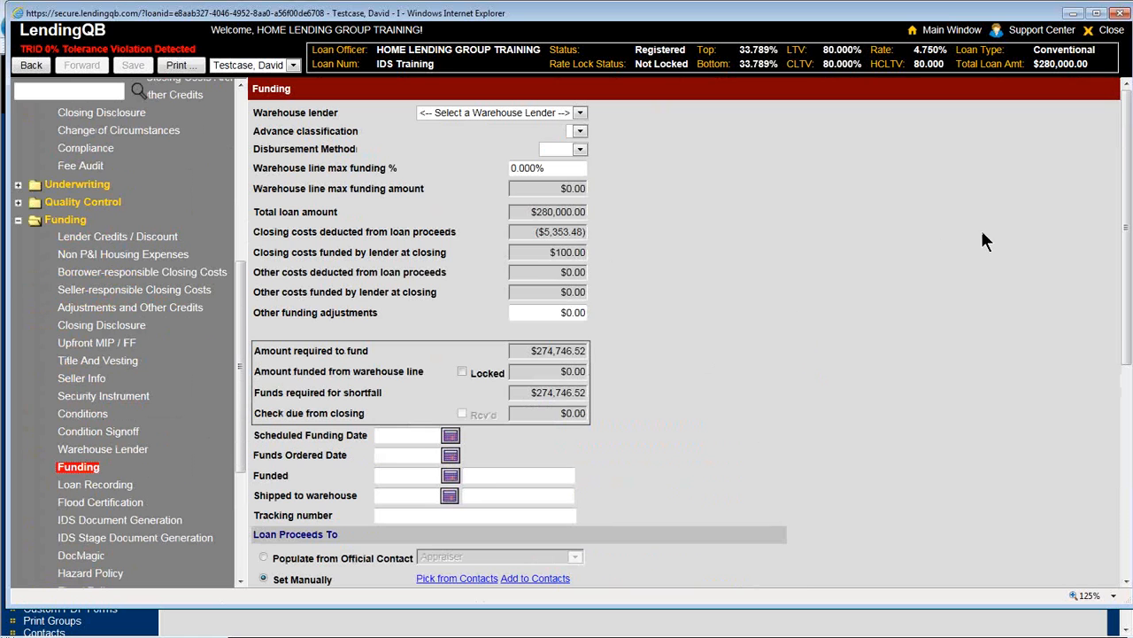
drag(527, 251, 732, 263)
click(67, 220)
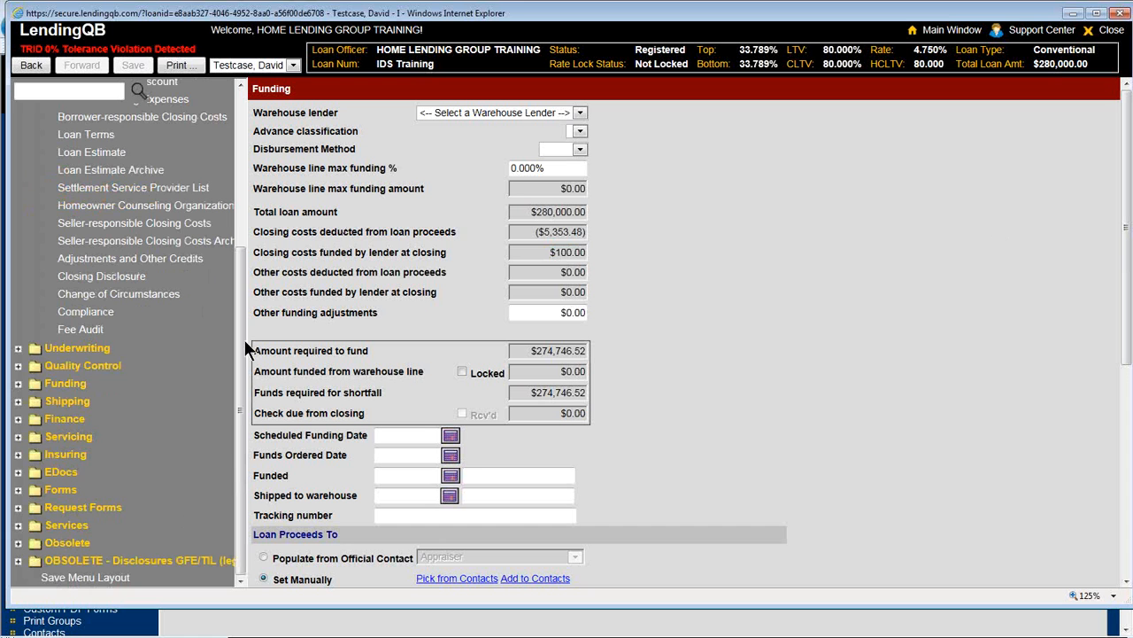
Open the loan application's Subject Property Description and examine the Legal Description field.
drag(245, 340, 234, 254)
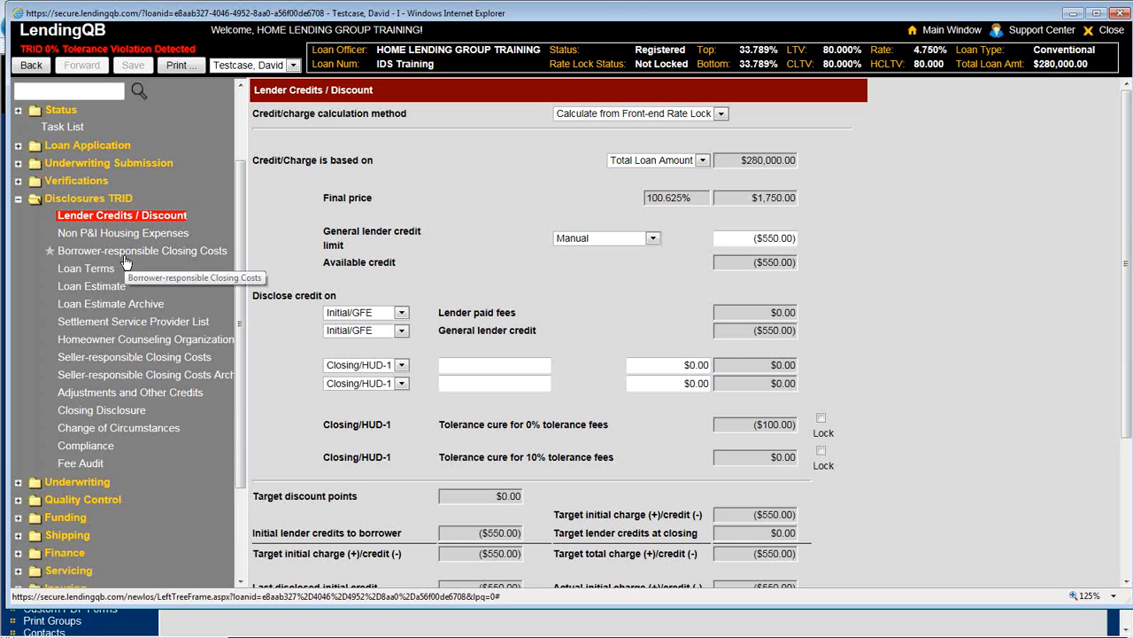
click(98, 204)
click(74, 259)
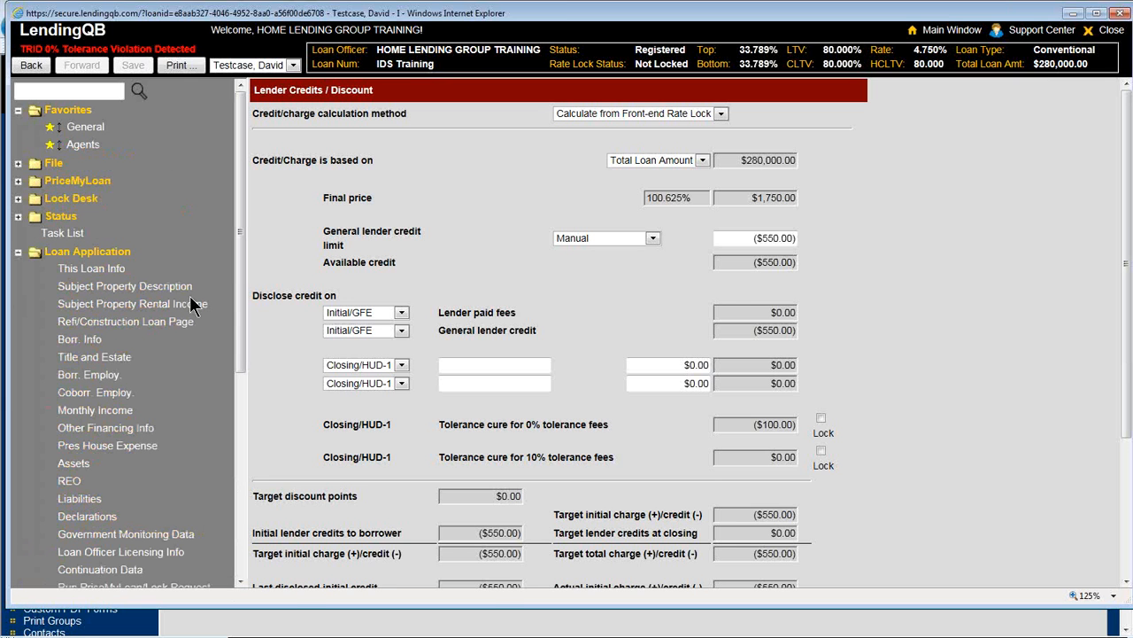
click(112, 289)
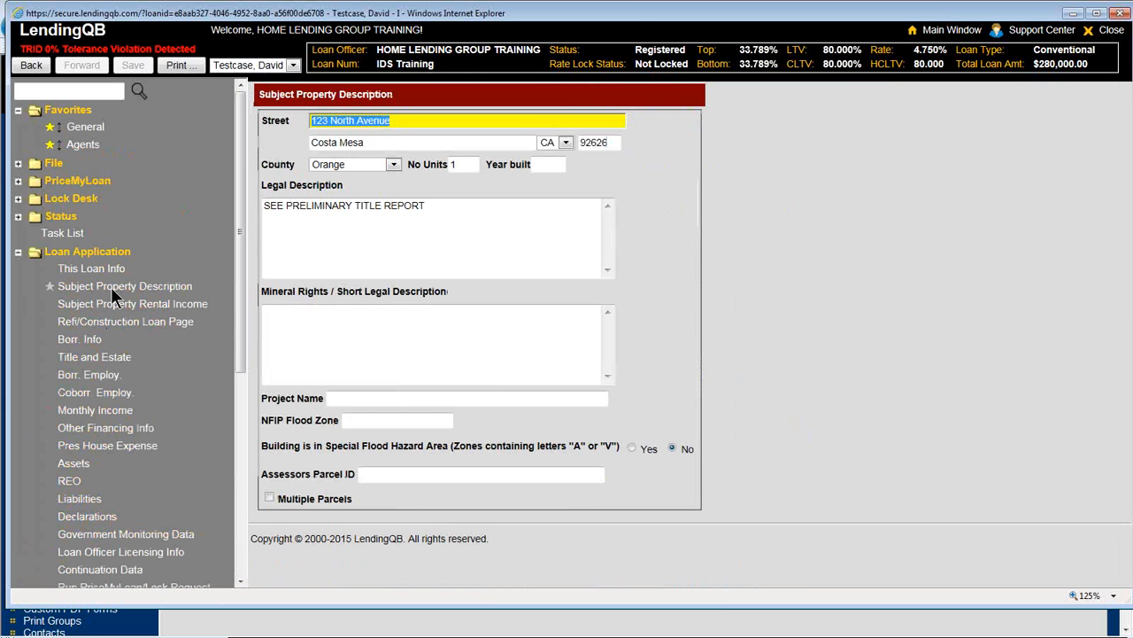
click(339, 239)
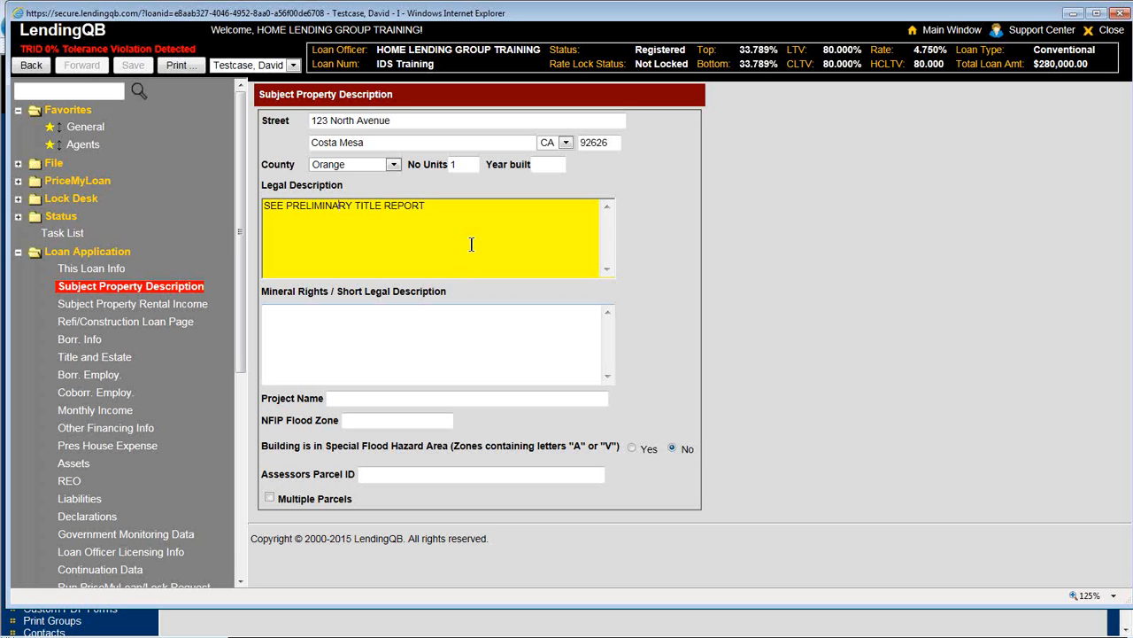
click(62, 255)
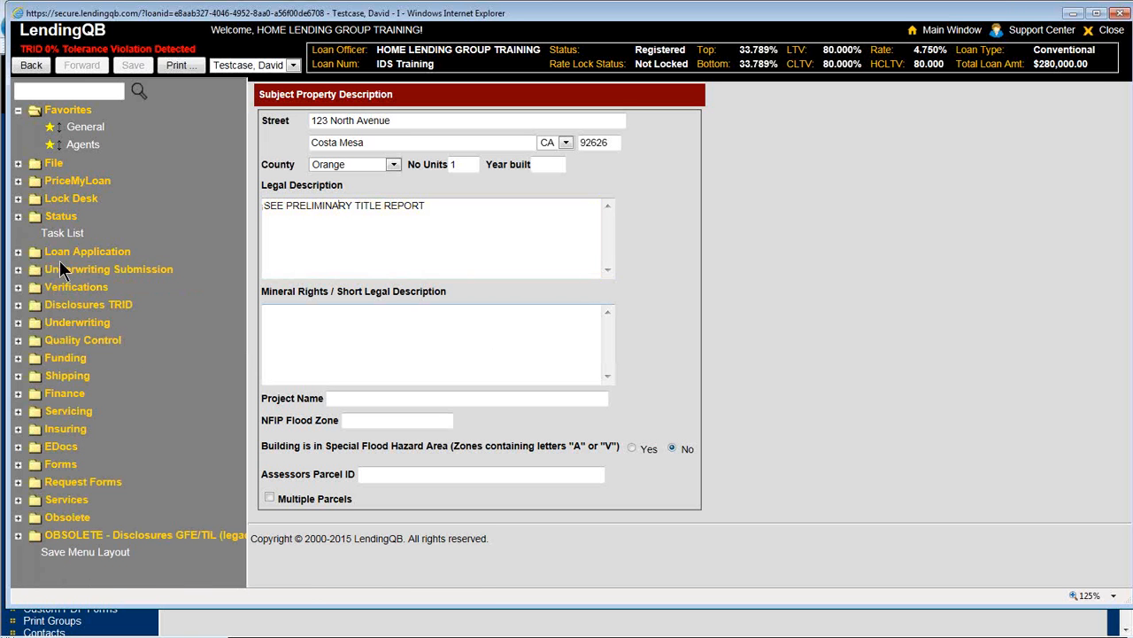
Look at the Power of Attorney name field in the borrower's Aliases/POA dialog and close it without entering anything.
click(74, 250)
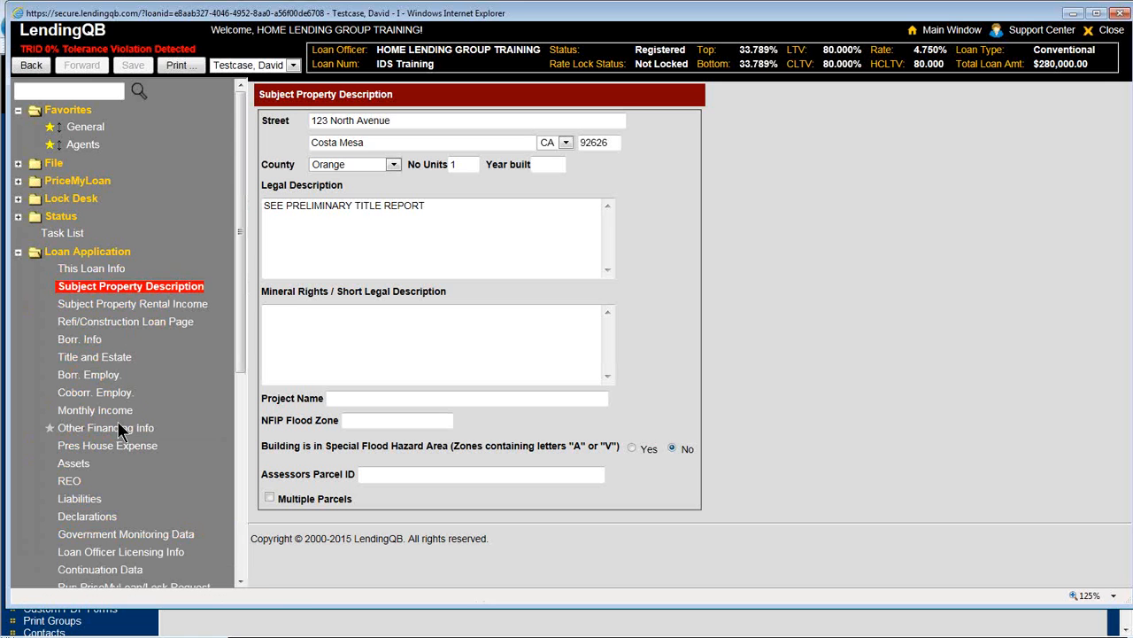
click(82, 340)
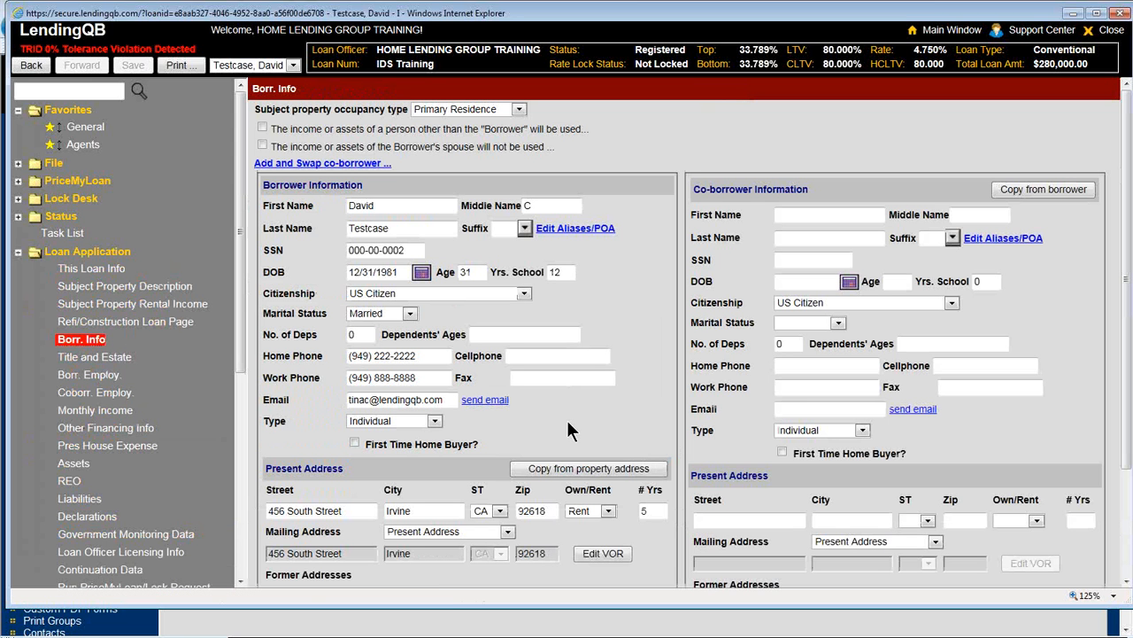
click(559, 232)
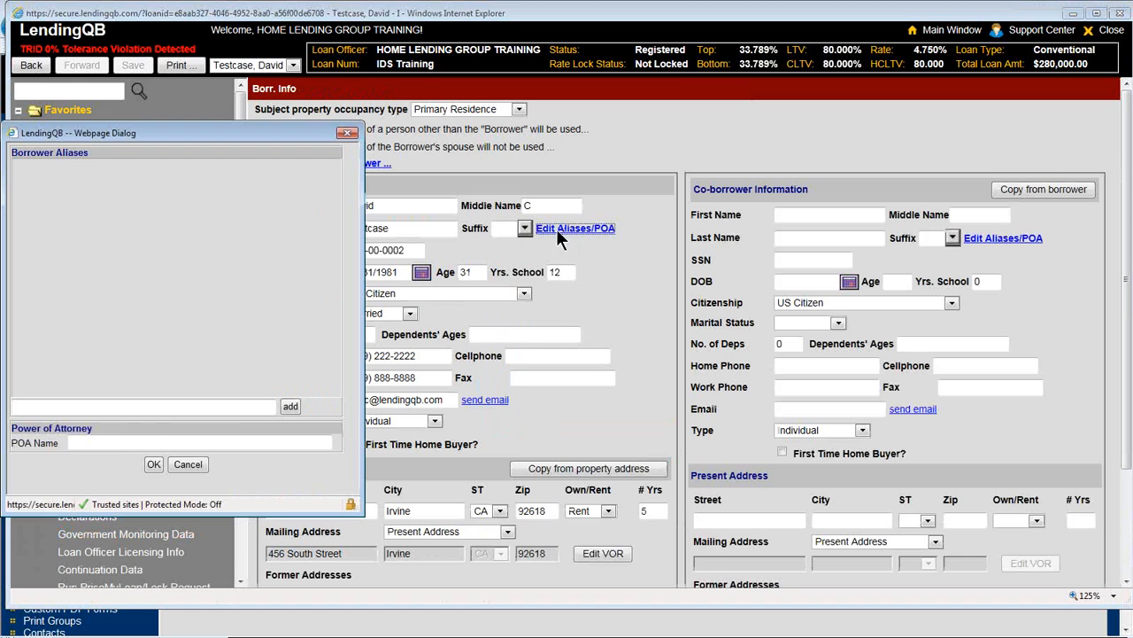
click(125, 445)
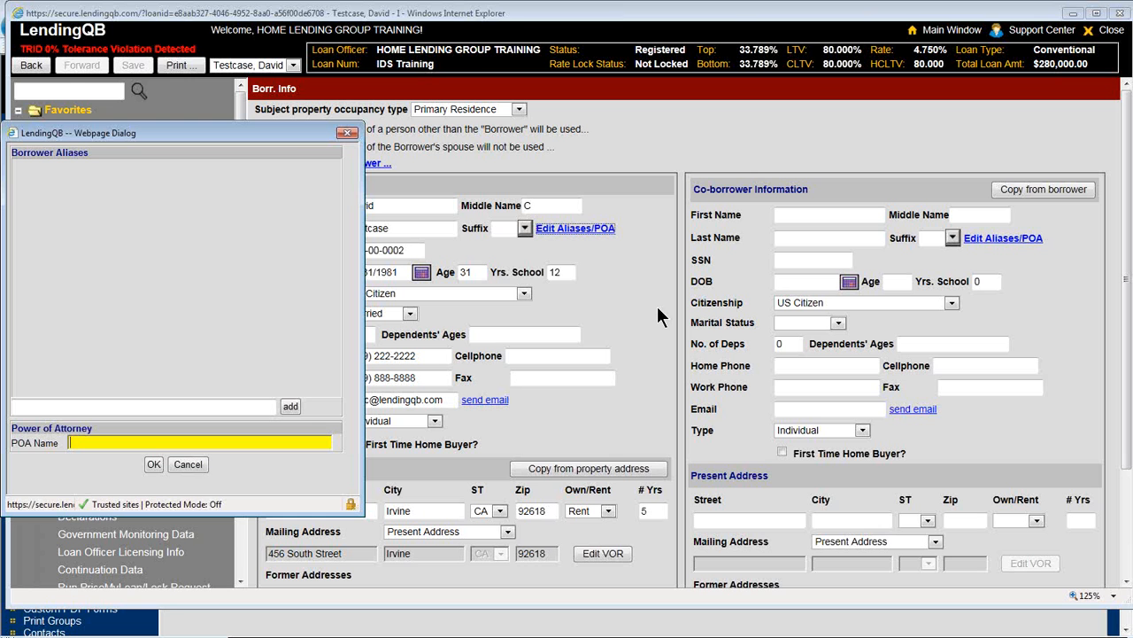
click(346, 133)
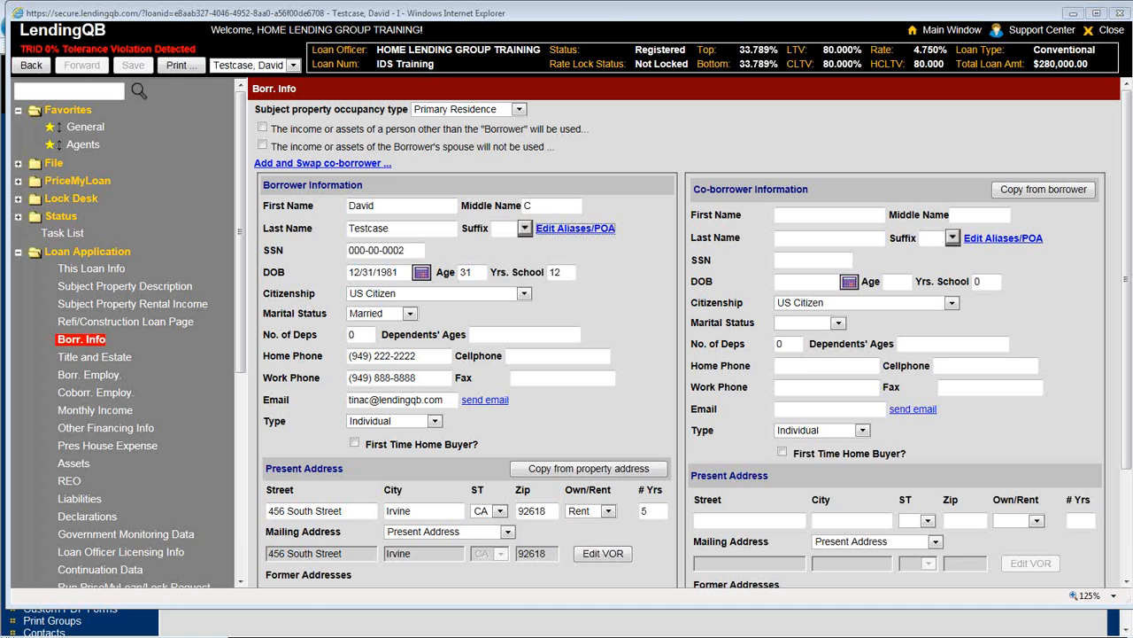
Open IDS Stage Document Generation from the Services section and choose the Initial Disclosures package type.
click(99, 254)
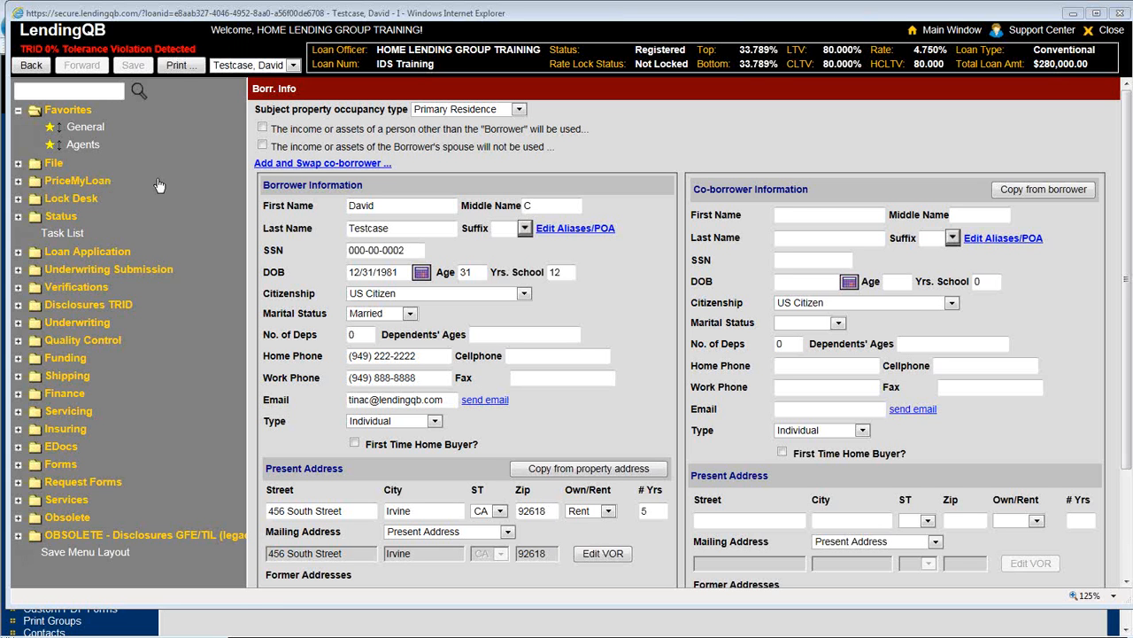
click(79, 501)
scroll(221, 442, down, 5)
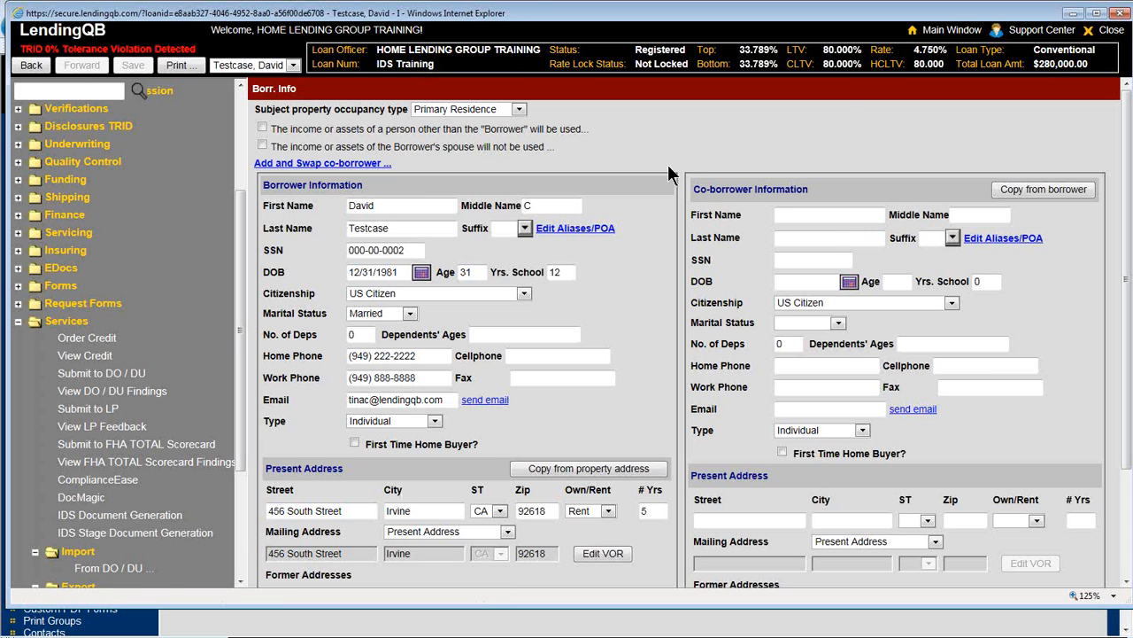
click(94, 533)
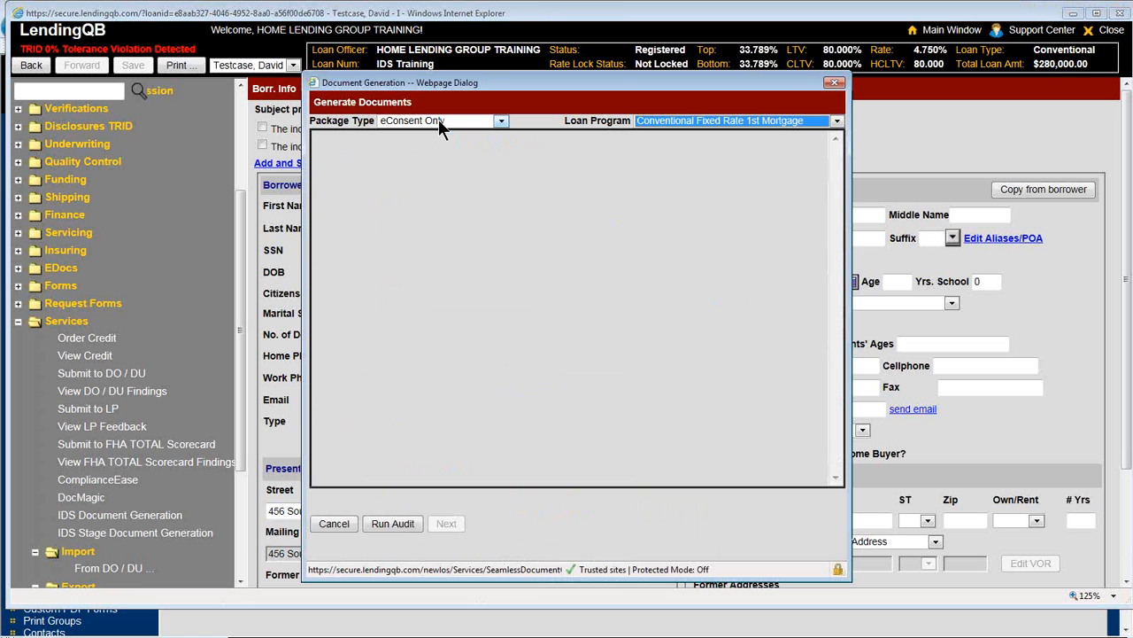
click(439, 121)
click(445, 144)
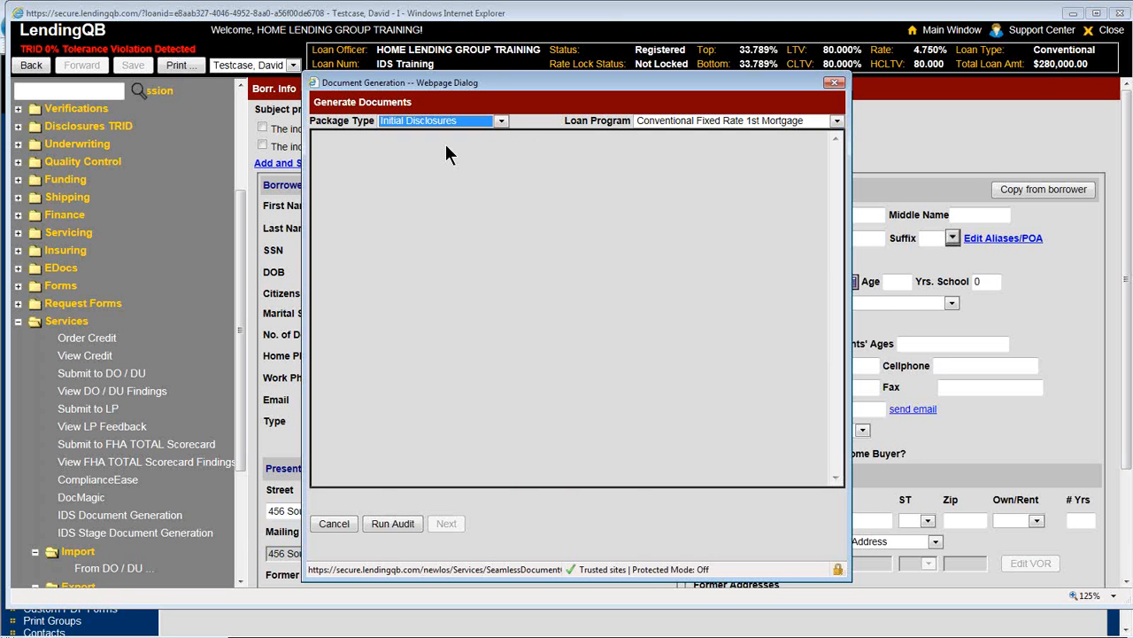